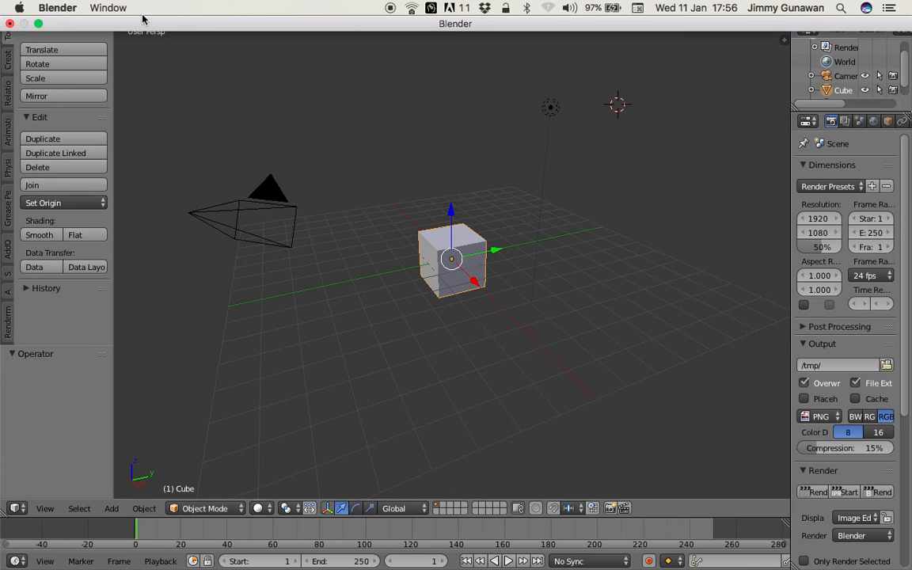
Switch to the Compositing screen layout and choose RenderMan Render as the render engine.
middle_drag(399, 179, 378, 189)
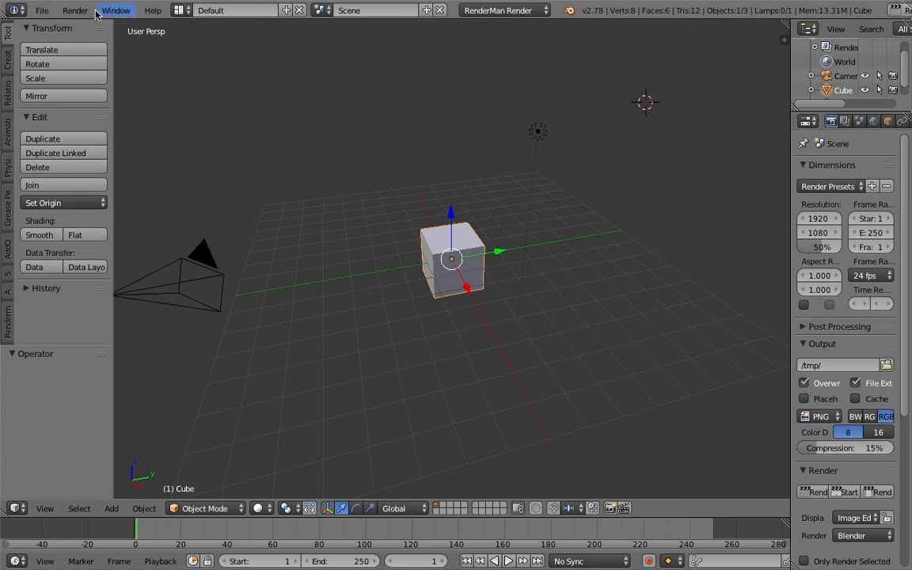
click(179, 10)
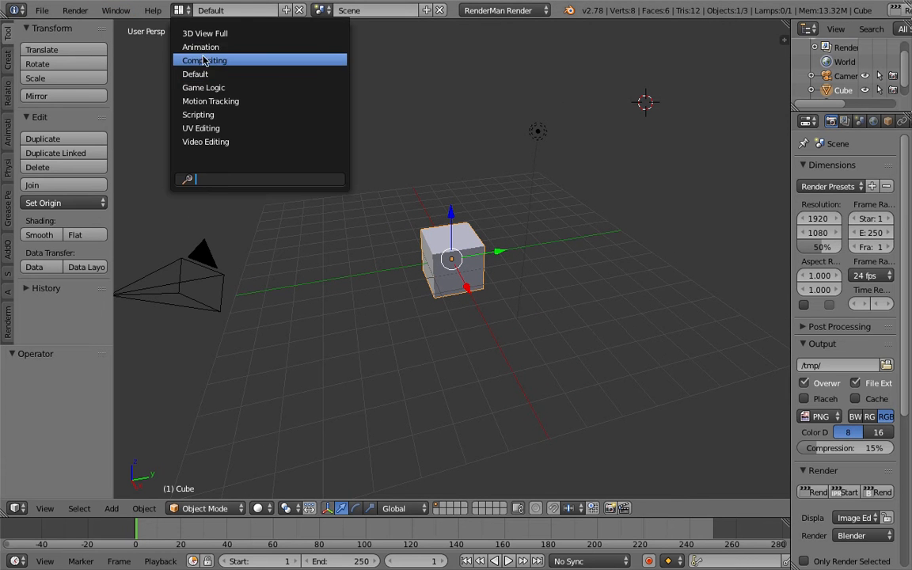
click(203, 61)
click(491, 9)
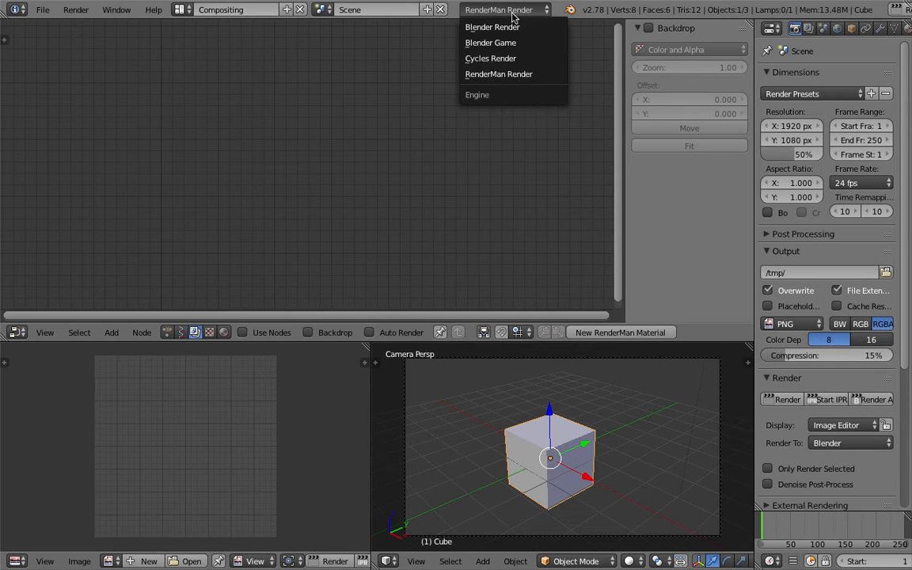
click(499, 76)
Delete the default lamp from the scene.
middle_drag(567, 399, 660, 419)
scroll(656, 418, down, 2)
right_click(572, 384)
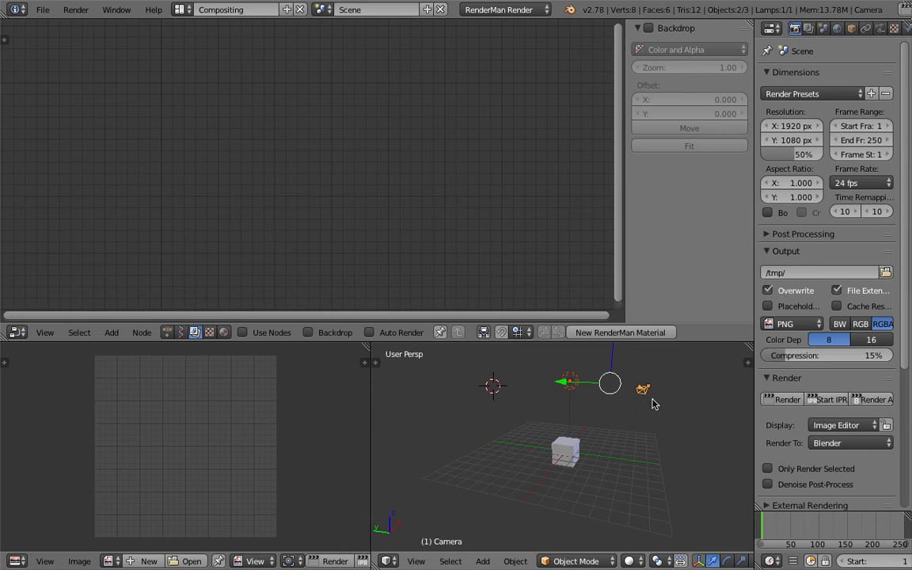
right_click(576, 375)
key(x)
click(579, 374)
middle_drag(541, 392, 514, 410)
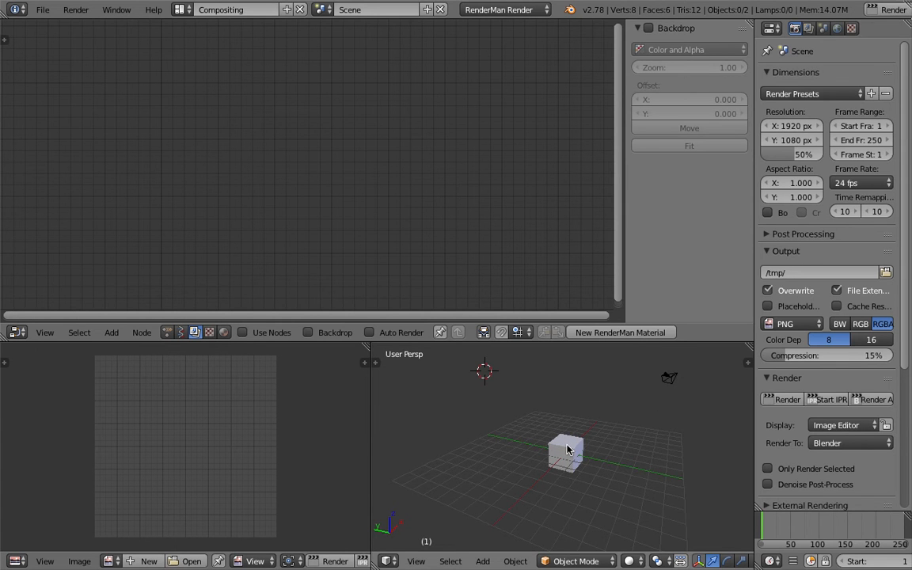
Delete the default cube from the scene.
right_click(567, 447)
middle_drag(577, 432, 562, 421)
scroll(562, 426, up, 2)
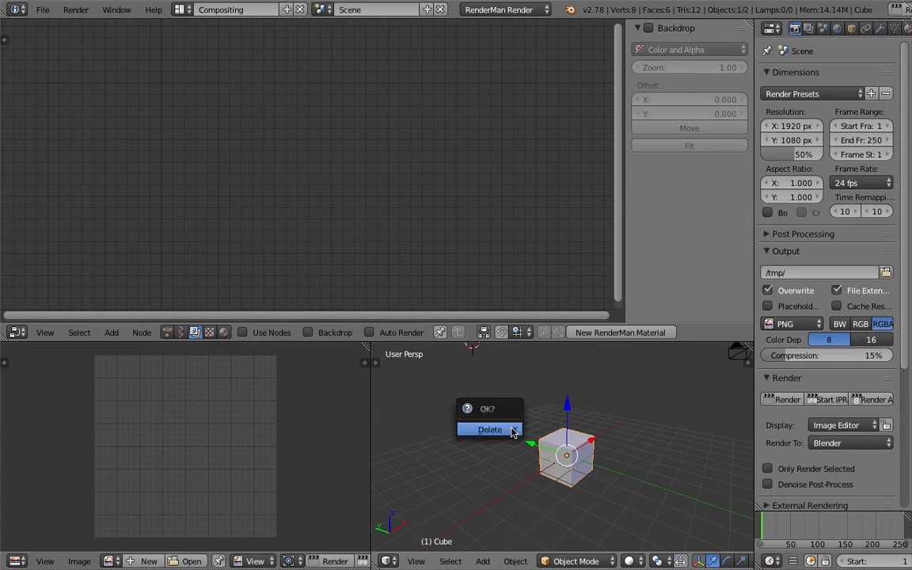
key(x)
click(511, 430)
Add a Monkey mesh and move it close above the middle of the grid.
key(shift+a)
mouse_move(506, 349)
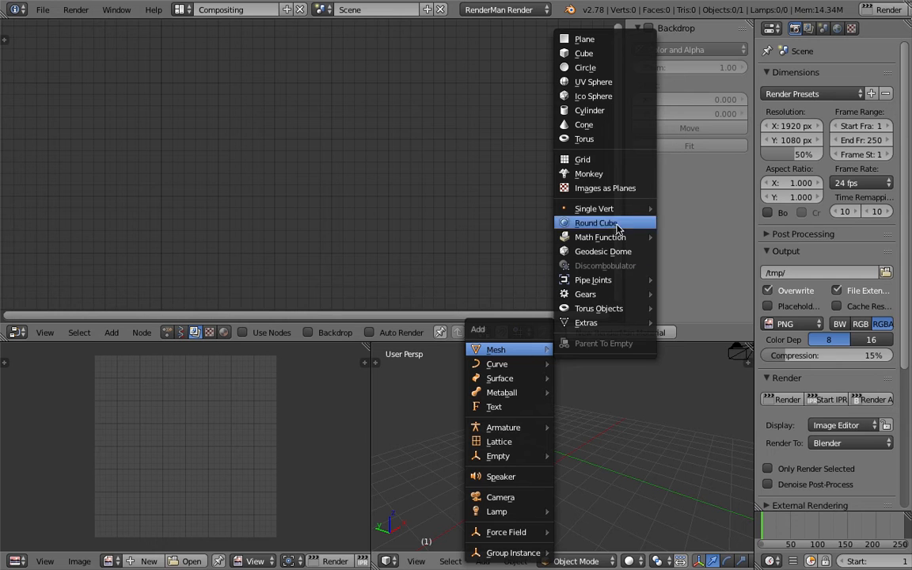
click(606, 174)
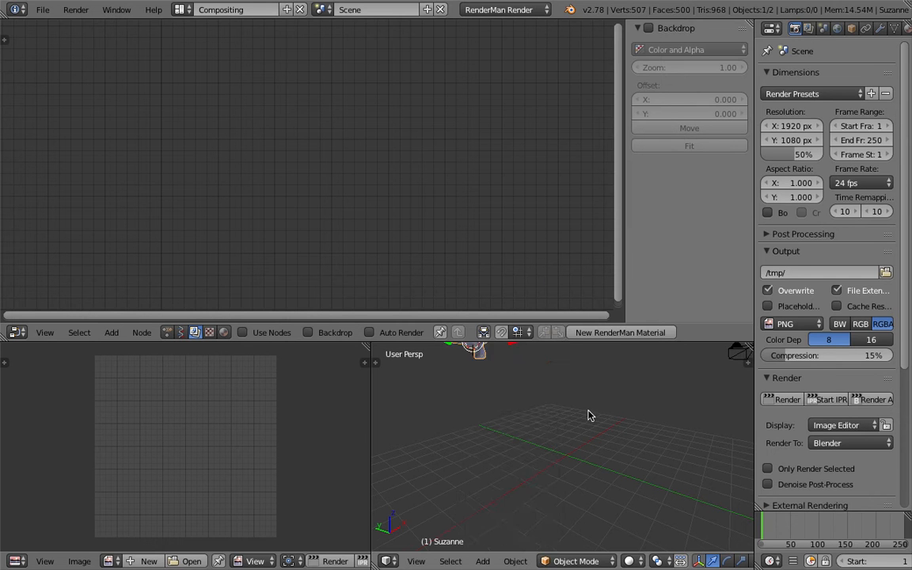
key(g)
click(618, 459)
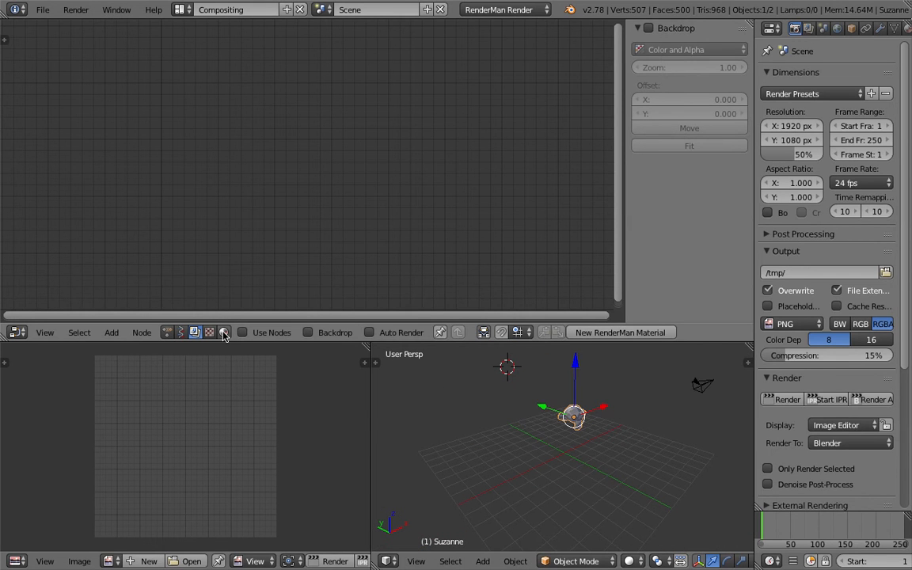
Show material nodes in the node editor, create a new material for the monkey and add a RenderMan nodetree to it.
click(224, 336)
middle_drag(608, 437, 552, 427)
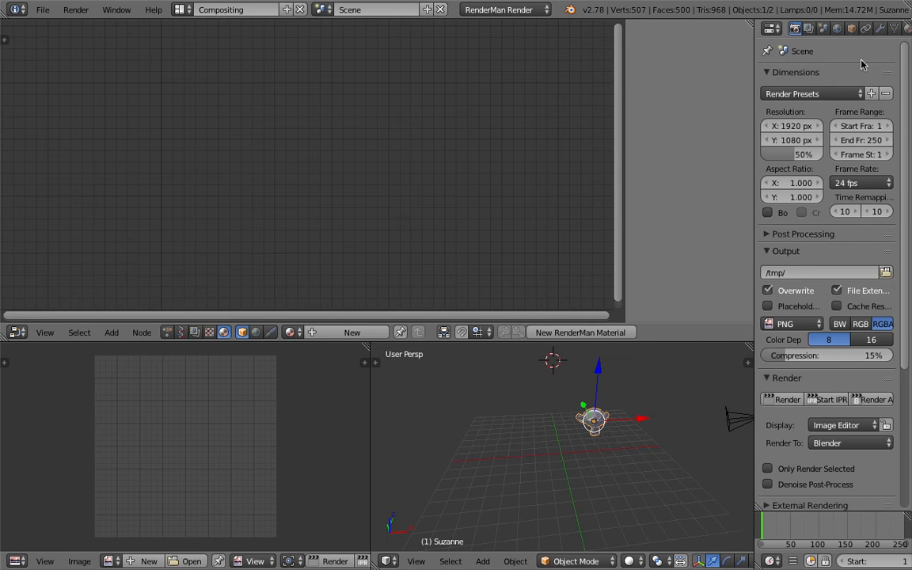
scroll(862, 65, down, 3)
click(878, 29)
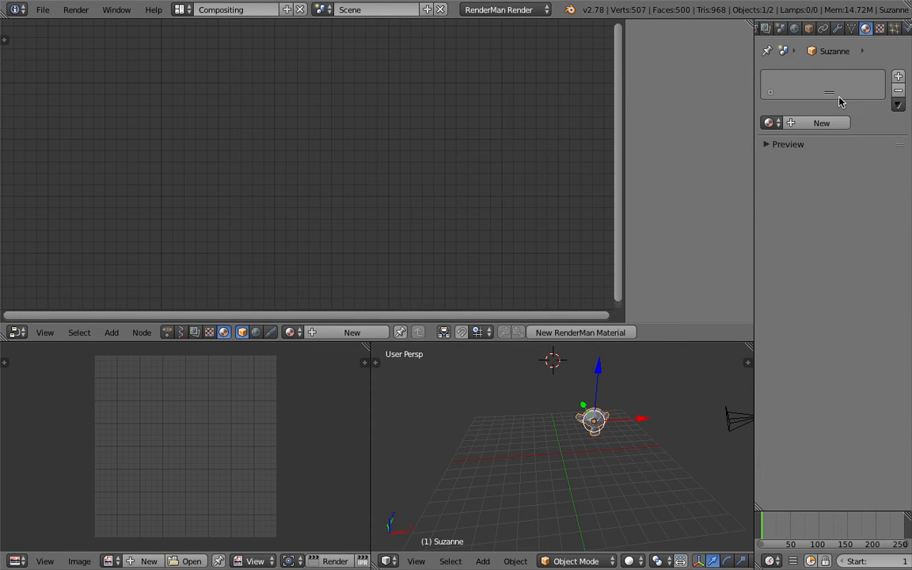
click(821, 123)
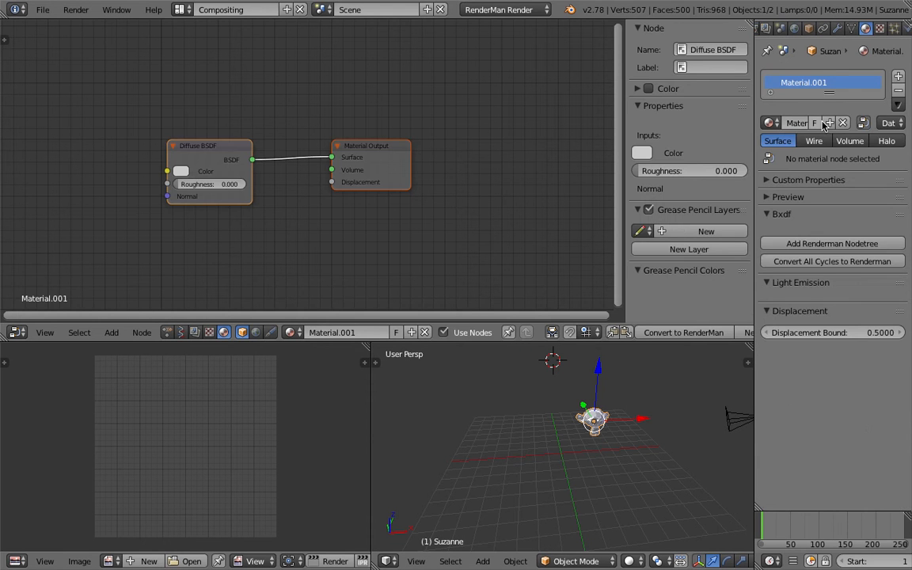
click(829, 245)
Enlarge the node editor area and examine the PxrSurface node's lobe options, inputs and link to the PRMan Material node.
scroll(390, 235, down, 3)
middle_drag(390, 214, 395, 148)
scroll(393, 187, up, 1)
scroll(395, 148, up, 11)
drag(250, 74, 279, 72)
scroll(268, 91, up, 1)
middle_drag(222, 92, 183, 105)
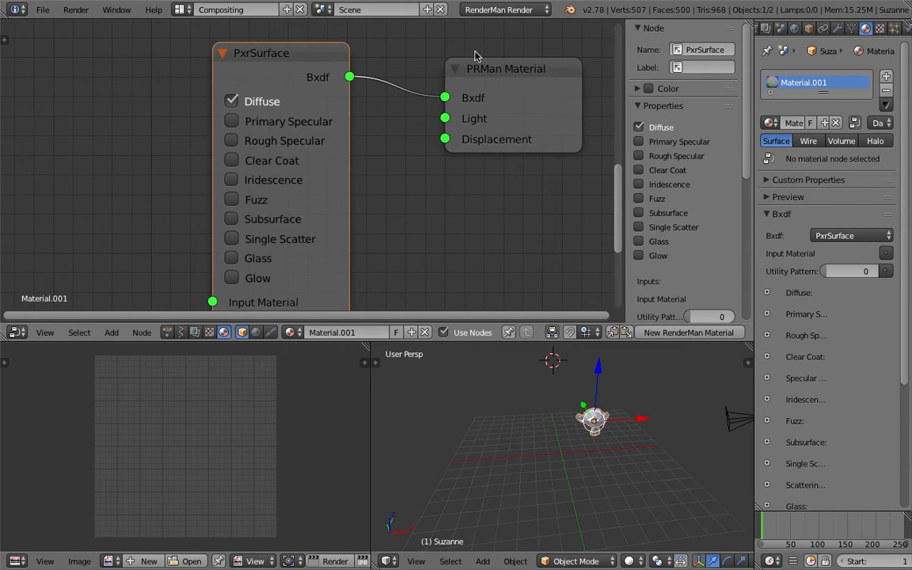
scroll(340, 119, down, 2)
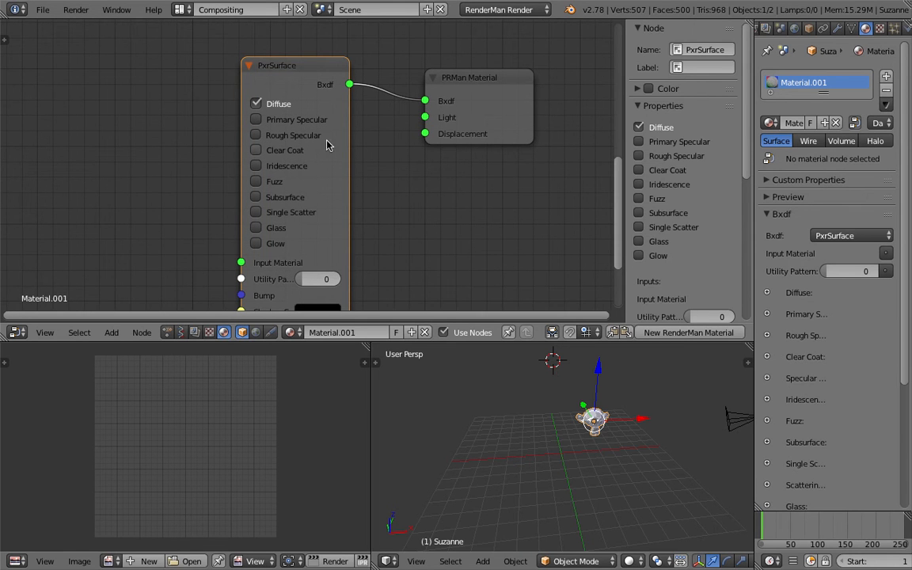
middle_drag(301, 135, 297, 141)
drag(420, 342, 425, 385)
middle_drag(409, 304, 409, 262)
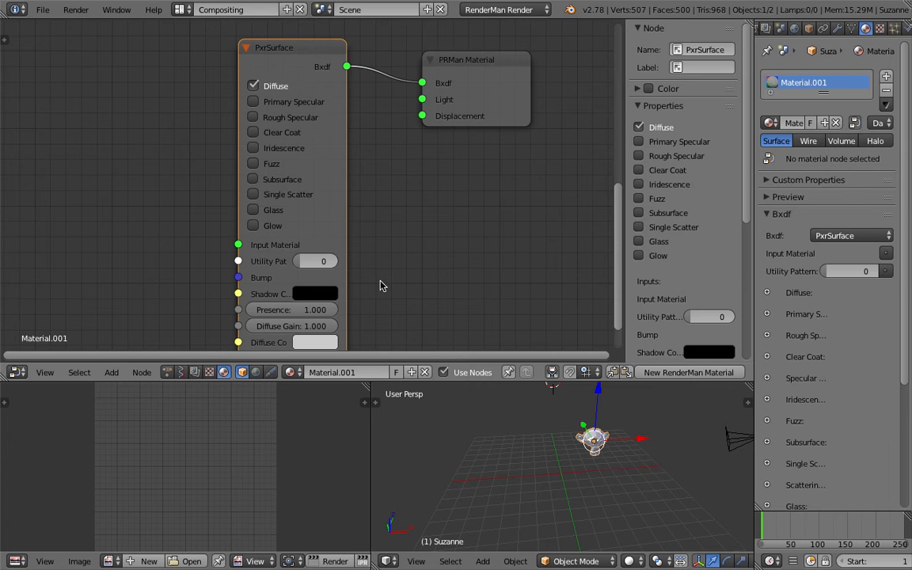
middle_drag(408, 180, 403, 177)
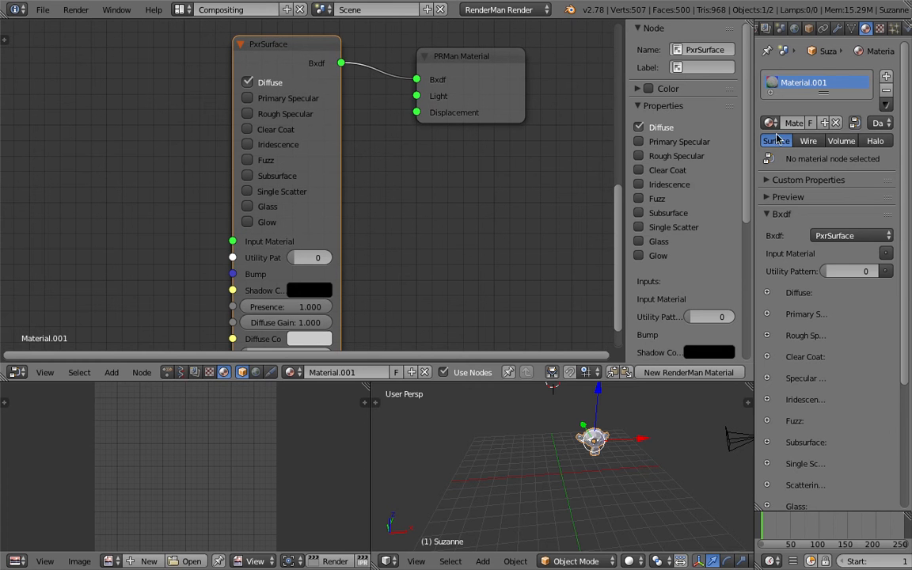
Examine the available Bxdf types, the monkey in the viewport and the PxrSurface node's lobe checkboxes.
click(839, 235)
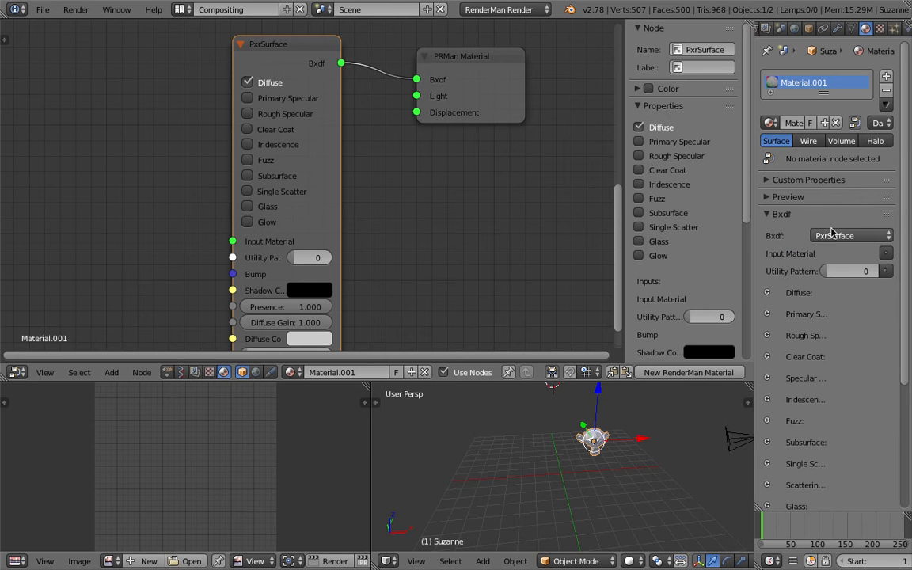
middle_drag(564, 394, 590, 427)
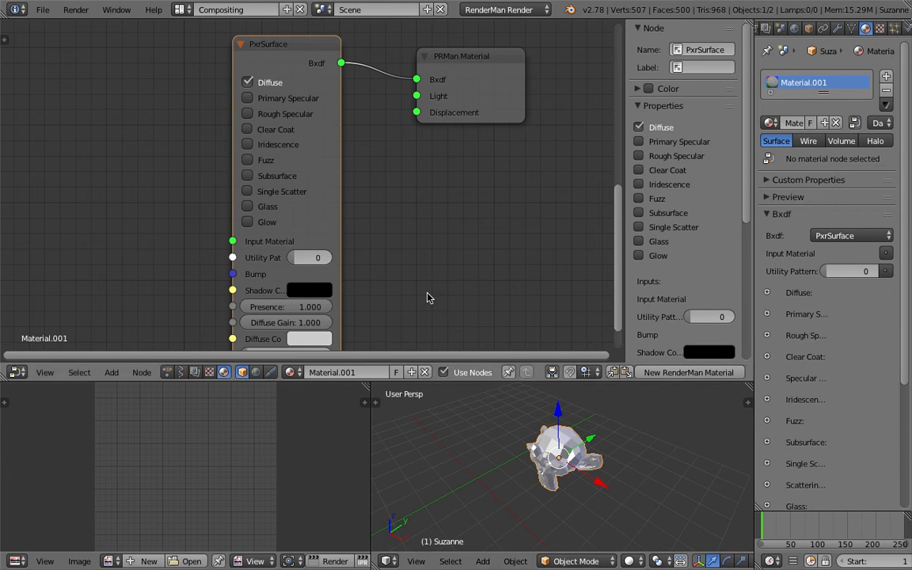
drag(621, 381, 622, 279)
middle_drag(623, 355, 573, 353)
middle_drag(363, 157, 360, 200)
scroll(328, 187, up, 1)
scroll(249, 229, up, 1)
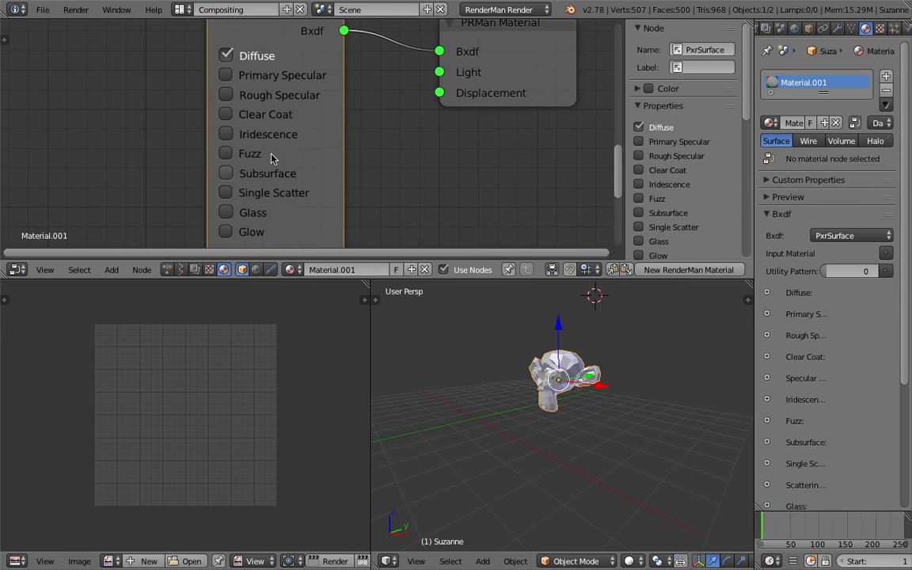
drag(409, 279, 393, 322)
scroll(388, 214, down, 1)
scroll(387, 203, down, 1)
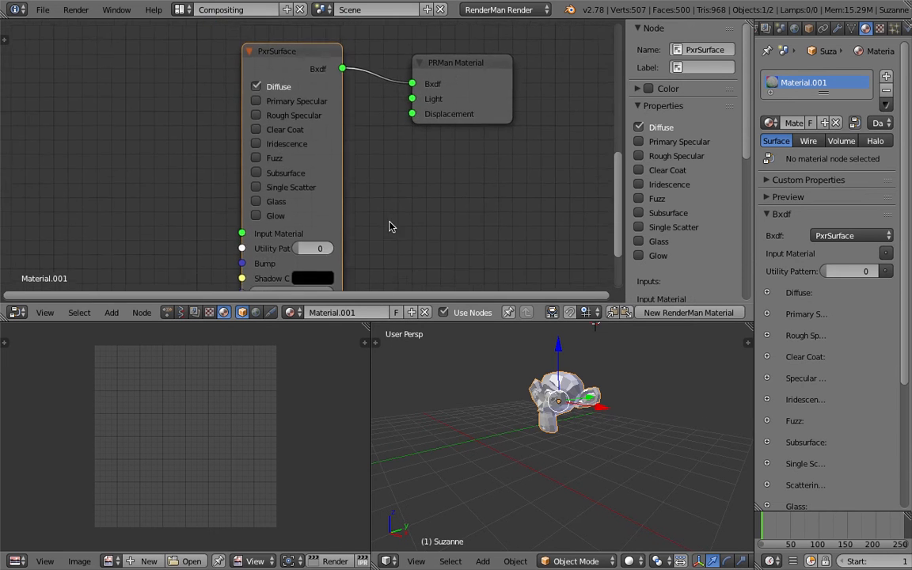
Widen the PxrSurface node, move the PRMan Material node farther away from it and set Utility Pattern to 0.
drag(344, 230, 393, 230)
drag(460, 65, 517, 61)
scroll(269, 229, up, 2)
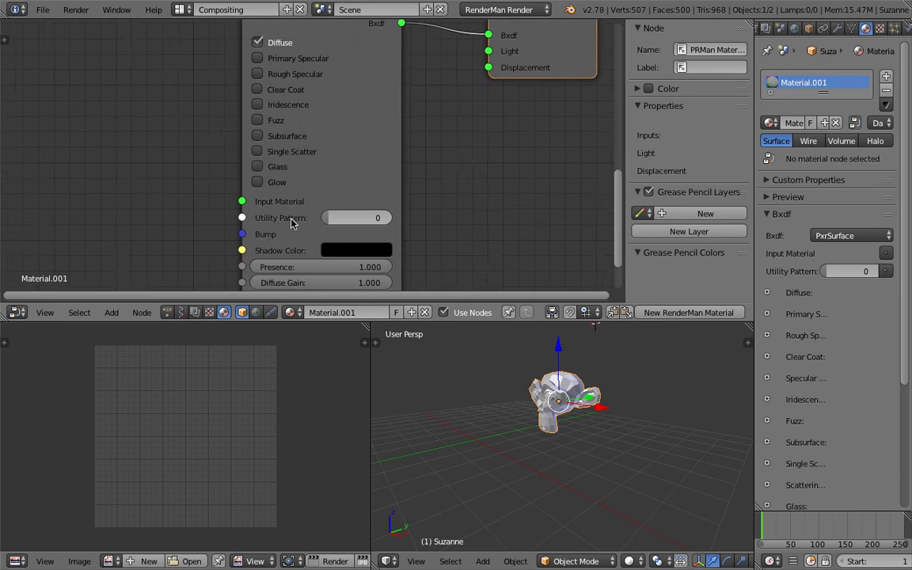
mouse_move(333, 230)
mouse_down()
mouse_move(372, 231)
mouse_move(340, 226)
mouse_up()
text(0)
key(Return)
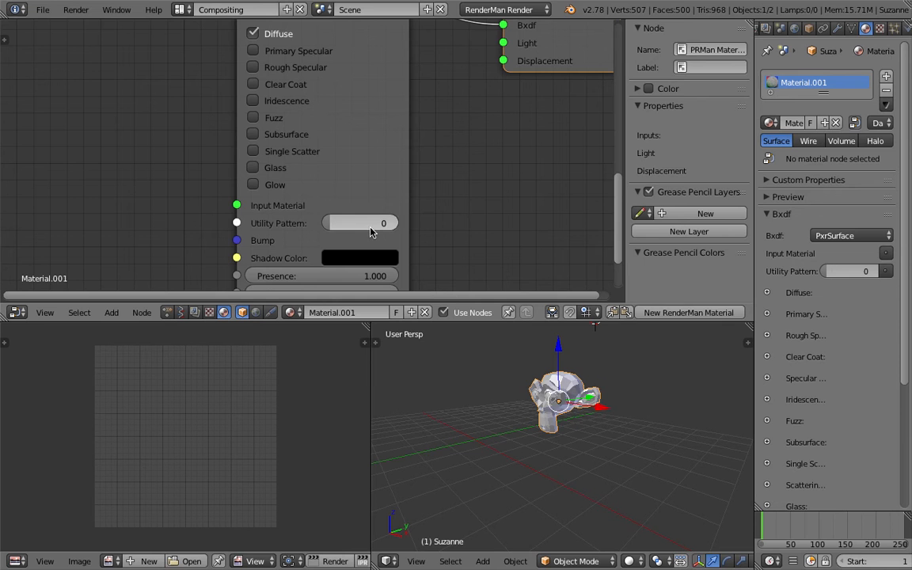
Save the scene to the Desktop as renderman_PxrSurface_001.blend, overwriting it once more.
key(ctrl+shift+s)
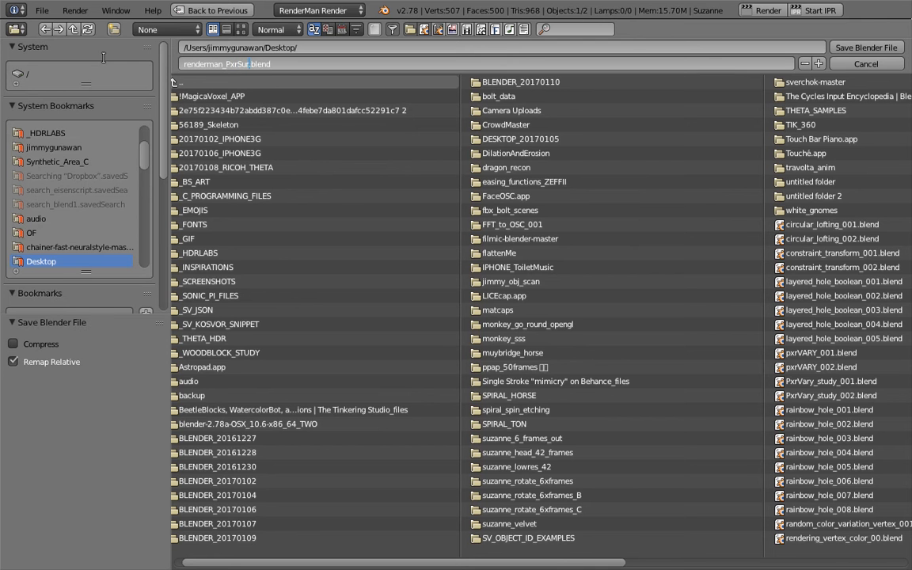
text(01)
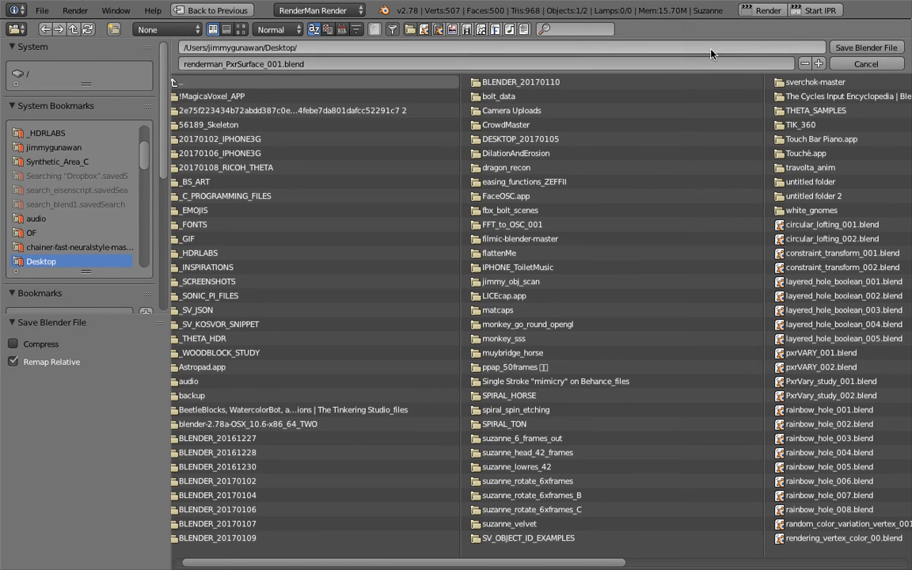
click(858, 48)
scroll(317, 132, down, 1)
middle_drag(251, 158, 171, 157)
key(ctrl+s)
click(169, 154)
Add a Plane mesh and scale it up into a large floor over the grid under the monkey.
scroll(494, 372, down, 4)
middle_drag(494, 377, 545, 424)
key(shift+a)
mouse_move(526, 349)
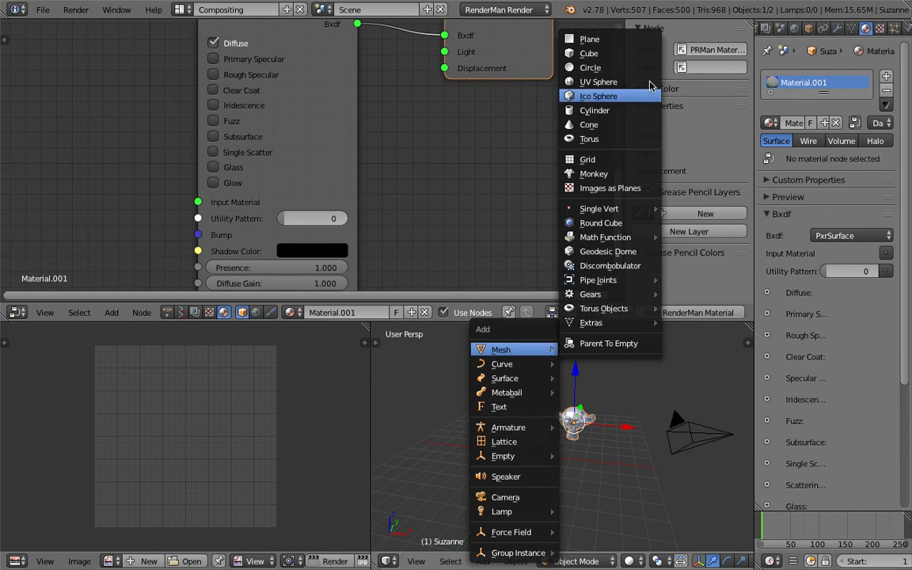
click(645, 40)
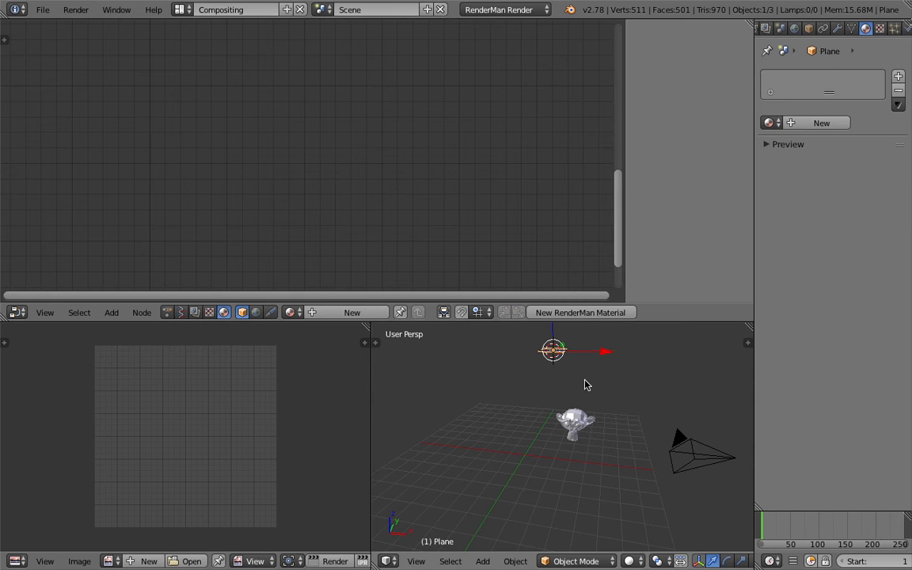
key(s)
click(674, 517)
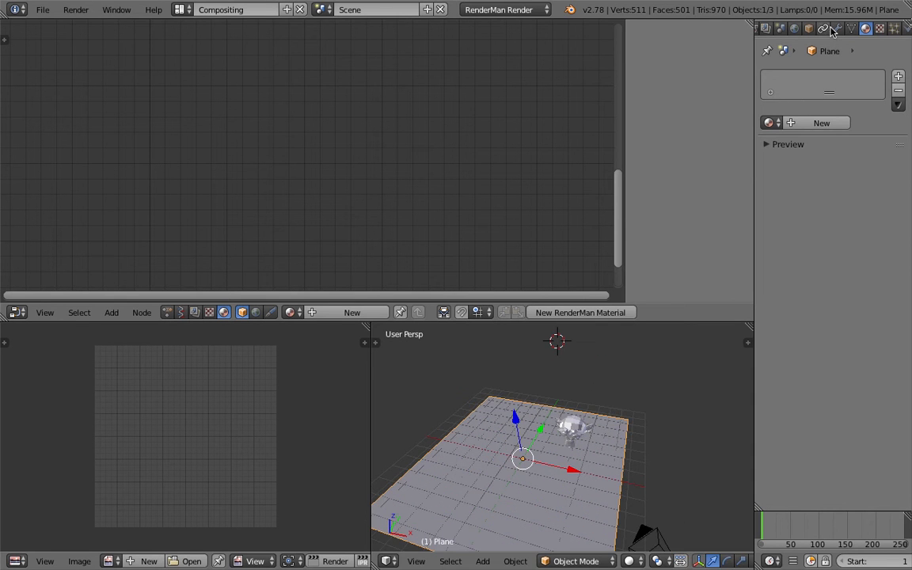
middle_drag(612, 389, 610, 382)
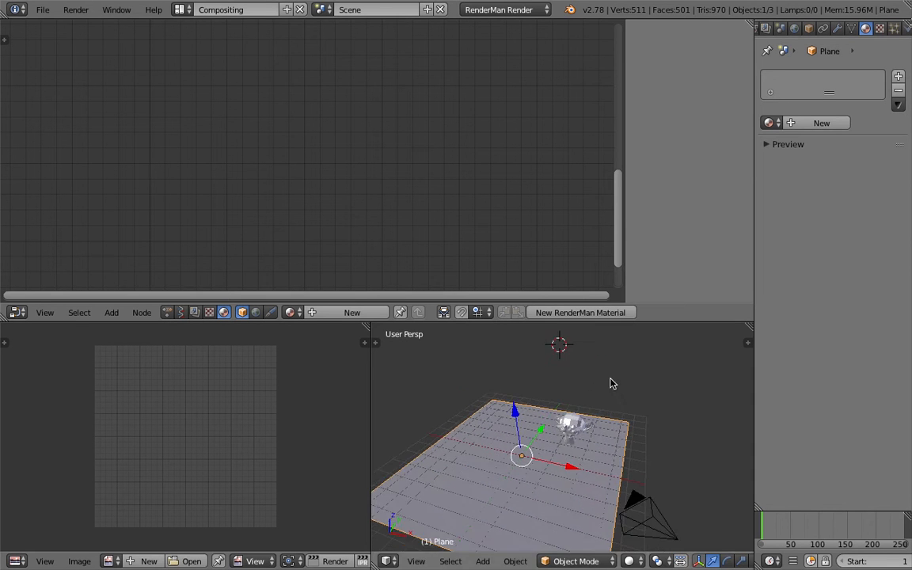
Create a new material for the floor plane and add a RenderMan nodetree to it.
click(823, 122)
click(808, 243)
middle_drag(532, 471, 526, 454)
Move the monkey above the floor plane, rotate it freely to a tilted pose and adjust its position.
right_click(574, 428)
middle_drag(574, 429, 555, 415)
key(g)
click(495, 413)
middle_drag(493, 429, 589, 410)
key(r)
key(r)
click(596, 402)
key(g)
click(604, 396)
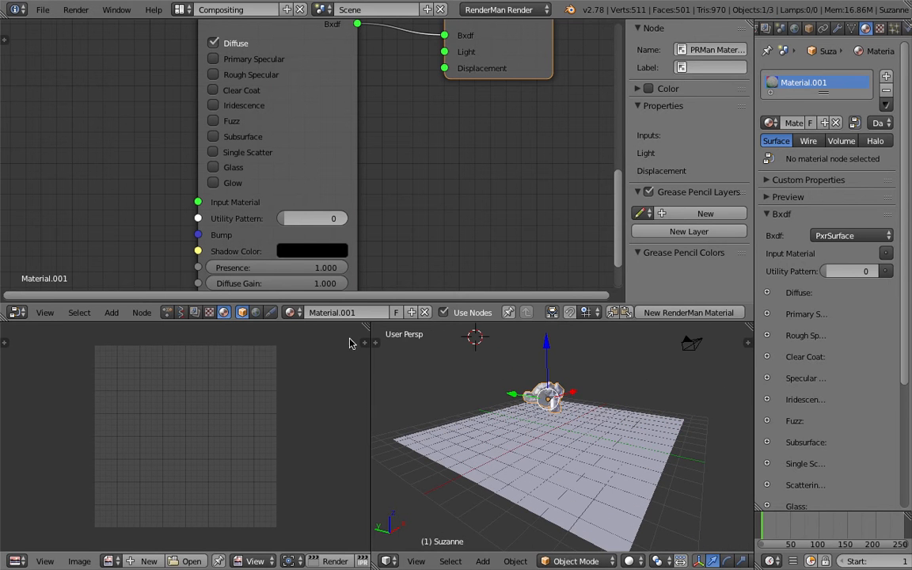
Switch to the Default screen layout and save the scene over the existing file.
click(184, 10)
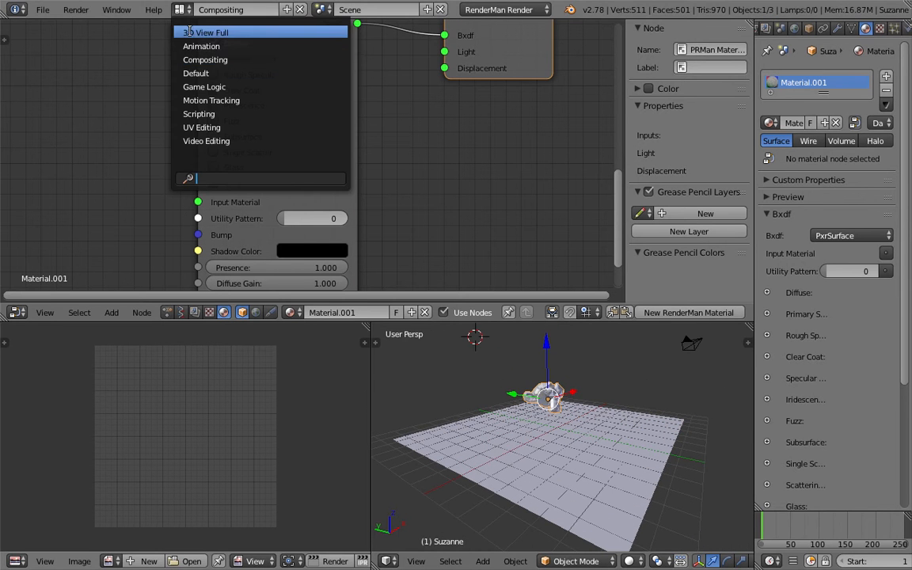
click(202, 75)
key(ctrl+s)
click(454, 249)
middle_drag(420, 271, 499, 288)
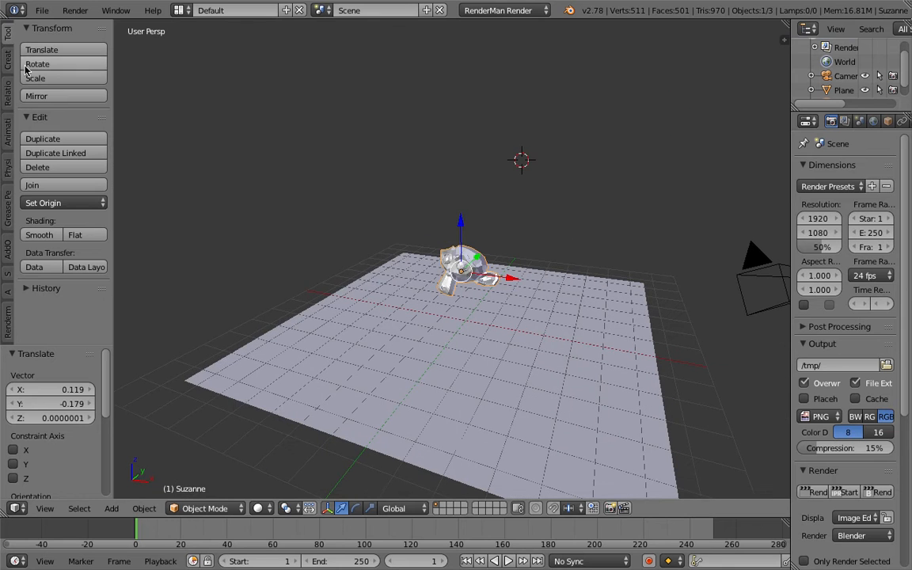
Make the monkey an active rigid body and the floor plane a passive rigid body.
click(11, 194)
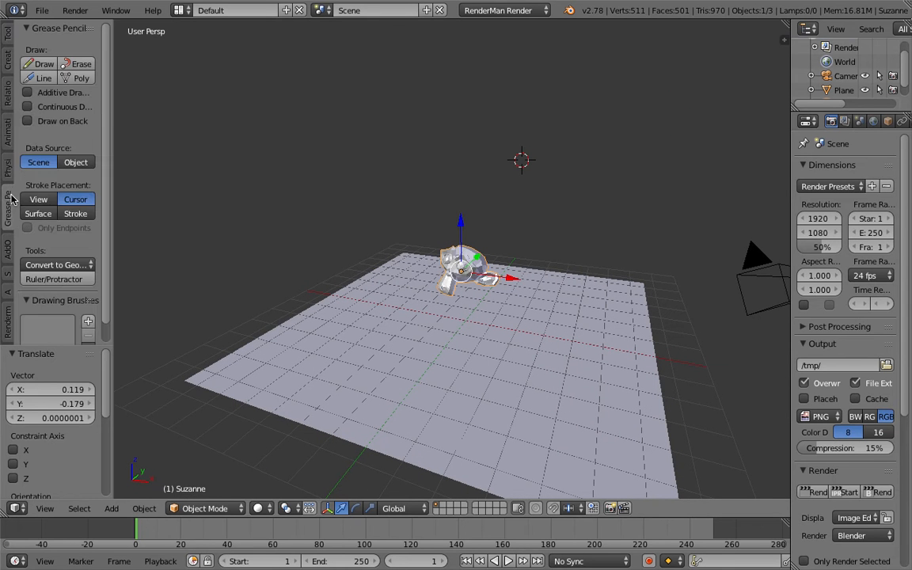
click(9, 167)
click(45, 66)
right_click(392, 350)
click(87, 64)
Select the monkey and play the rigid body simulation, stopping it at frame 152.
middle_drag(382, 246, 526, 256)
right_click(477, 254)
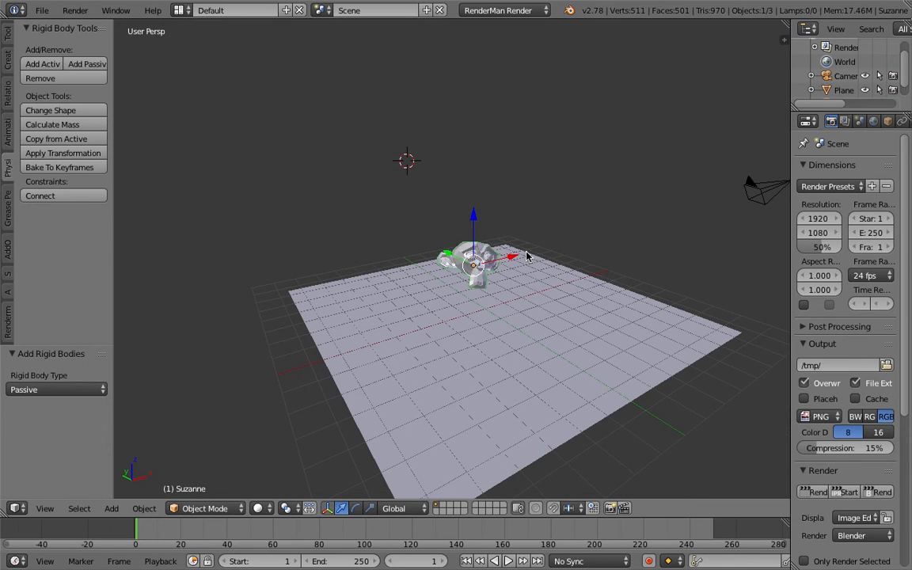
key(alt+a)
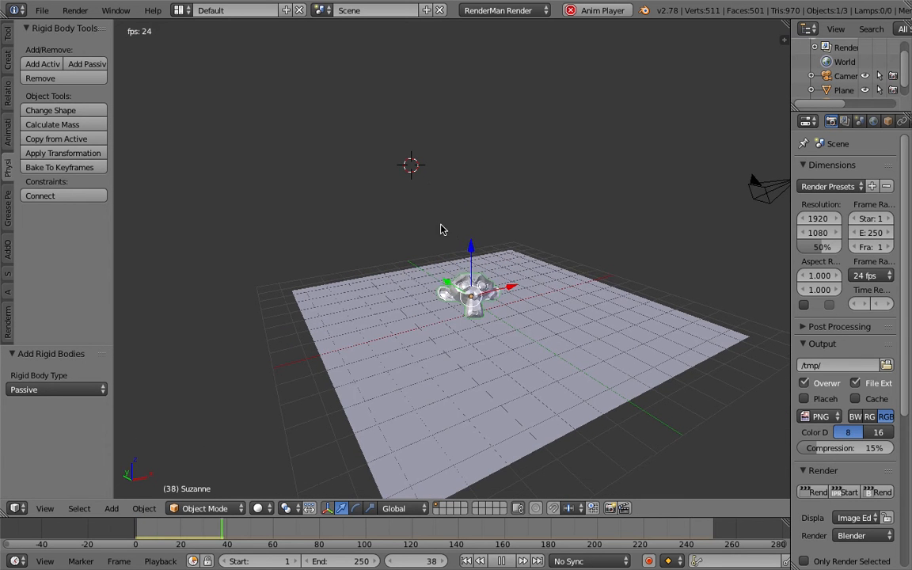
click(507, 561)
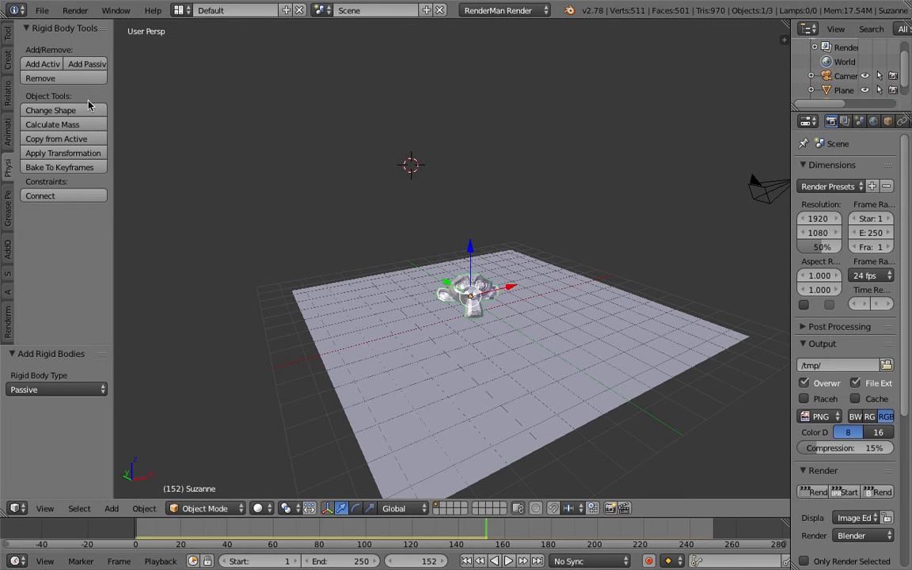
Widen the tool shelf and apply the simulated transformation to the monkey.
drag(110, 101, 161, 111)
click(123, 155)
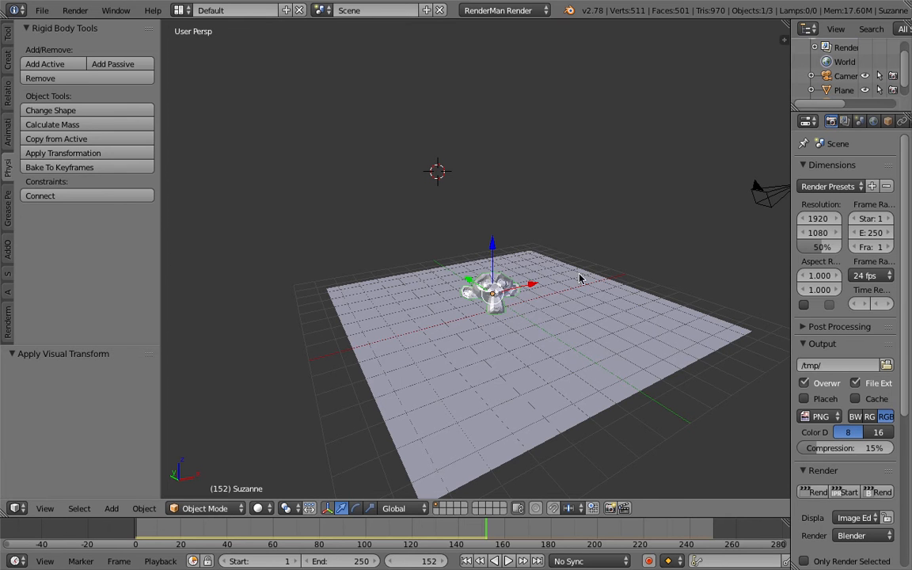
middle_drag(581, 278, 478, 246)
scroll(856, 75, down, 1)
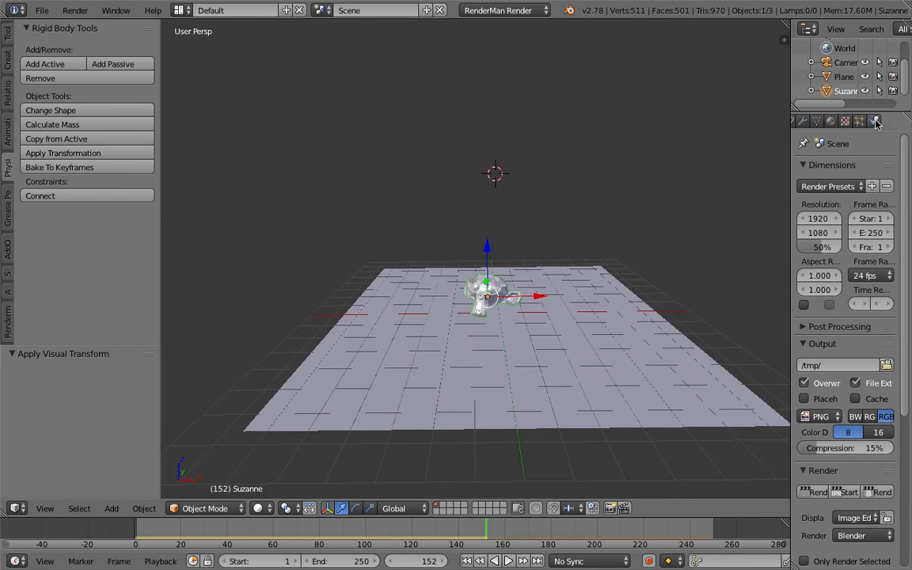
Remove the rigid body physics from both the monkey and the floor plane.
click(875, 121)
click(863, 238)
right_click(661, 328)
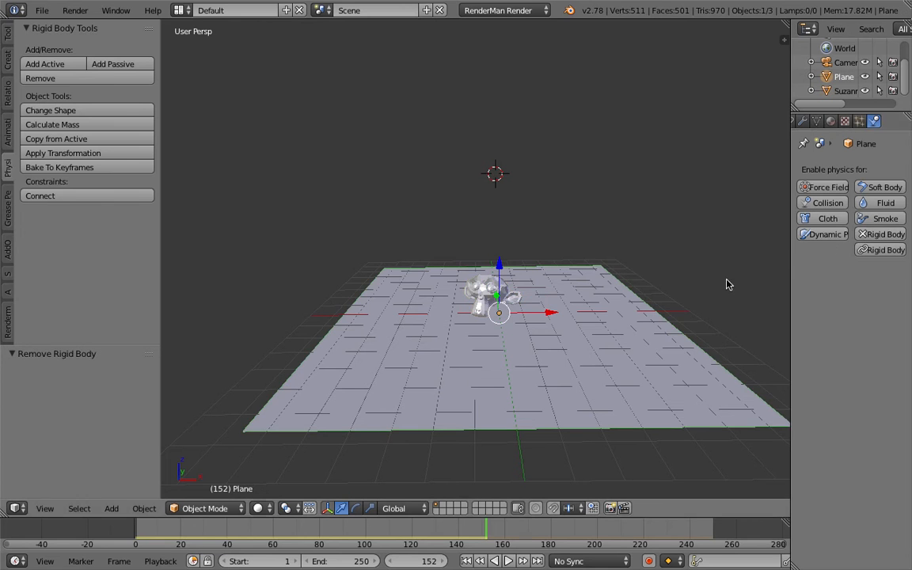
click(862, 236)
Scrub the timeline back to frame 62 and save the scene over the existing file.
middle_drag(451, 317, 538, 403)
drag(295, 522, 277, 522)
middle_drag(455, 308, 374, 268)
scroll(453, 299, up, 5)
middle_drag(453, 299, 494, 317)
shift+middle_drag(505, 332, 461, 273)
key(ctrl+s)
click(541, 260)
Shade the monkey smooth and add a level 3 subdivision surface to it.
right_click(502, 277)
key(space)
text(sm)
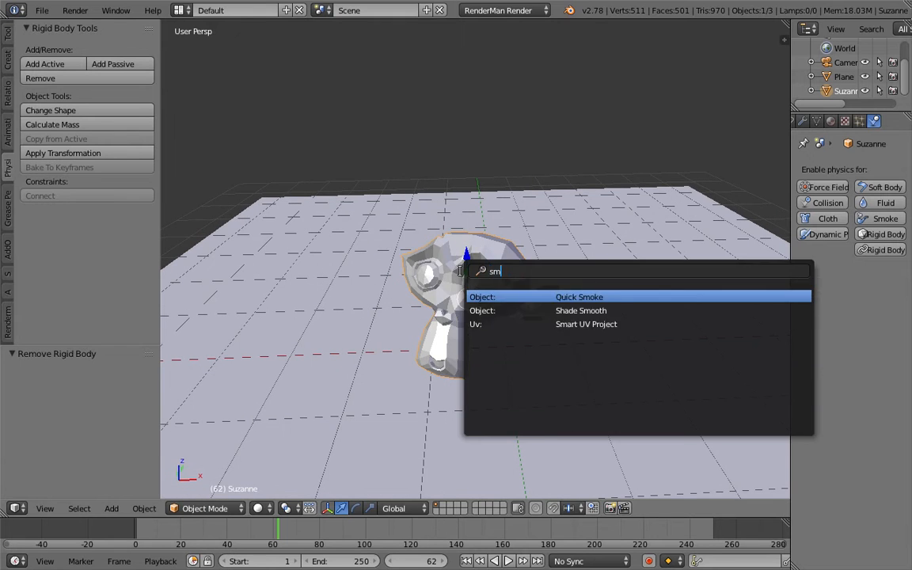
key(Return)
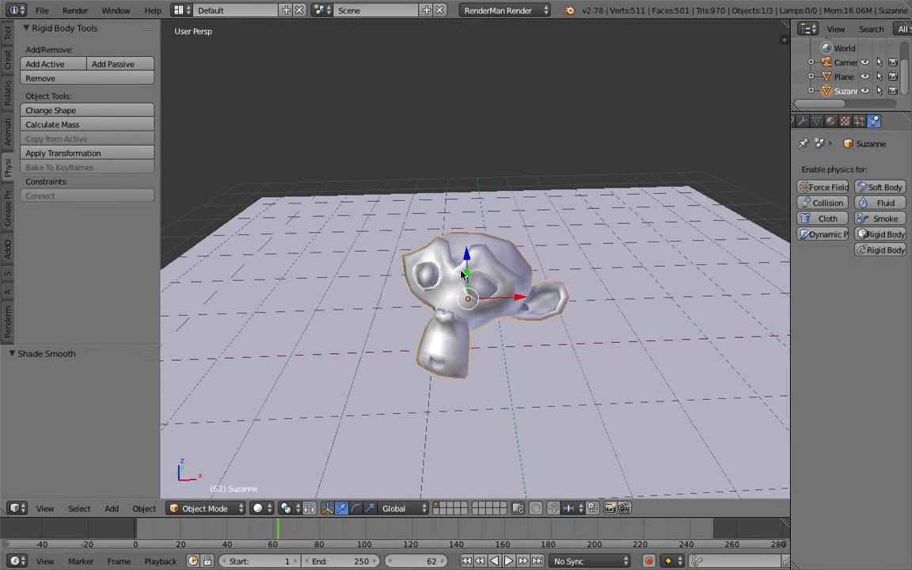
key(ctrl+3)
Add an area lamp and move it by about X 3.222, Y -3.852, Z -3.542.
middle_drag(499, 224, 554, 277)
scroll(567, 278, down, 4)
key(shift+a)
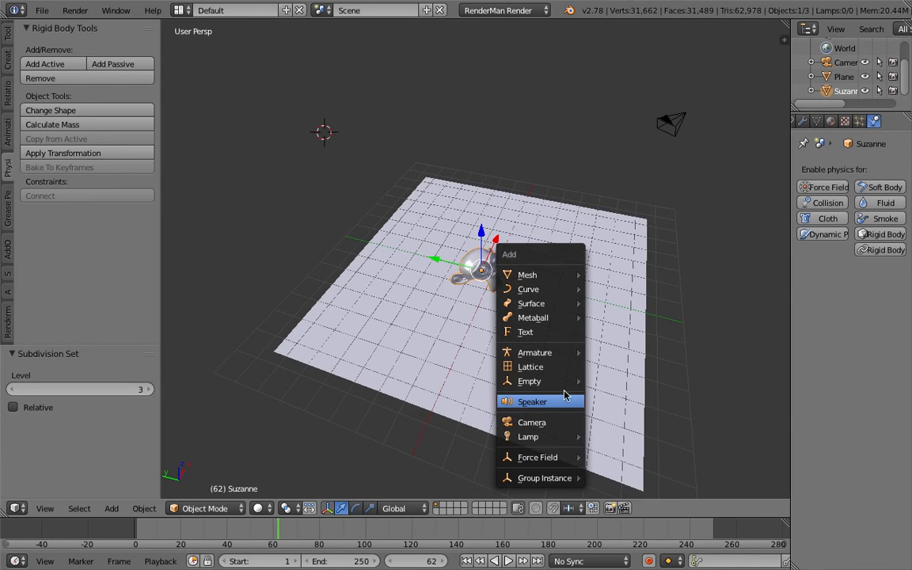
middle_drag(539, 294, 497, 267)
key(shift+a)
mouse_move(481, 427)
click(575, 489)
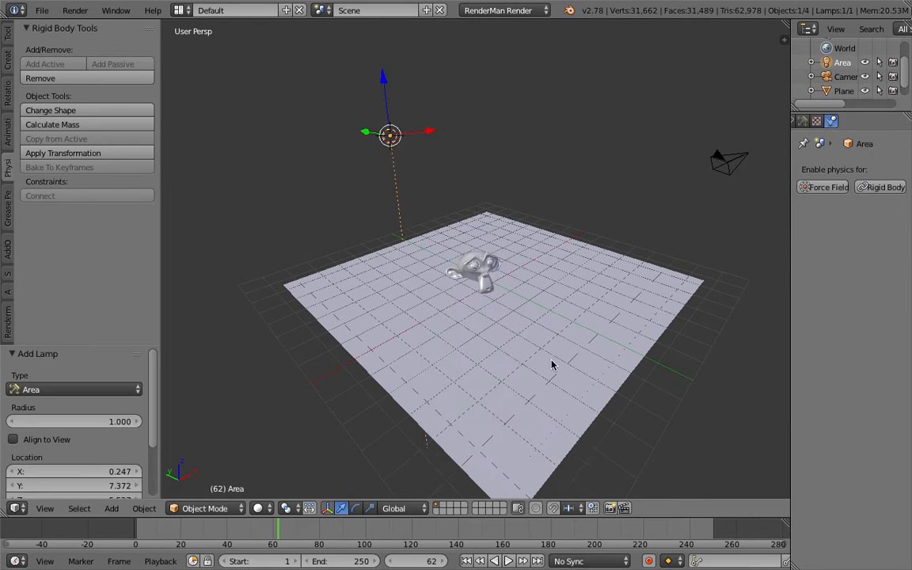
middle_drag(552, 365, 511, 345)
key(g)
click(570, 318)
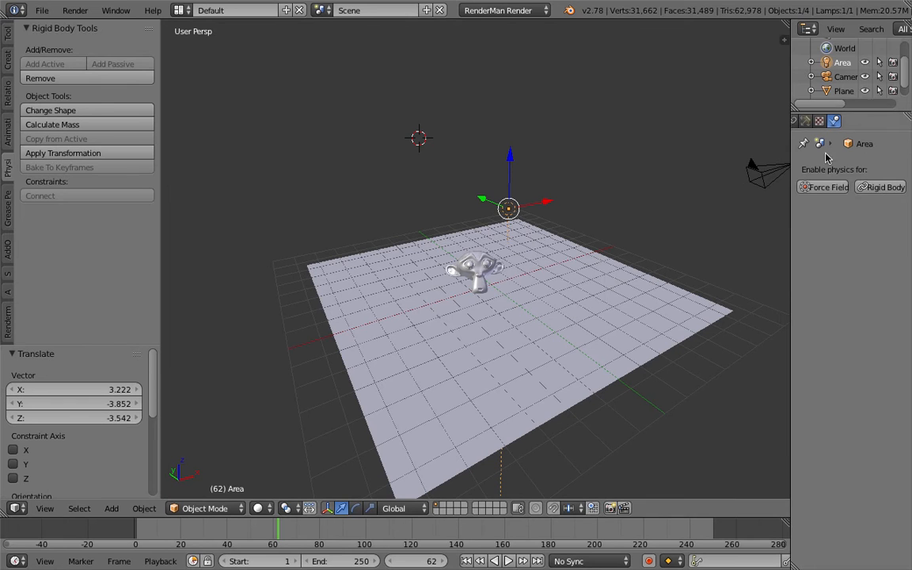
Add a RenderMan nodetree to the area lamp and scale the lamp up to about 4.206 times its size.
drag(789, 93, 701, 94)
click(805, 120)
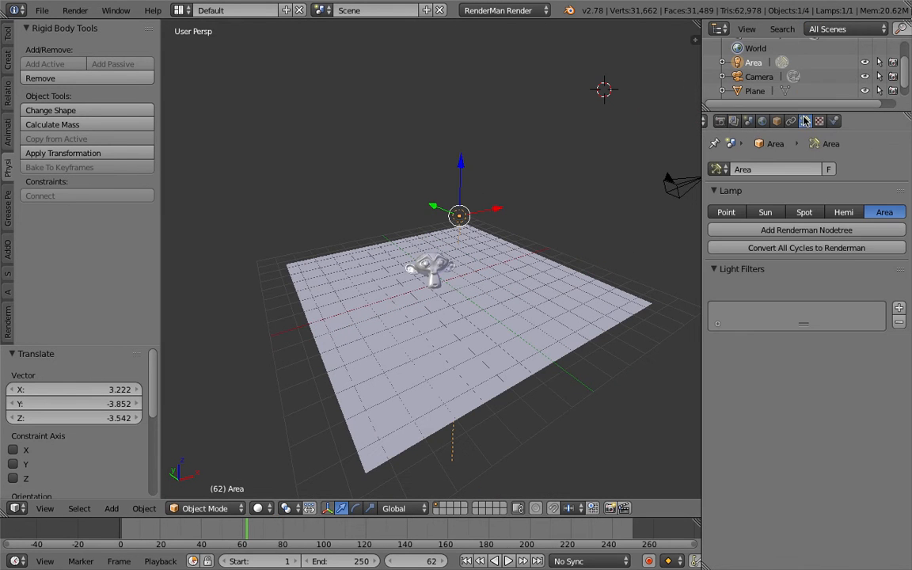
click(815, 230)
middle_drag(549, 254, 476, 275)
key(s)
click(566, 304)
Rotate the area lamp freely so that it tilts towards the monkey.
middle_drag(507, 242, 453, 227)
key(r)
key(r)
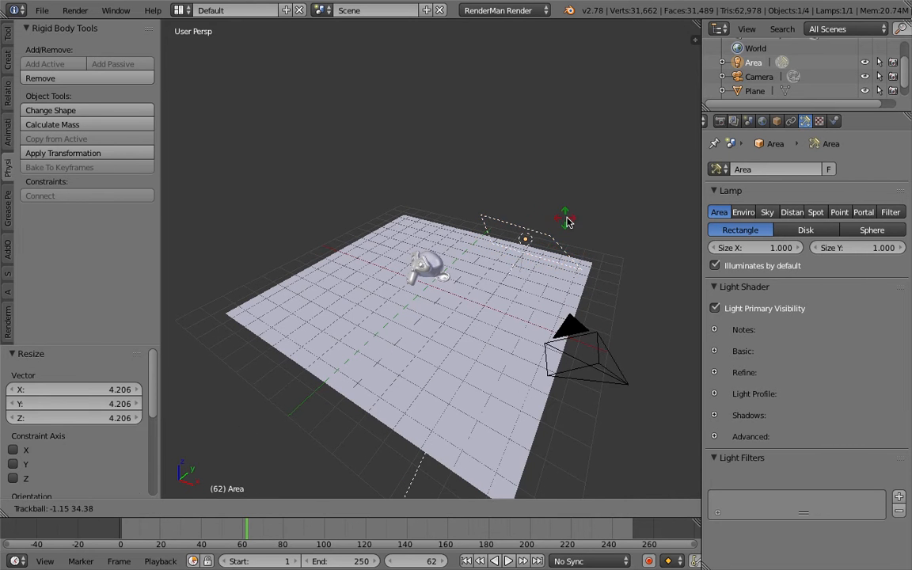
click(570, 223)
key(r)
key(r)
click(552, 192)
Reposition the area lamp behind the monkey and refine its free rotation to aim at the monkey.
middle_drag(537, 235, 377, 246)
key(g)
click(525, 208)
key(r)
key(r)
click(408, 258)
Duplicate the area lamp and move the copy by about X -1.375, Y -4.239, Z -1.070.
key(shift+d)
click(502, 235)
middle_drag(502, 234, 366, 248)
key(g)
click(474, 271)
Rotate the duplicated lamp to face the monkey and move it by about X -2.334, Y 0.168, Z 0.094.
middle_drag(474, 270, 552, 318)
key(r)
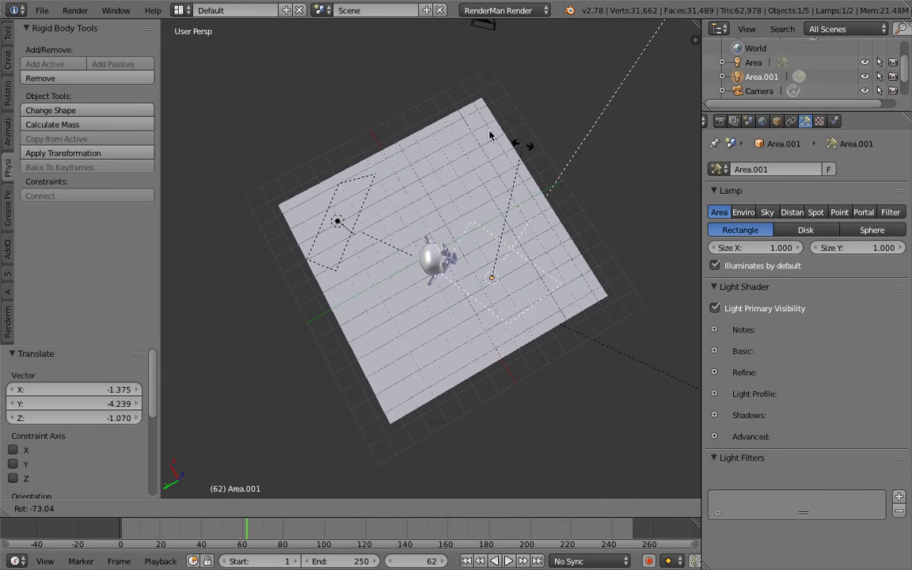
click(226, 202)
middle_drag(391, 233, 396, 203)
key(g)
click(338, 205)
Save the two-lamp scene over the existing file.
scroll(404, 208, up, 6)
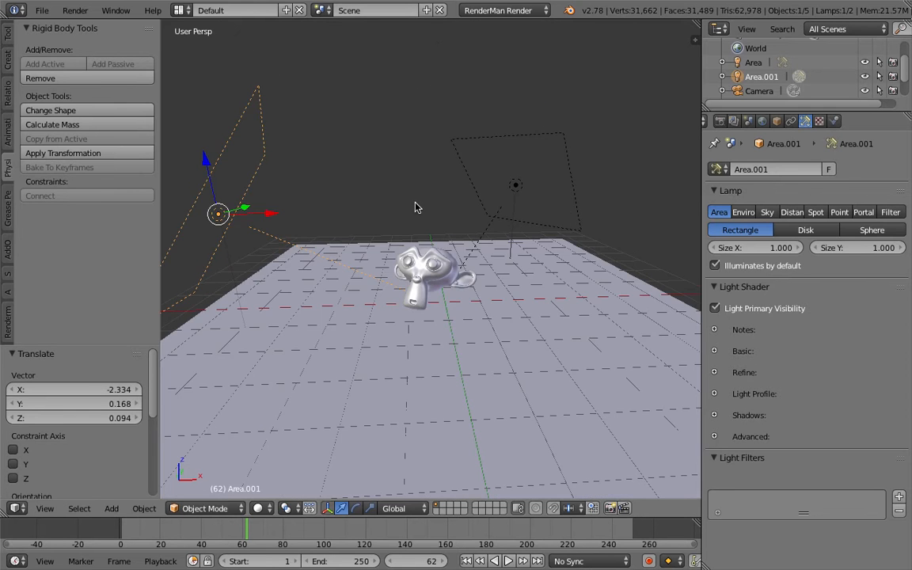
middle_drag(455, 226, 495, 241)
key(ctrl+s)
click(410, 227)
scroll(447, 225, down, 2)
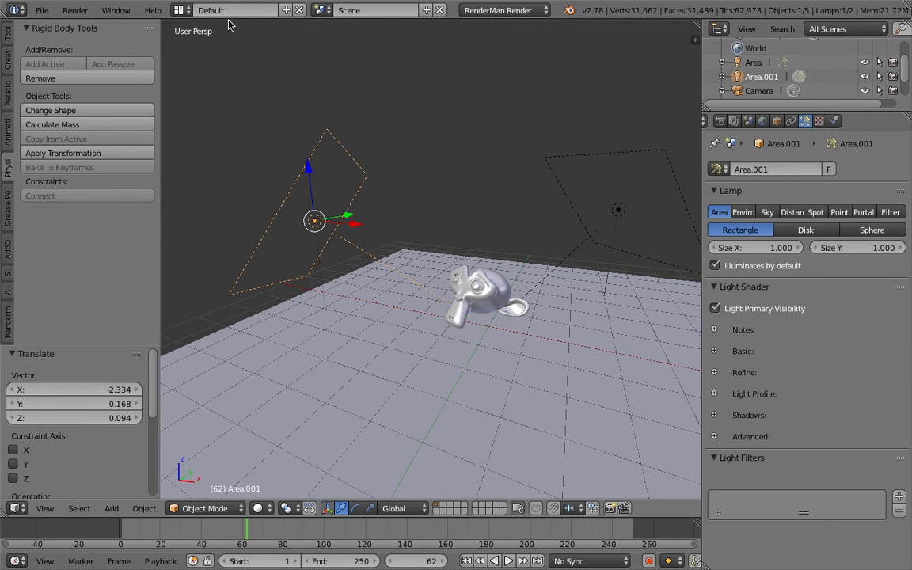
Switch to the Compositing screen layout, bring the duplicated lamp's nodes into view and widen its Emission node.
click(182, 10)
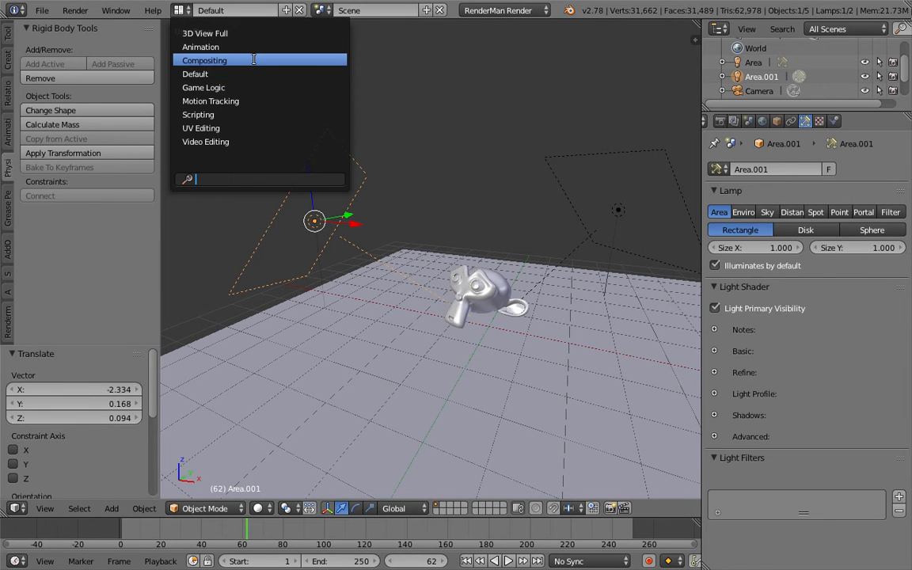
click(250, 61)
middle_drag(517, 390, 512, 390)
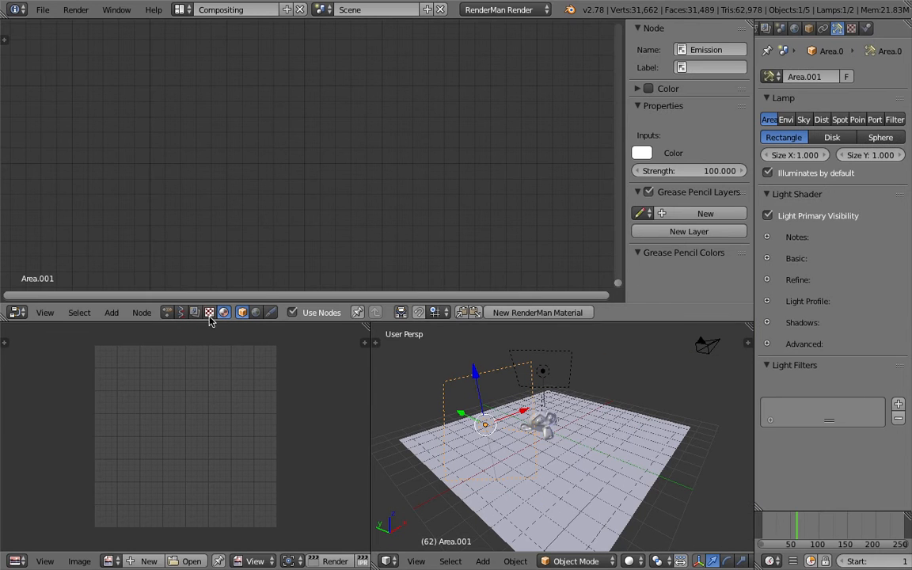
scroll(369, 204, down, 6)
scroll(397, 255, up, 5)
middle_drag(324, 94, 359, 172)
scroll(360, 173, up, 5)
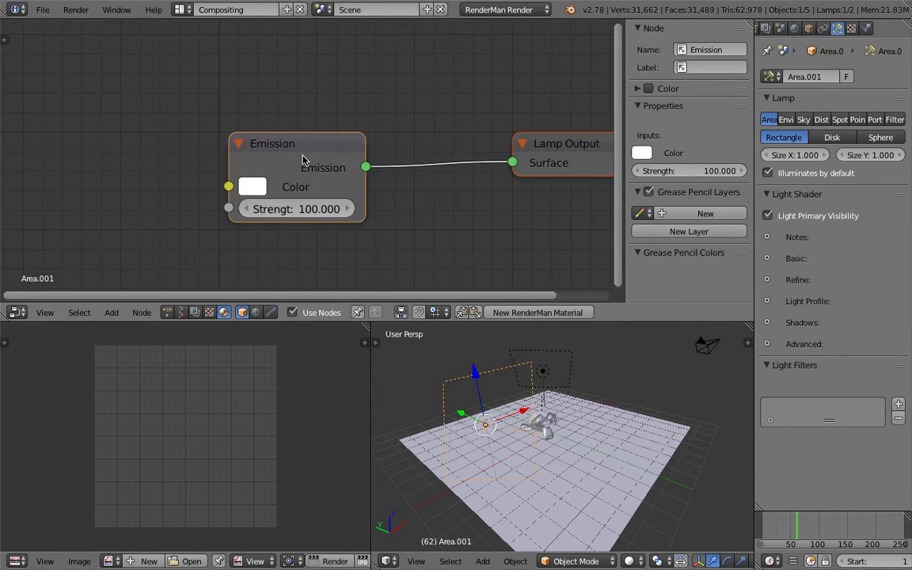
middle_drag(303, 159, 240, 139)
middle_drag(289, 160, 266, 144)
drag(259, 129, 278, 129)
scroll(459, 332, down, 2)
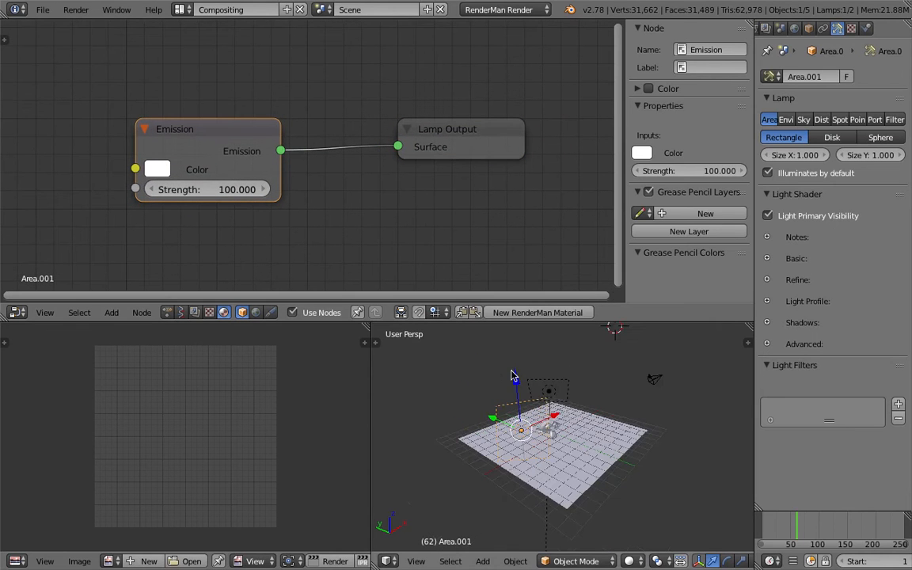
middle_drag(461, 333, 528, 390)
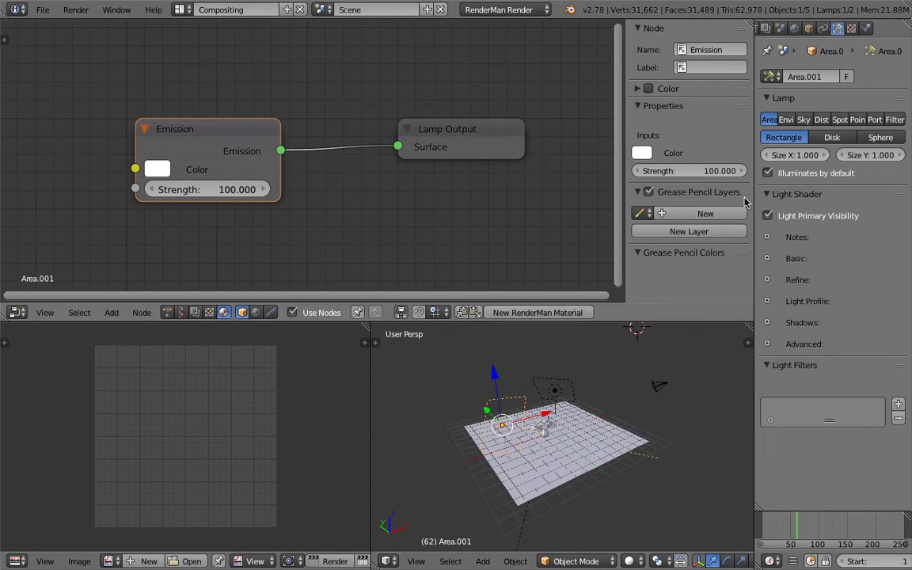
Tint the duplicated lamp's emission faintly blue and set the original lamp's emission to pale cream, RGB 1.000, 0.986, 0.888.
click(161, 172)
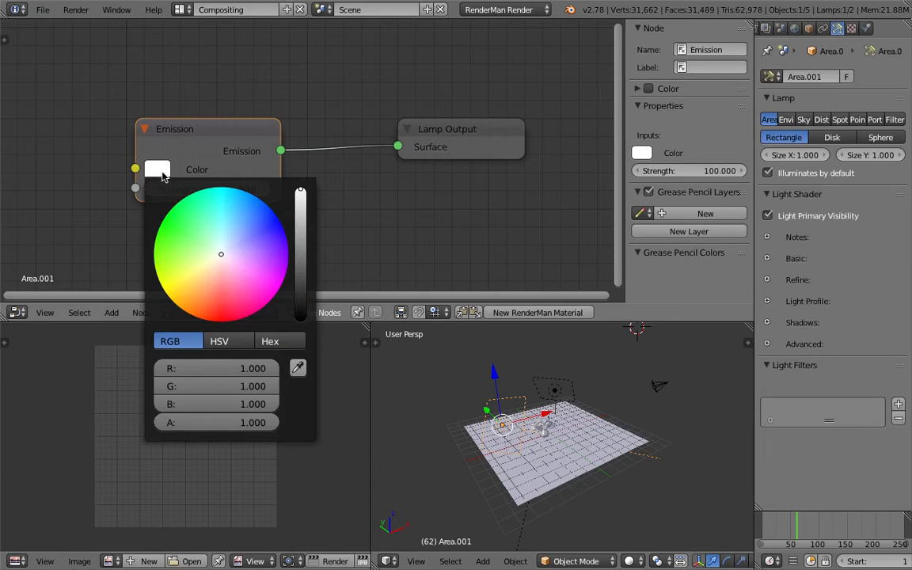
drag(221, 254, 223, 243)
right_click(556, 385)
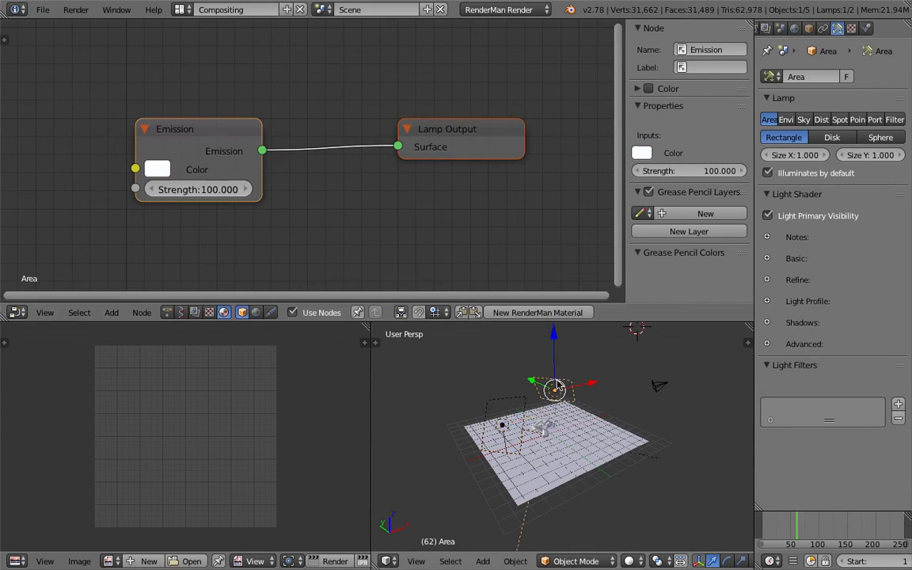
click(167, 171)
click(215, 258)
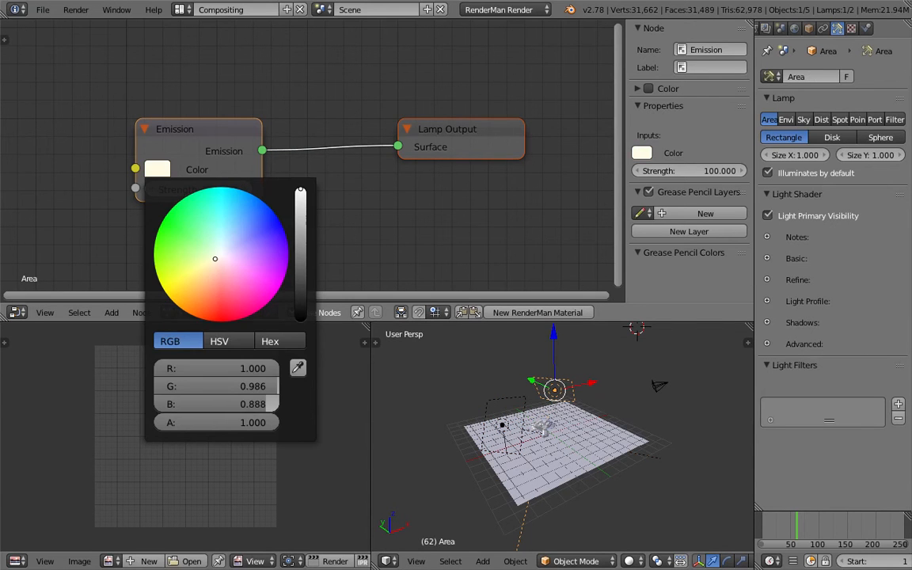
Save the scene with the tinted lamps over the existing file.
key(ctrl+s)
middle_drag(586, 398, 486, 379)
click(564, 399)
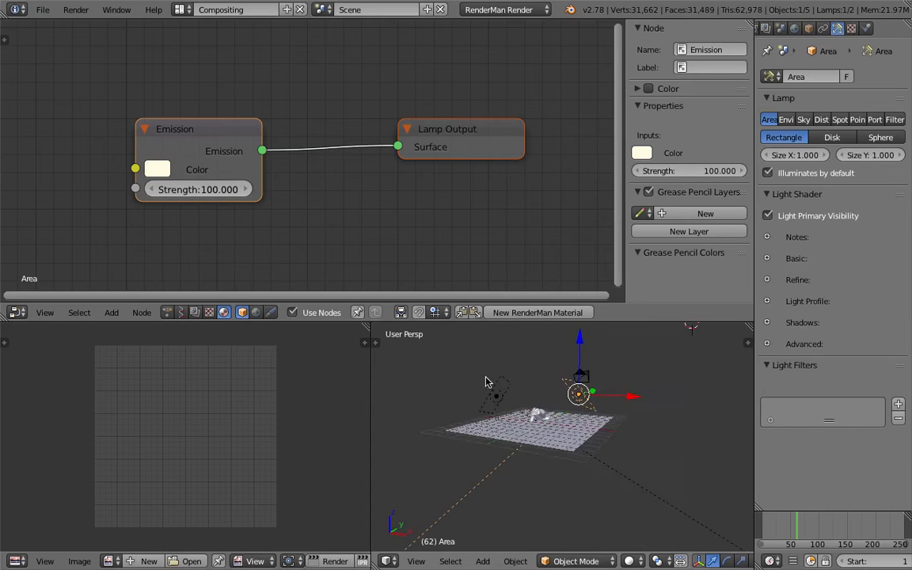
Widen the 3D view against the image editor and shift the original lamp's Emission node closer to the Lamp Output node.
scroll(478, 380, up, 3)
drag(371, 388, 234, 390)
middle_drag(250, 391, 464, 390)
middle_drag(516, 366, 539, 374)
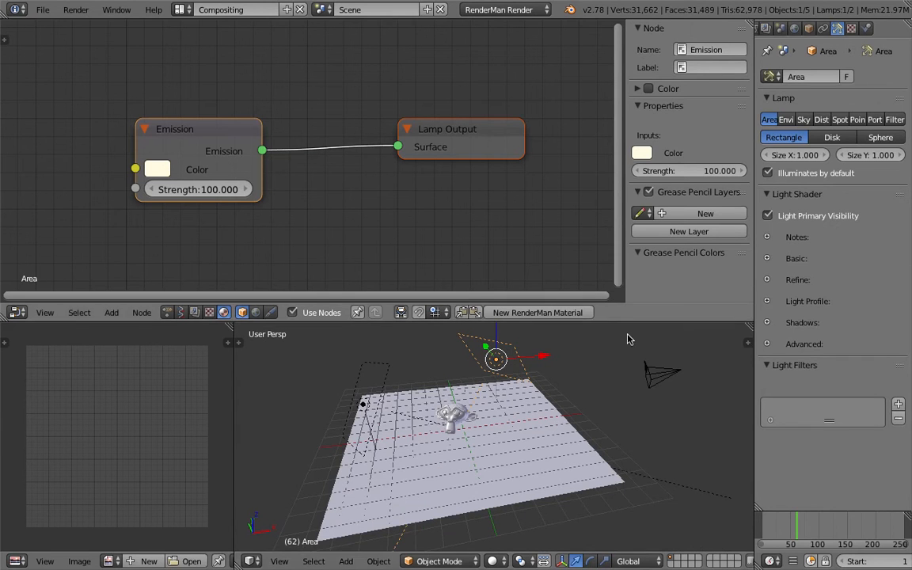
middle_drag(474, 354, 459, 326)
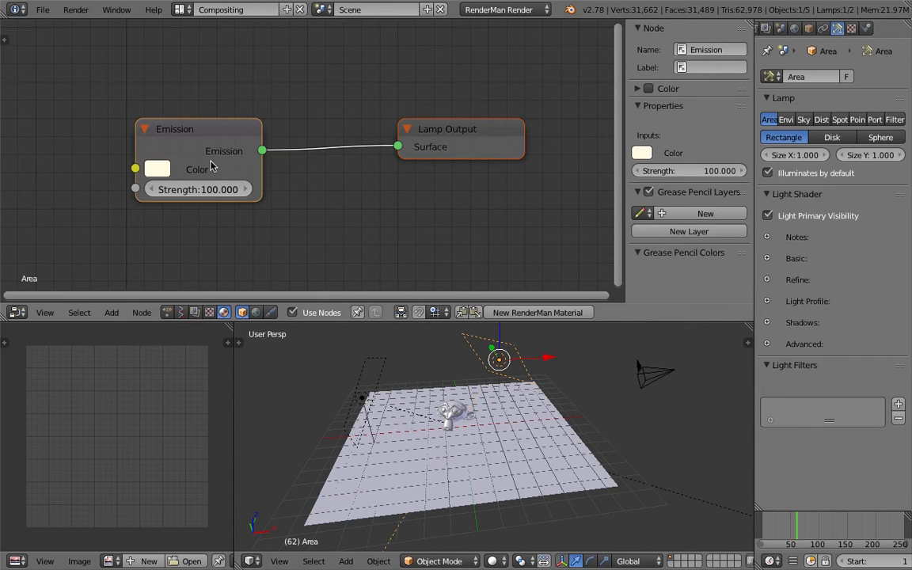
drag(190, 137, 234, 131)
middle_drag(507, 372, 471, 423)
Look through the scene's active camera and enable Lock Camera to View.
click(278, 560)
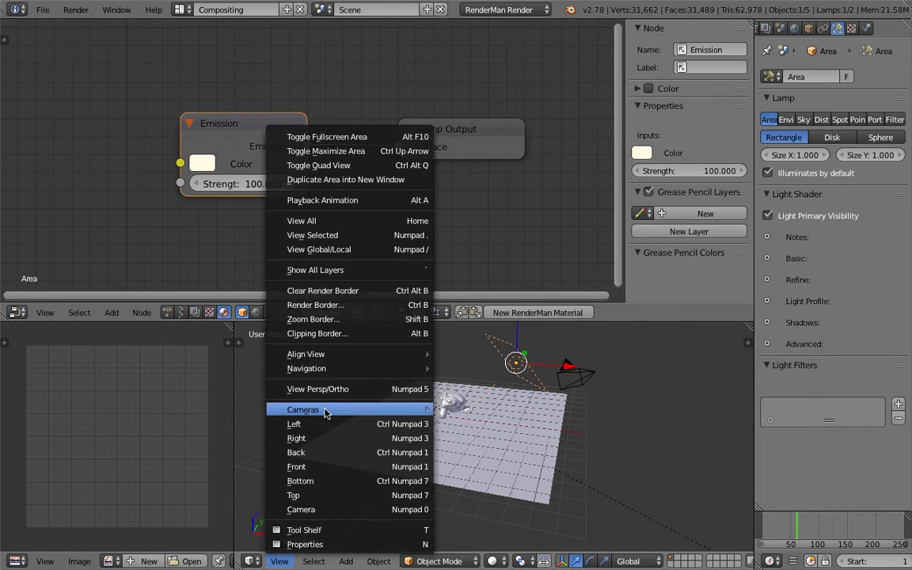
mouse_move(330, 413)
click(481, 423)
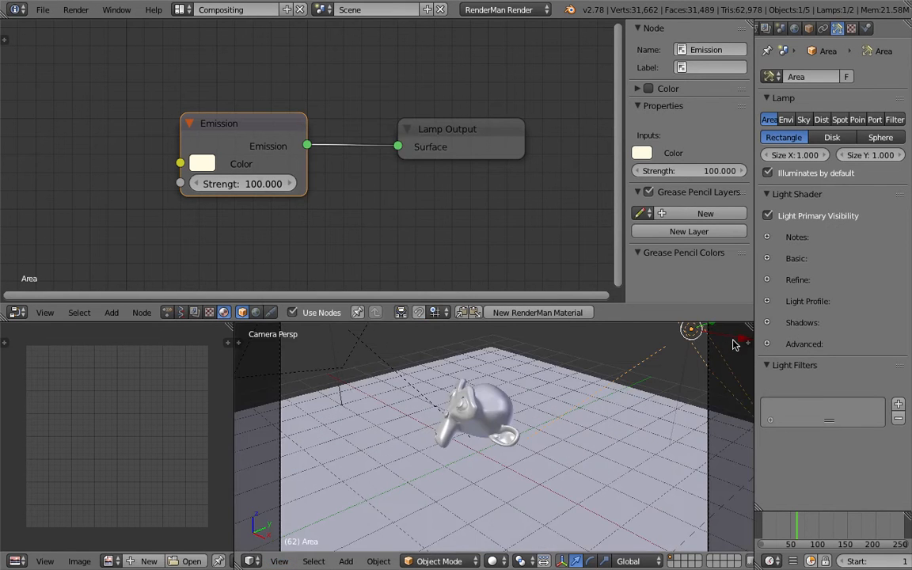
key(n)
scroll(690, 475, down, 6)
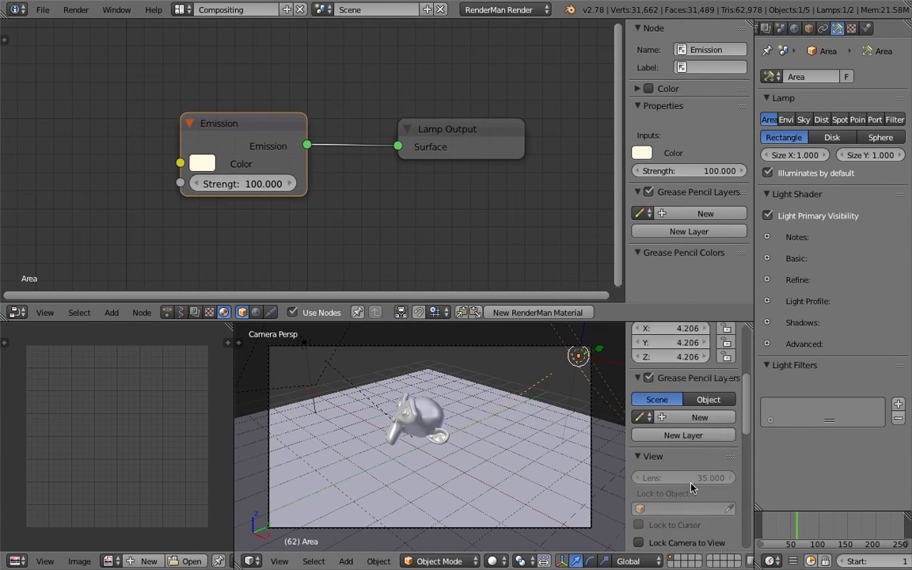
click(681, 490)
Frame the monkey close up in the camera and expand the 3D view over the image editor and part of the node editor.
middle_drag(375, 445, 451, 434)
scroll(427, 427, up, 4)
drag(230, 325, 144, 332)
scroll(375, 405, down, 3)
scroll(375, 405, up, 3)
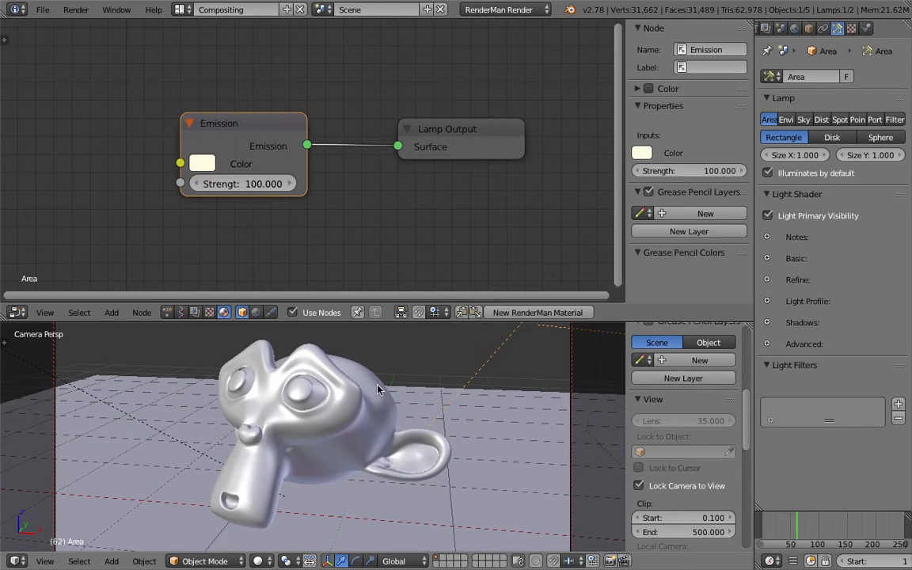
drag(393, 322, 391, 242)
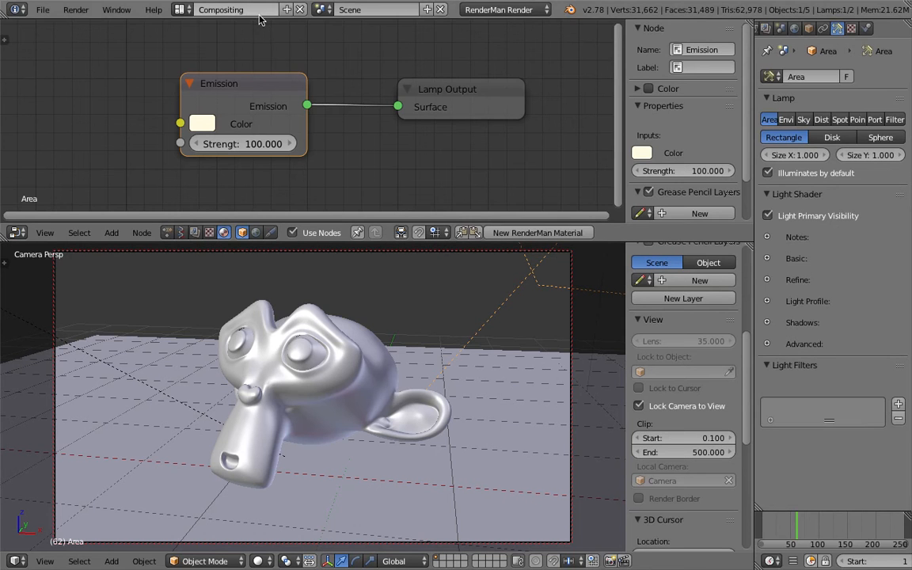
Narrow the Blender window from its left edge to free desktop space beside it.
mouse_move(107, 8)
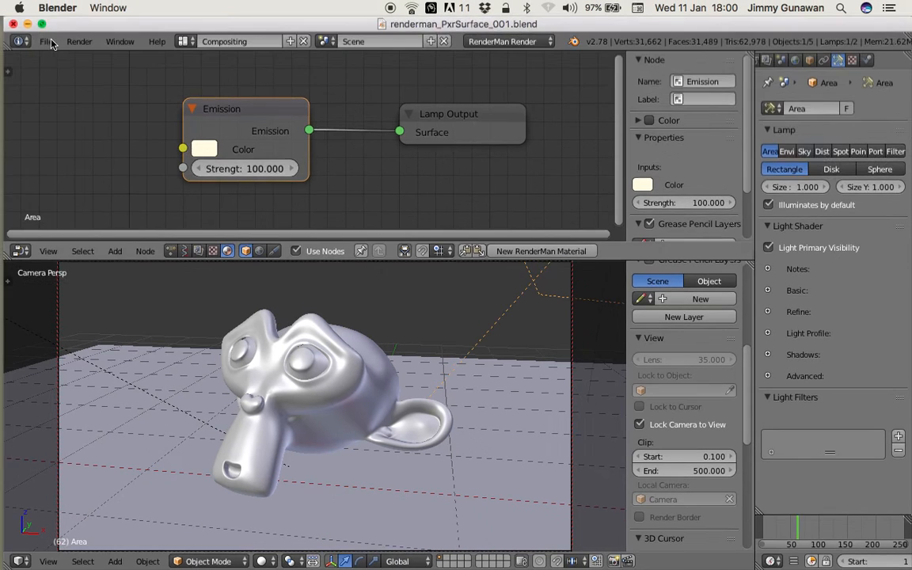
drag(3, 20, 224, 19)
mouse_move(3, 532)
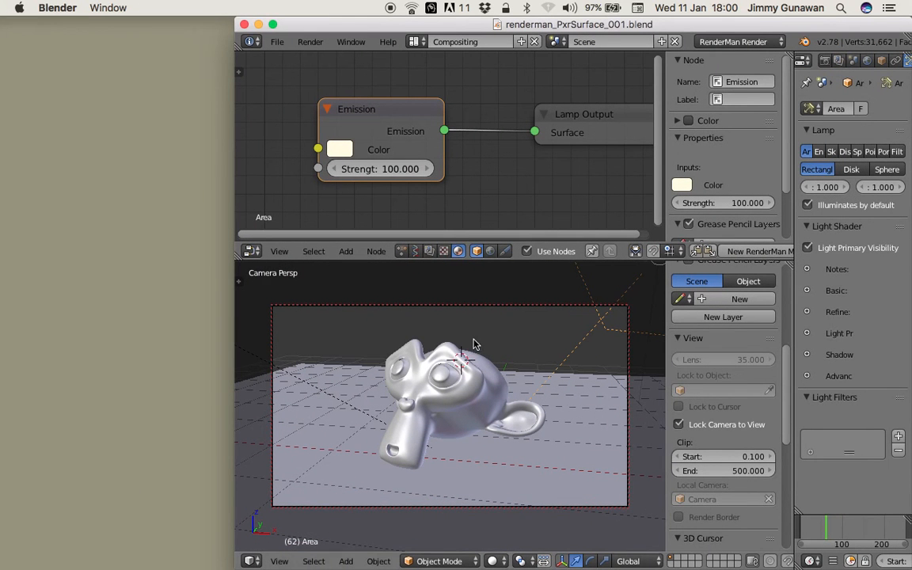
Widen the properties area, show the render settings and set Render To to it.
drag(794, 86, 739, 84)
click(779, 62)
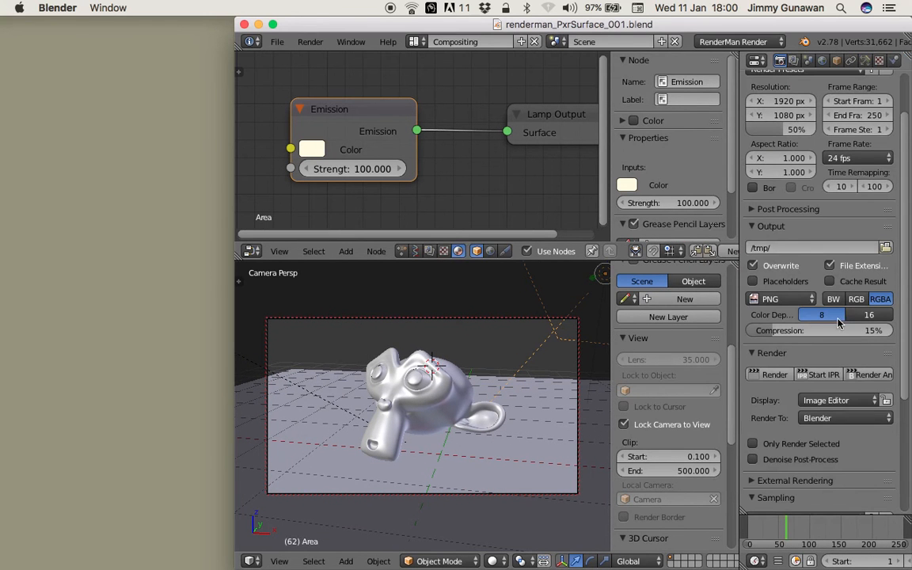
click(841, 403)
click(831, 418)
click(823, 378)
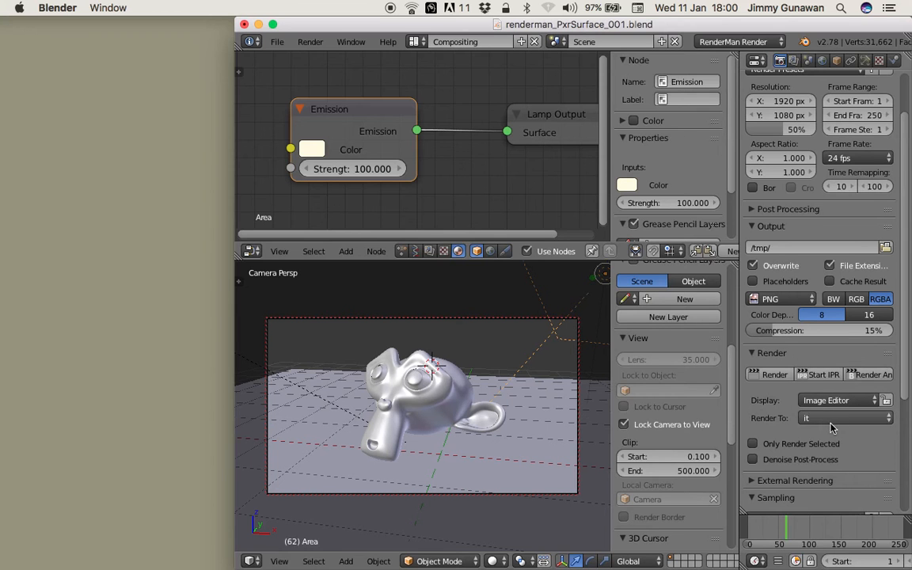
Start PRMan interactive rendering of the scene.
click(318, 44)
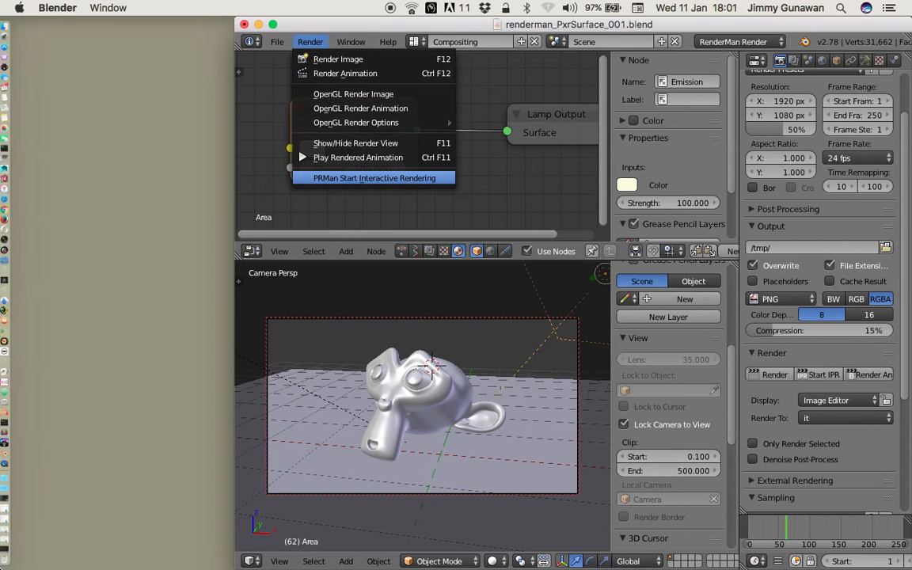
click(418, 178)
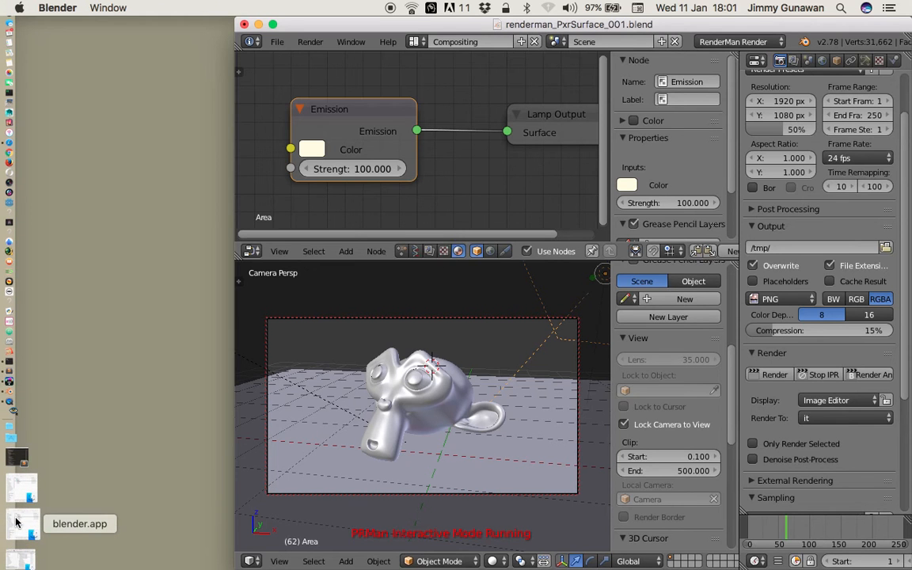
click(16, 521)
click(38, 45)
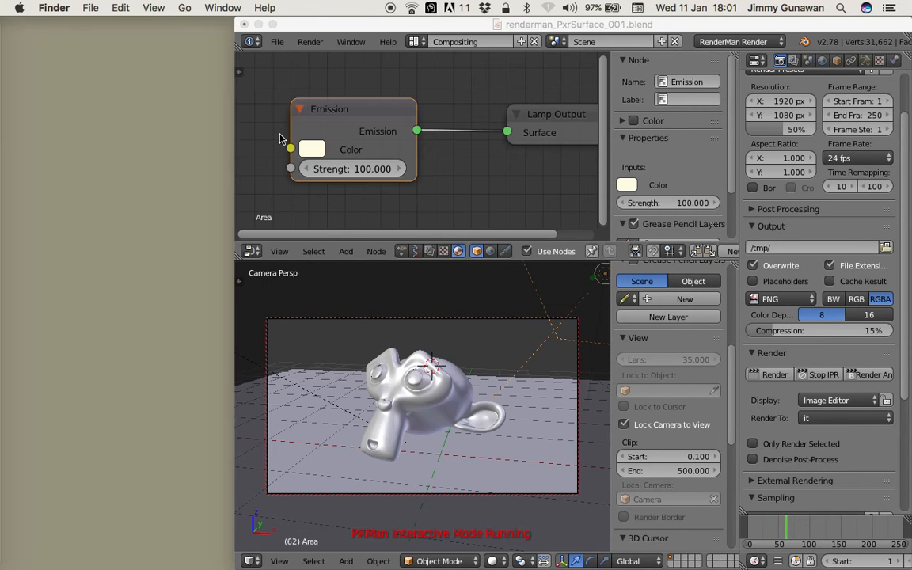
click(309, 41)
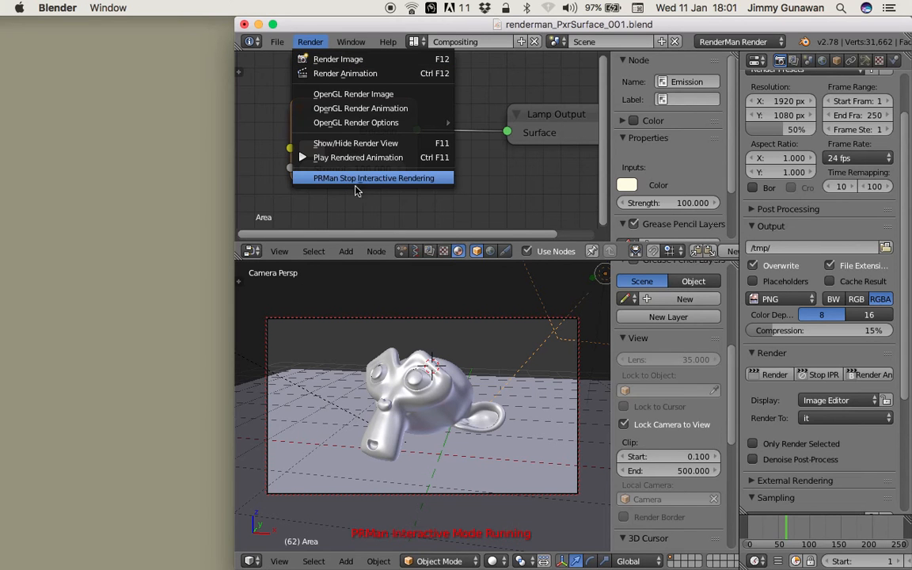
mouse_move(4, 372)
click(29, 474)
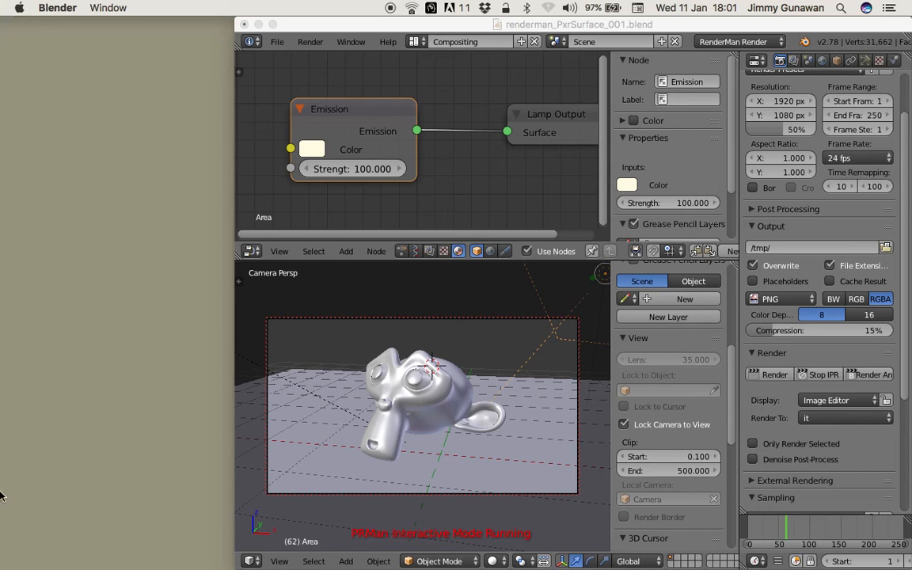
mouse_move(2, 509)
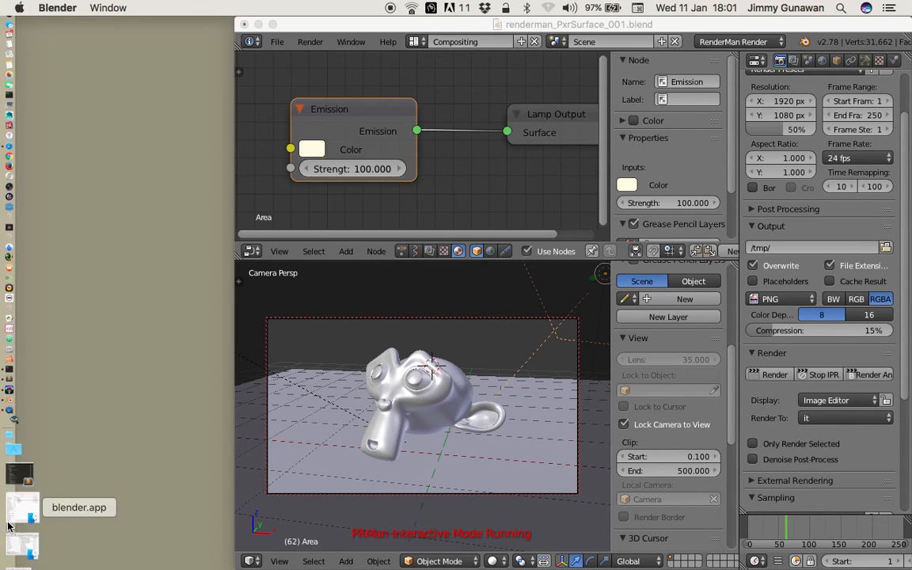
click(17, 543)
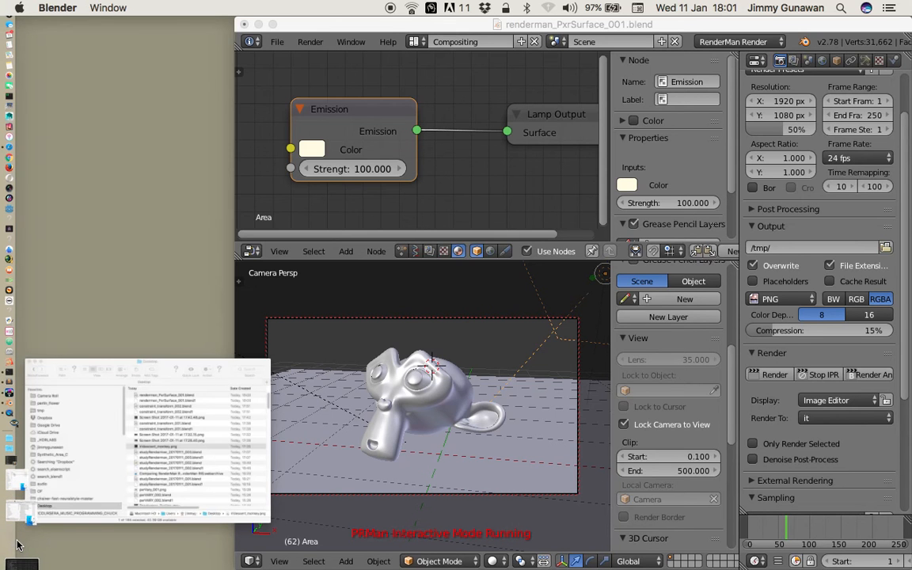
click(78, 72)
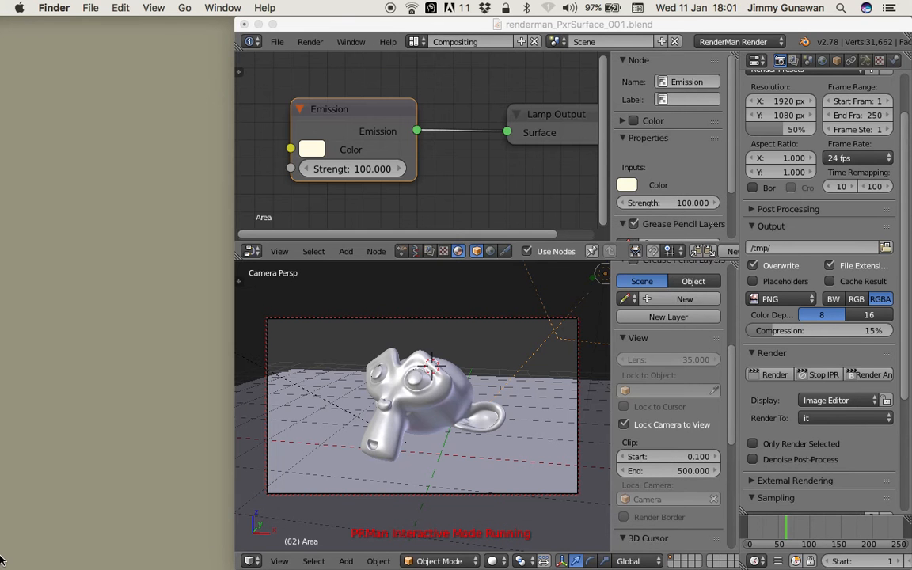
Set both the X and Y render resolution to 800 px and shift the empty it render viewer aside.
mouse_move(15, 520)
click(904, 215)
scroll(816, 87, up, 3)
drag(780, 159, 780, 173)
text(8)
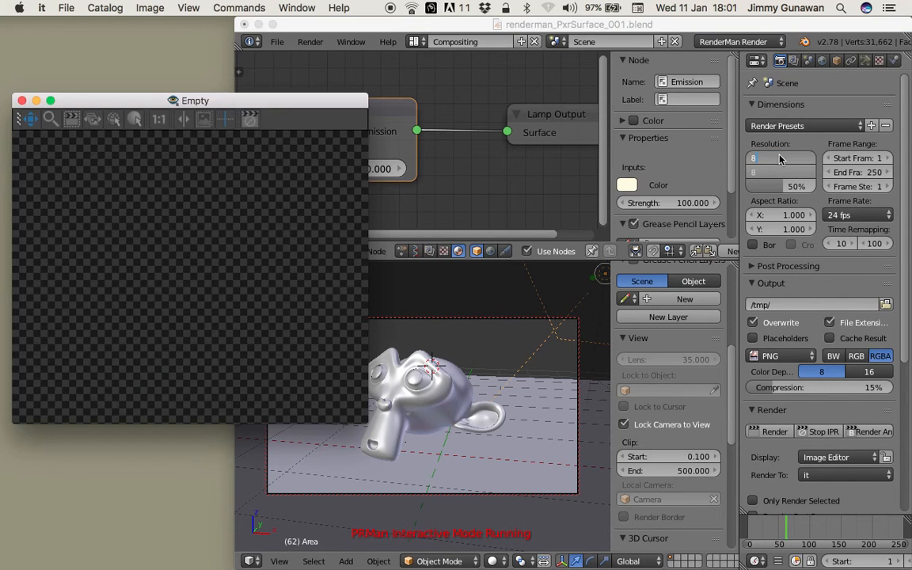
drag(261, 100, 249, 105)
click(775, 184)
text(00)
key(Return)
click(427, 321)
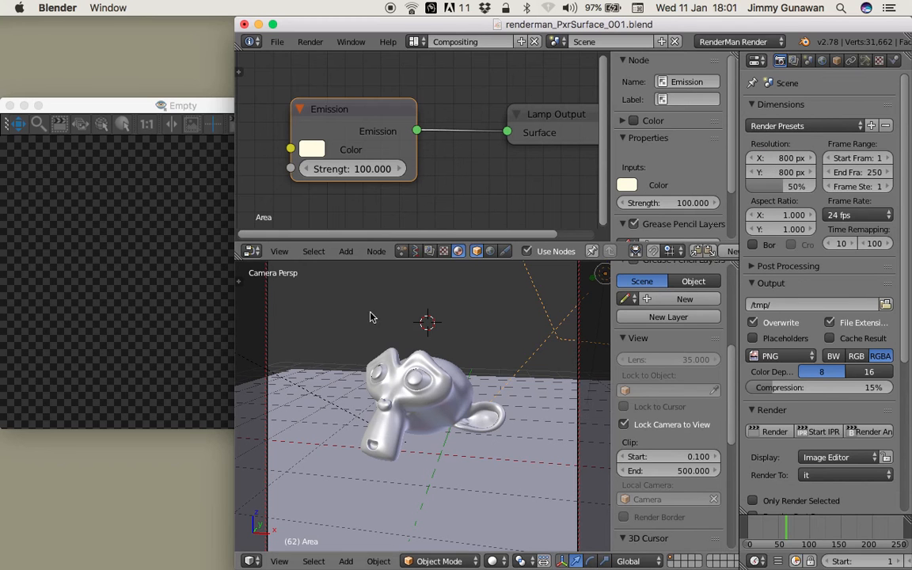
Try a horizontal render resolution of 600 px.
click(790, 172)
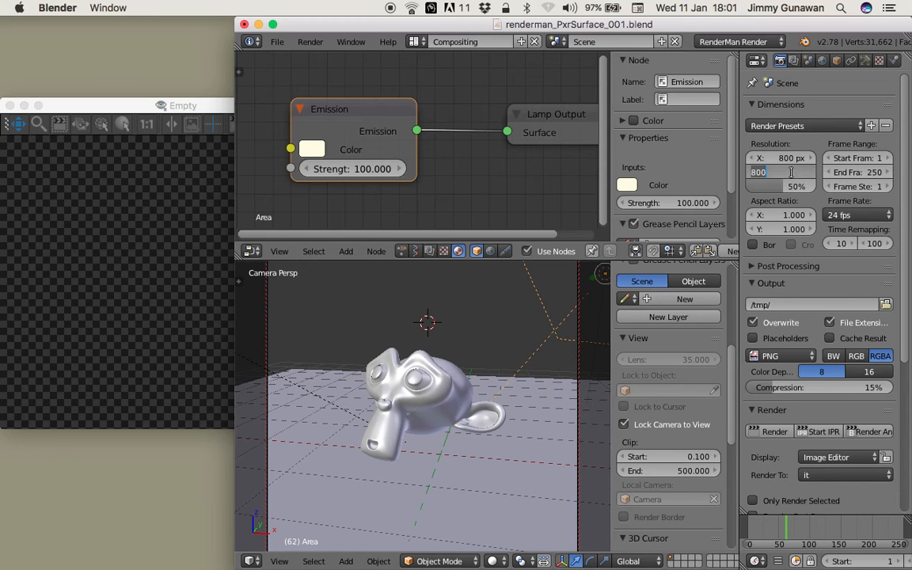
click(775, 158)
text(600)
key(Return)
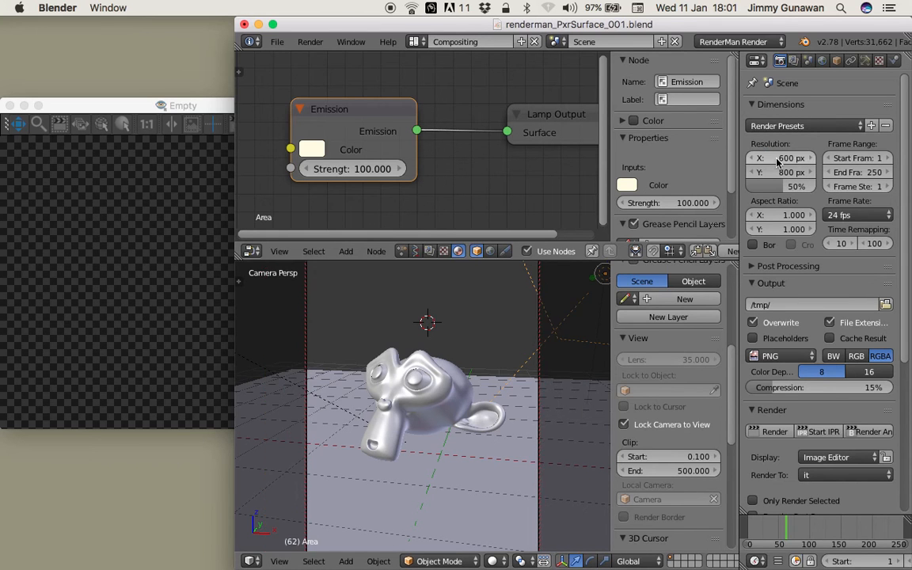
Set the render resolution to 800 px in X and 600 px in Y.
click(795, 157)
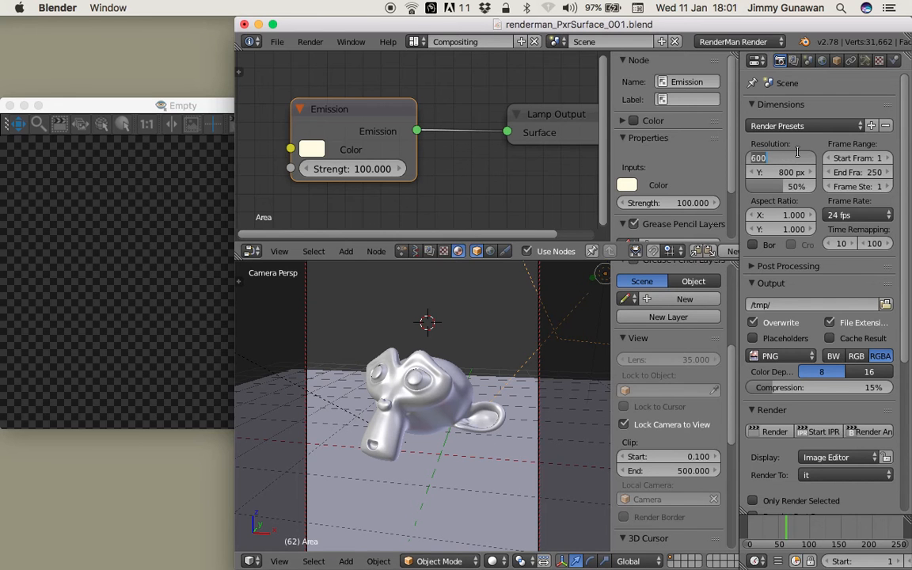
text(800)
key(Tab)
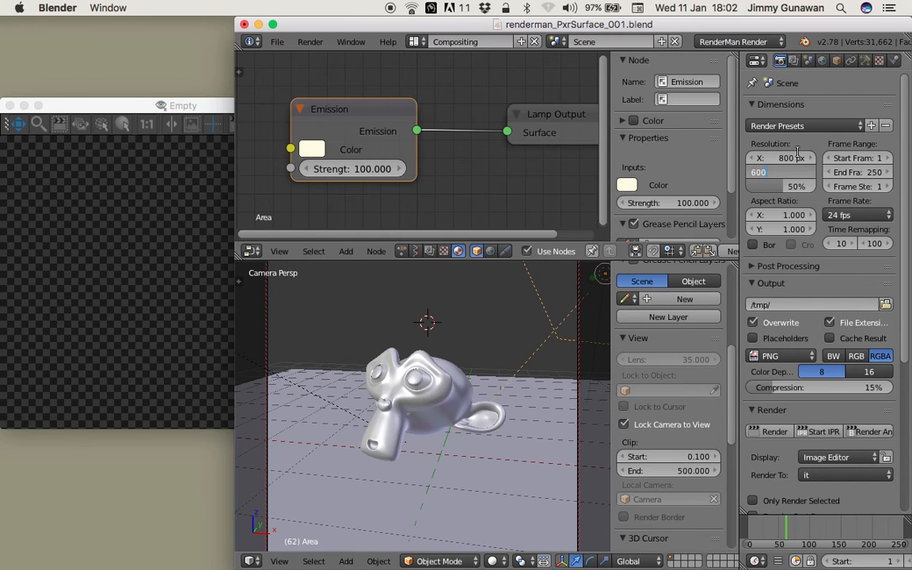
text(600)
key(Return)
Move the it viewer window out of the way and start PRMan interactive rendering again.
drag(163, 105, 223, 103)
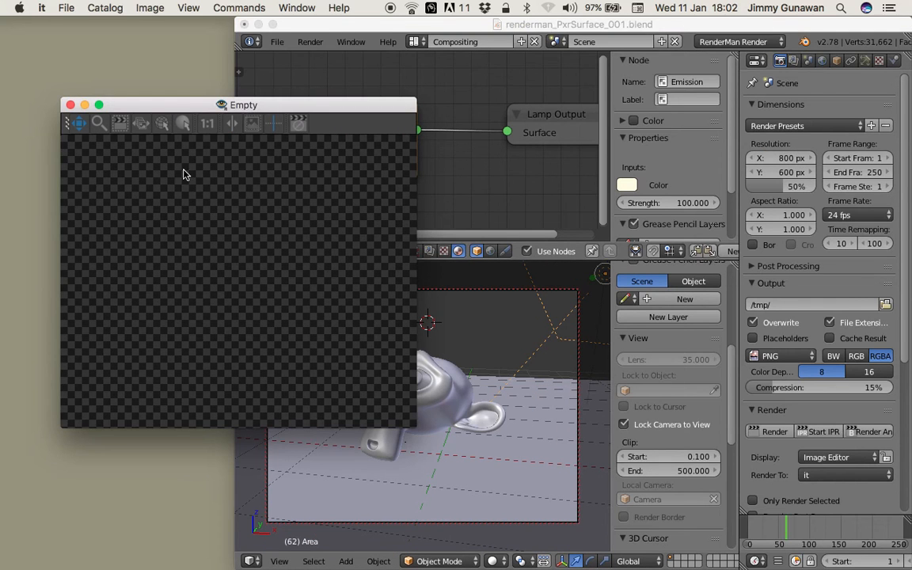
drag(280, 108, 200, 119)
click(314, 44)
click(314, 44)
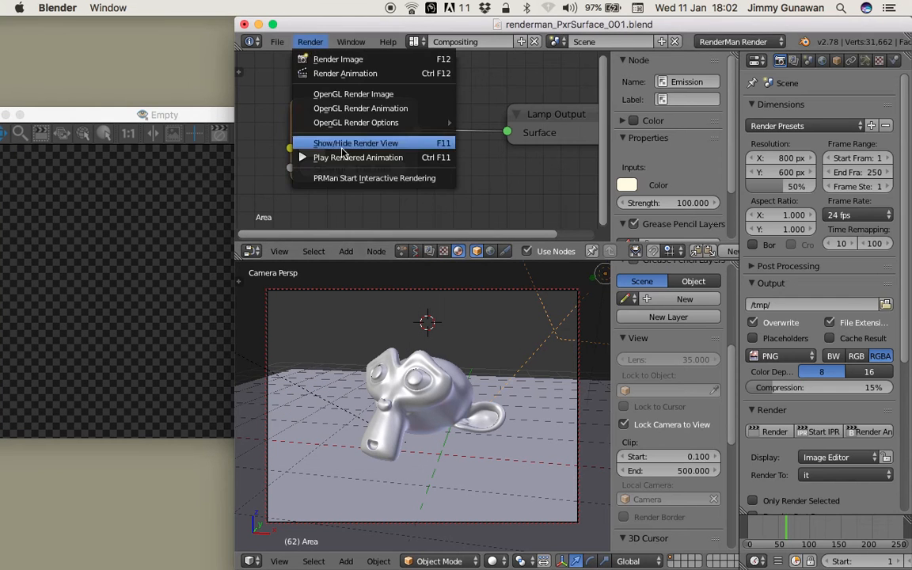
click(349, 176)
click(310, 42)
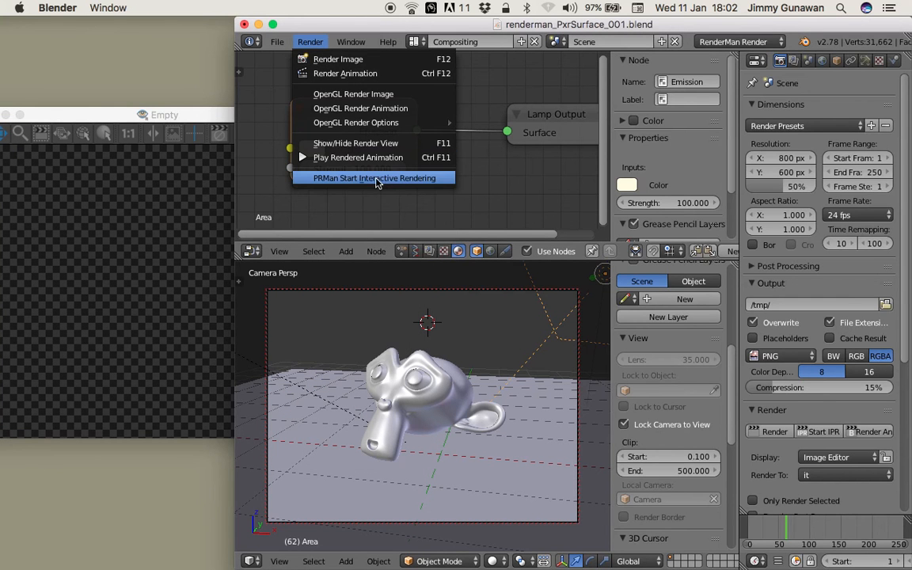
click(378, 179)
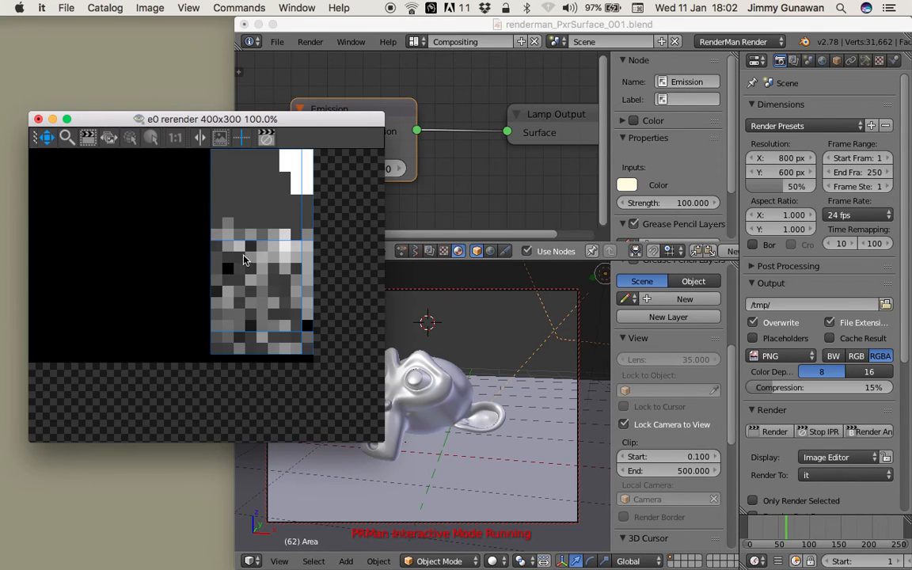
Shrink the it viewer to roughly the rendered image's size and narrow the Blender window from its left edge so both sit side by side.
drag(289, 119, 261, 114)
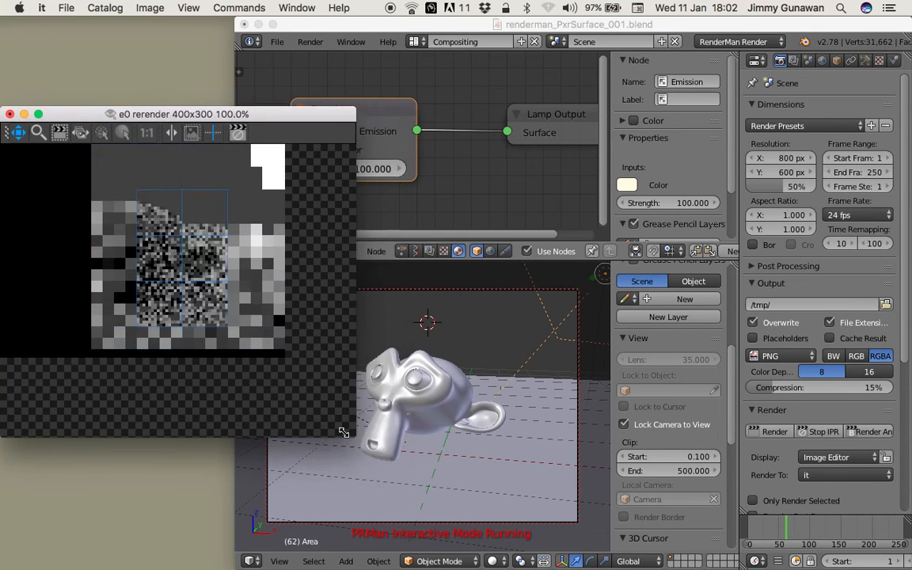
drag(341, 431, 287, 377)
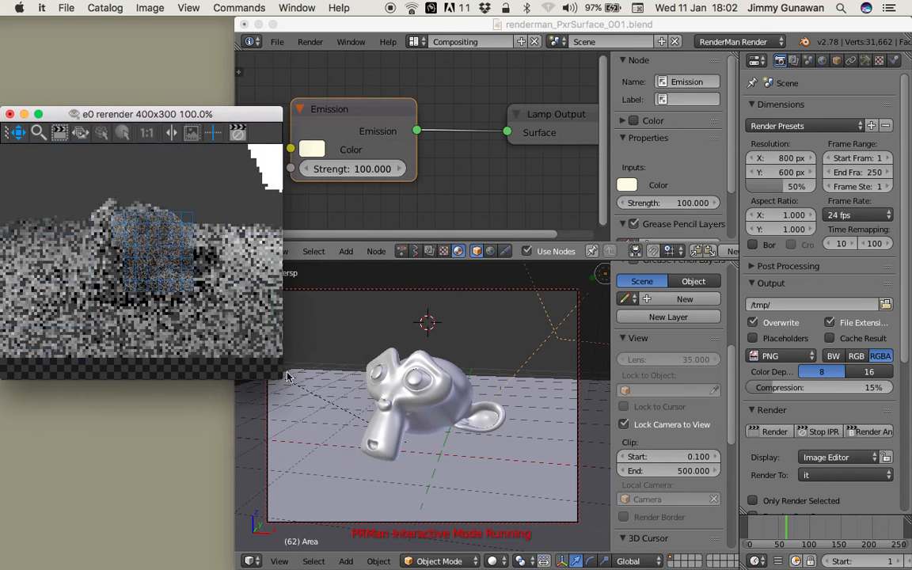
click(236, 87)
drag(236, 87, 298, 87)
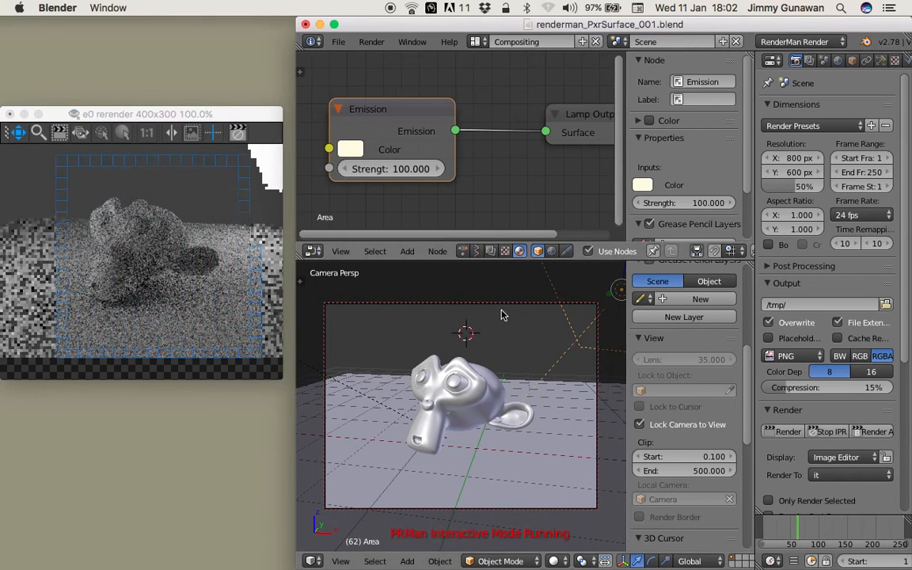
Turn off Lock Camera to View, then move the warm area light outward and scale it up outside the camera view.
click(639, 424)
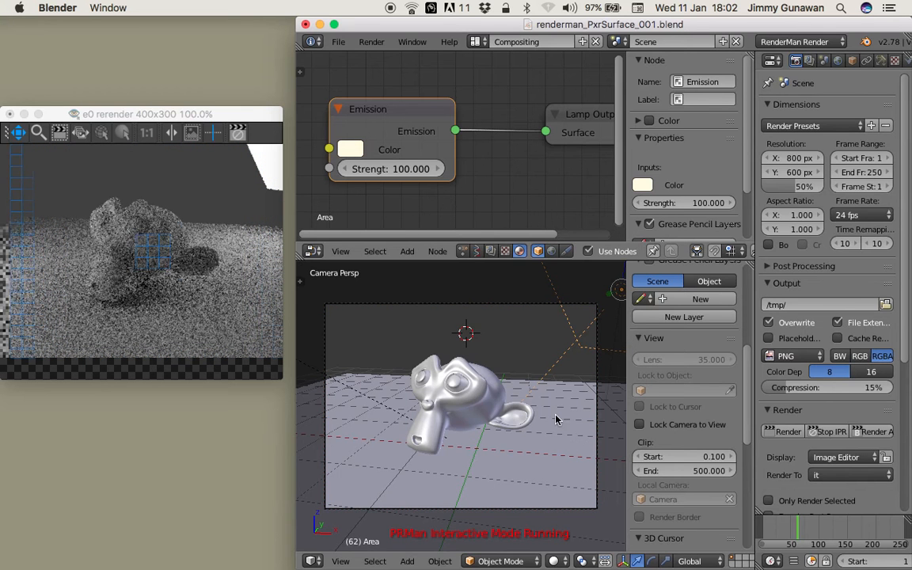
middle_drag(542, 417, 543, 364)
key(g)
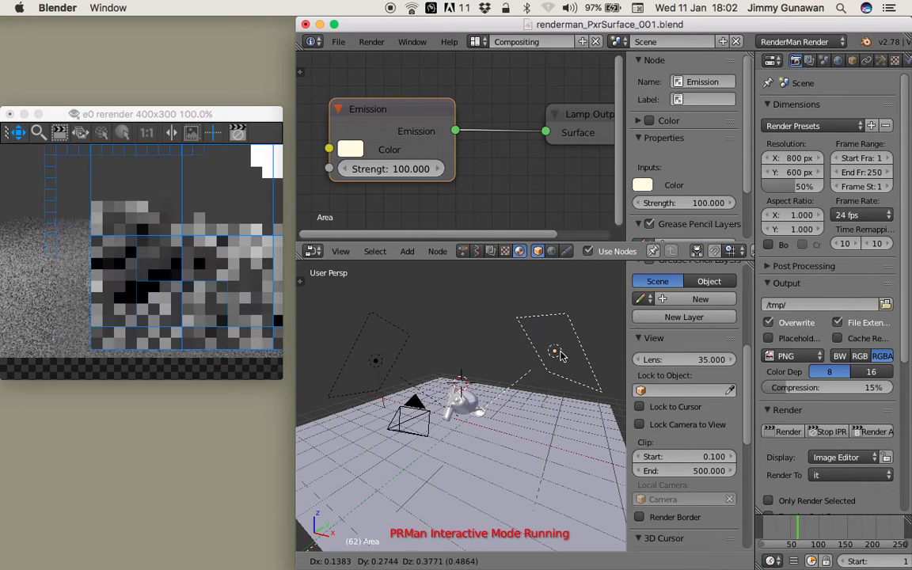
click(576, 341)
middle_drag(575, 340, 546, 362)
key(s)
click(532, 352)
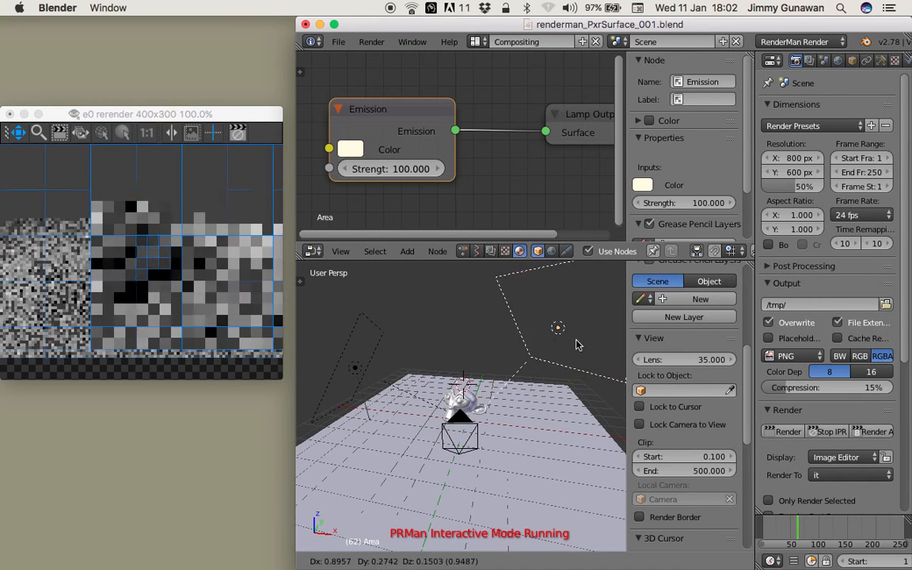
Scale up the pale blue area light on the other side of the monkey and shift the render viewer slightly upward.
right_click(370, 336)
key(s)
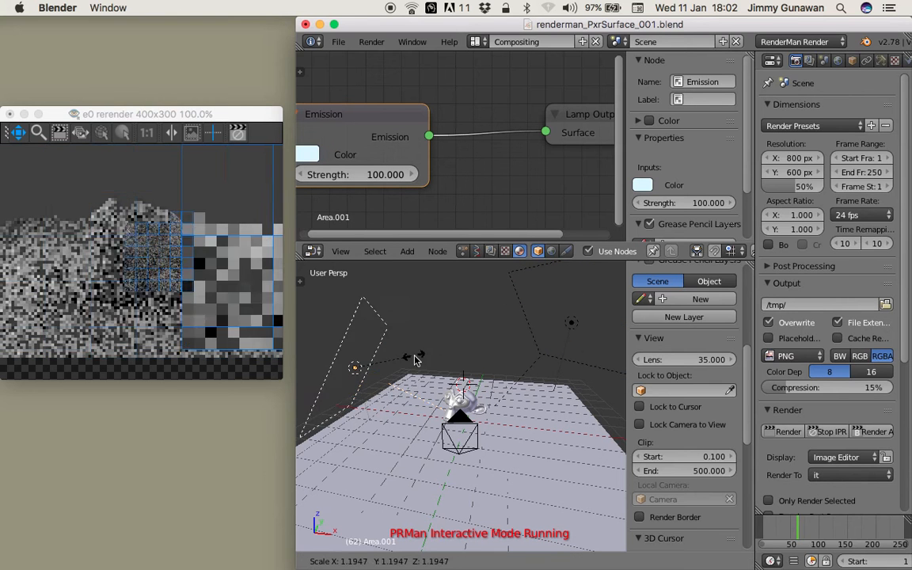
click(465, 380)
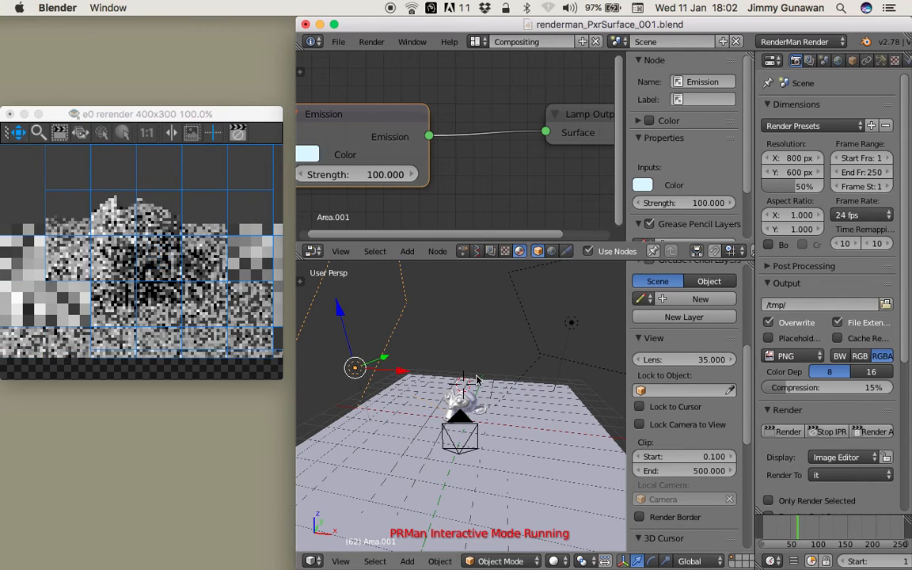
drag(151, 121, 150, 102)
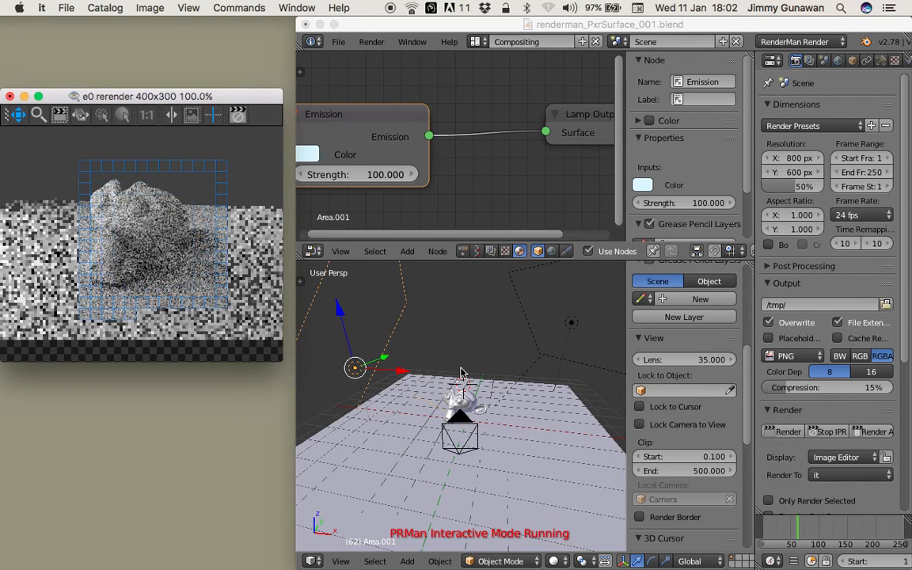
Select the monkey in a close-up view and show its PxrSurface material nodes in the node editor.
click(460, 364)
middle_drag(458, 358, 468, 362)
scroll(469, 361, up, 2)
scroll(528, 391, up, 6)
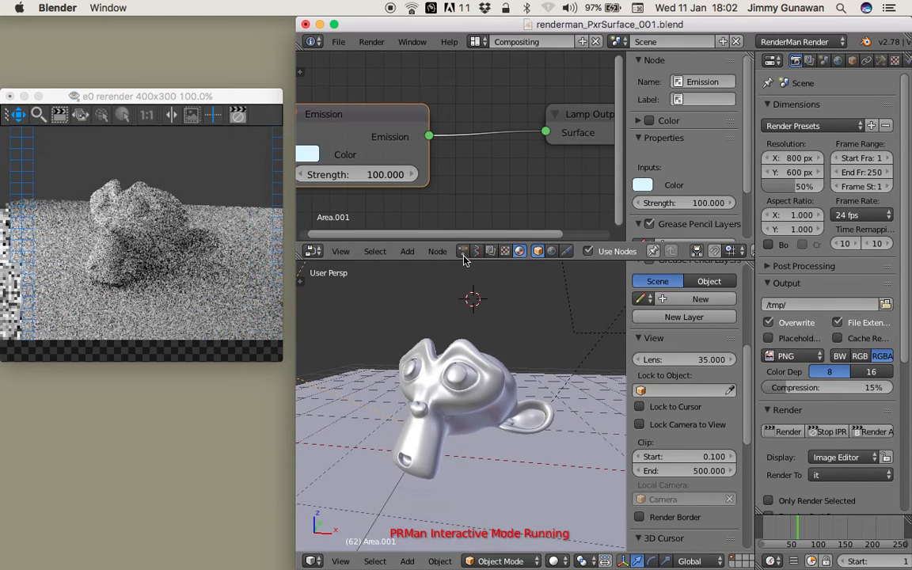
right_click(459, 392)
scroll(429, 179, down, 4)
middle_drag(460, 135, 479, 75)
middle_drag(488, 143, 470, 55)
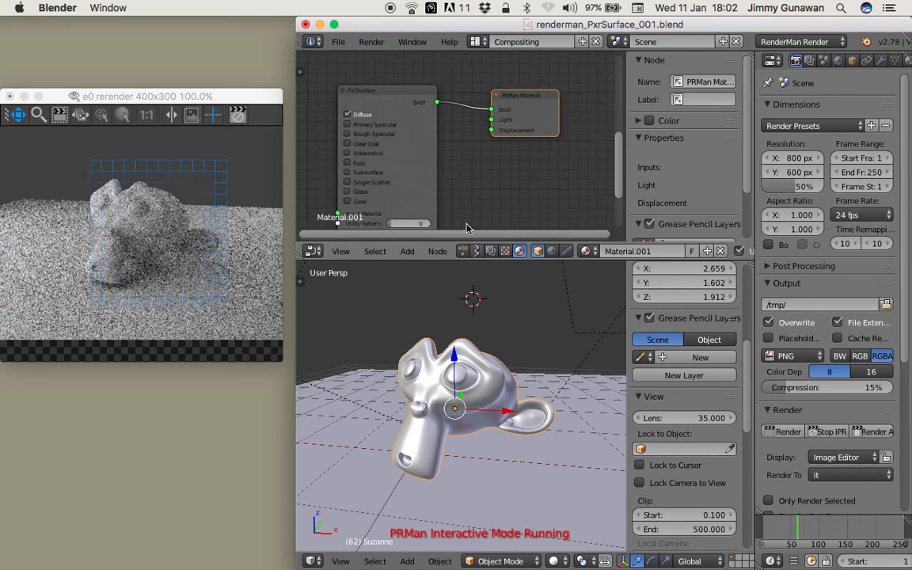
Enlarge the node editor over the 3D view and frame the monkey's PxrSurface and PRMan Material nodes.
drag(467, 239, 465, 283)
scroll(450, 182, up, 2)
middle_drag(455, 178, 463, 163)
scroll(369, 92, down, 1)
middle_drag(371, 87, 373, 88)
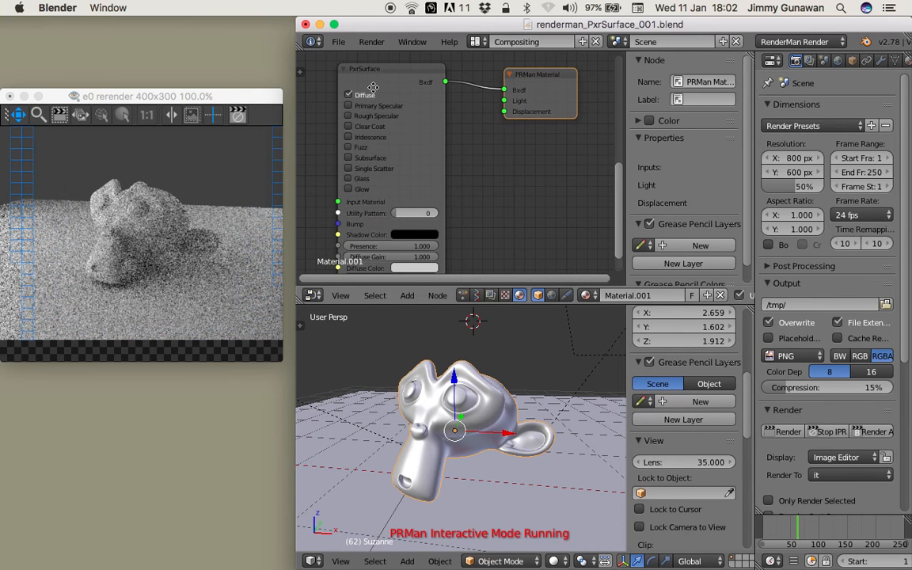
middle_drag(541, 215, 576, 204)
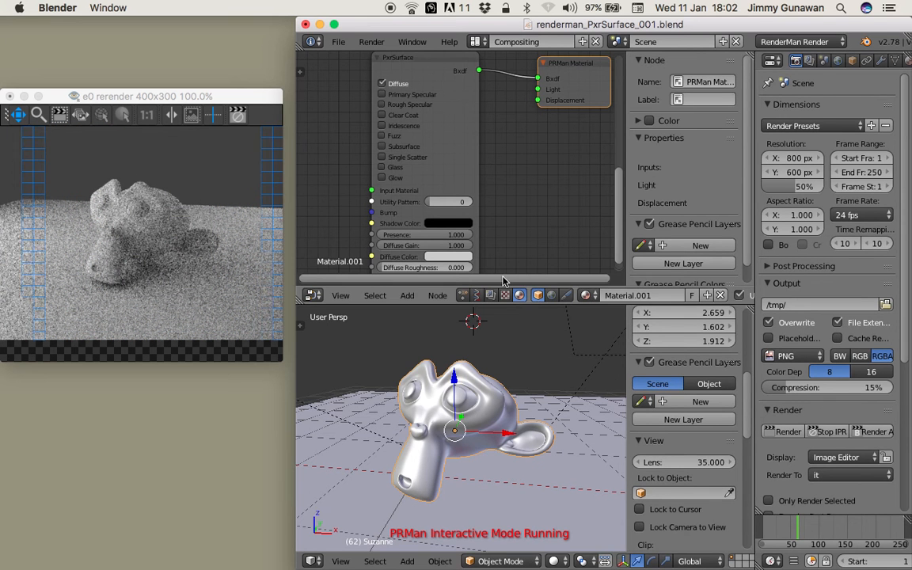
Maximize the node editor, hide its node properties sidebar and frame the whole PxrSurface node.
key(ctrl+space)
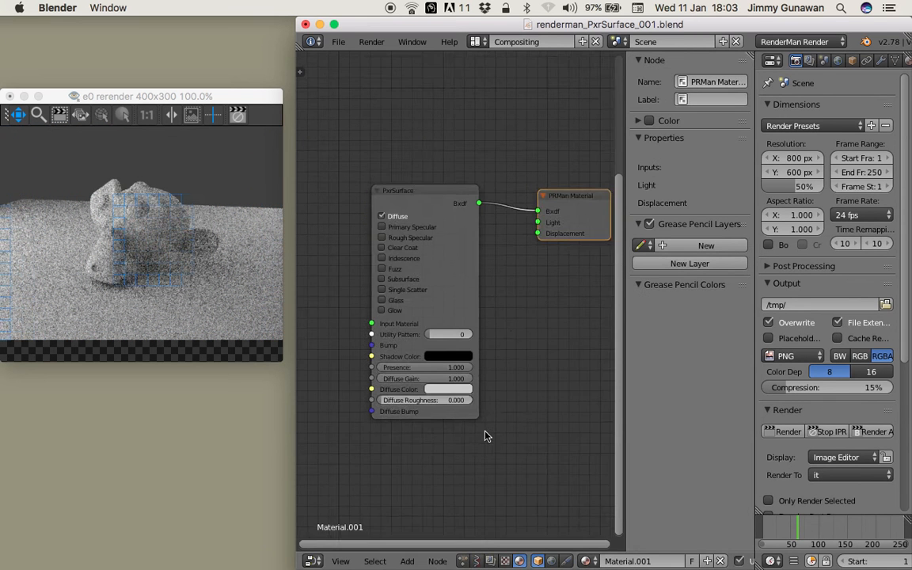
scroll(507, 342, up, 1)
middle_drag(501, 325, 487, 345)
drag(624, 305, 696, 307)
scroll(665, 299, up, 2)
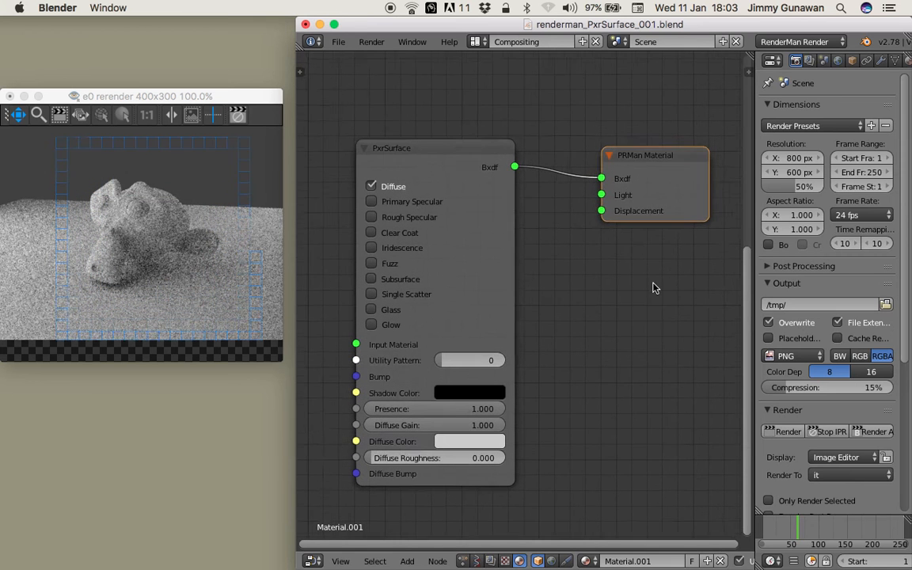
middle_drag(654, 288, 641, 271)
Reposition the it render viewer in the free desktop space beside the maximized node editor.
drag(225, 96, 235, 77)
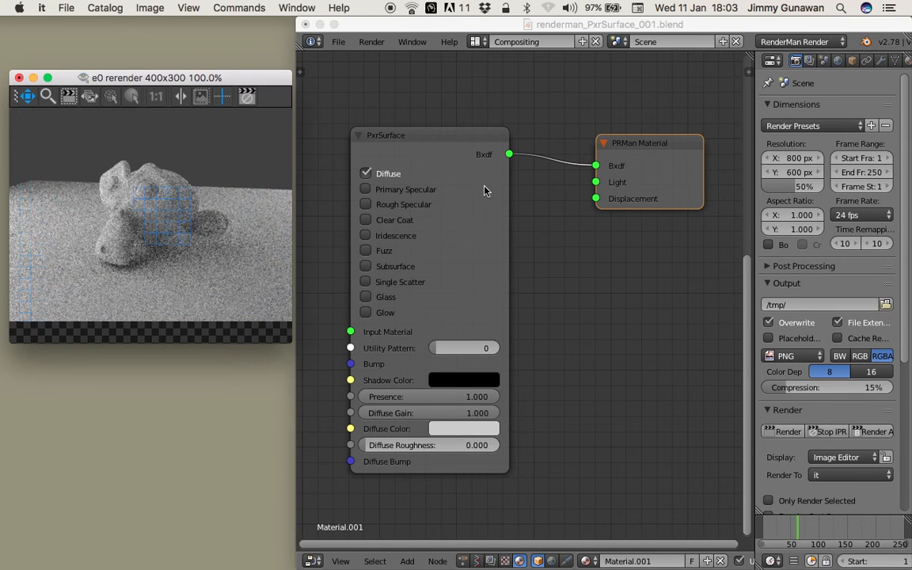
click(422, 113)
drag(256, 82, 247, 77)
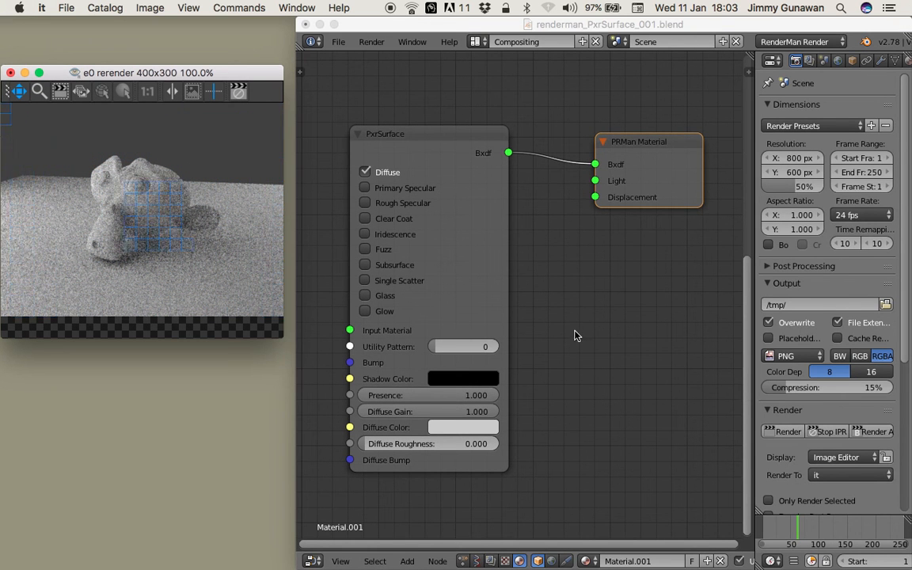
drag(203, 77, 210, 83)
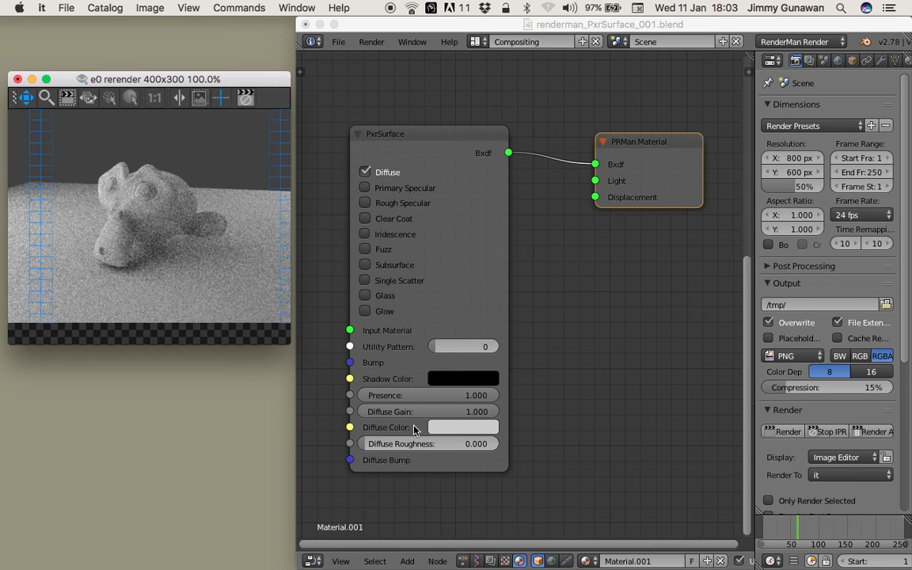
Change the Diffuse Color of the monkey's PxrSurface material to light blue.
click(471, 396)
click(475, 428)
drag(496, 290, 500, 276)
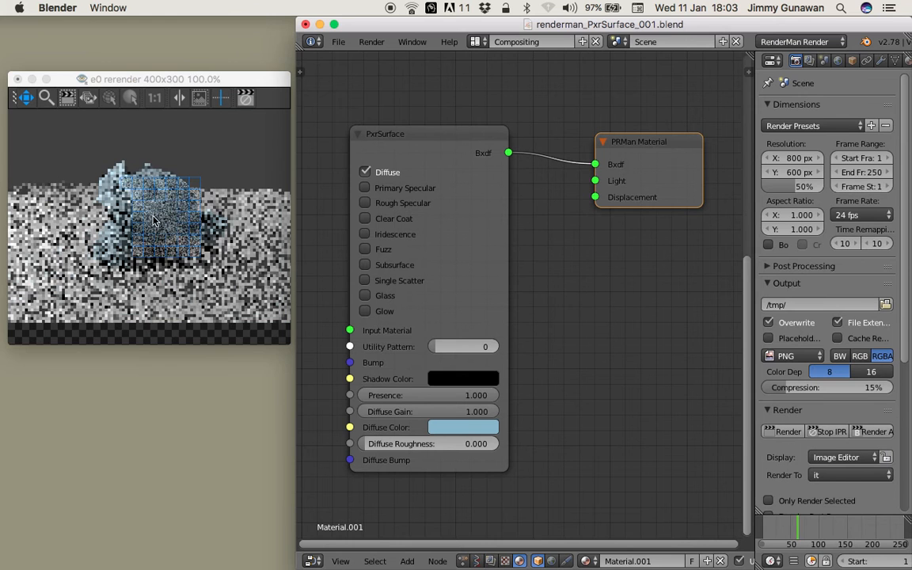
Move the it render viewer lower in the free desktop space beside the node editor.
drag(170, 81, 168, 108)
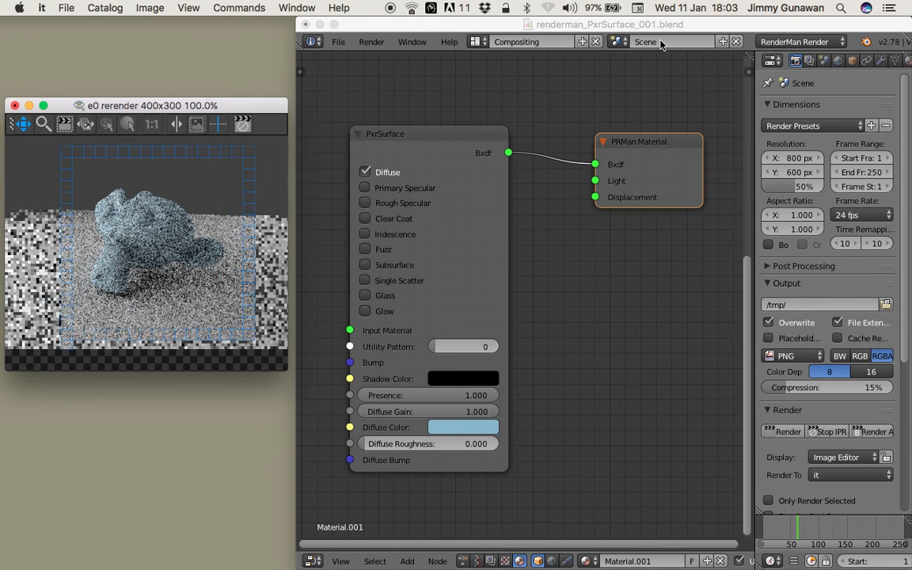
click(794, 42)
click(796, 41)
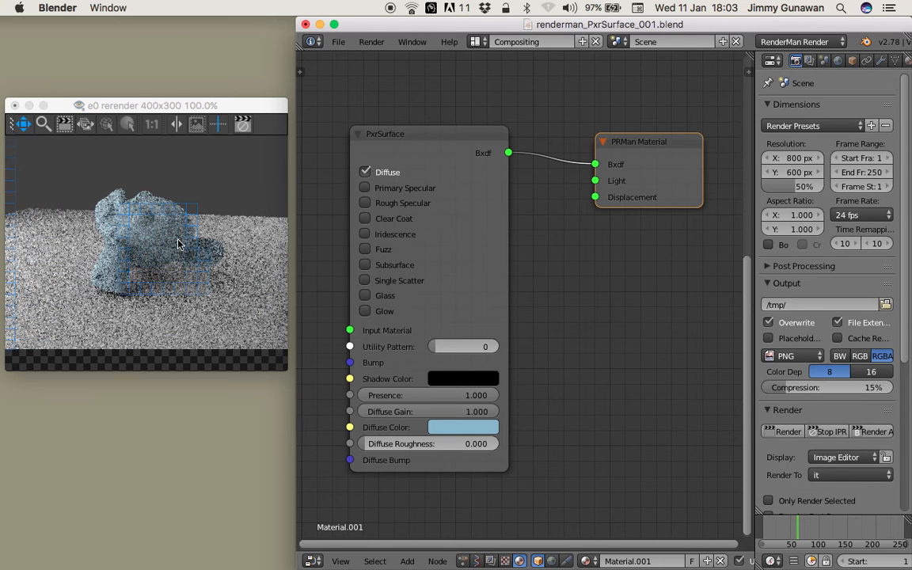
drag(210, 109, 207, 129)
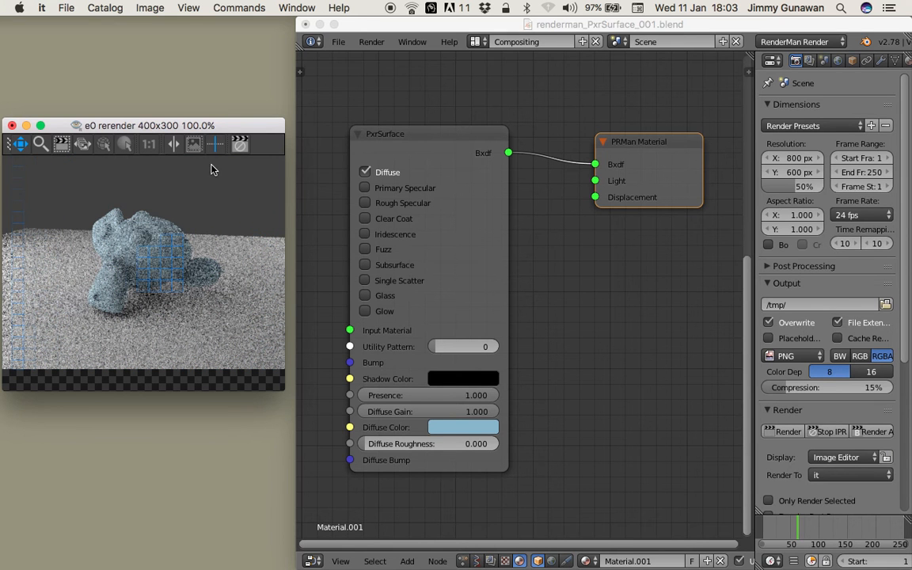
Stop the PRMan interactive rendering and switch the Sampling preset to PreviewPreset.
click(369, 49)
click(371, 42)
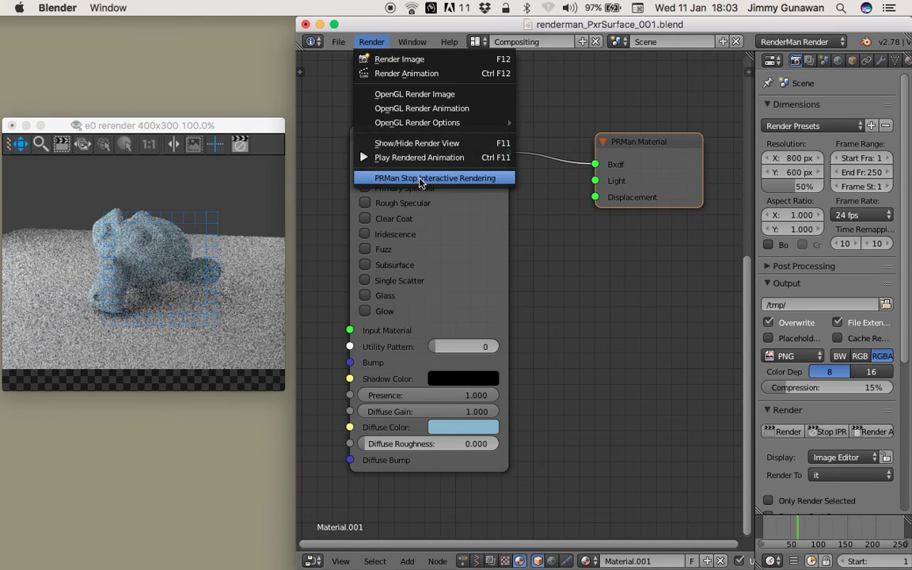
drag(906, 294, 907, 445)
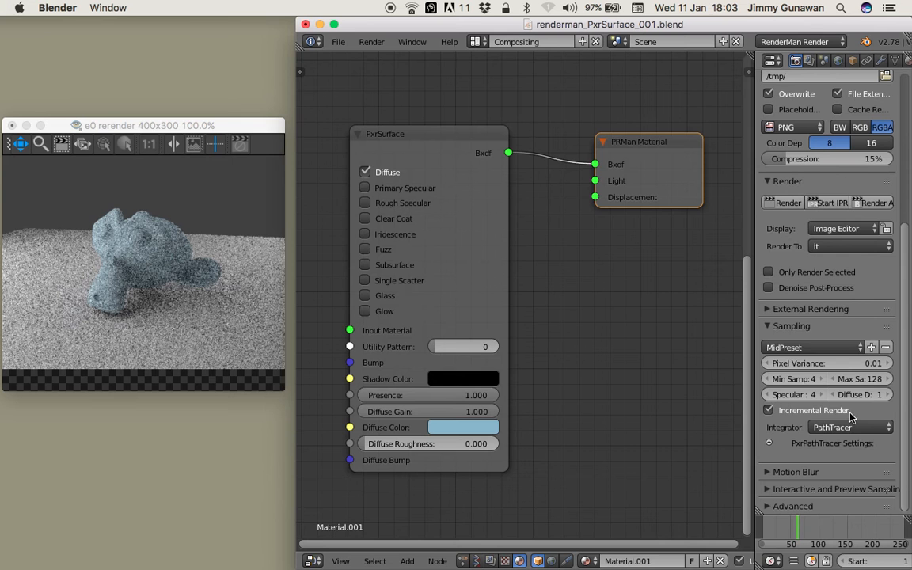
click(764, 350)
click(797, 425)
Save the blend file over the existing one and start PRMan interactive rendering again.
key(ctrl+s)
key(Return)
click(371, 42)
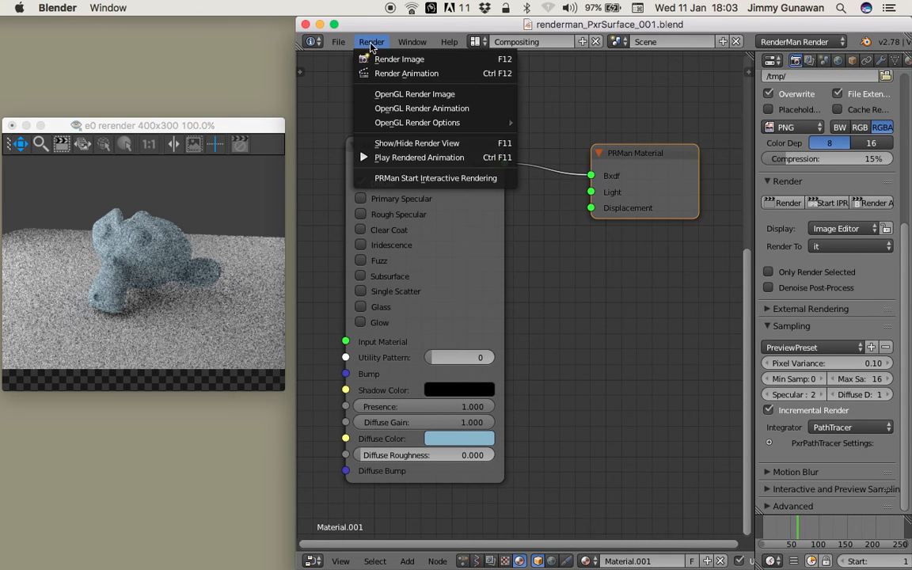
click(430, 180)
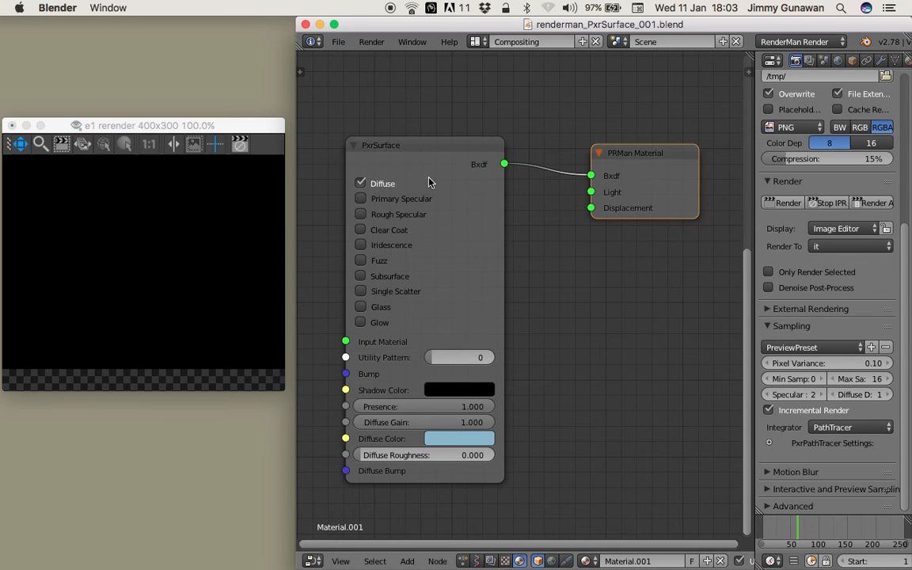
Move the PxrSurface and PRMan Material nodes closer together and higher in the node editor.
drag(423, 150, 448, 121)
drag(641, 156, 617, 137)
middle_drag(459, 110, 450, 106)
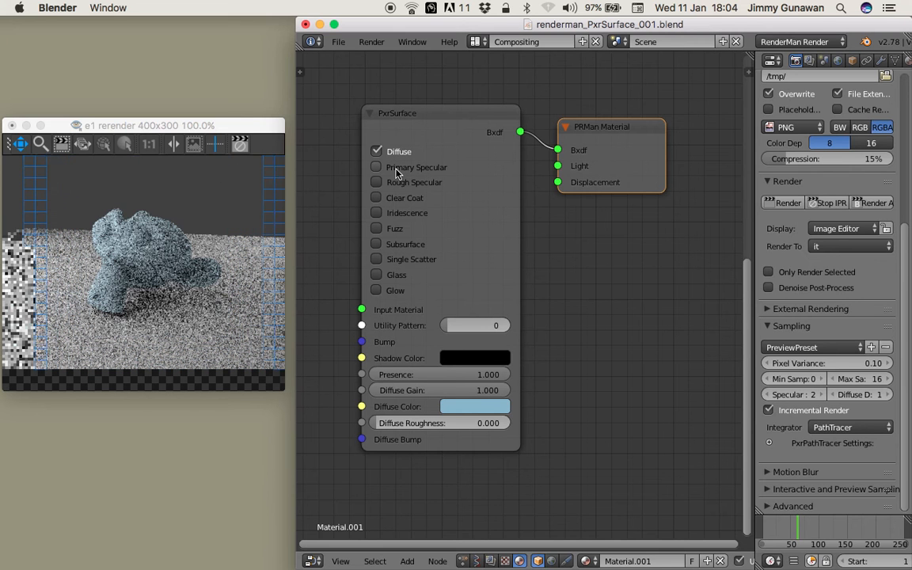
Enable Primary Specular, Rough Specular, Clear Coat, Iridescence and Fuzz on the PxrSurface node and examine the parameters they add.
click(377, 167)
click(377, 183)
click(376, 198)
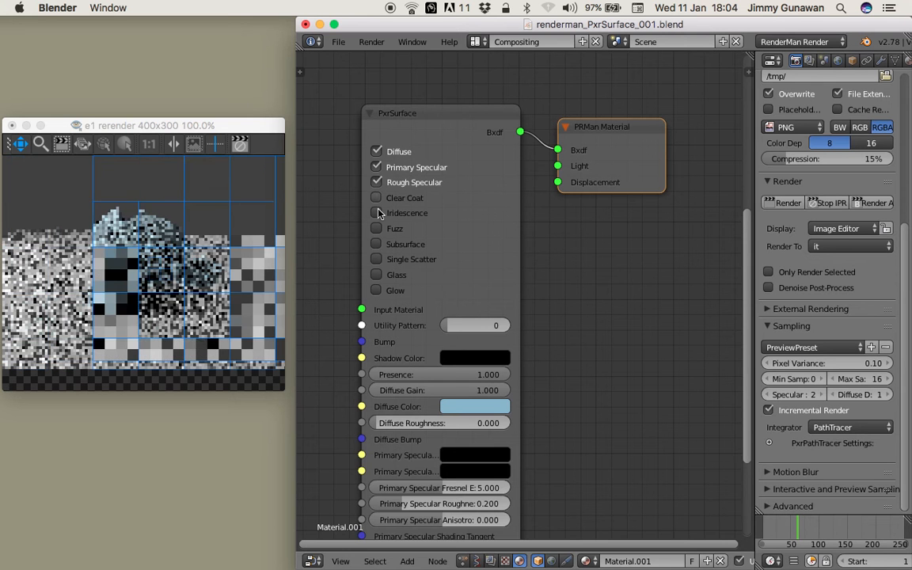
click(377, 213)
middle_drag(579, 316, 578, 226)
scroll(578, 304, down, 6)
scroll(448, 366, down, 4)
middle_drag(448, 383, 441, 300)
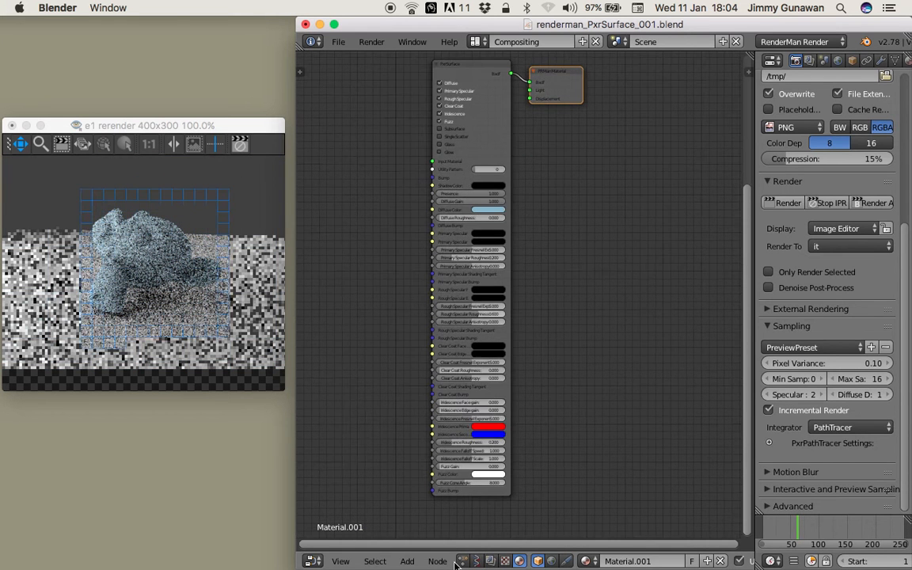
scroll(394, 137, up, 3)
scroll(408, 195, up, 2)
scroll(407, 195, up, 5)
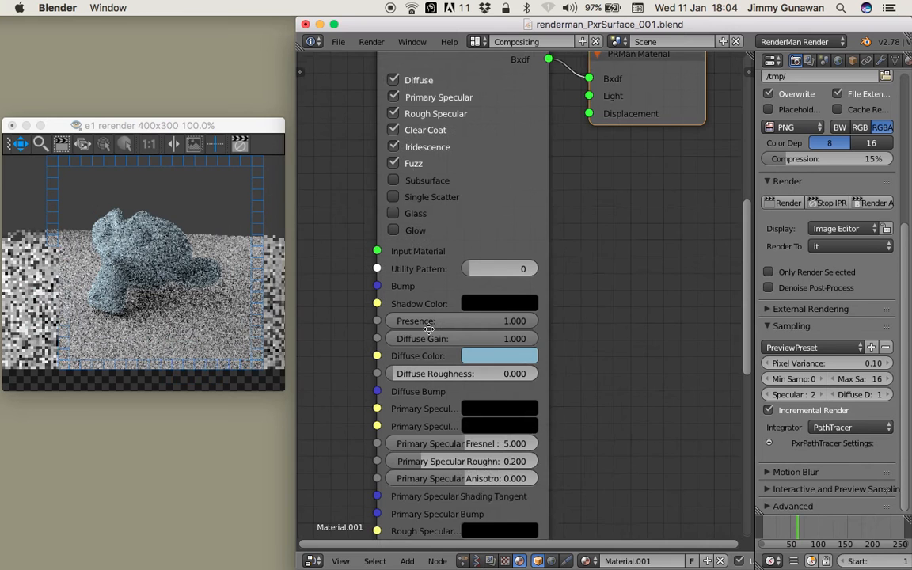
Disable Fuzz, Iridescence, Clear Coat, Rough Specular and Primary Specular on the PxrSurface node, keeping only Diffuse enabled.
click(409, 188)
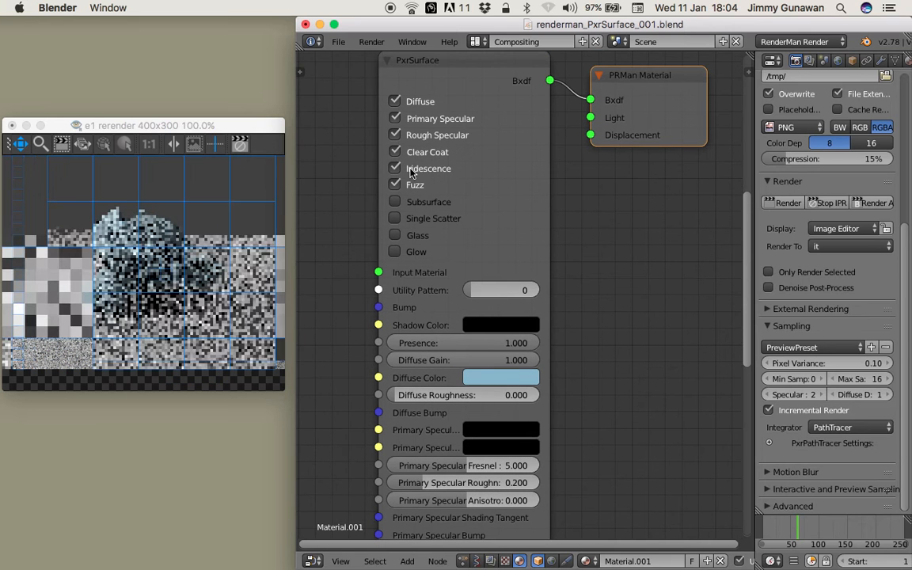
click(408, 168)
click(407, 151)
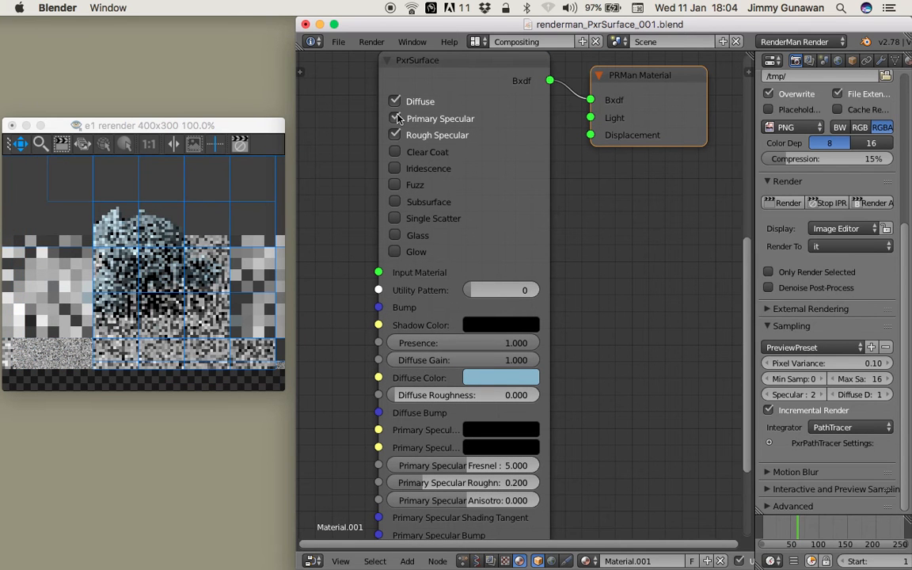
click(407, 135)
click(407, 118)
middle_drag(564, 171, 534, 207)
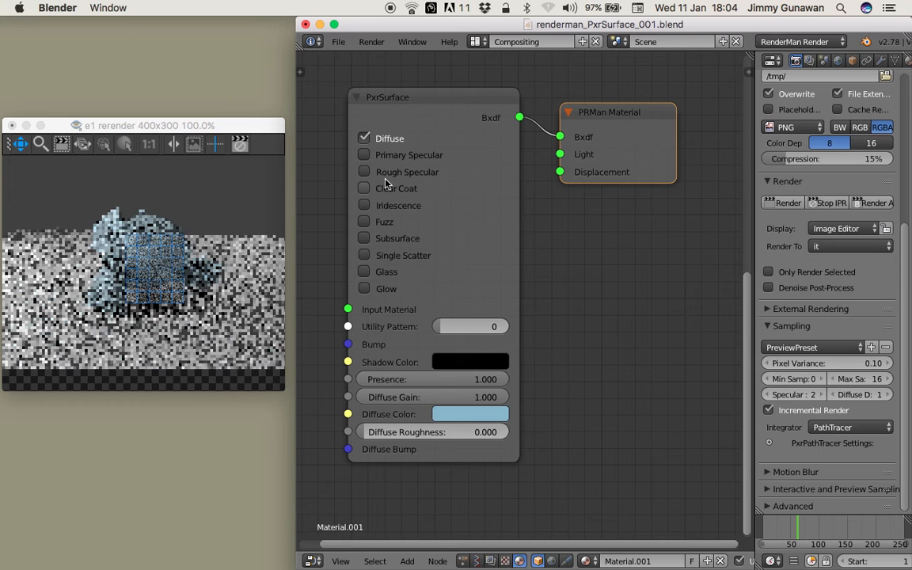
Widen the properties editor and show the PxrSurface Bxdf settings of the monkey's material.
drag(754, 109, 697, 112)
click(848, 61)
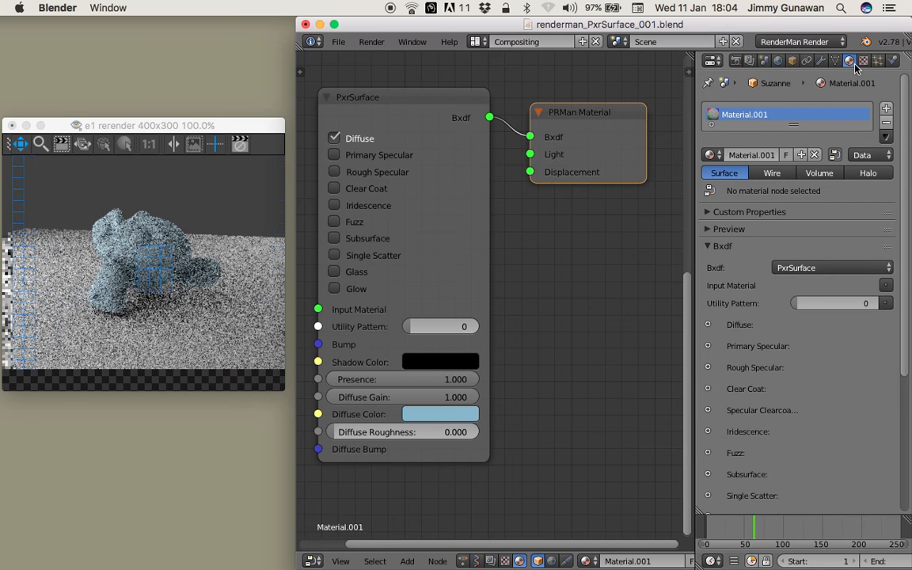
scroll(775, 276, down, 3)
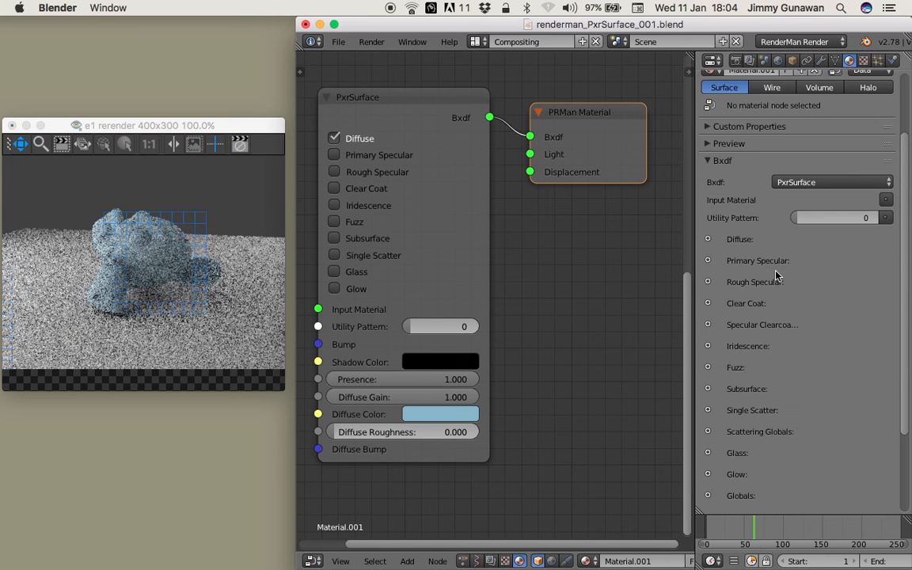
scroll(736, 237, down, 1)
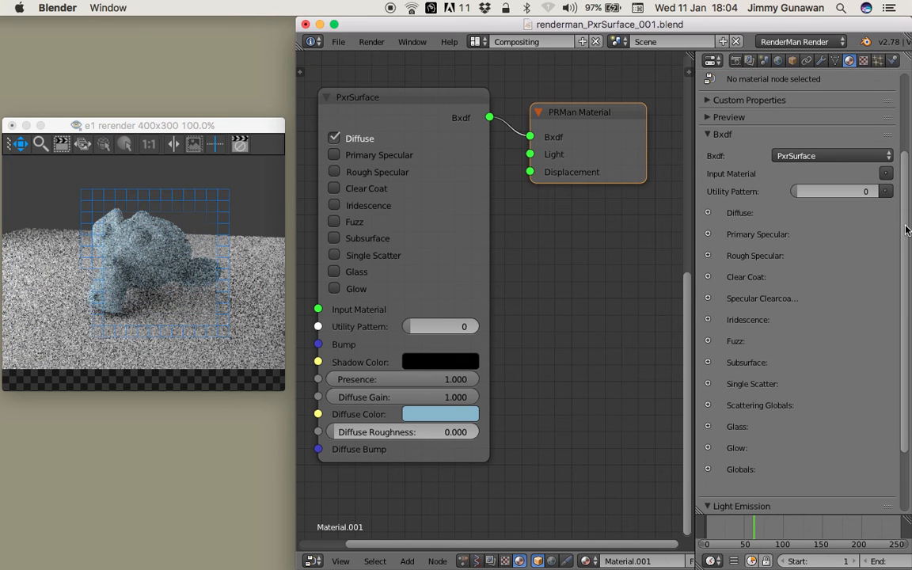
Expand the Diffuse group of the Bxdf settings and widen the properties editor further so its labels are readable.
click(707, 207)
drag(695, 198, 644, 197)
scroll(573, 246, down, 1)
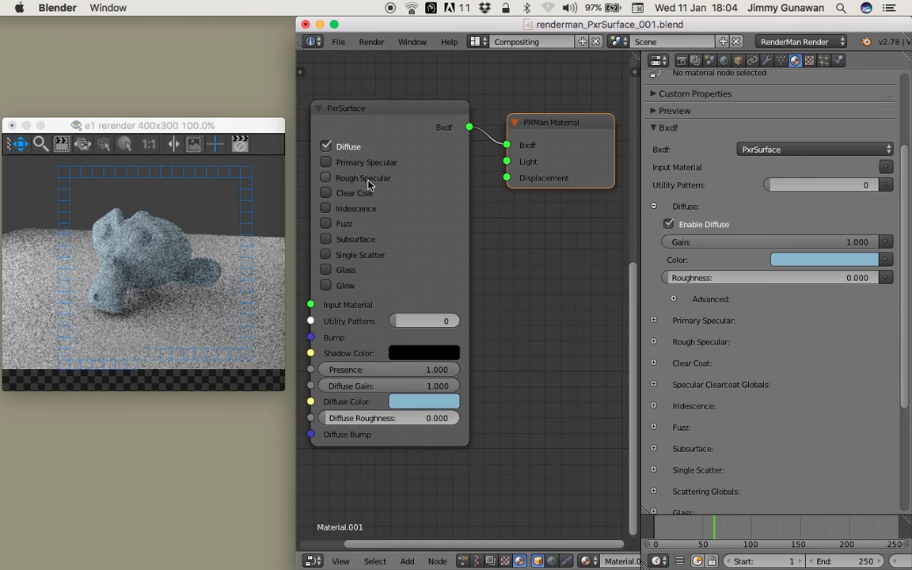
scroll(647, 380, down, 1)
click(655, 179)
click(654, 179)
click(654, 179)
click(654, 179)
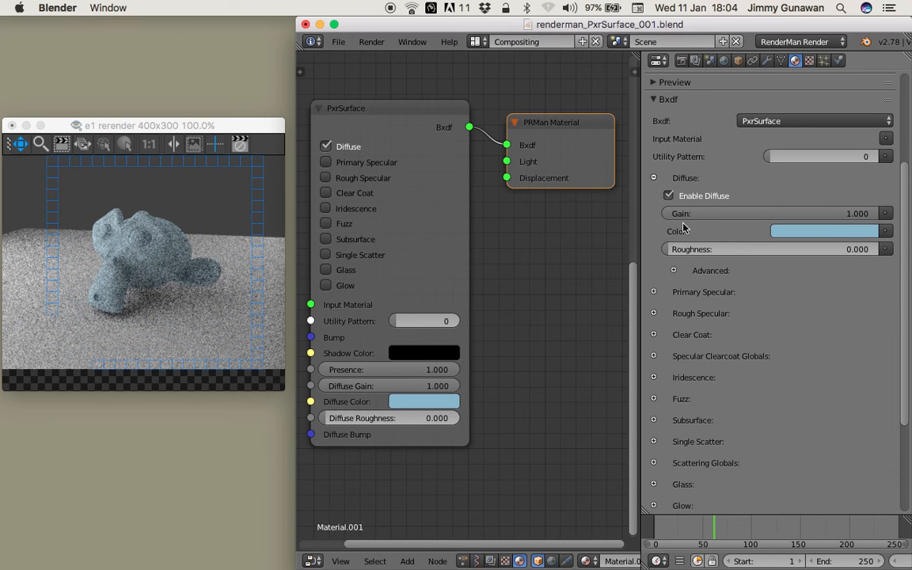
Shift the material's Diffuse Color to a pale blue-green and look over the Diffuse group's Advanced settings.
click(819, 232)
mouse_move(806, 299)
mouse_down()
mouse_move(800, 279)
mouse_move(806, 286)
mouse_up()
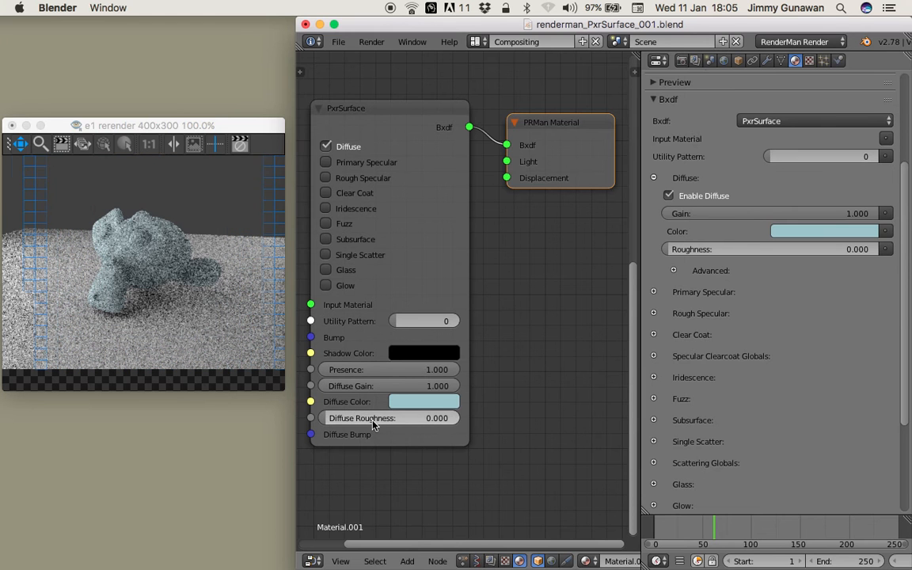
click(673, 271)
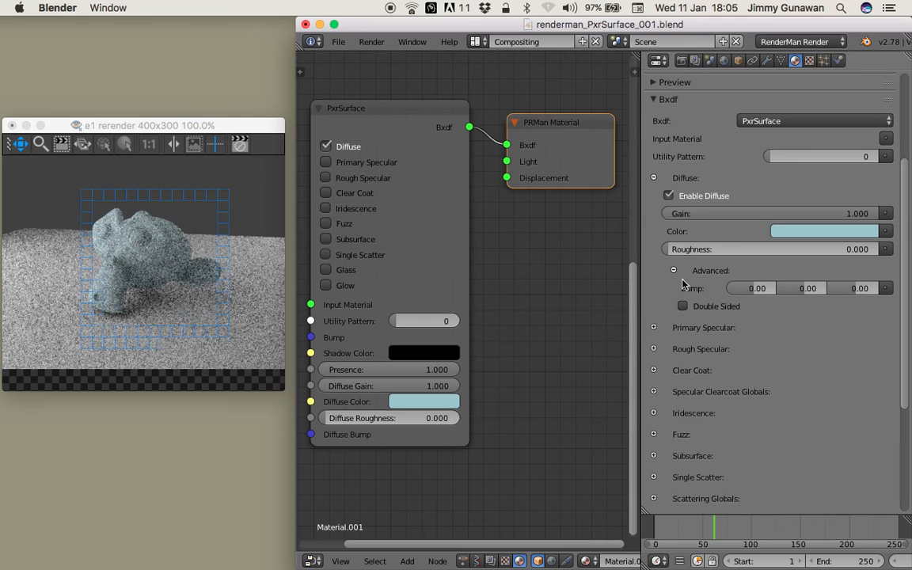
click(673, 271)
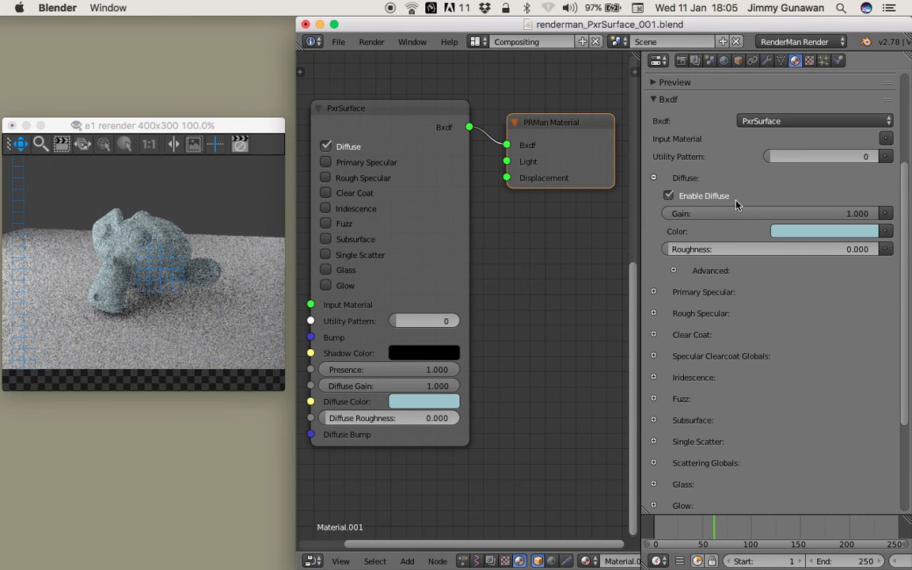
middle_drag(514, 241, 546, 241)
scroll(546, 245, down, 1)
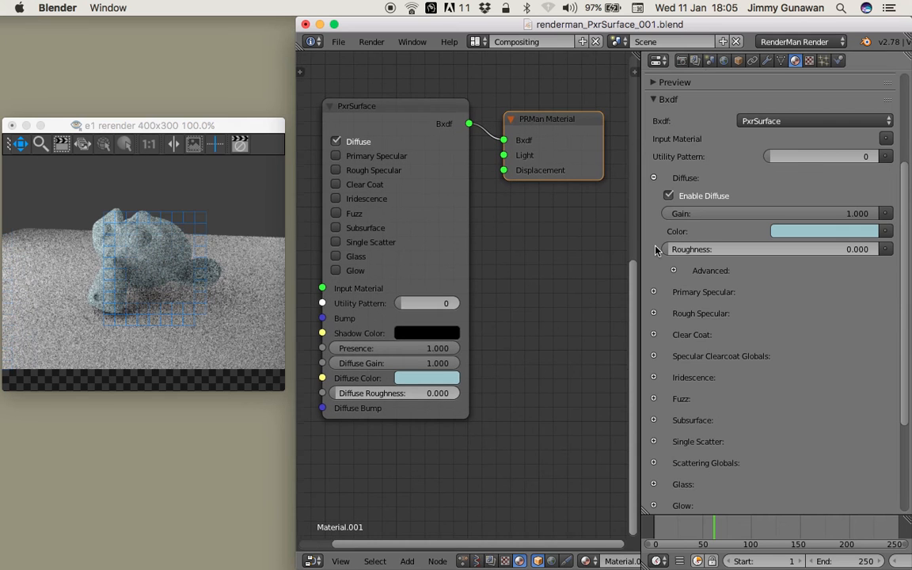
Collapse the Diffuse group, enable Primary Specular in its expanded group and fit the longer PxrSurface node in view.
click(654, 178)
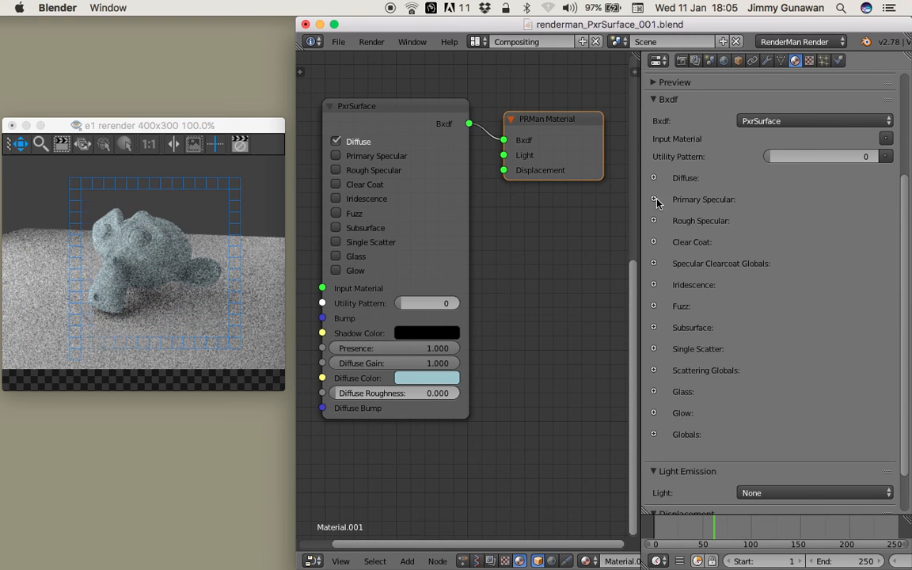
click(653, 199)
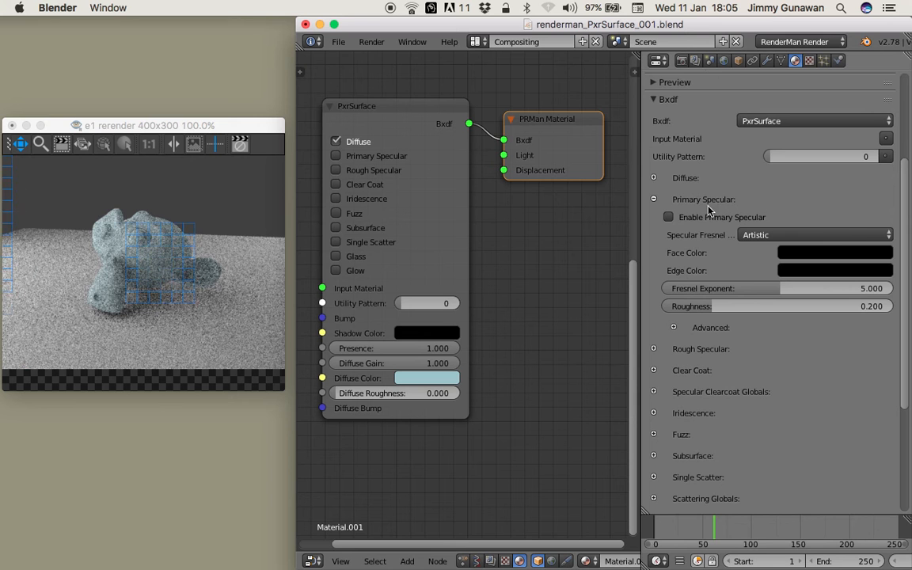
click(669, 219)
drag(641, 213, 627, 217)
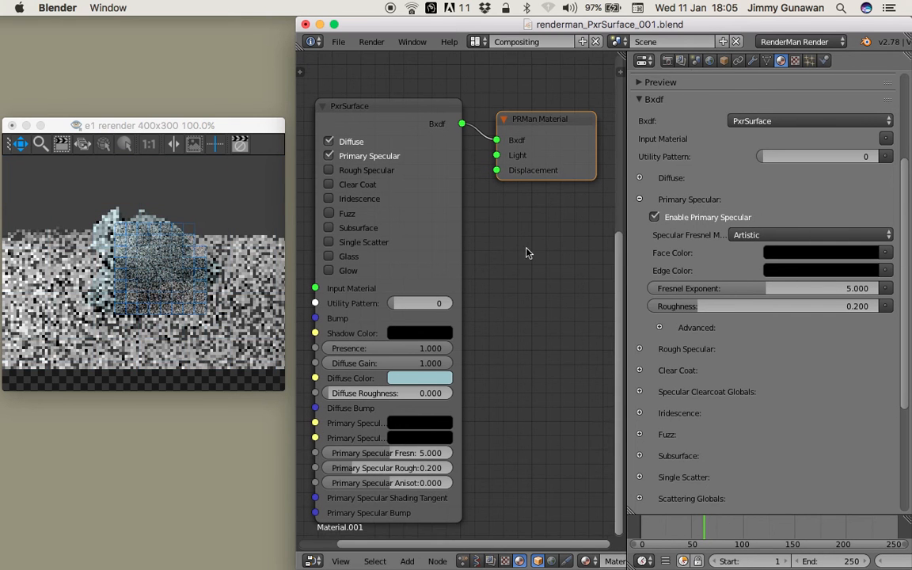
scroll(526, 248, down, 1)
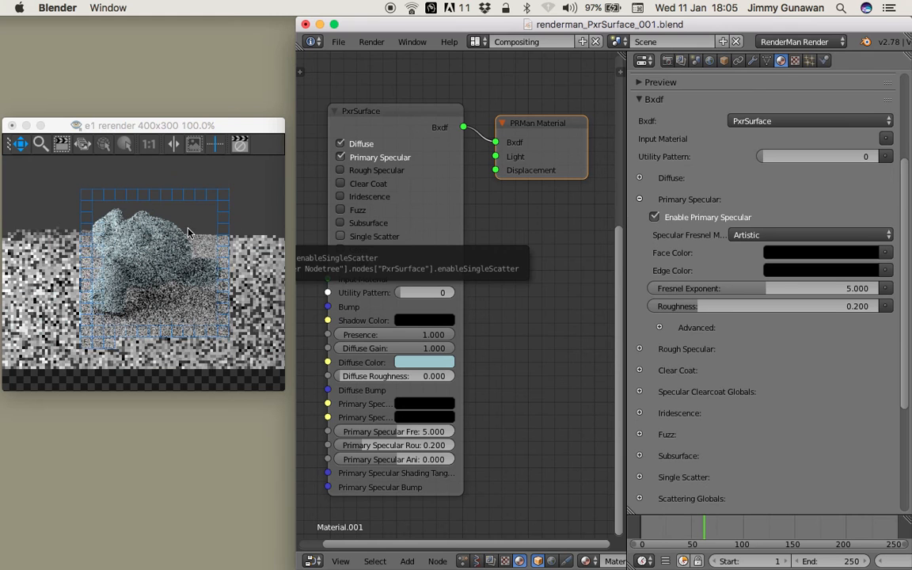
middle_drag(550, 230, 557, 228)
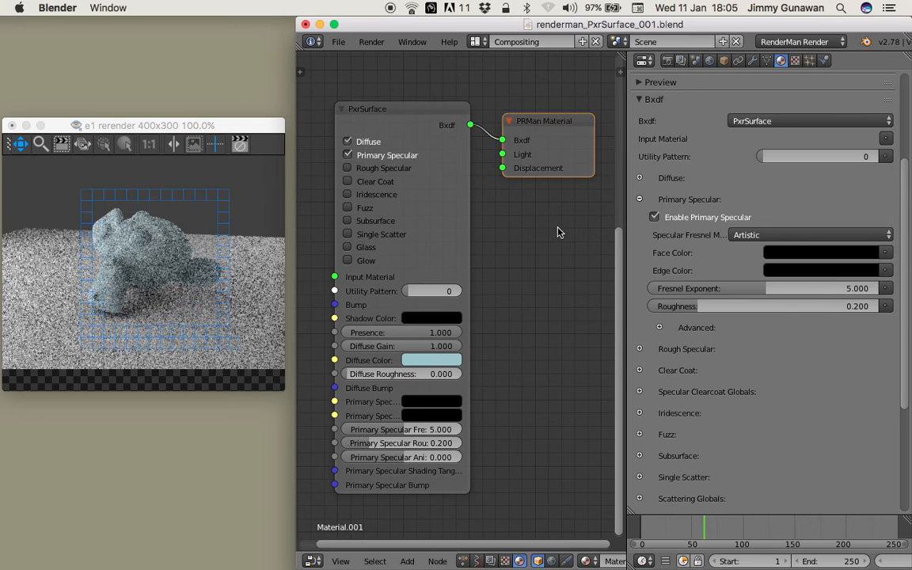
Set the Primary Specular's Specular Fresnel Mode to Physical and expand its Advanced settings.
scroll(909, 164, up, 2)
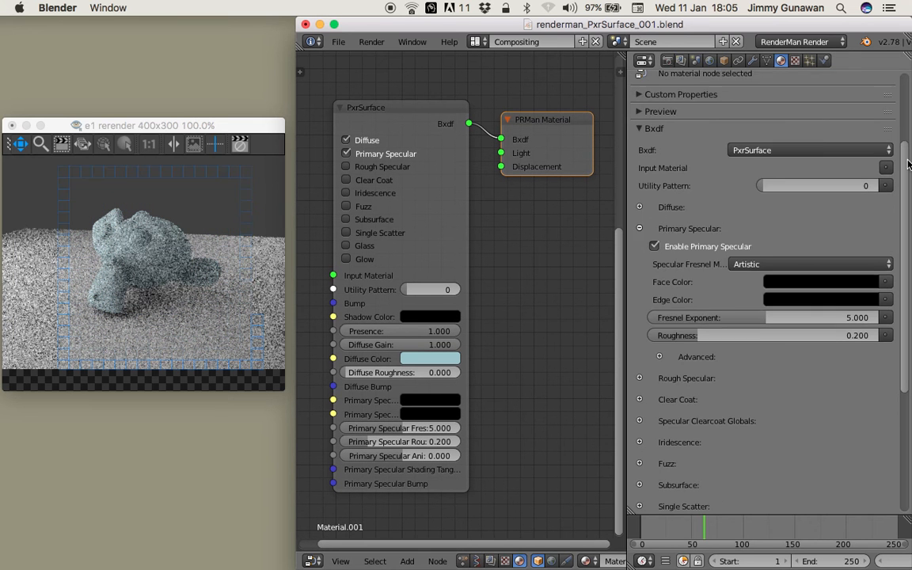
scroll(908, 164, up, 1)
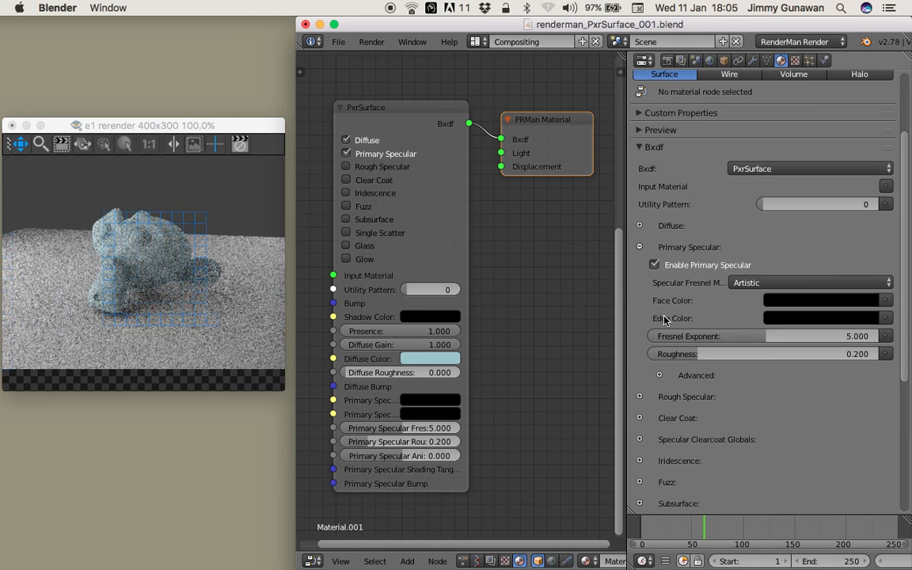
scroll(705, 415, down, 2)
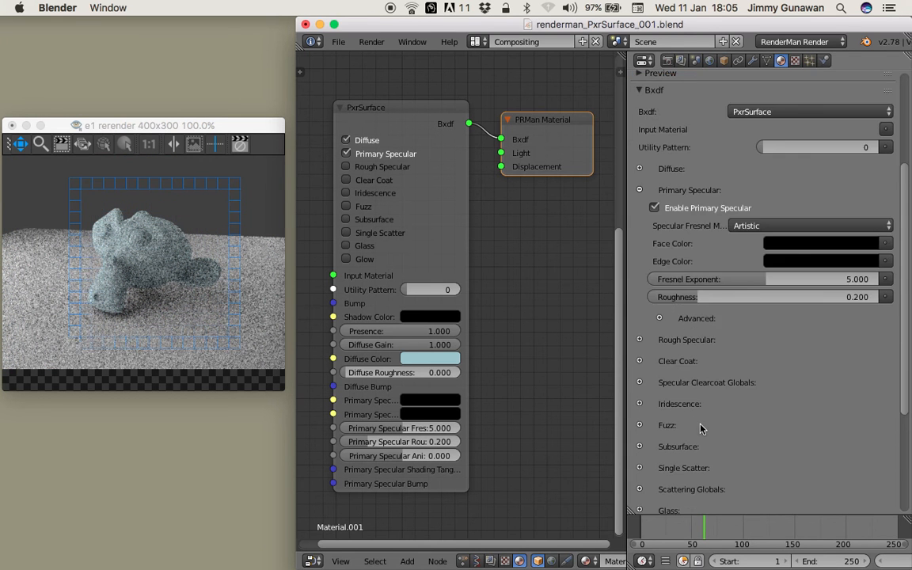
scroll(701, 423, up, 2)
scroll(708, 238, up, 1)
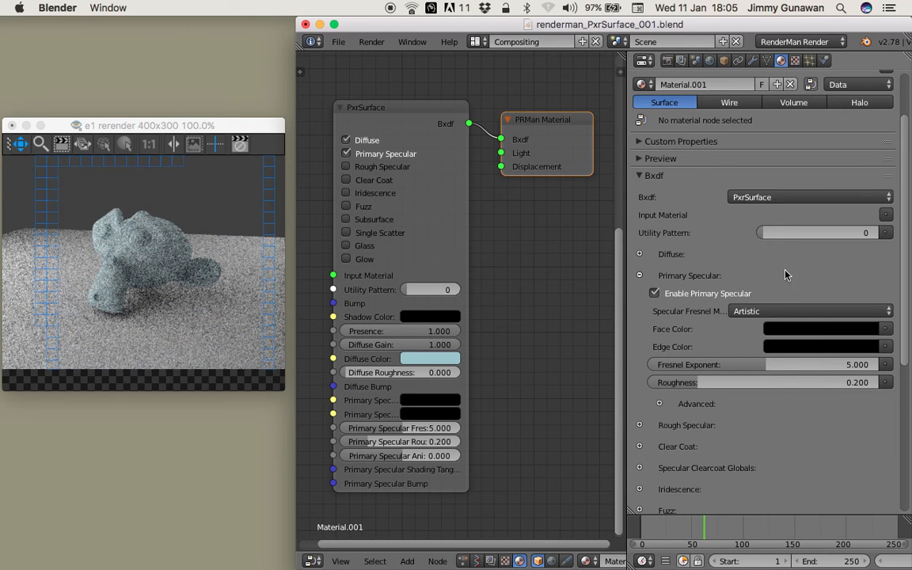
click(768, 311)
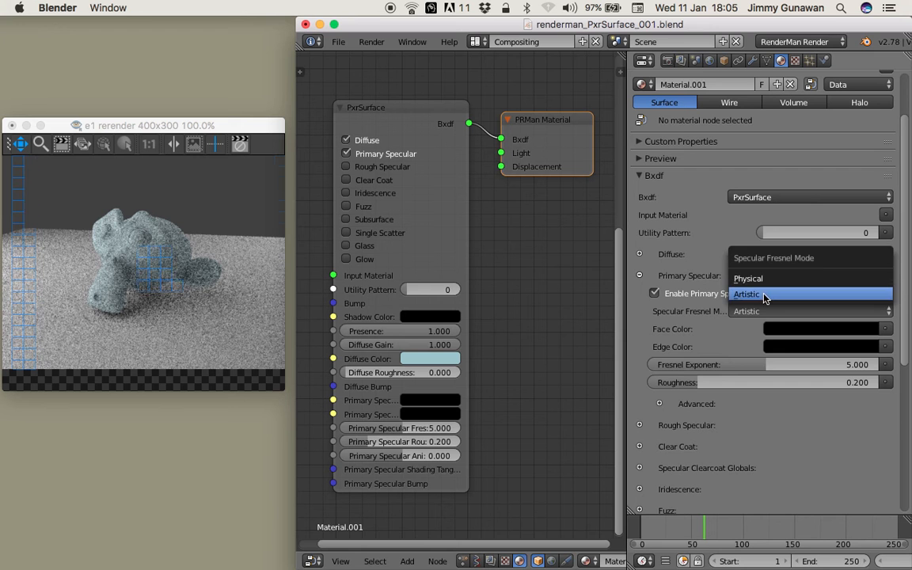
click(763, 281)
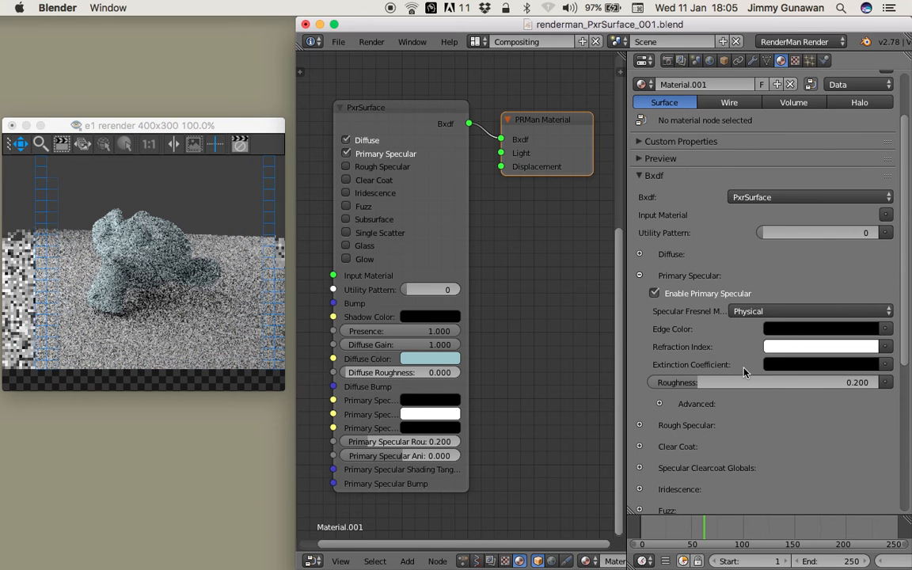
click(658, 404)
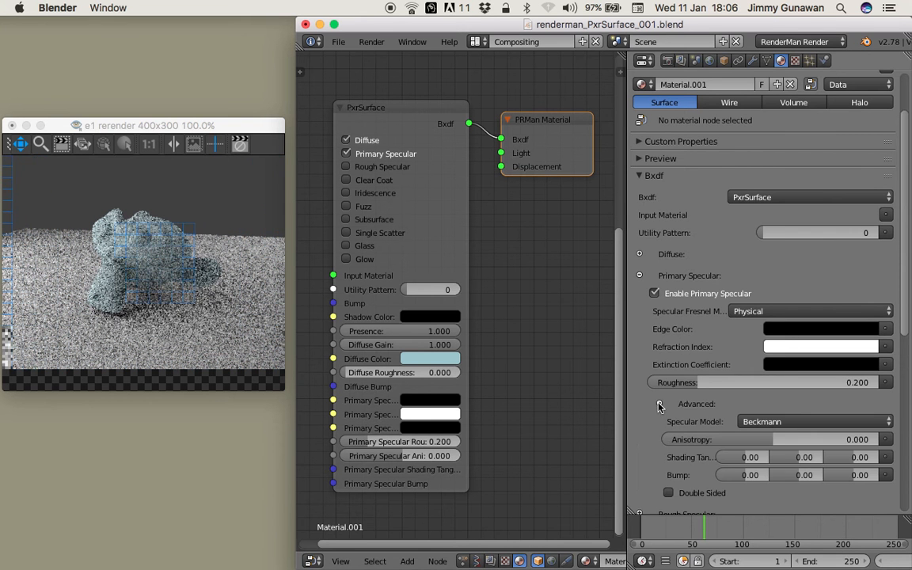
Set the Primary Specular's Roughness to 0.374 and change its Edge Color from black to a saturated red.
scroll(908, 331, down, 2)
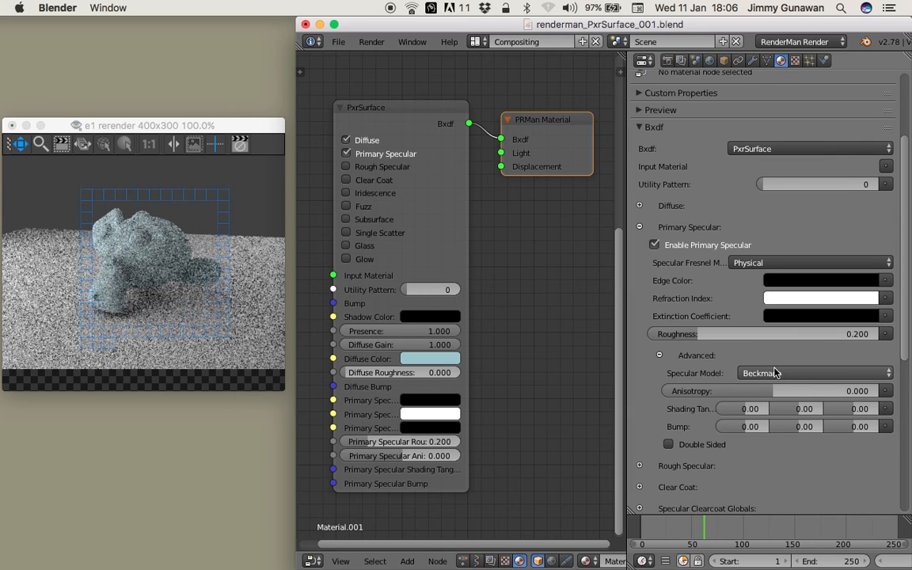
click(786, 373)
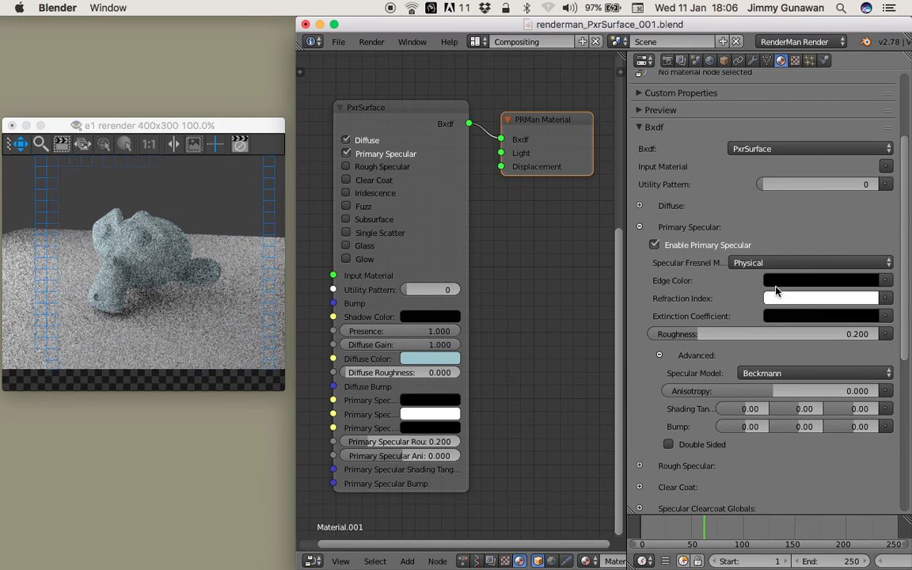
drag(712, 333, 753, 333)
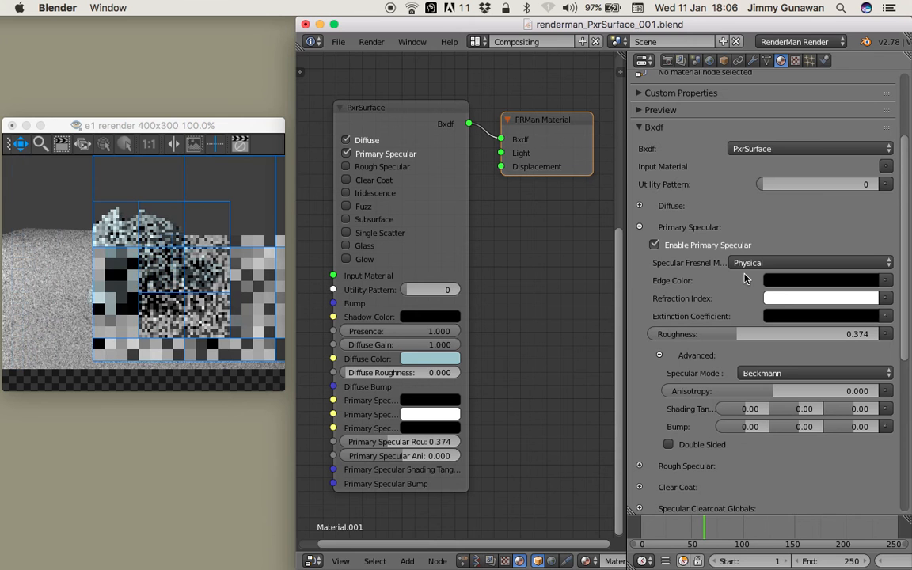
click(796, 283)
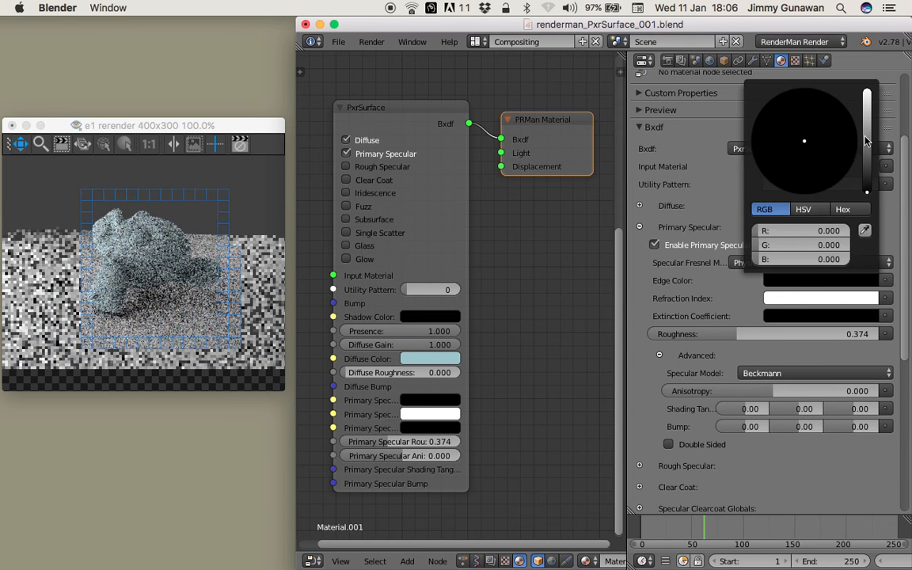
drag(867, 140, 867, 102)
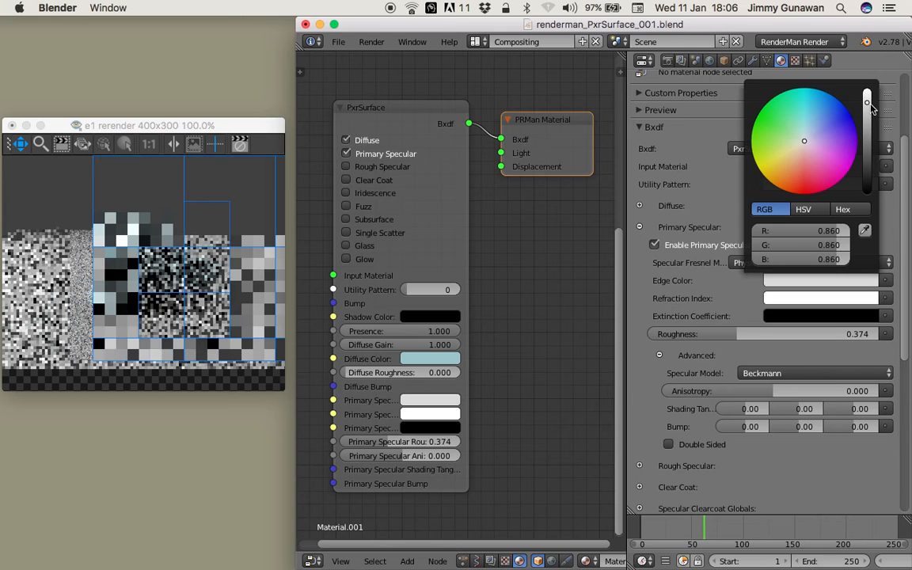
drag(807, 163, 802, 189)
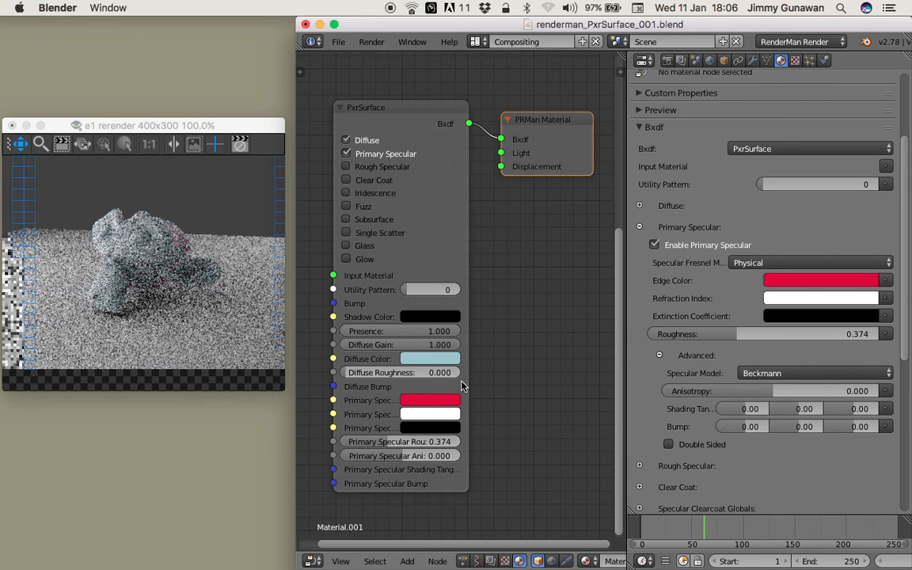
Widen the PxrSurface node and the properties editor so their Primary Specular labels are readable, keeping the whole node in view.
drag(465, 209, 496, 207)
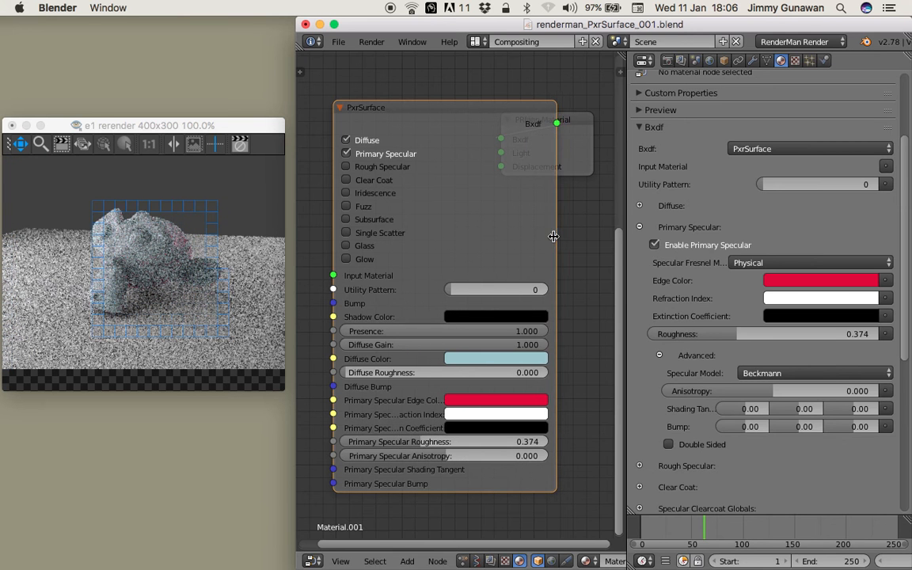
scroll(485, 216, down, 1)
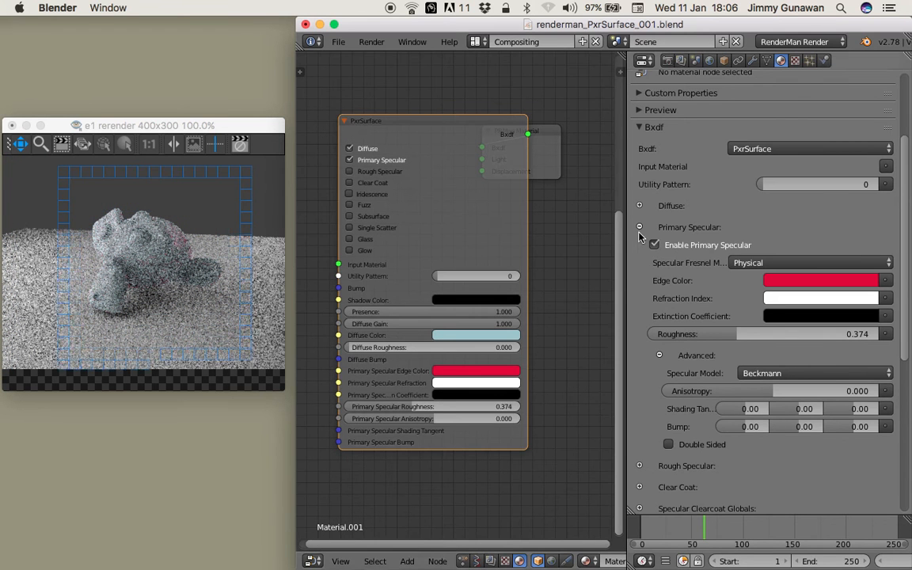
drag(625, 226, 584, 226)
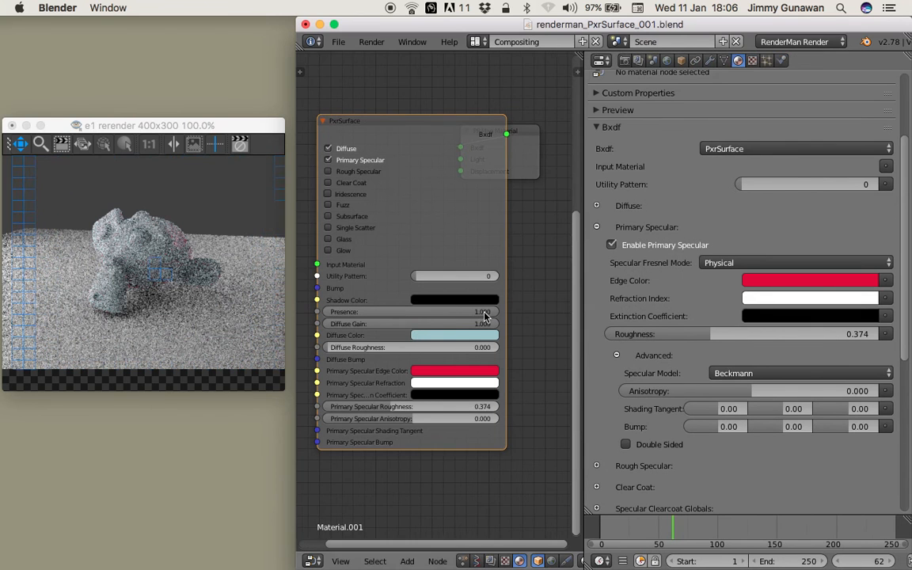
scroll(437, 314, down, 1)
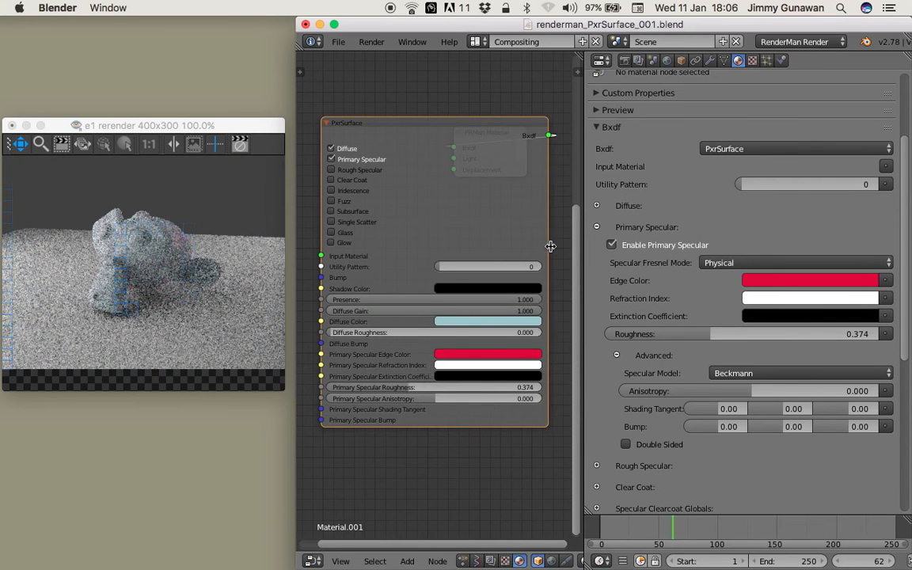
scroll(365, 354, up, 2)
scroll(364, 354, up, 1)
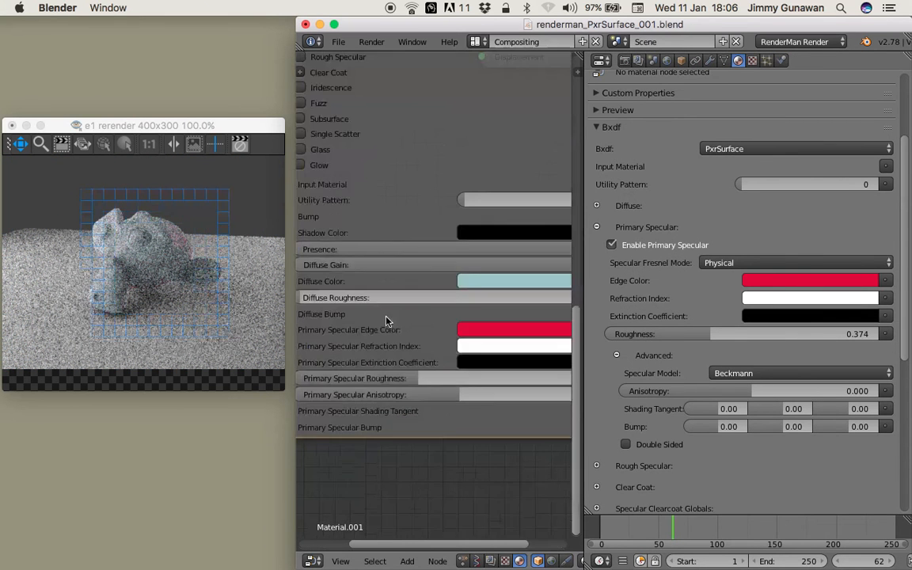
scroll(387, 339, down, 1)
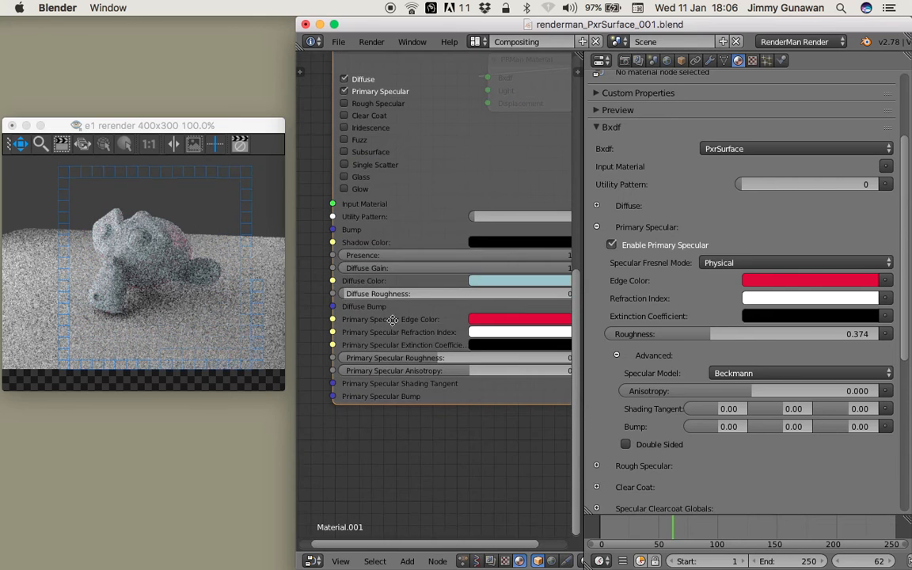
middle_drag(393, 321, 369, 331)
mouse_move(413, 254)
middle_down()
mouse_move(396, 285)
mouse_move(425, 246)
middle_up()
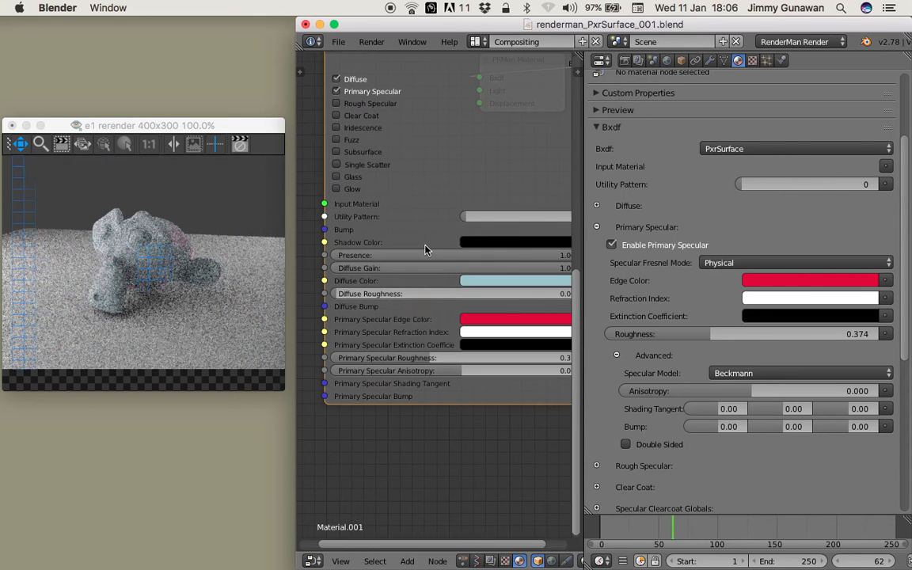
scroll(395, 356, down, 1)
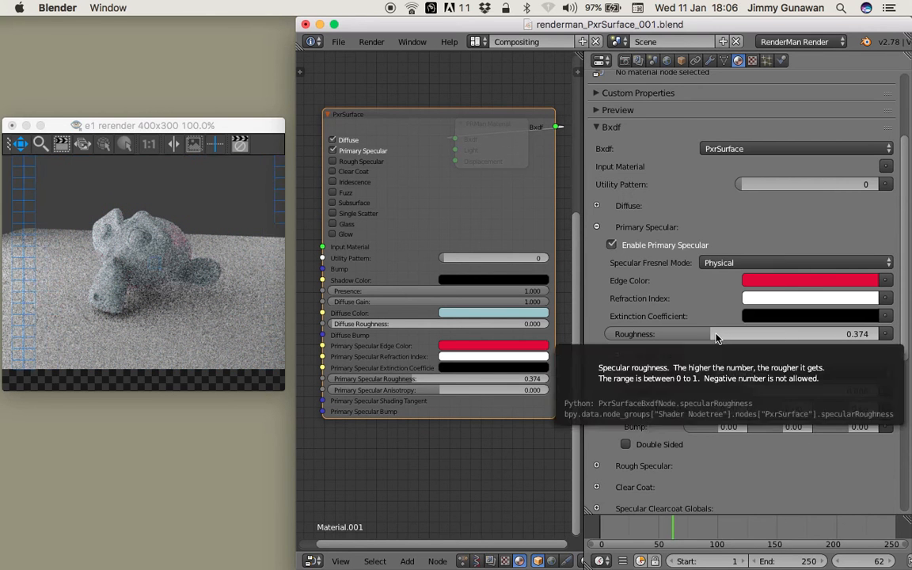
Raise the Primary Specular Roughness to 0.772, then bring the it render viewer forward over the node editor and enlarge its window.
drag(715, 338, 827, 338)
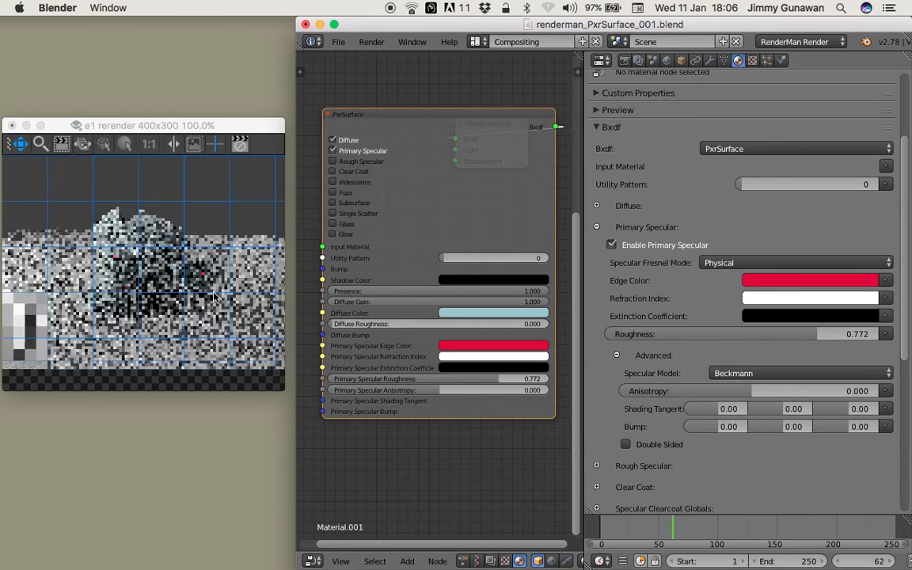
drag(181, 131, 443, 141)
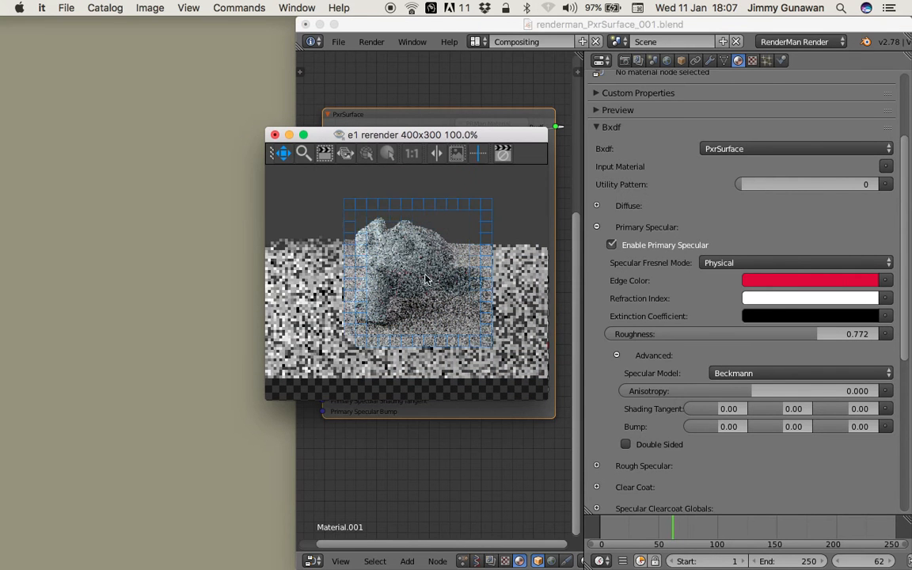
drag(266, 400, 217, 439)
drag(407, 136, 413, 144)
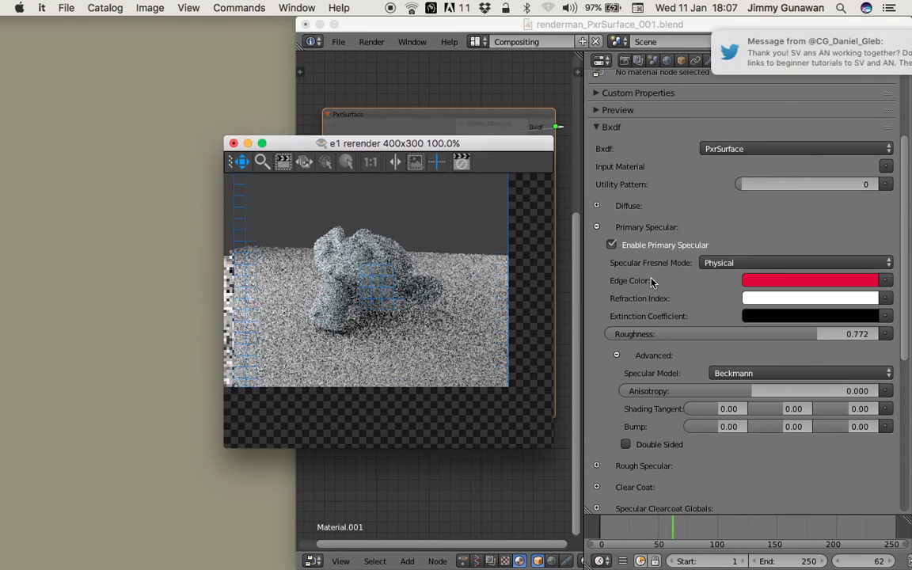
mouse_move(716, 57)
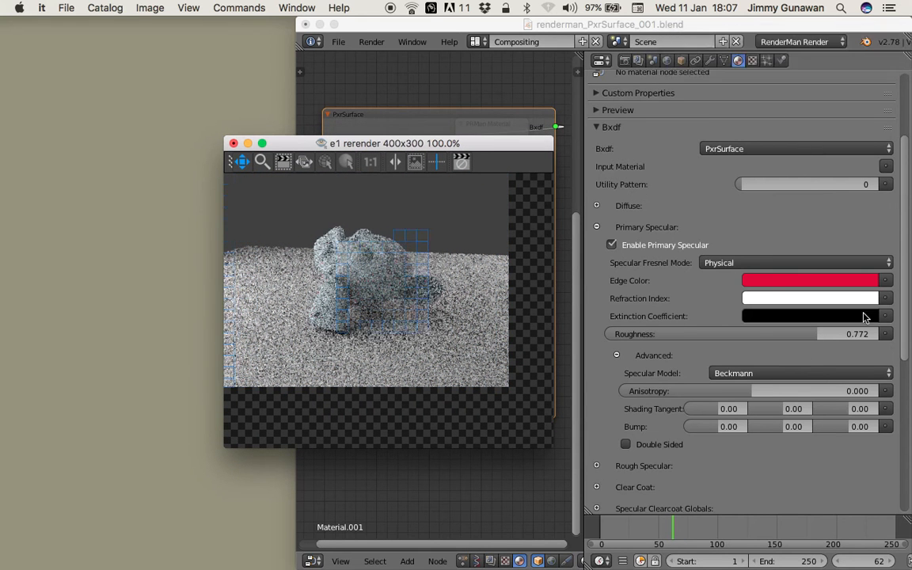
Lower the Primary Specular Roughness to 0.001 and shift the render viewer away from the properties editor.
click(736, 333)
drag(646, 334, 506, 334)
drag(286, 149, 225, 143)
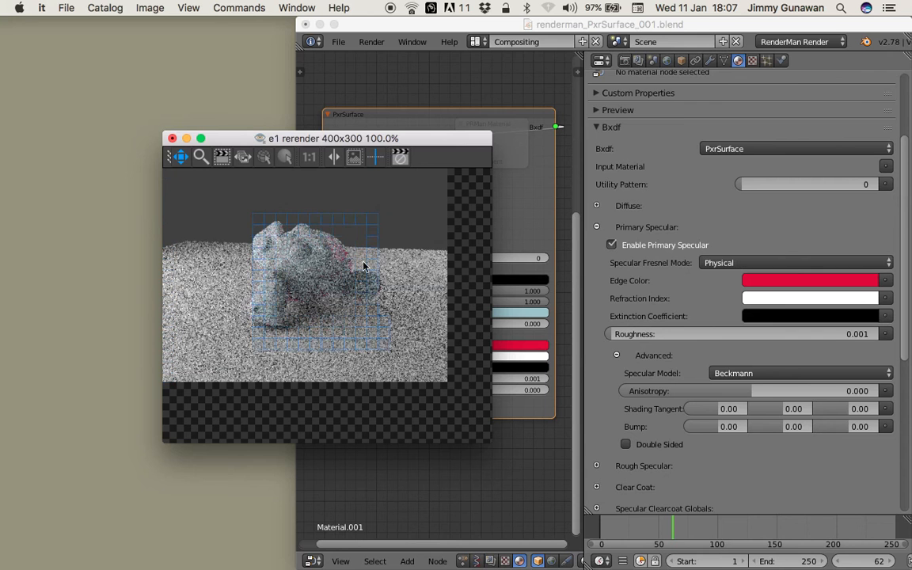
Switch the Primary Specular's Specular Fresnel Mode to Artistic and bring the it render viewer forward, clear of the node settings.
click(717, 263)
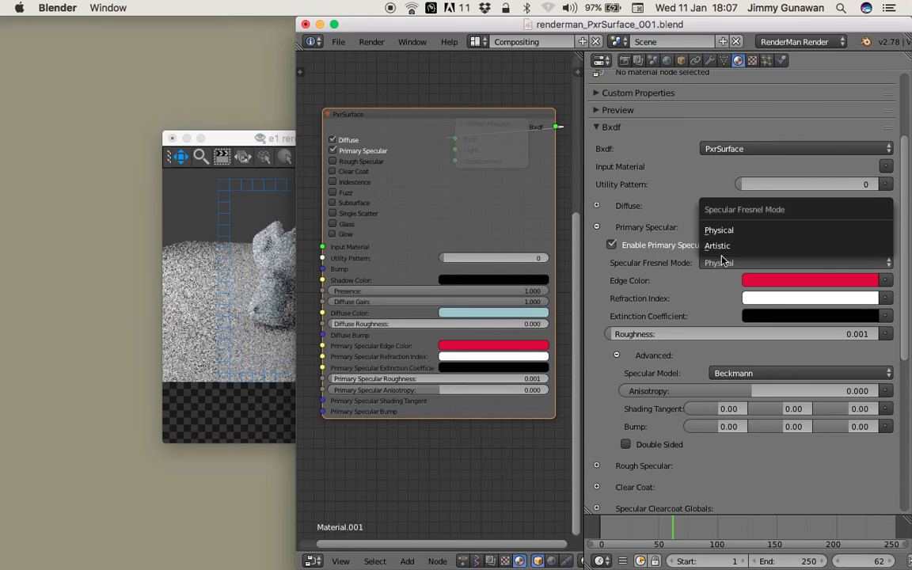
click(740, 245)
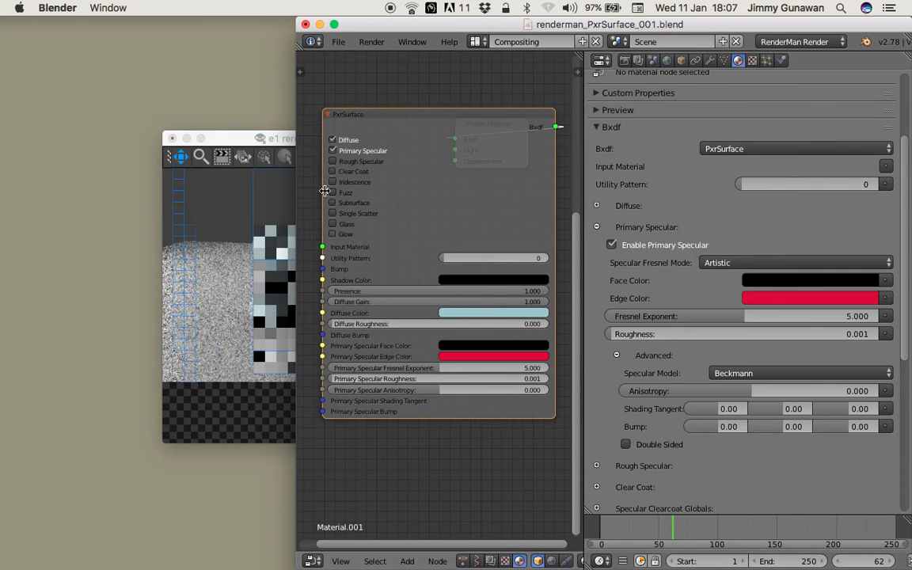
drag(258, 138, 211, 147)
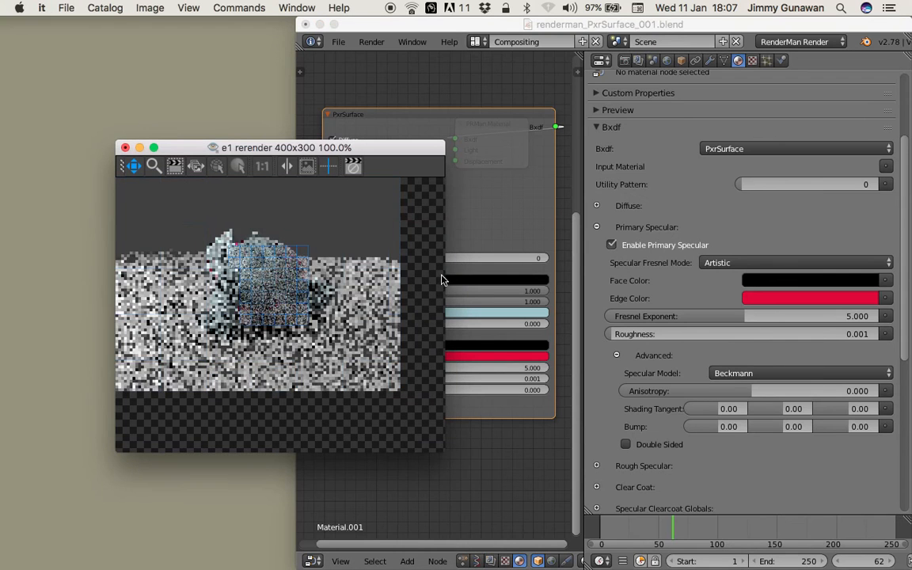
drag(301, 149, 267, 163)
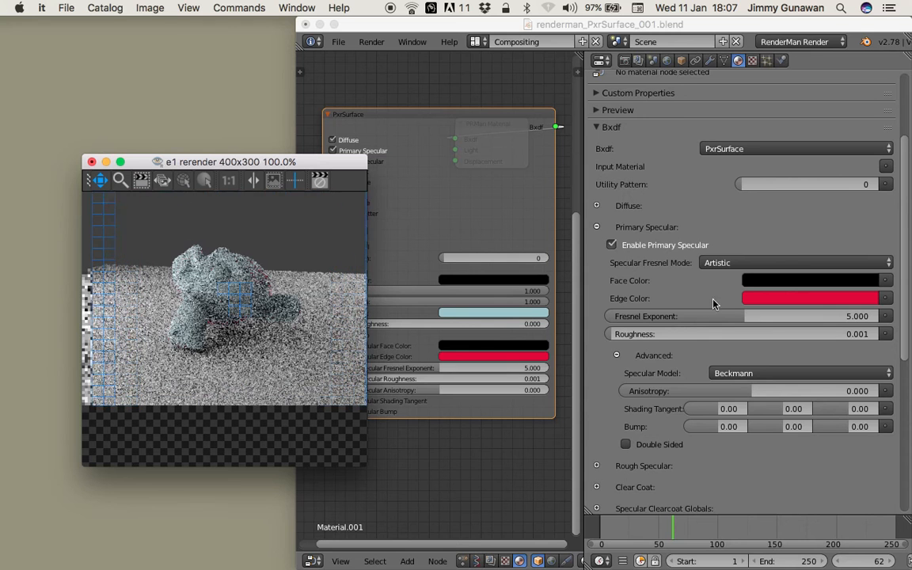
Set the Primary Specular's Roughness to 0.009 and lower its Fresnel Exponent to 0.665.
click(631, 333)
drag(634, 336, 642, 334)
drag(266, 162, 206, 159)
click(743, 320)
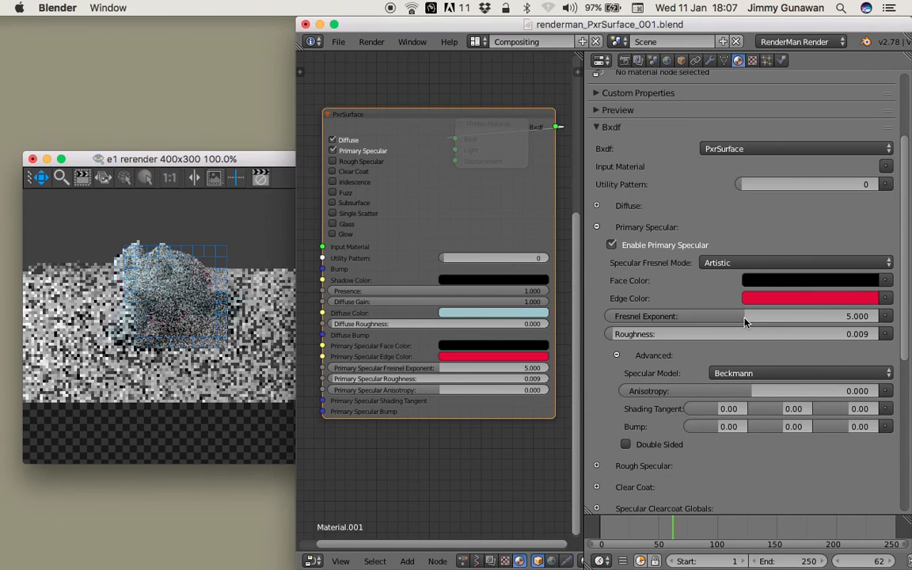
drag(744, 321, 623, 318)
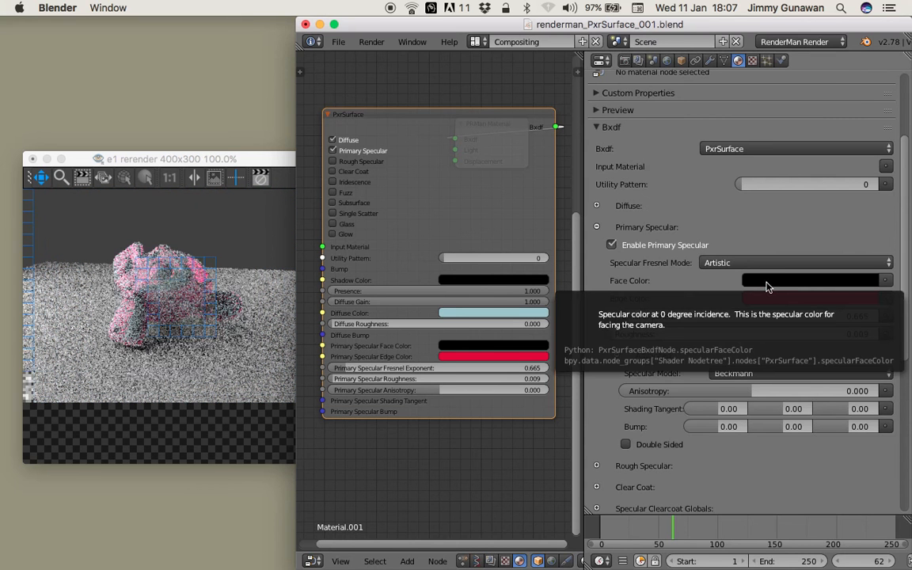
Set the Primary Specular's Face Color to a medium blue and inspect the monkey in the it render viewer.
click(808, 280)
drag(868, 143, 868, 117)
click(824, 117)
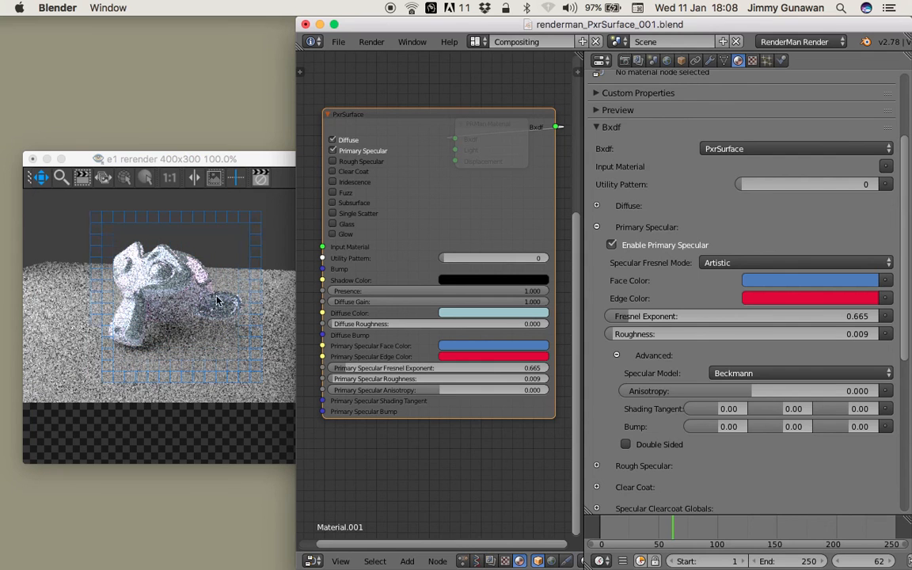
click(212, 257)
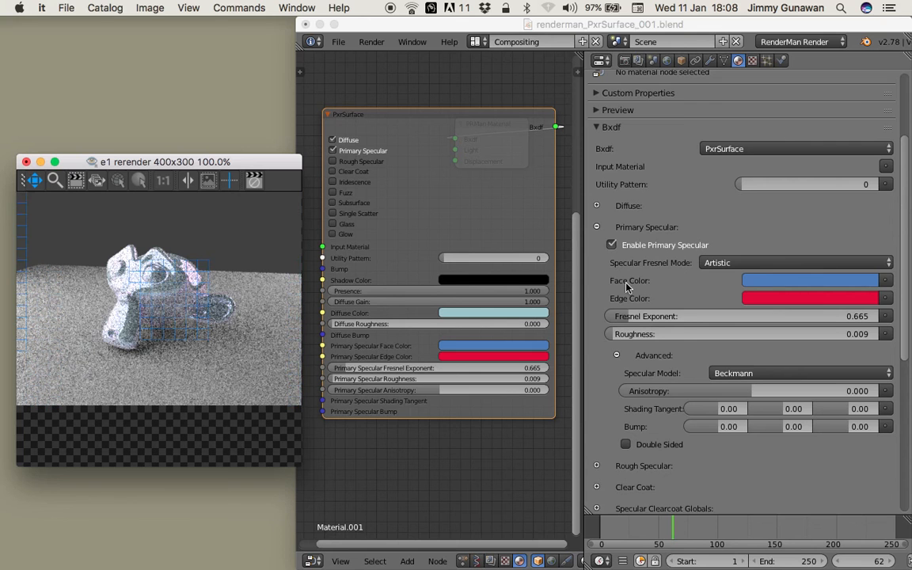
click(684, 281)
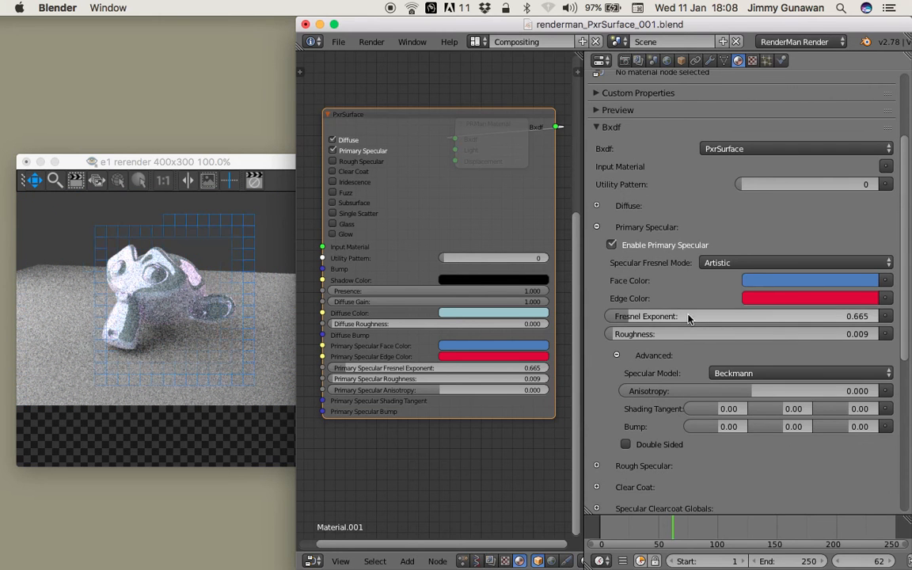
Expand the Rough Specular group of the Bxdf settings and collapse the Primary Specular group.
scroll(637, 261, down, 2)
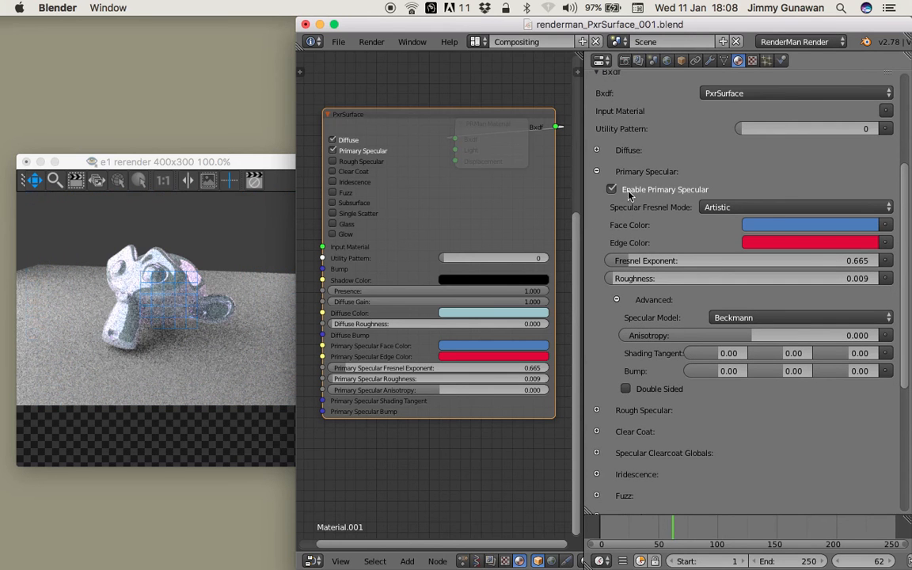
scroll(619, 363, down, 1)
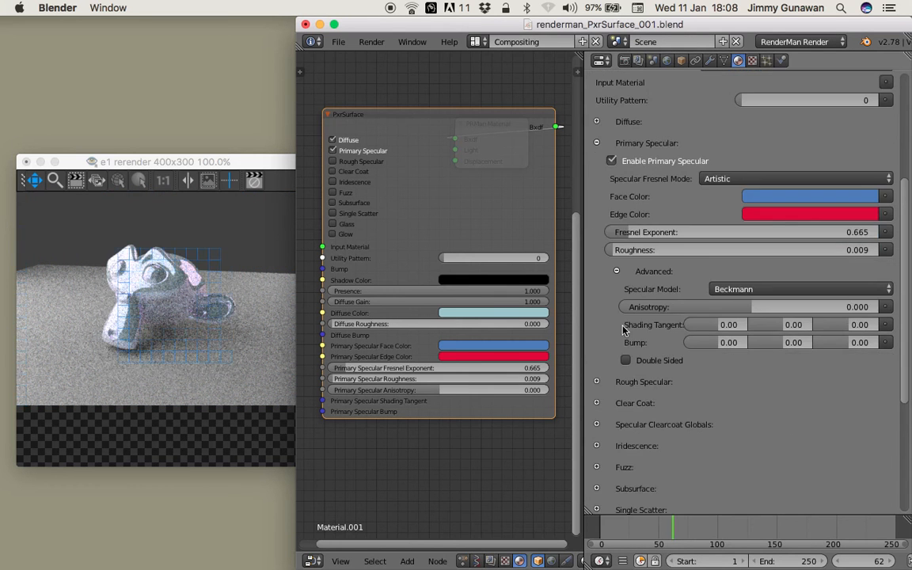
click(603, 380)
scroll(633, 375, down, 4)
scroll(635, 372, up, 3)
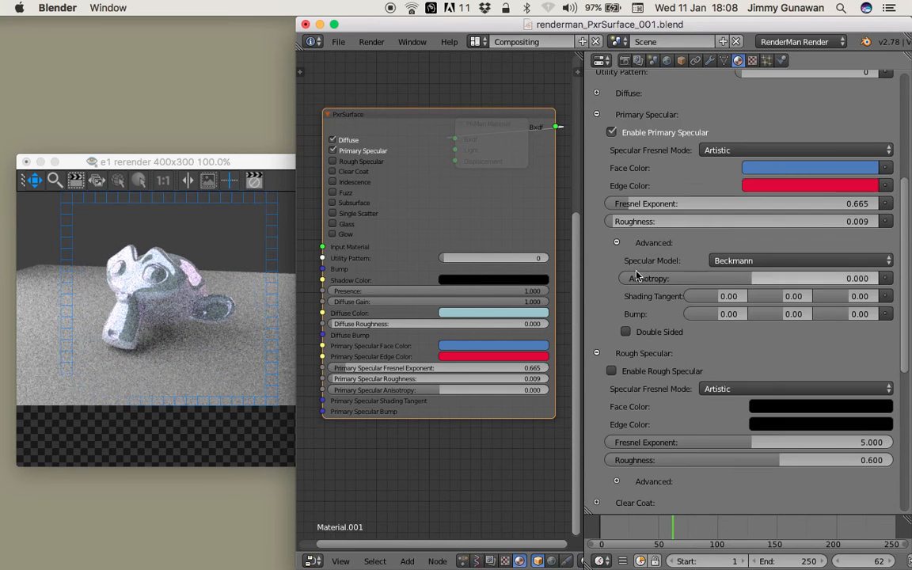
click(597, 115)
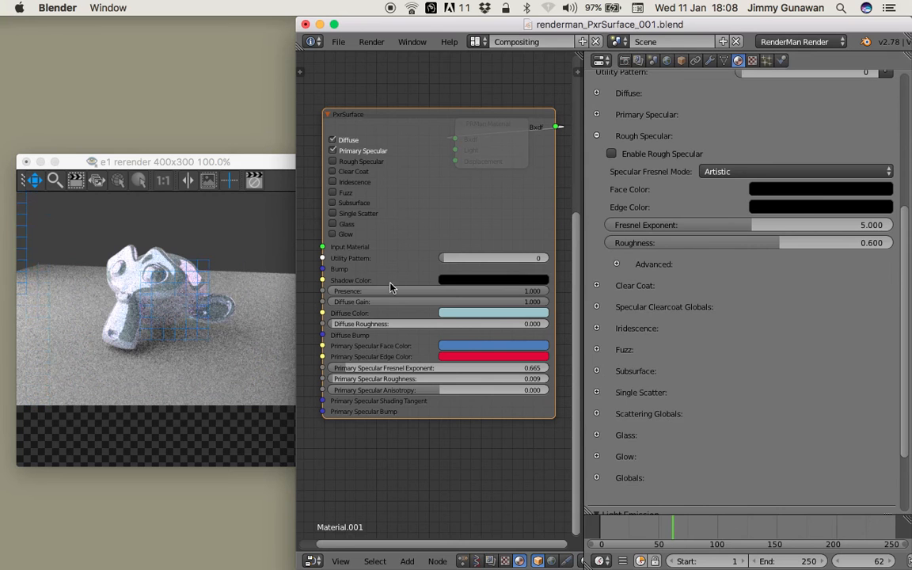
Set the Rough Specular's Specular Fresnel Mode to Physical and enable Rough Specular on the PxrSurface.
click(716, 171)
click(733, 140)
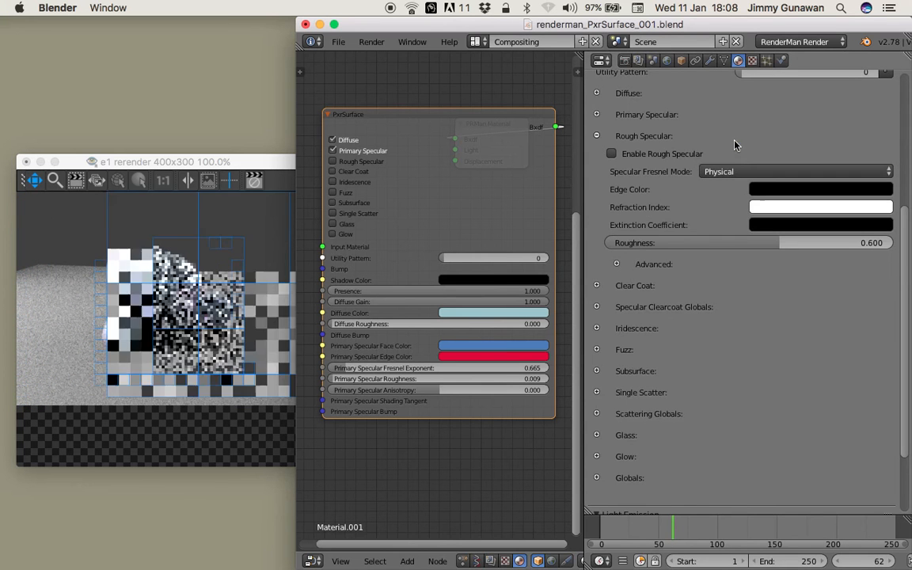
click(613, 153)
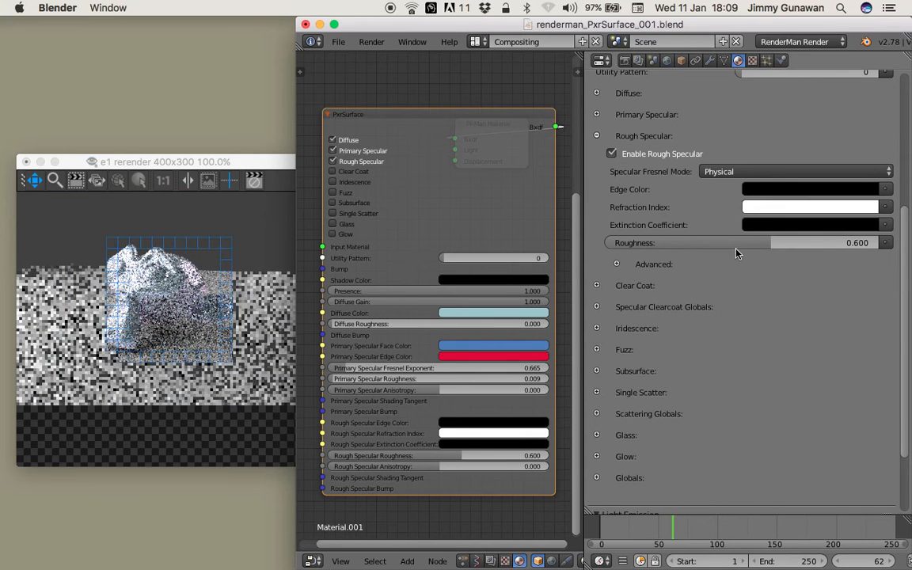
Set the Rough Specular's Edge Color to magenta and save the blend file.
click(754, 190)
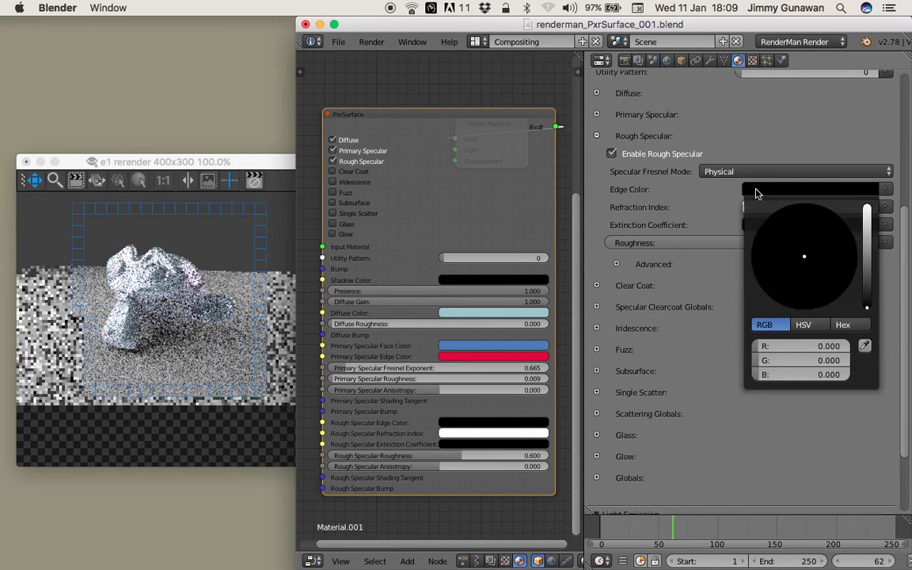
click(866, 232)
drag(820, 267, 837, 298)
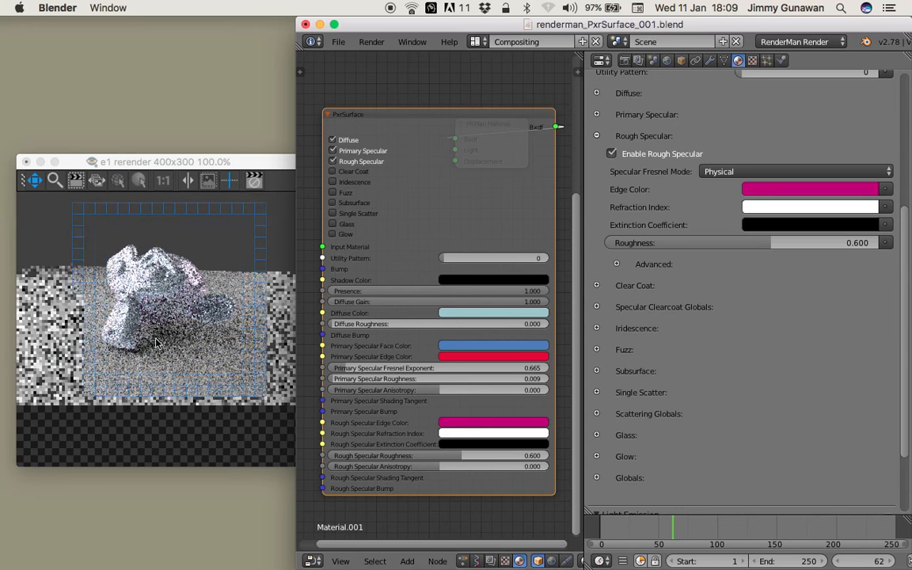
click(338, 42)
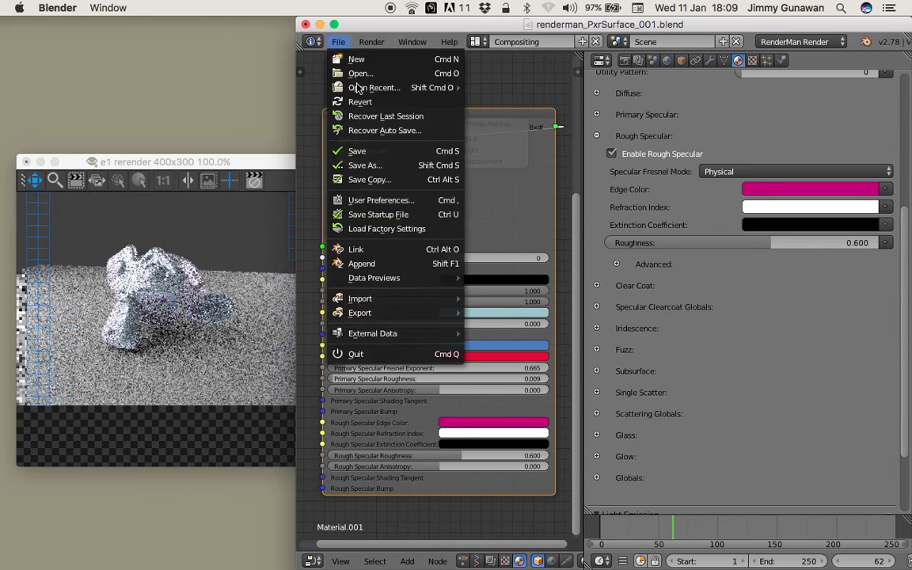
click(370, 152)
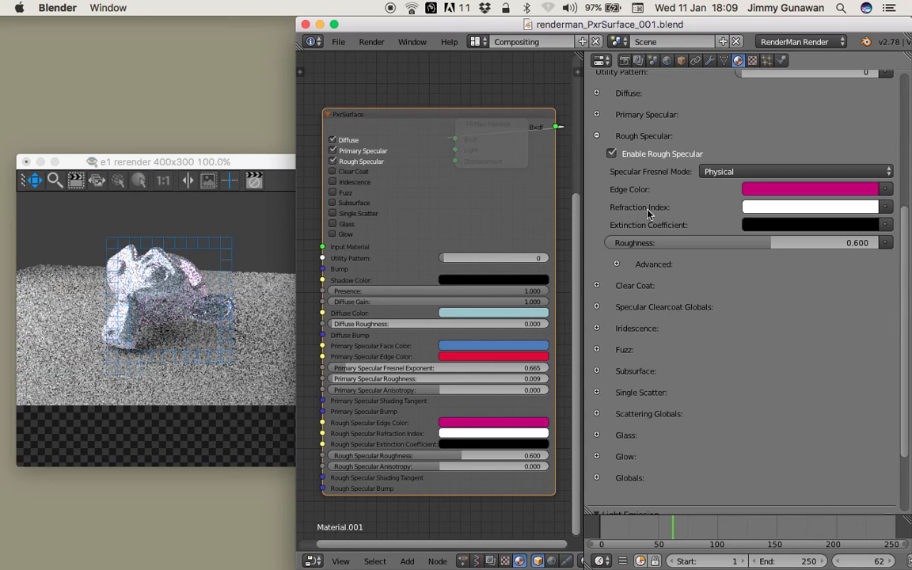
Collapse the Rough Specular group and expand the Clear Coat group of the Bxdf settings.
click(765, 205)
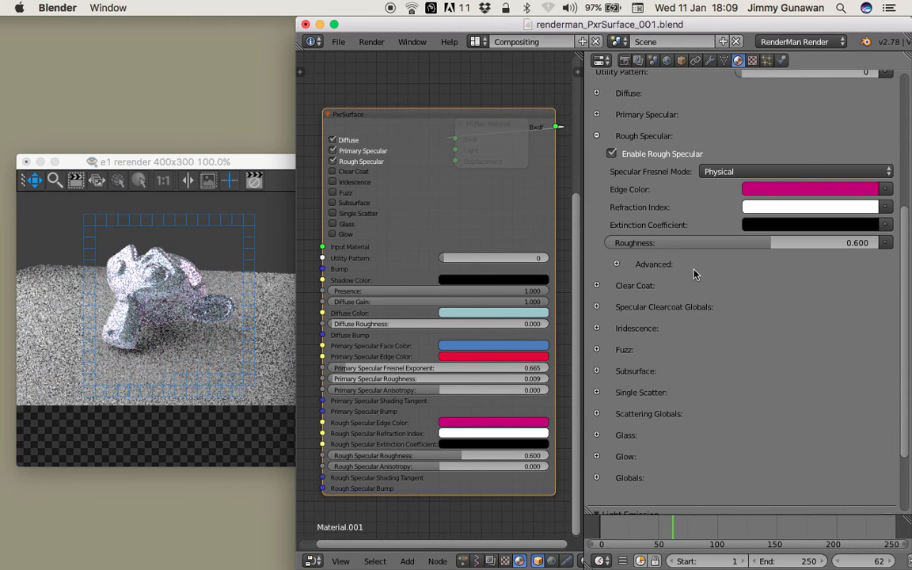
click(597, 136)
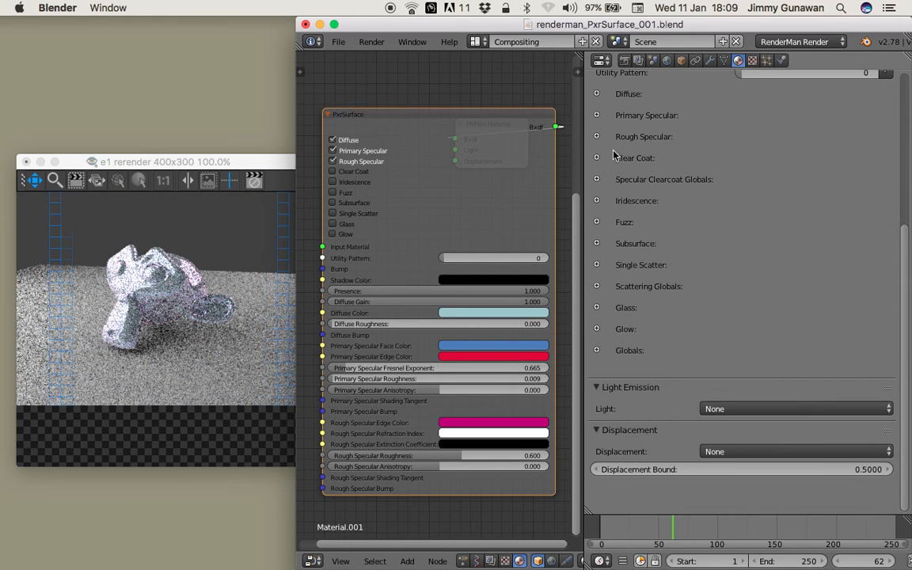
click(596, 158)
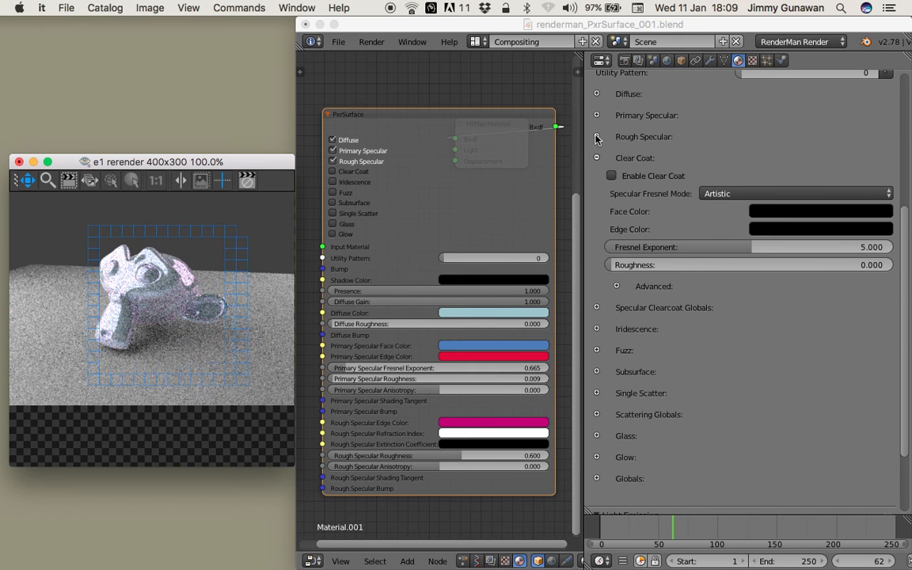
Disable both Rough Specular and Primary Specular on the PxrSurface, leaving their groups collapsed.
click(606, 144)
click(597, 136)
click(611, 154)
click(597, 115)
click(611, 132)
click(597, 114)
click(597, 136)
Try Clear Coat with the Artistic Fresnel mode, disable it again and collapse its group.
click(611, 175)
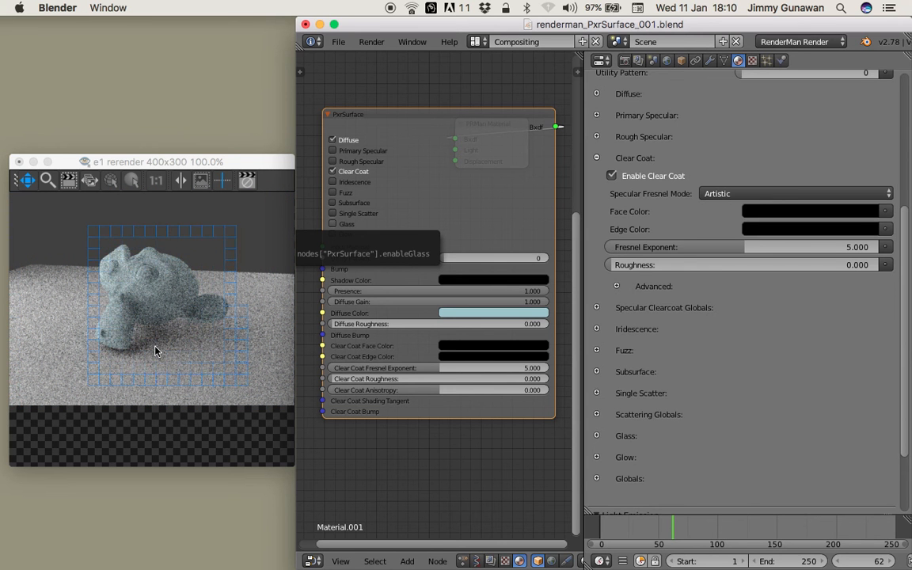
click(733, 194)
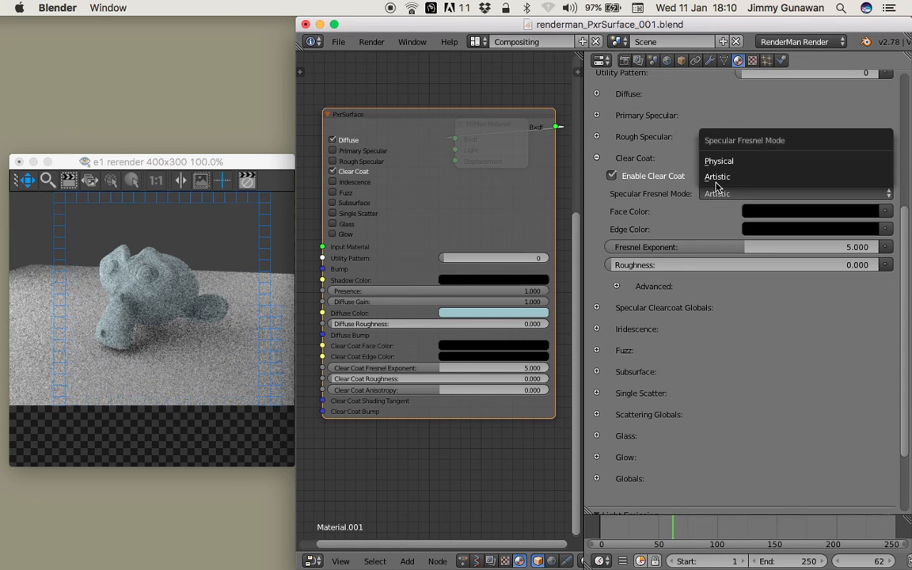
click(716, 182)
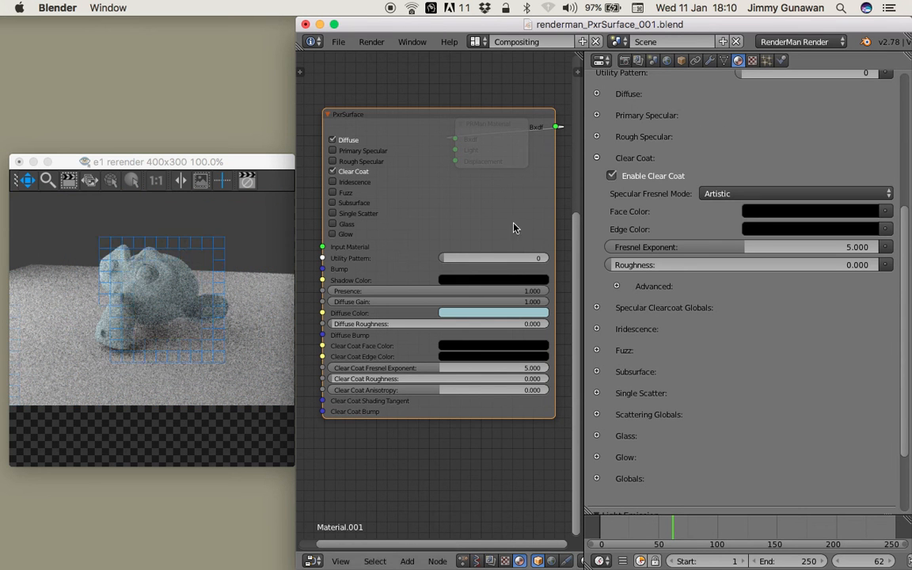
click(612, 175)
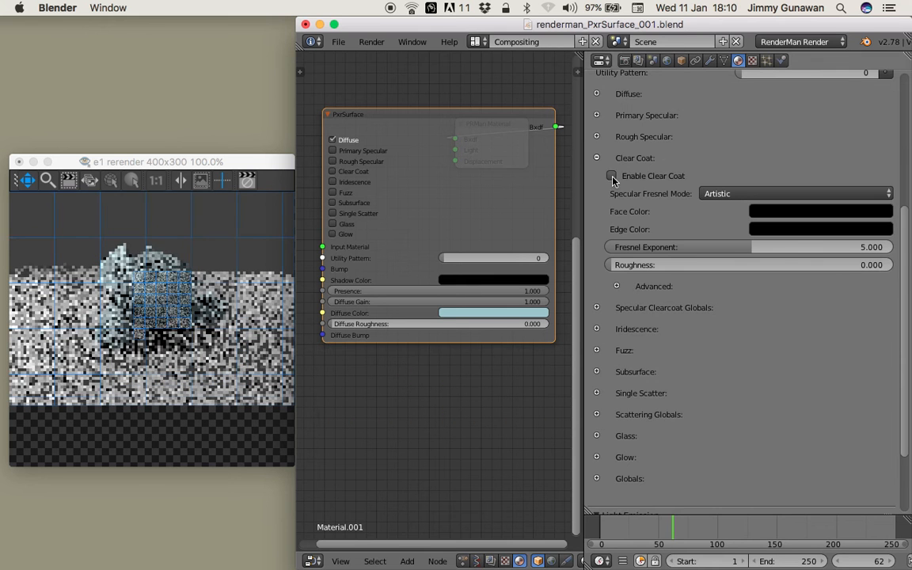
click(597, 158)
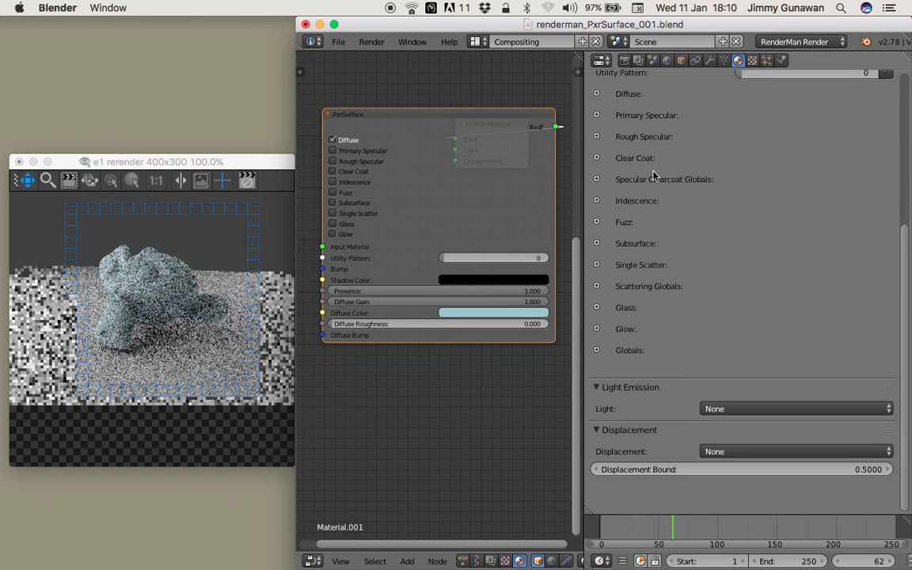
Enable Iridescence on the PxrSurface and move the PRMan Material node clear above the PxrSurface node.
click(597, 201)
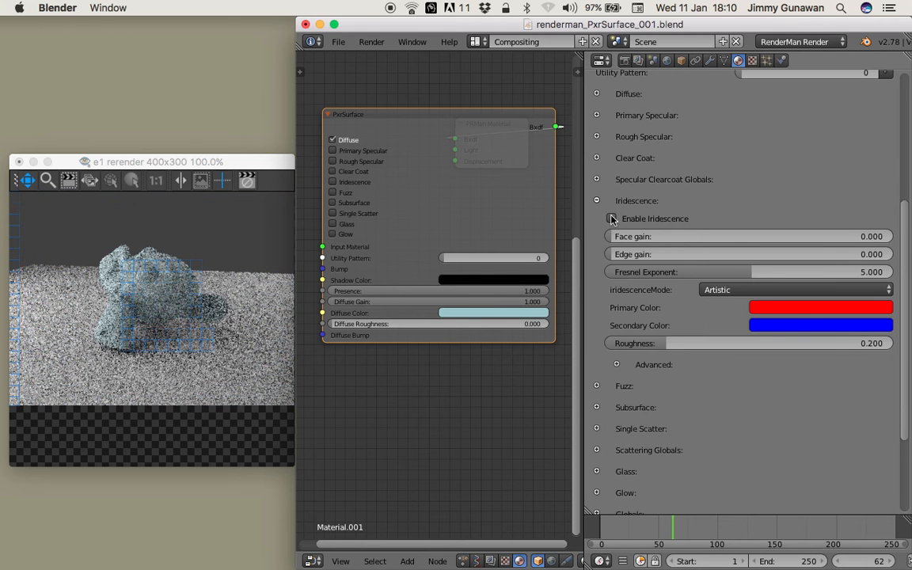
click(614, 218)
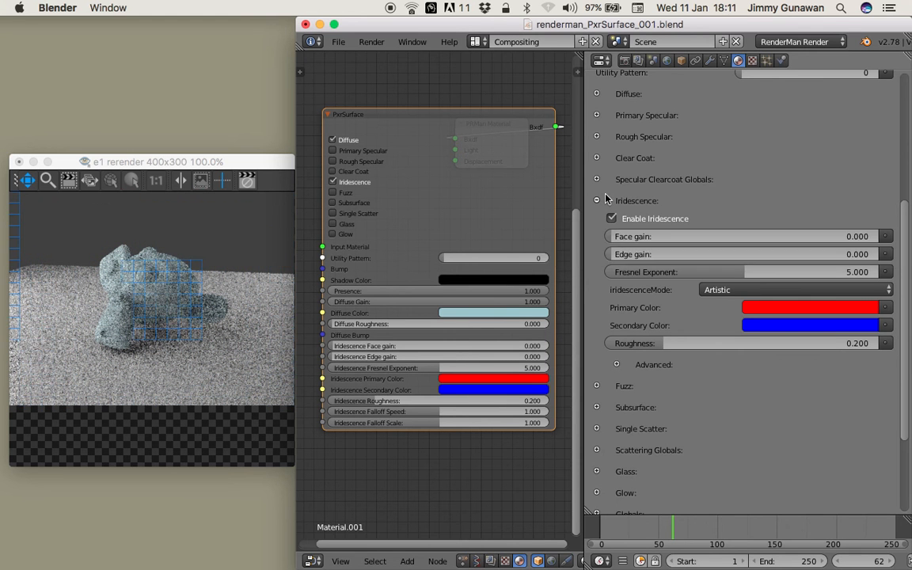
drag(503, 116, 478, 99)
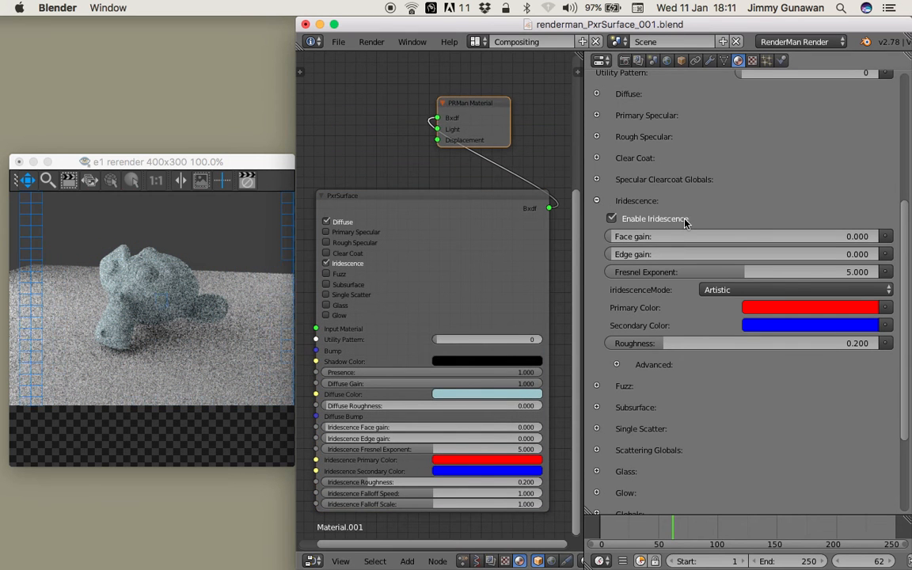
Try Iridescence Face gain values of 0.444 and 0.979, inspecting the monkey in the it render viewer.
drag(694, 238, 822, 238)
mouse_move(684, 254)
mouse_down()
mouse_move(735, 254)
mouse_move(672, 254)
mouse_up()
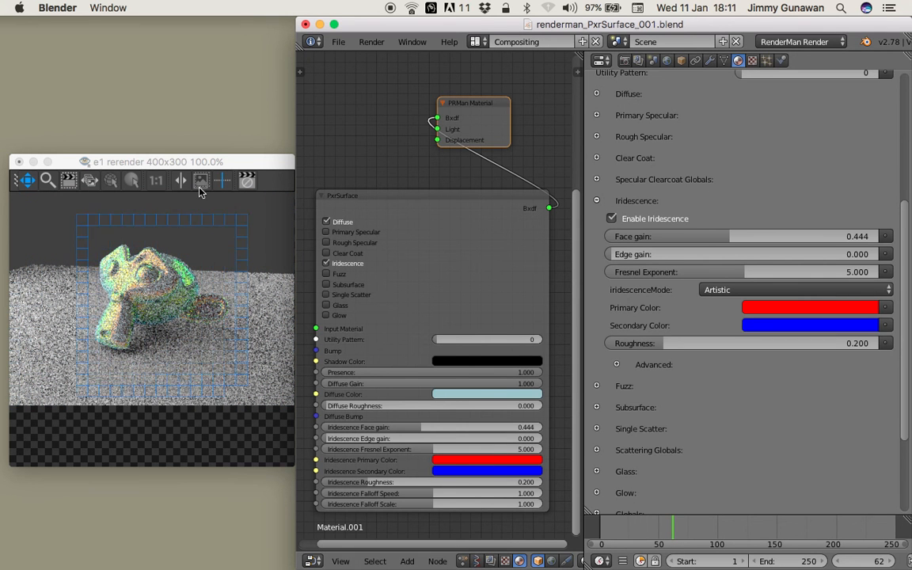
drag(198, 164, 198, 170)
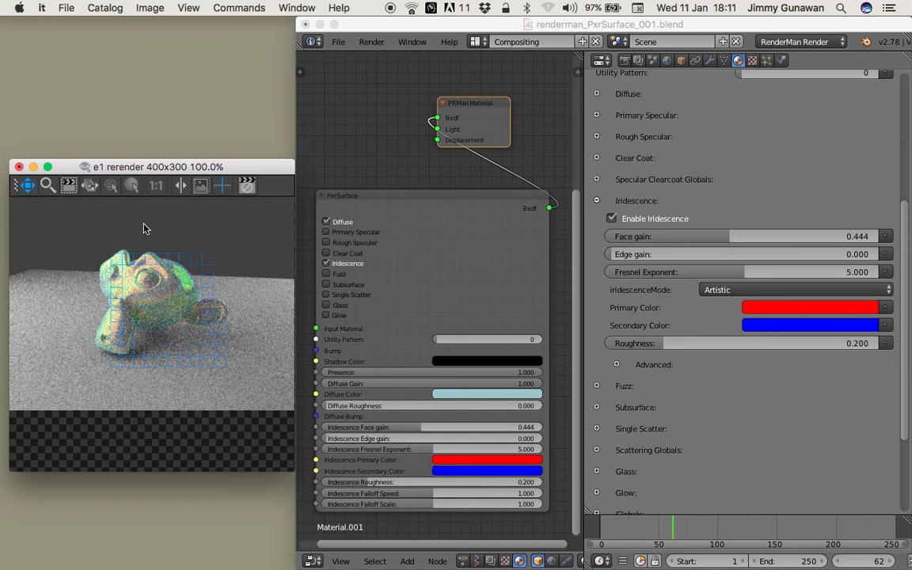
click(776, 241)
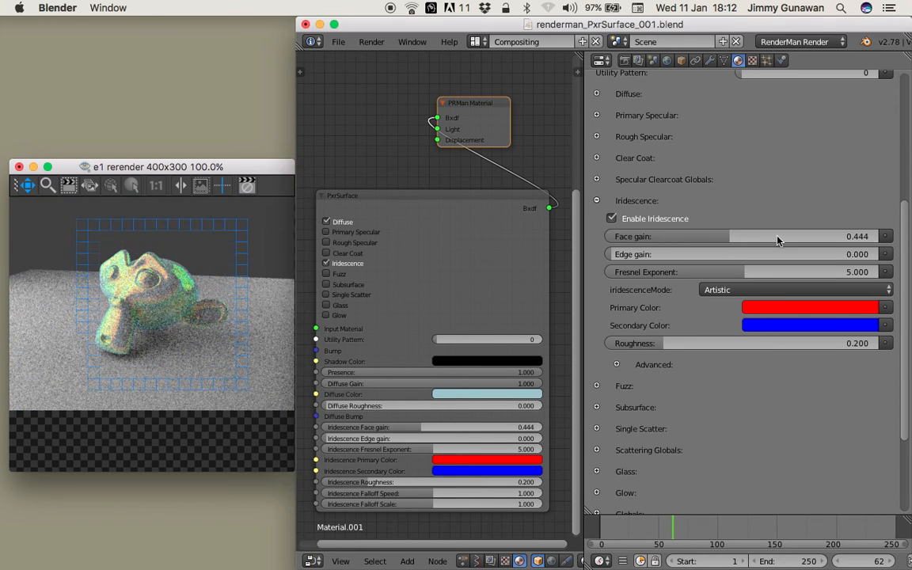
drag(776, 241, 883, 240)
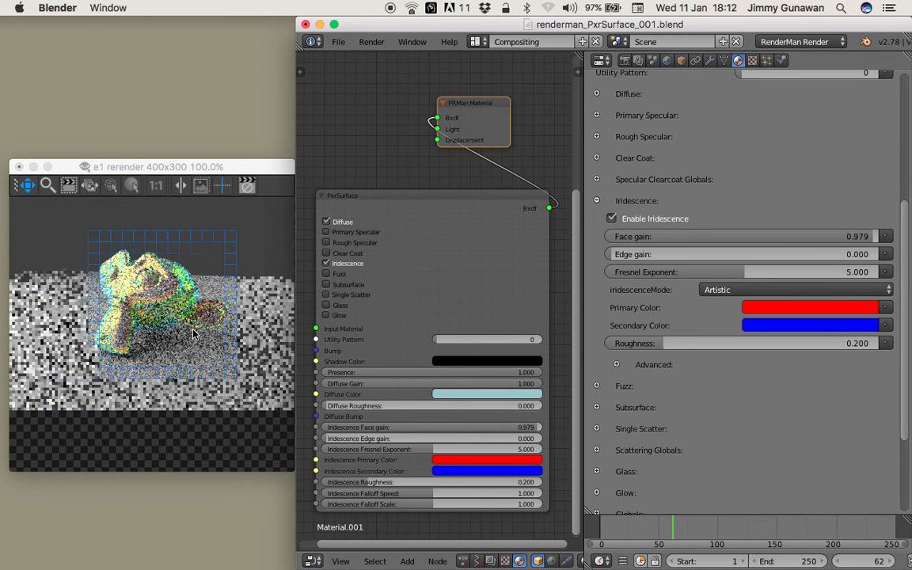
Compare lower Iridescence Face gains and higher Edge gains, settling on Face gain 0.481 and Edge gain 1.000.
drag(840, 238, 792, 254)
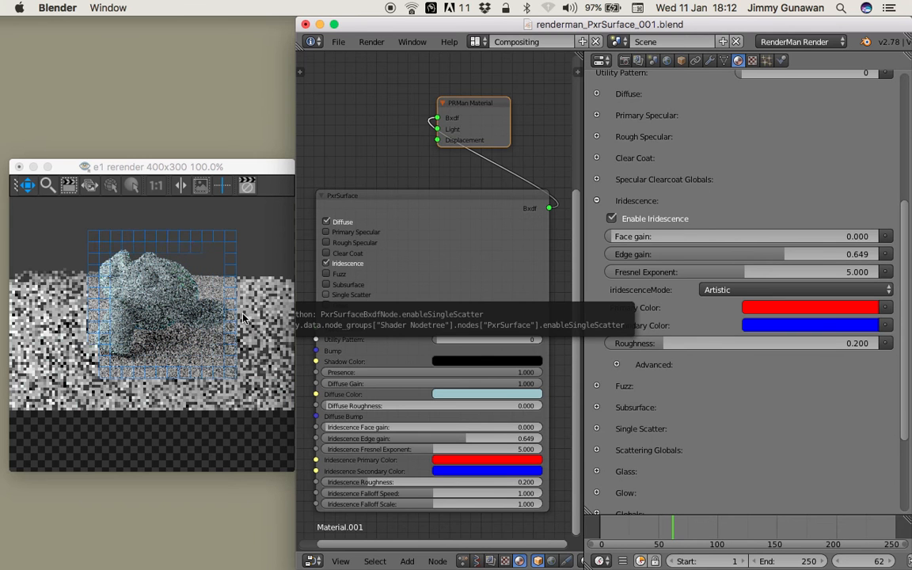
drag(643, 236, 659, 236)
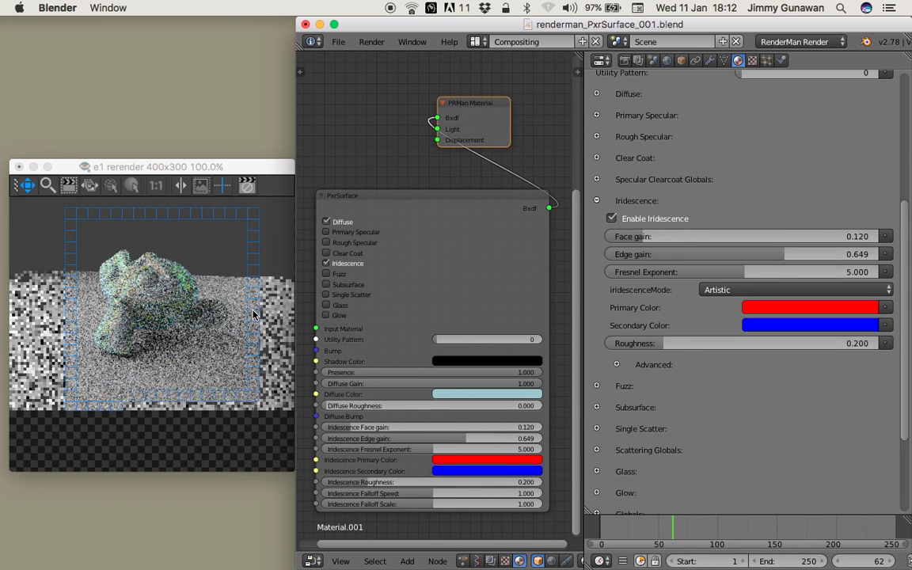
drag(704, 236, 907, 254)
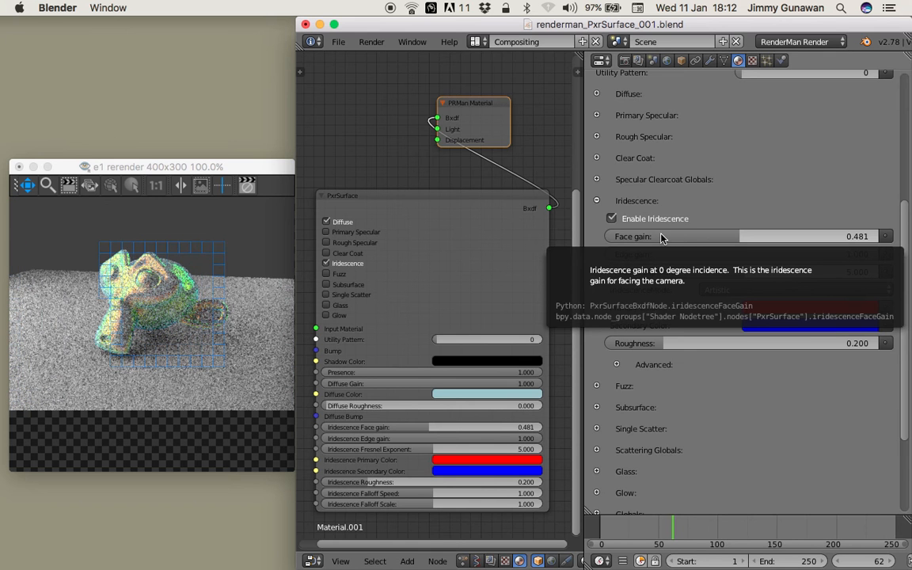
Try an Iridescence Fresnel Exponent of 8.617, set it to 0.745 and bring the it render viewer forward.
mouse_move(663, 254)
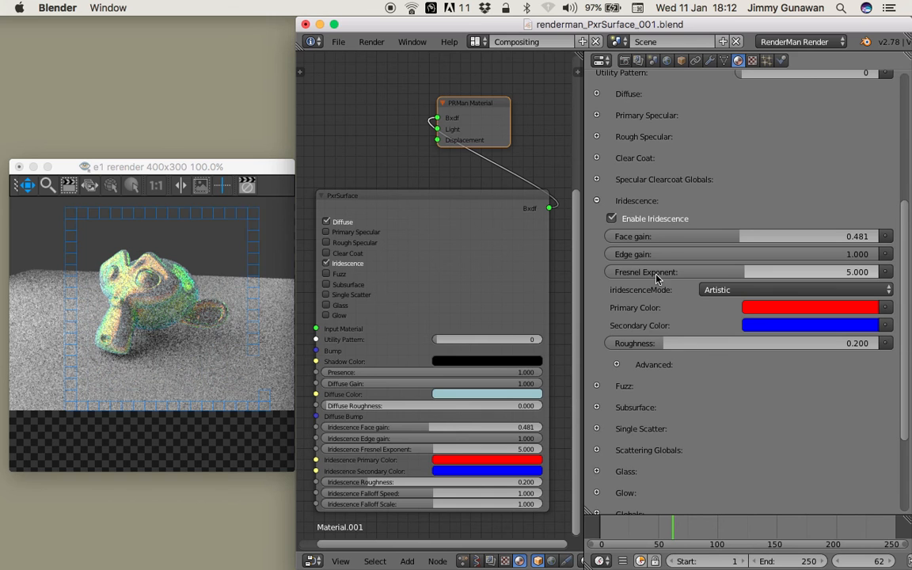
drag(744, 276, 842, 279)
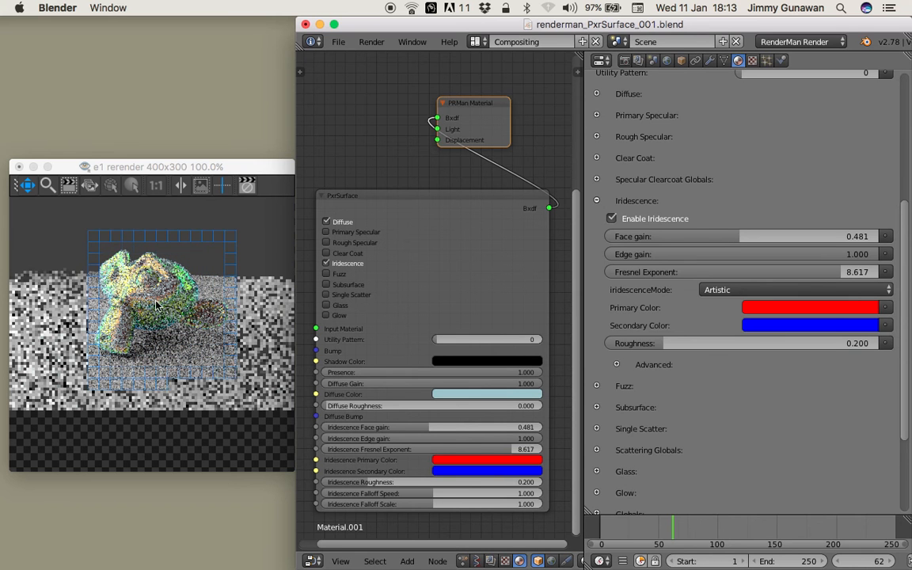
drag(815, 275, 635, 274)
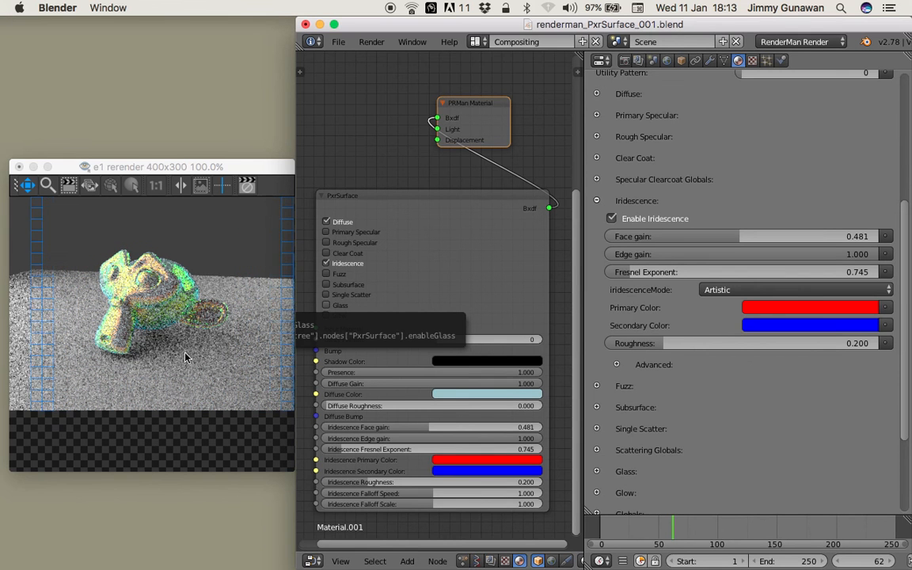
drag(204, 169, 203, 173)
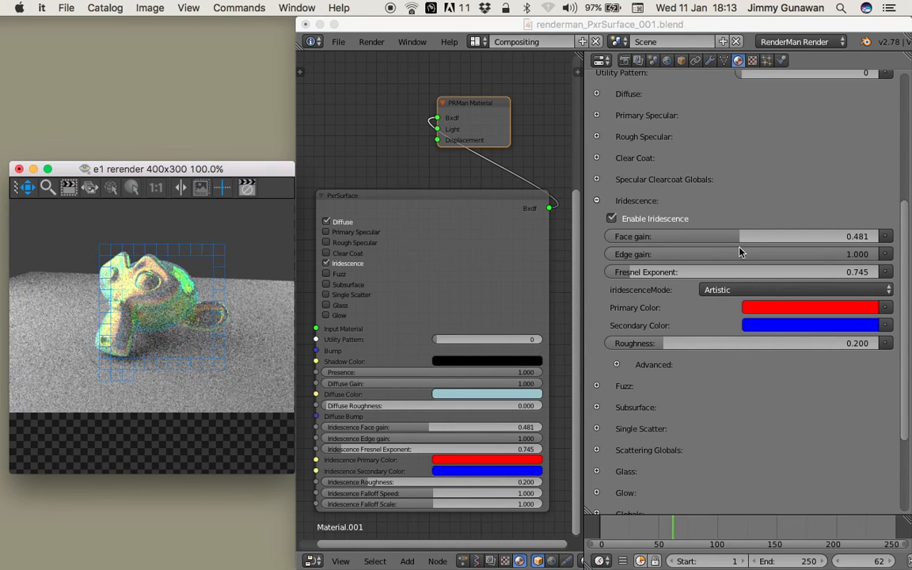
Raise the Iridescence Face gain to 0.745, switch iridescenceMode to Physical and bring the it render viewer forward.
drag(746, 238, 819, 238)
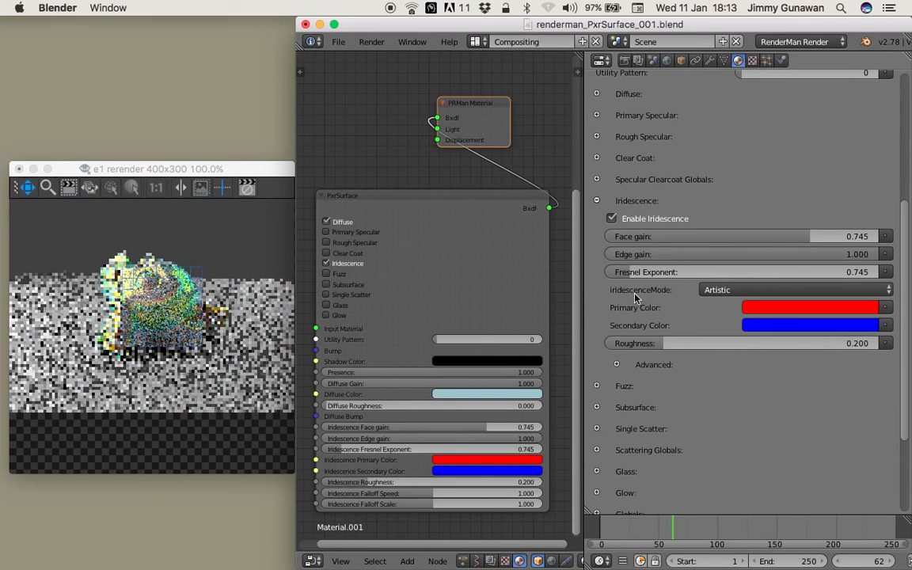
click(718, 291)
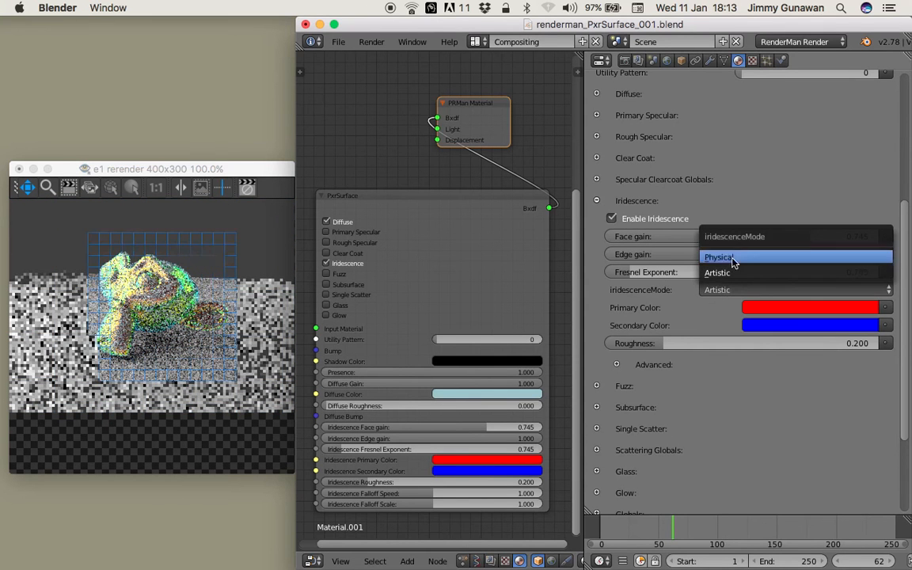
click(731, 260)
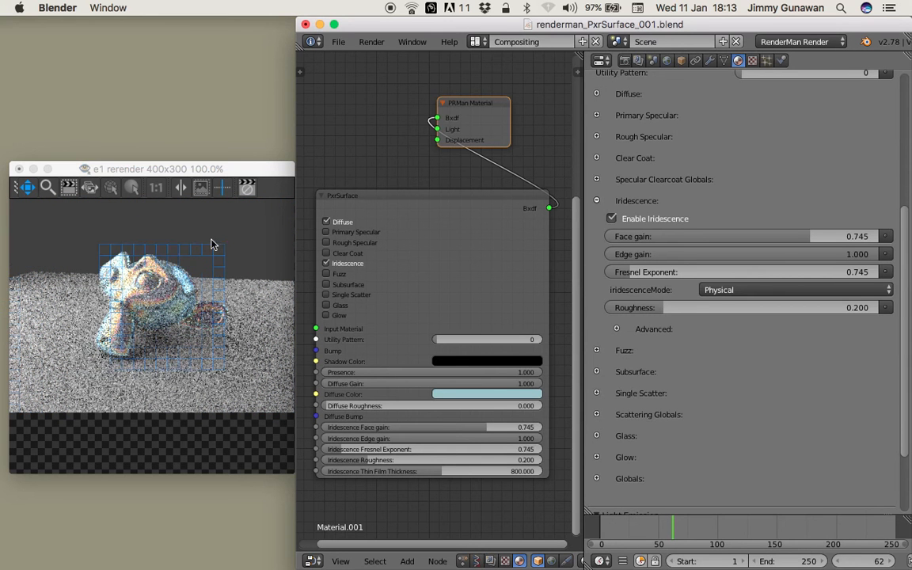
drag(199, 167, 199, 175)
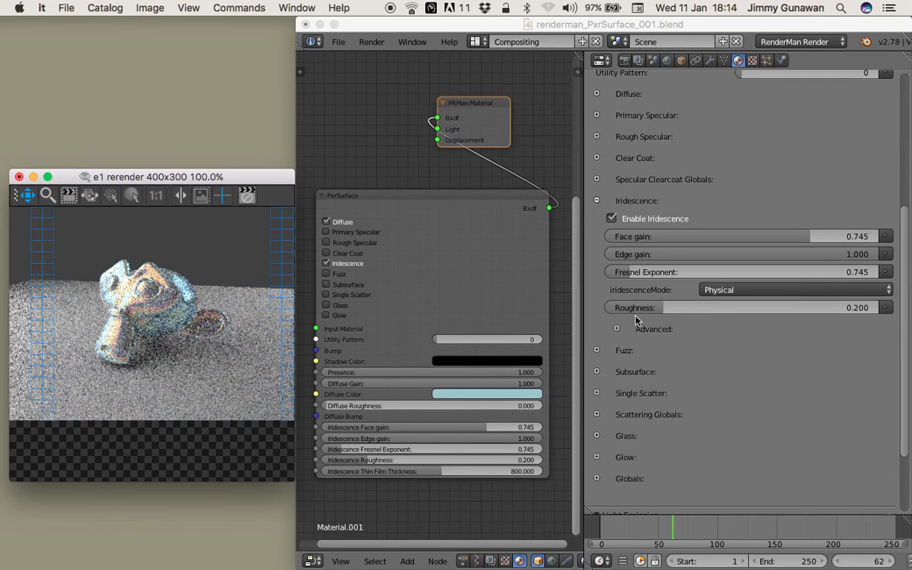
Disable the Iridescence and Diffuse lobes of the PxrSurface material on the monkey head.
click(676, 314)
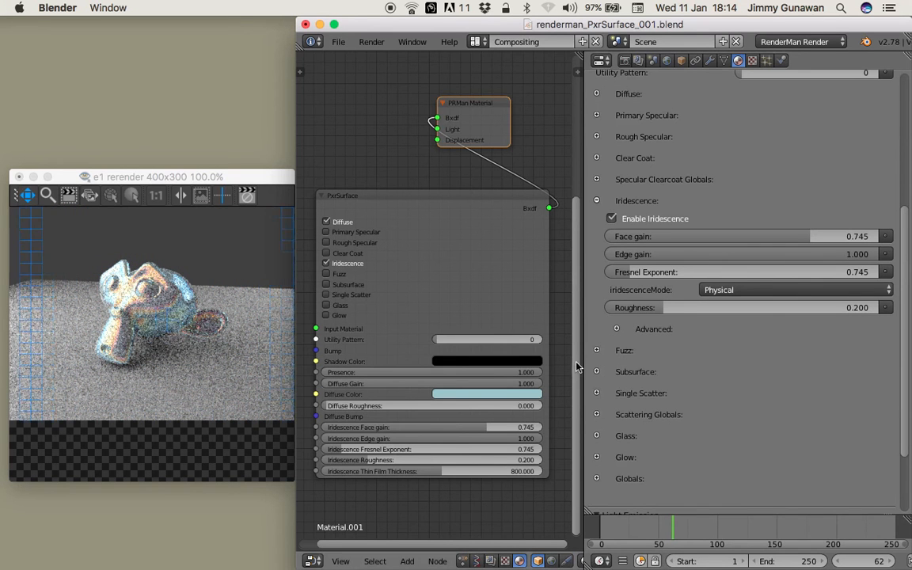
click(611, 219)
click(615, 202)
scroll(613, 190, up, 2)
click(598, 150)
click(611, 170)
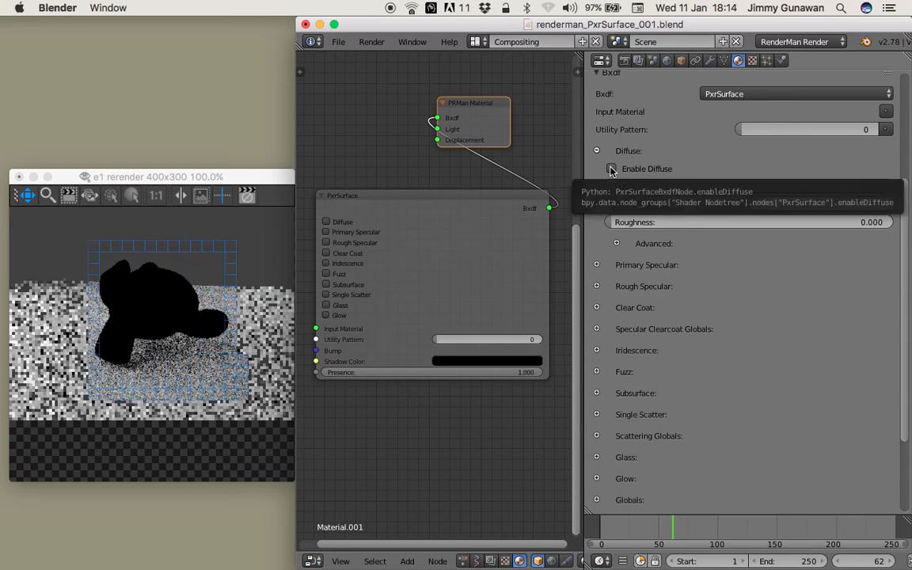
Enable the Iridescence lobe of the PxrSurface material and set its iridescenceMode to Artistic.
click(606, 349)
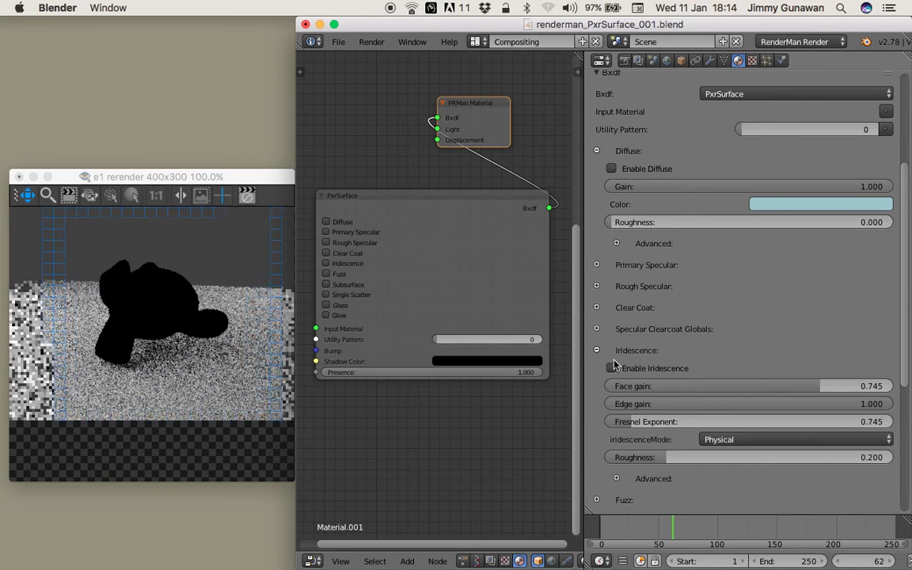
click(612, 367)
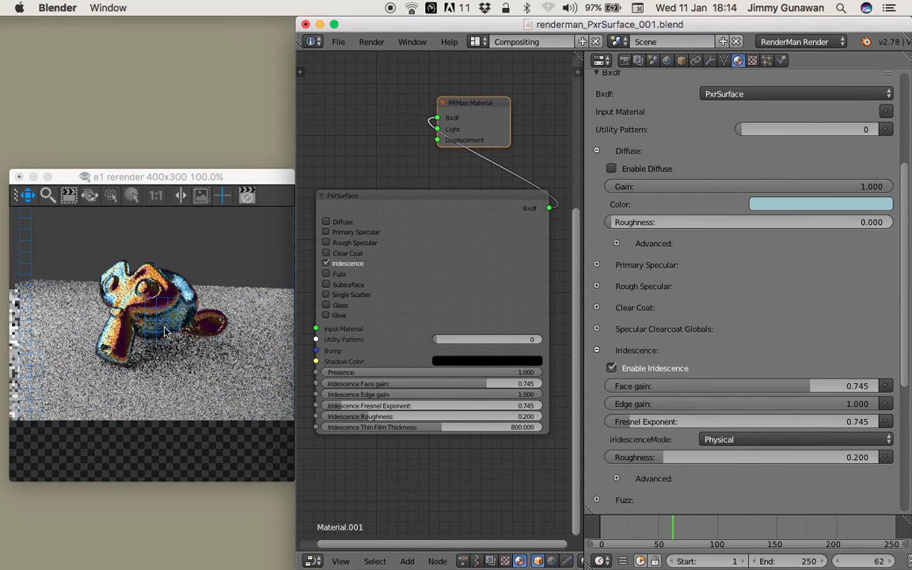
click(716, 439)
click(732, 409)
click(733, 439)
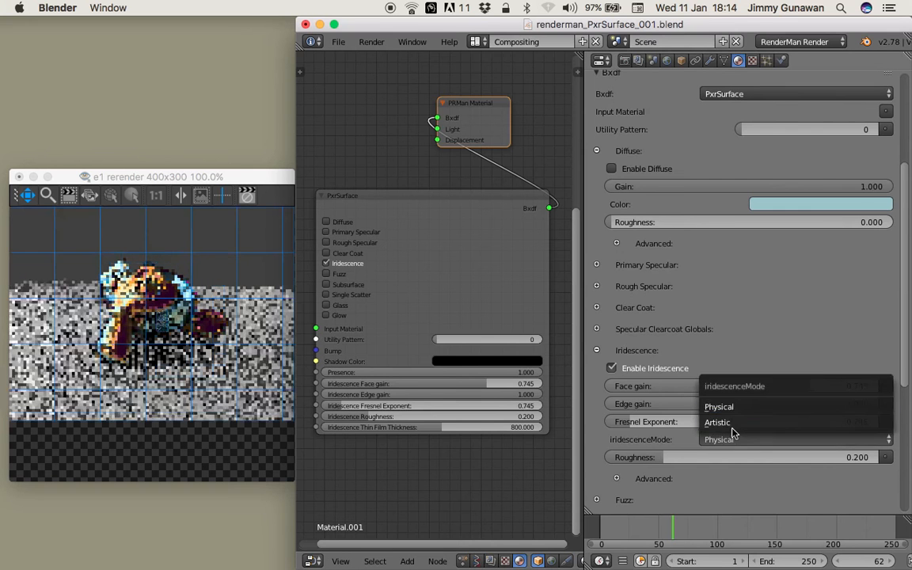
click(717, 422)
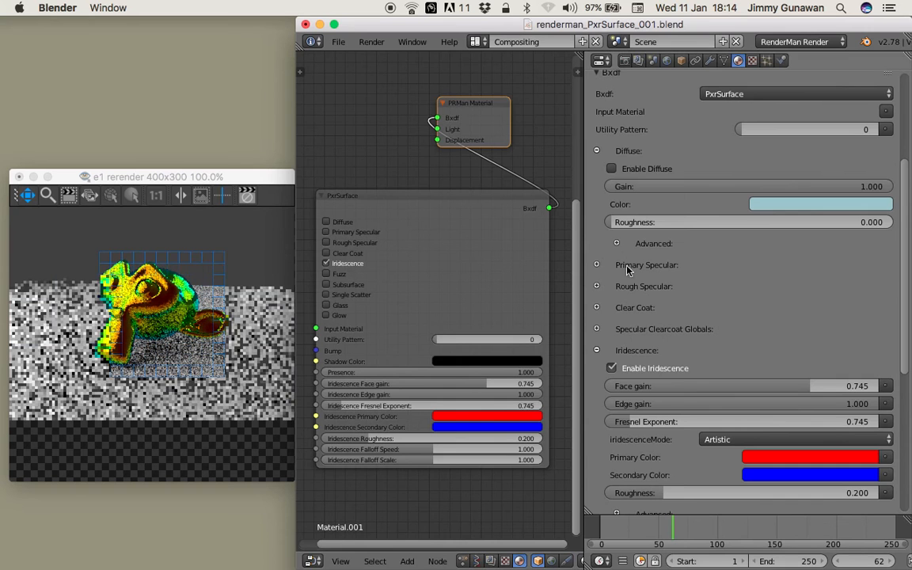
Examine the lobe checkboxes and iridescence inputs on the PxrSurface node up close.
click(402, 202)
scroll(356, 224, up, 1)
scroll(356, 224, down, 1)
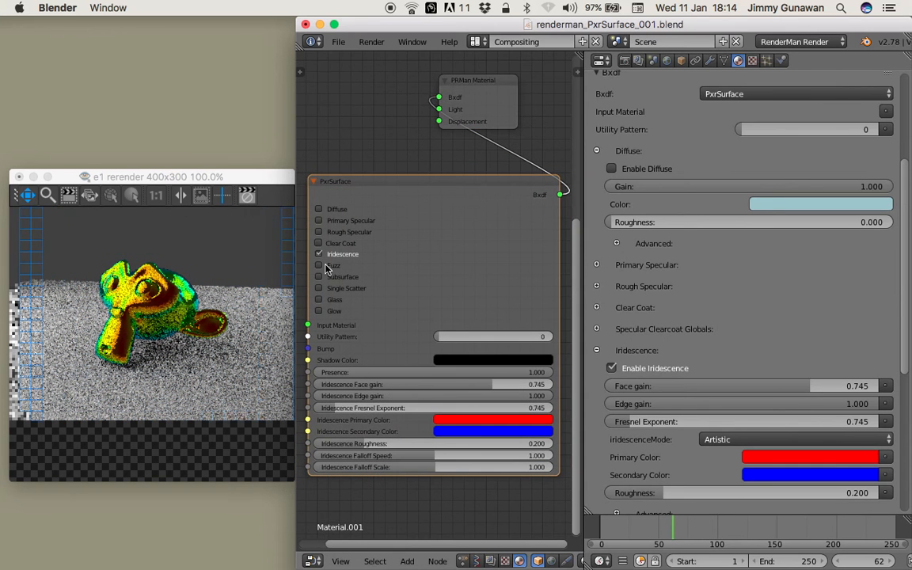
middle_drag(365, 148, 408, 129)
ctrl+middle_drag(376, 152, 395, 145)
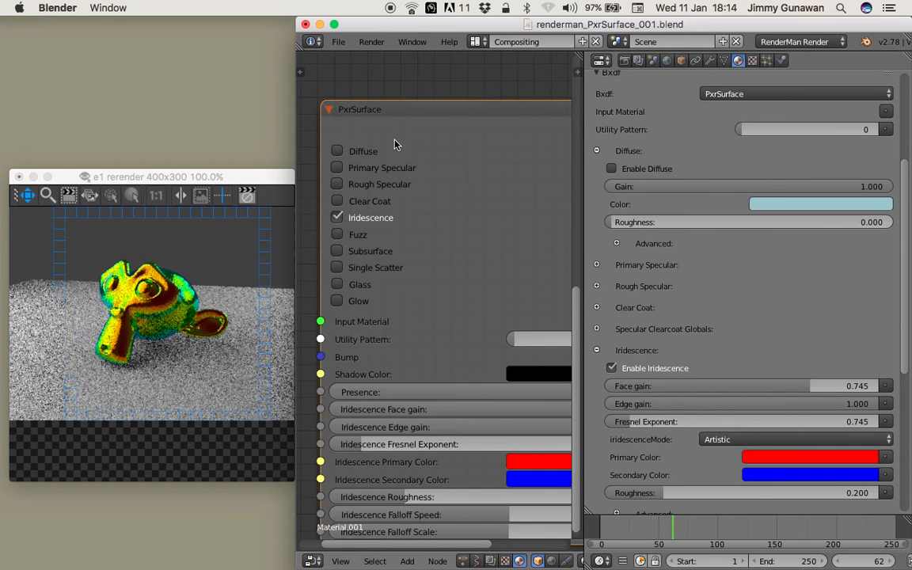
scroll(419, 89, down, 1)
scroll(402, 106, down, 1)
middle_drag(398, 110, 374, 105)
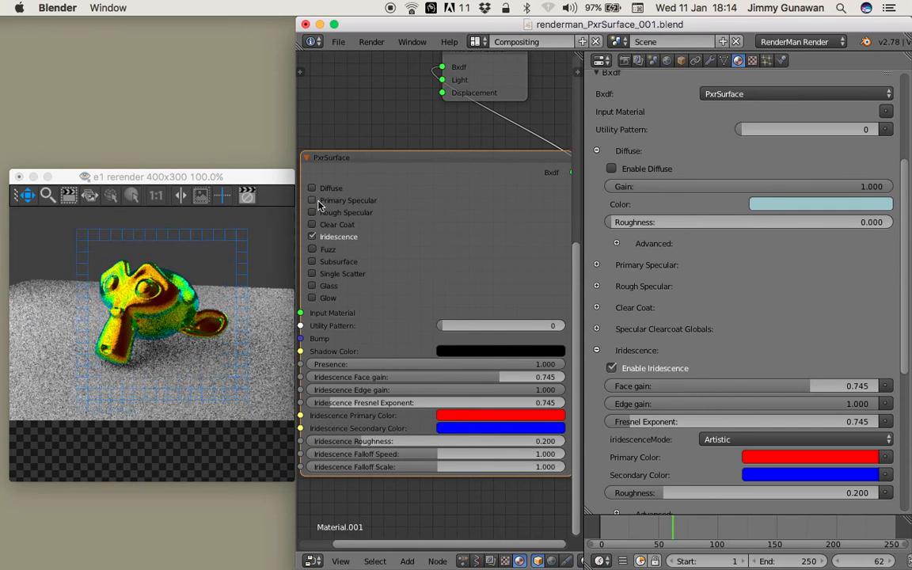
Disable the Iridescence lobe and enable Primary Specular, keeping its Specular Fresnel Mode on Artistic.
click(611, 369)
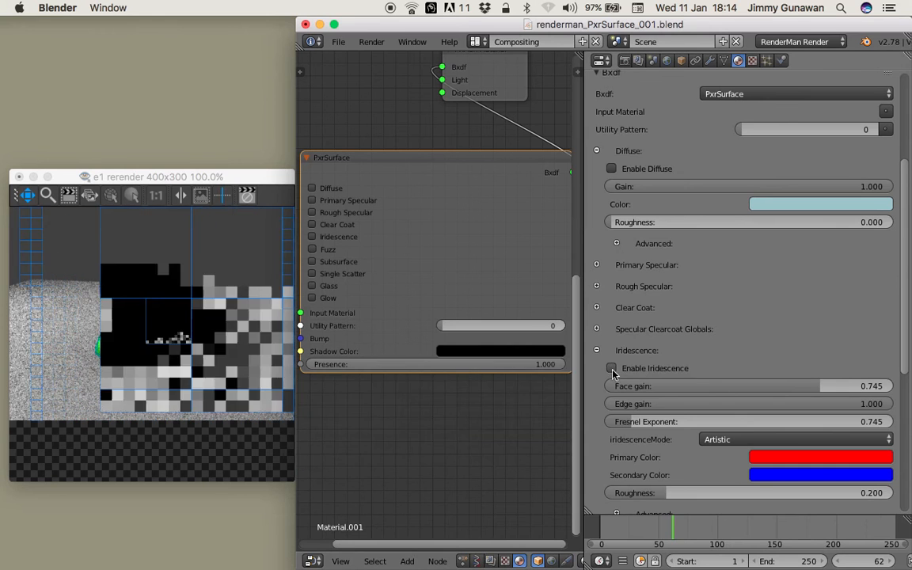
click(598, 265)
click(611, 283)
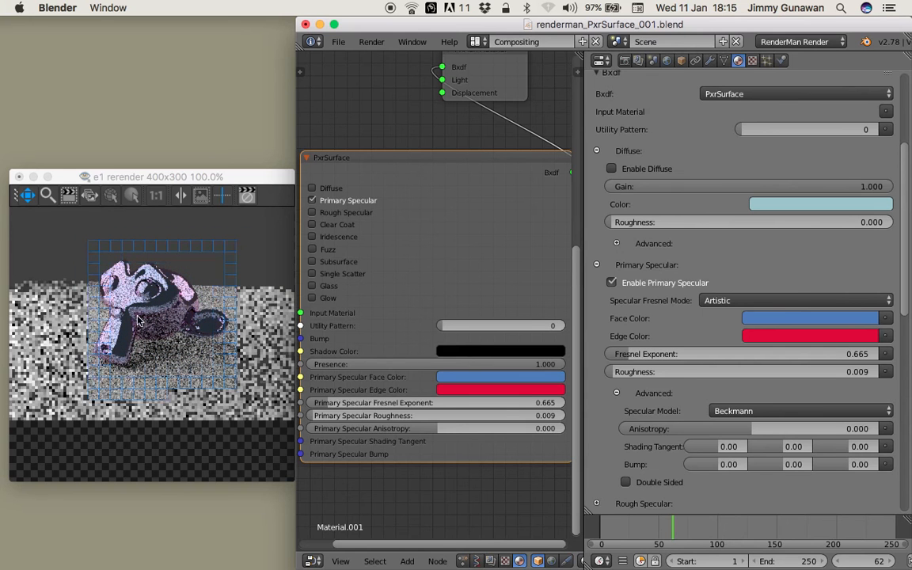
click(721, 300)
click(724, 301)
click(752, 302)
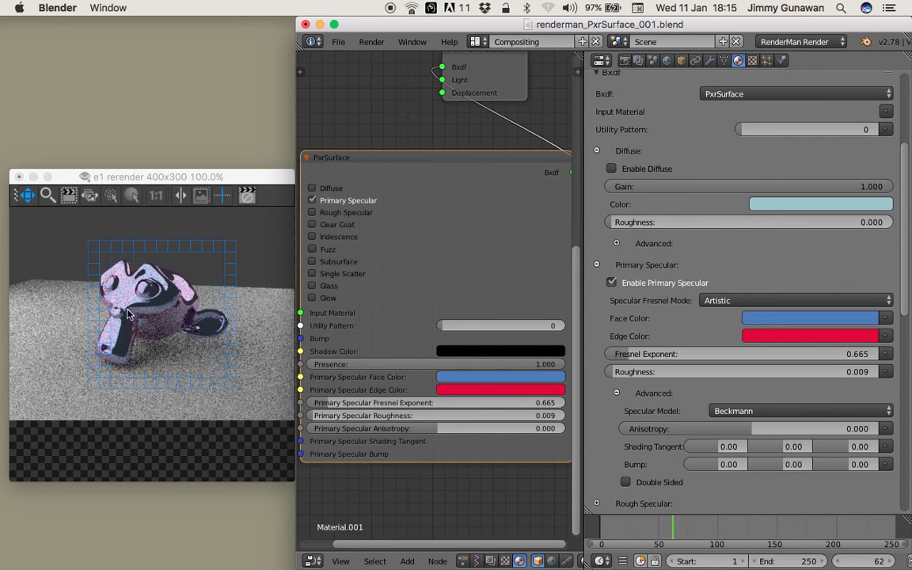
Save the file as an incremented copy named renderman_PxrSurface_002.blend on the Desktop.
click(338, 42)
click(384, 167)
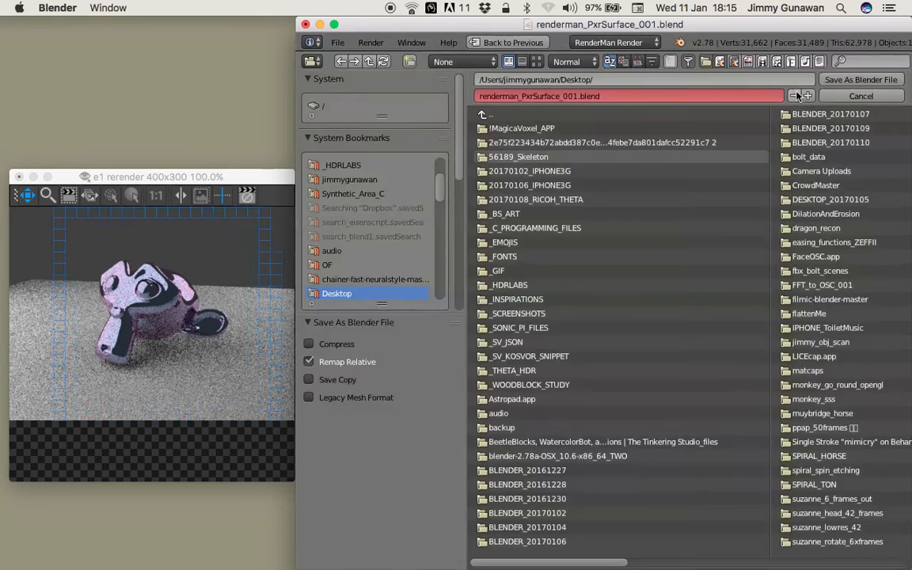
click(806, 96)
key(Return)
Try the Physical mode for the Primary Specular Fresnel and switch it back to Artistic.
click(735, 300)
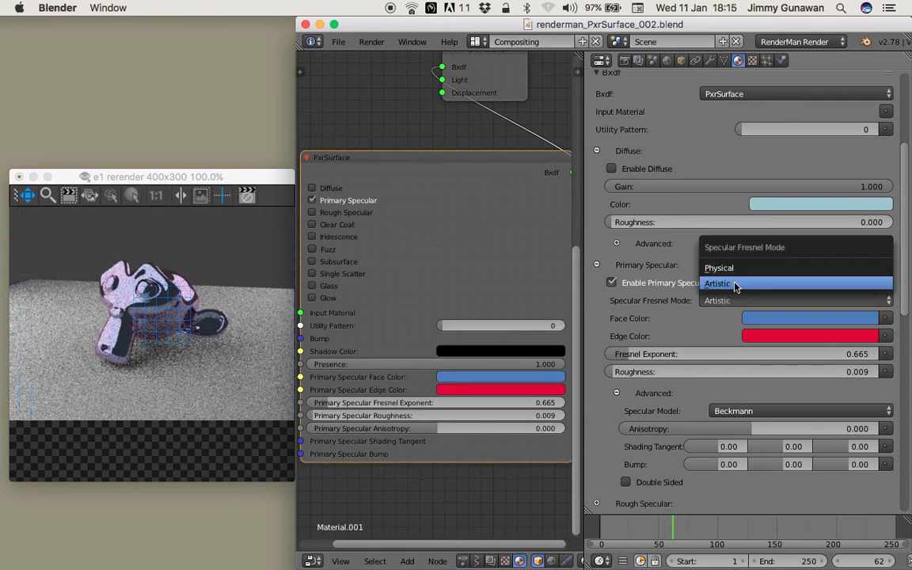
click(734, 267)
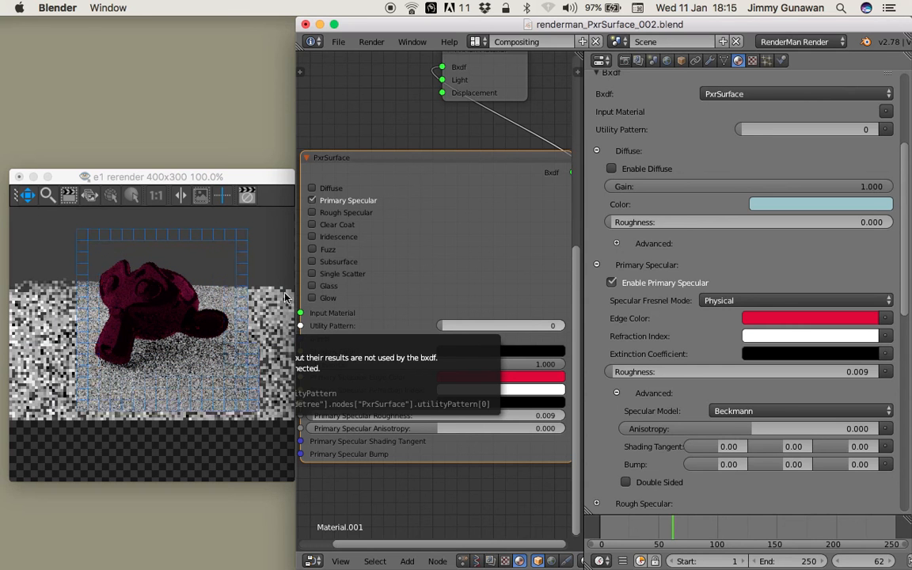
click(736, 299)
click(735, 284)
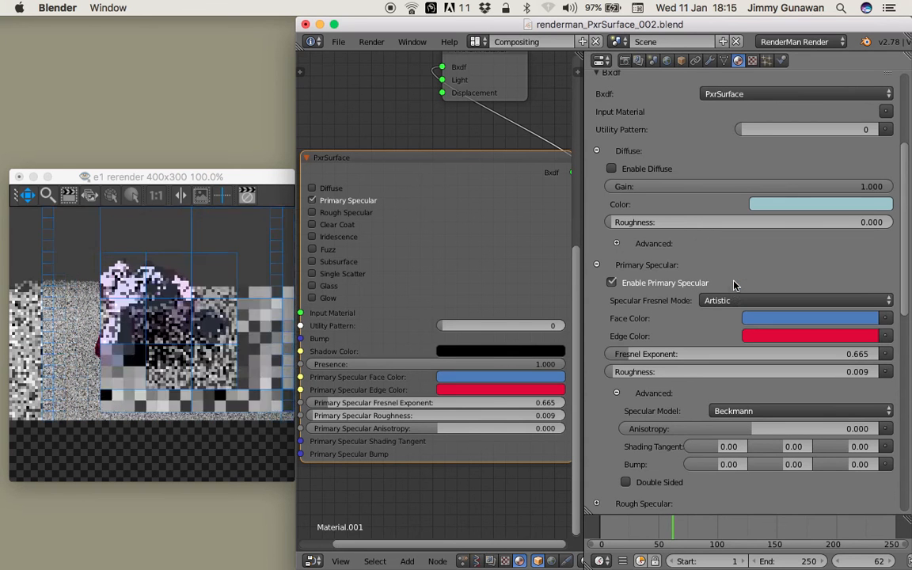
Disable the Primary Specular lobe and enable the Fuzz lobe of the PxrSurface material.
click(610, 283)
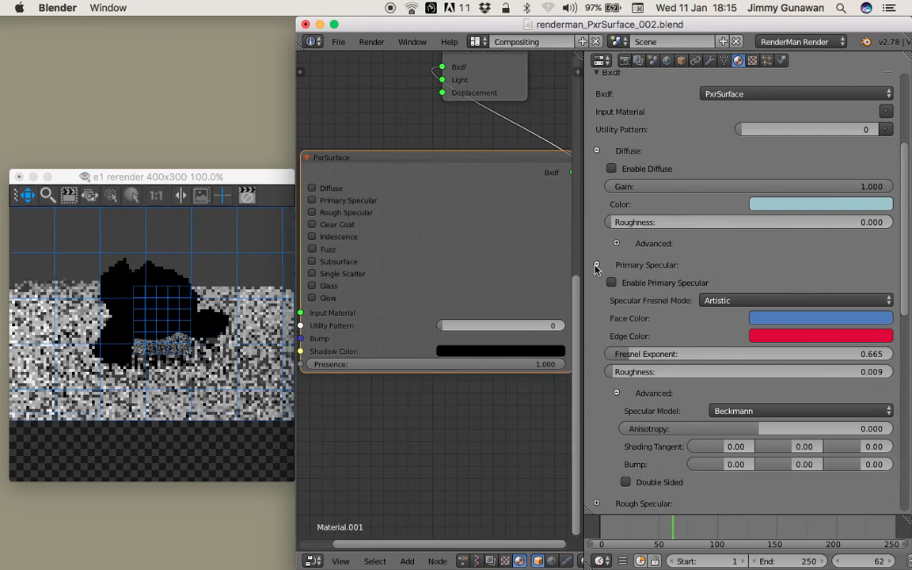
click(596, 265)
click(596, 286)
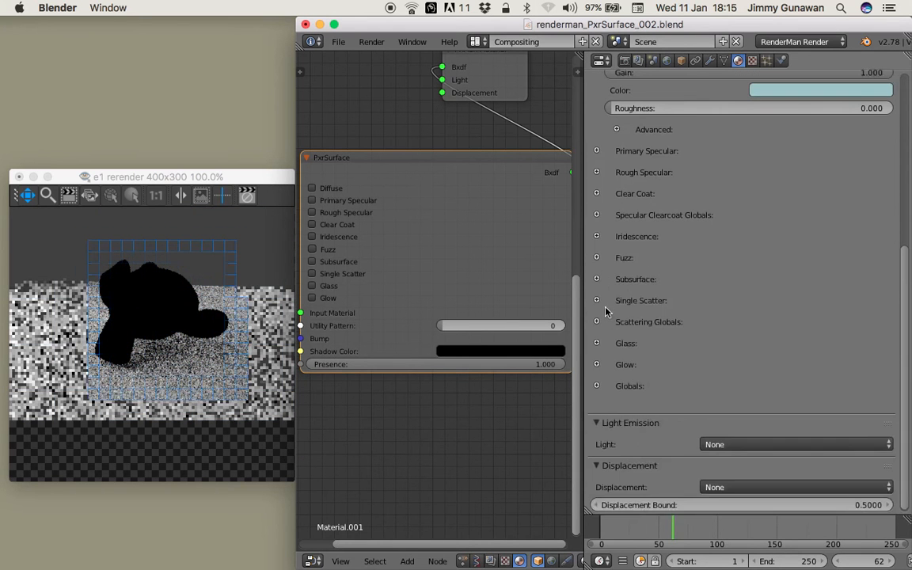
click(596, 258)
click(610, 275)
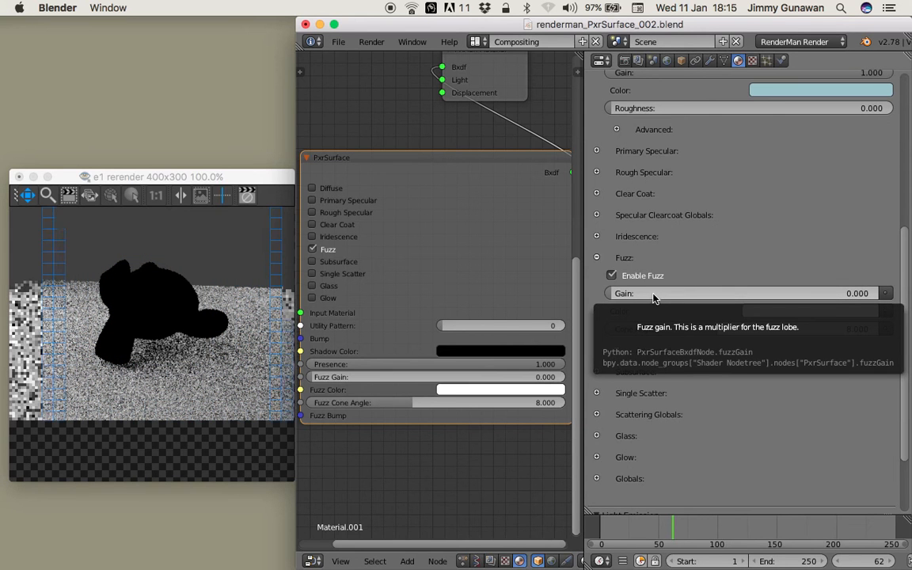
Raise the Fuzz gain to 0.415 and set the Fuzz color to light purple (R 0.612, G 0.564, B 1.000).
drag(650, 294, 758, 294)
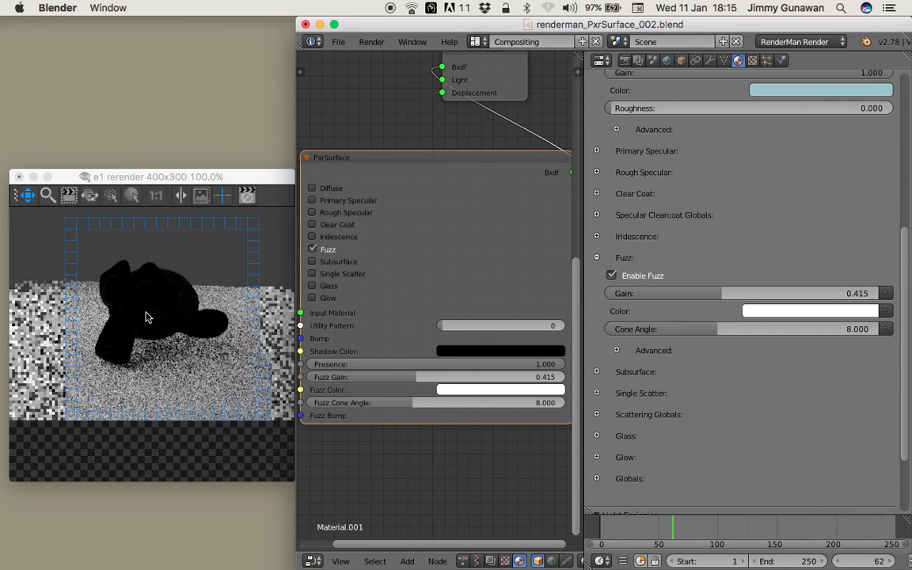
click(752, 311)
click(807, 201)
click(825, 163)
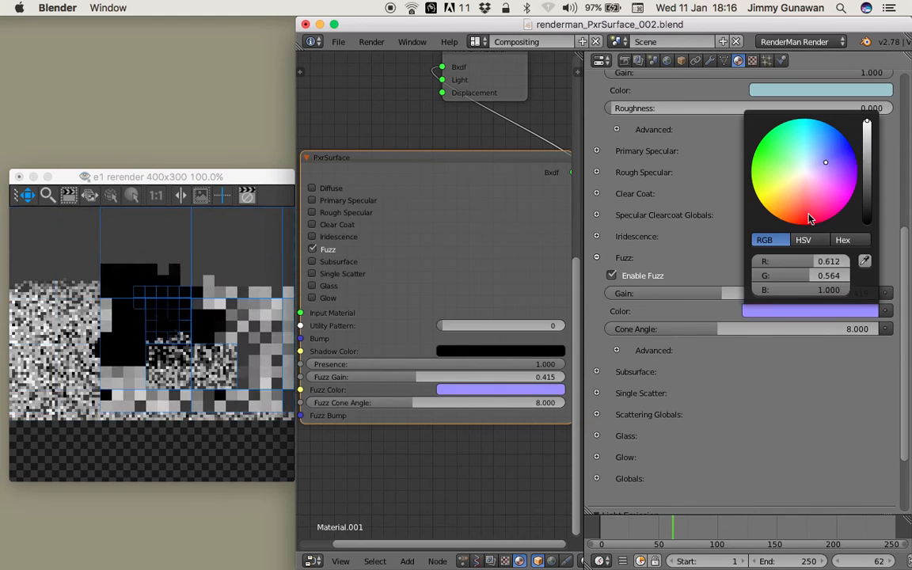
Expand the advanced Fuzz settings and enable the Diffuse lobe alongside Fuzz.
click(654, 350)
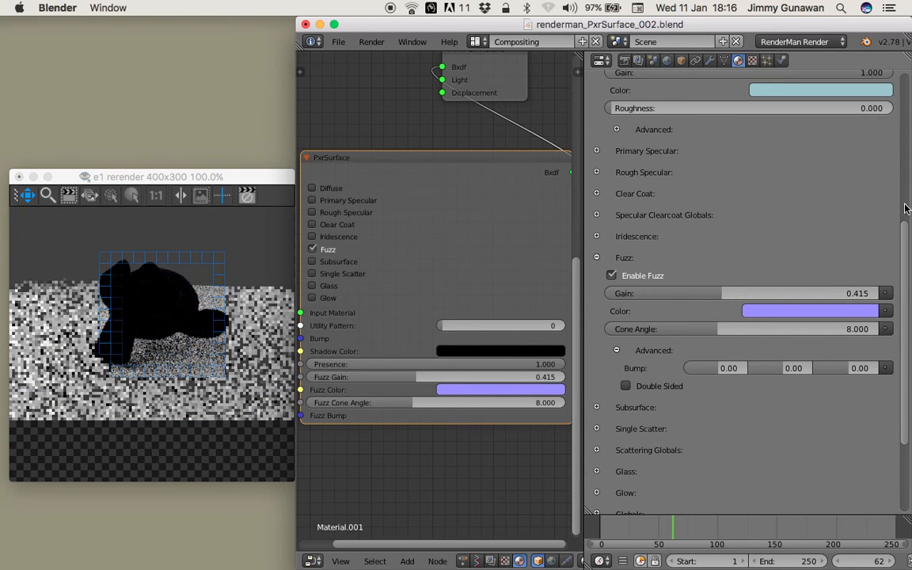
scroll(795, 221, up, 8)
click(611, 342)
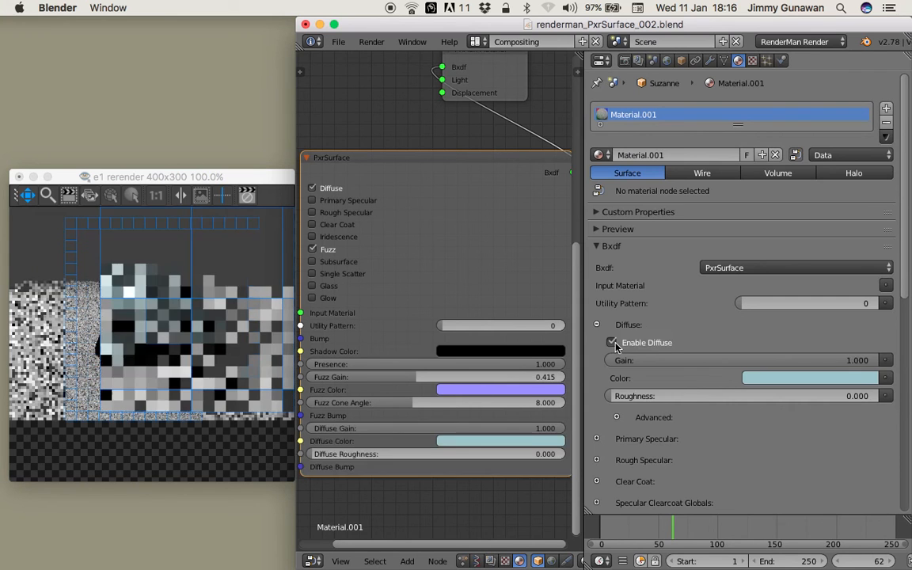
Set the Fuzz color to hot pink (R 1.000, G 0.027, B 0.492) and raise the Fuzz gain to 1.000.
scroll(871, 301, down, 7)
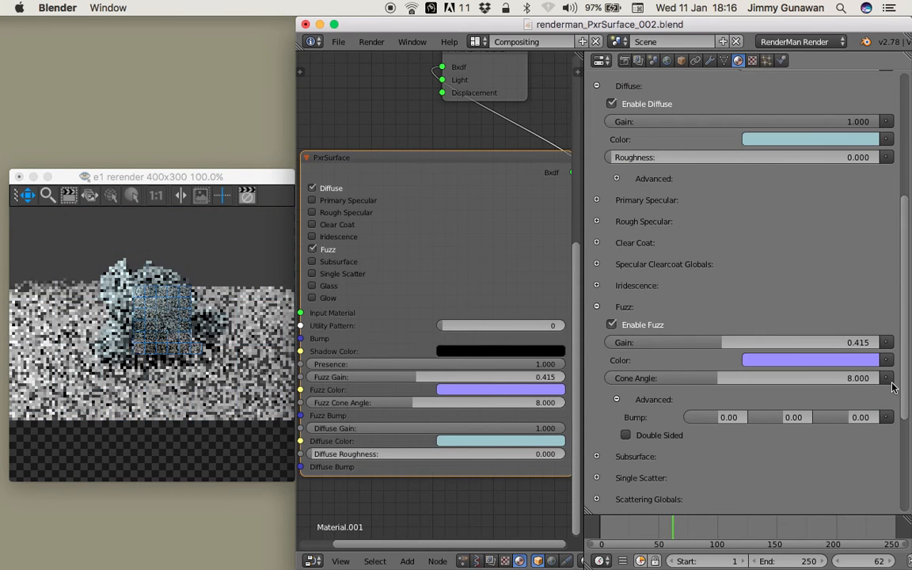
click(774, 356)
drag(820, 246, 830, 267)
drag(870, 194, 868, 167)
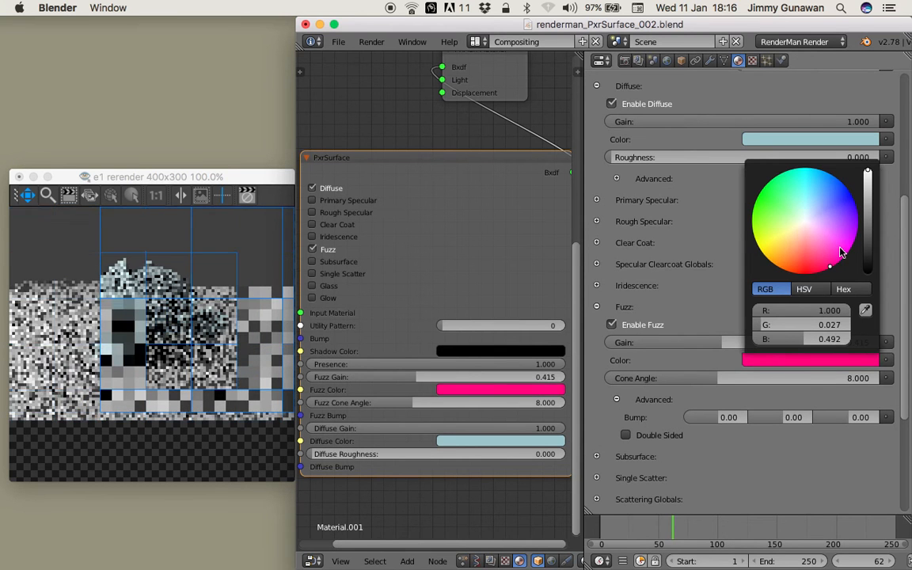
drag(706, 343, 868, 406)
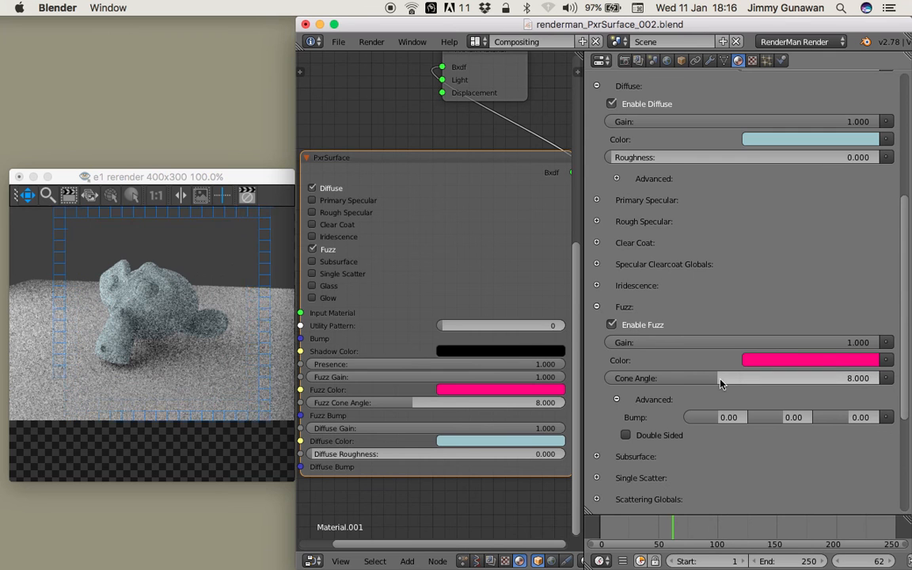
Try a Fuzz cone angle of 1.210 and raise it to 16.753.
drag(721, 383, 614, 379)
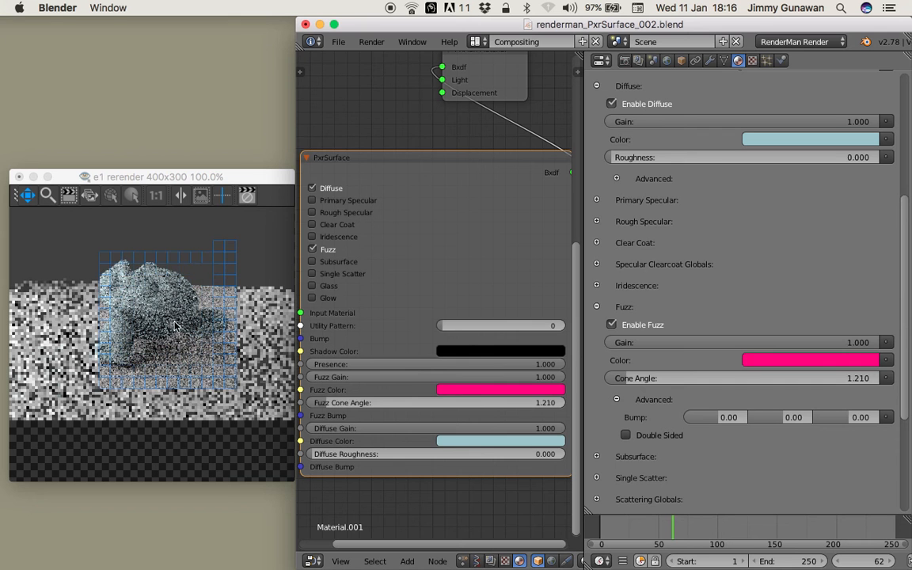
drag(679, 382, 834, 377)
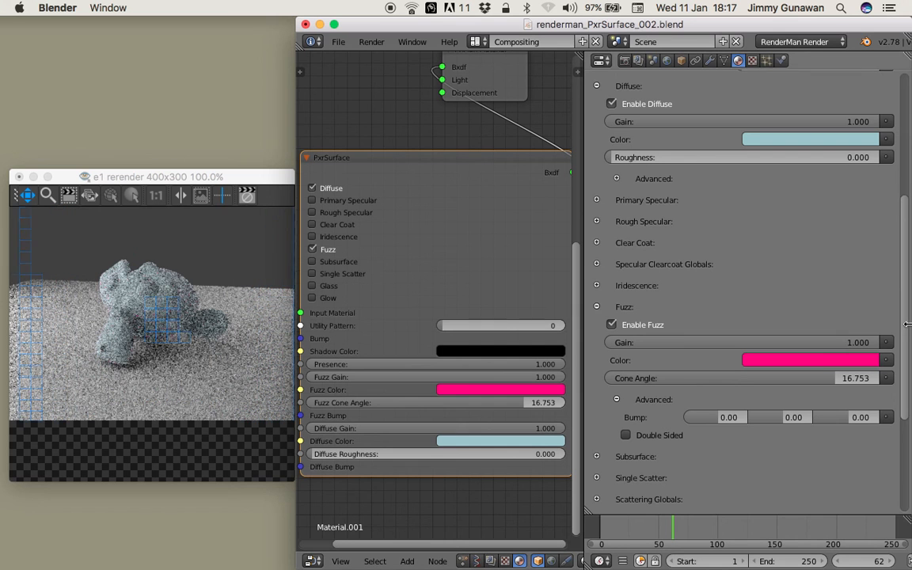
Disable the Diffuse lobe and set the Fuzz gain to 3.
scroll(905, 311, up, 1)
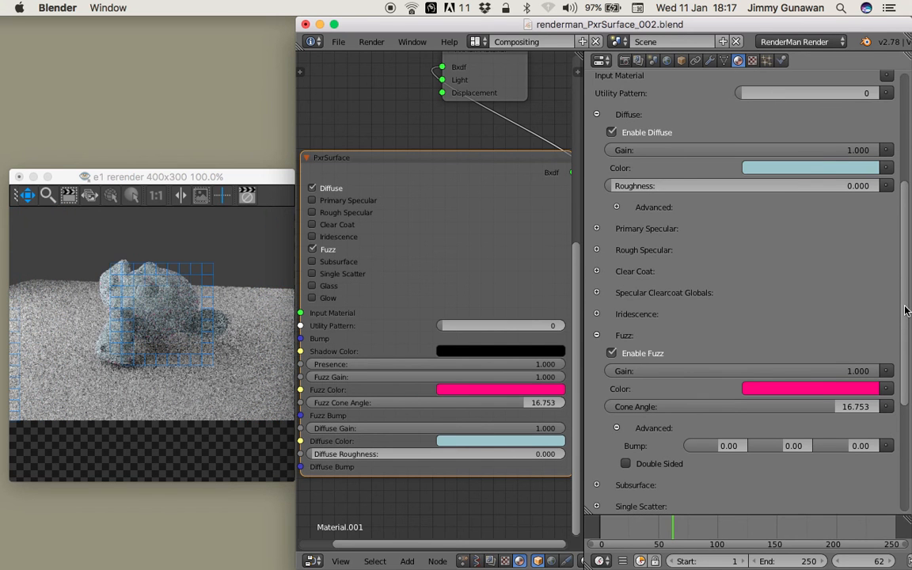
click(613, 132)
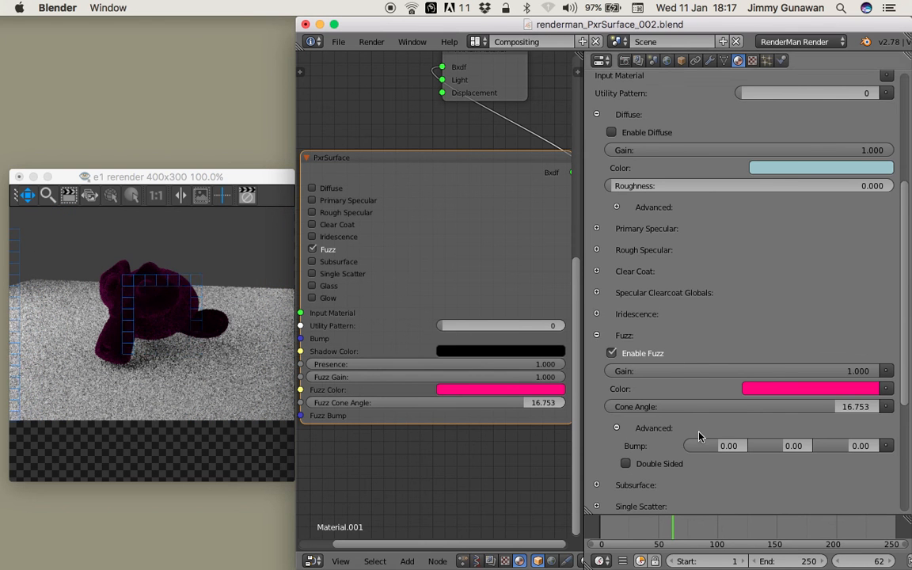
scroll(725, 334, down, 3)
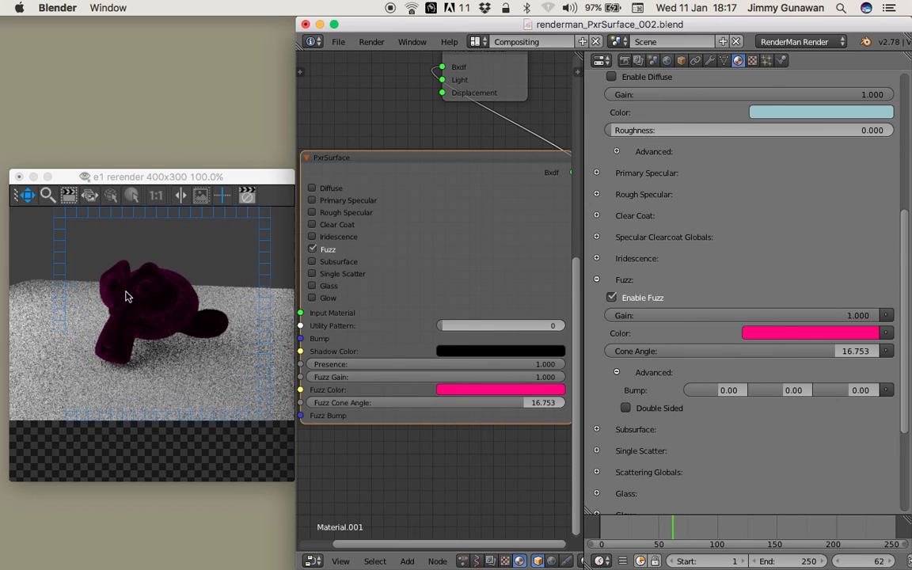
drag(773, 315, 883, 316)
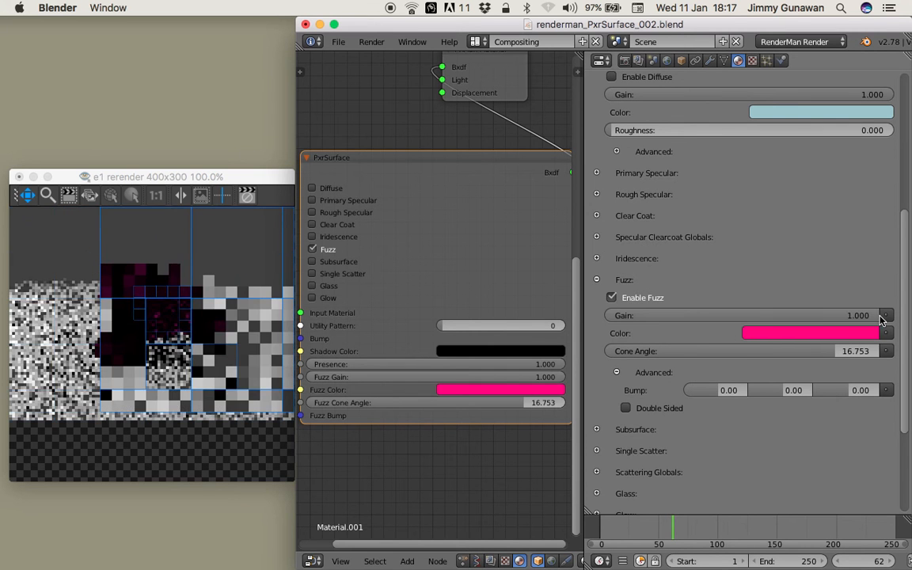
click(820, 316)
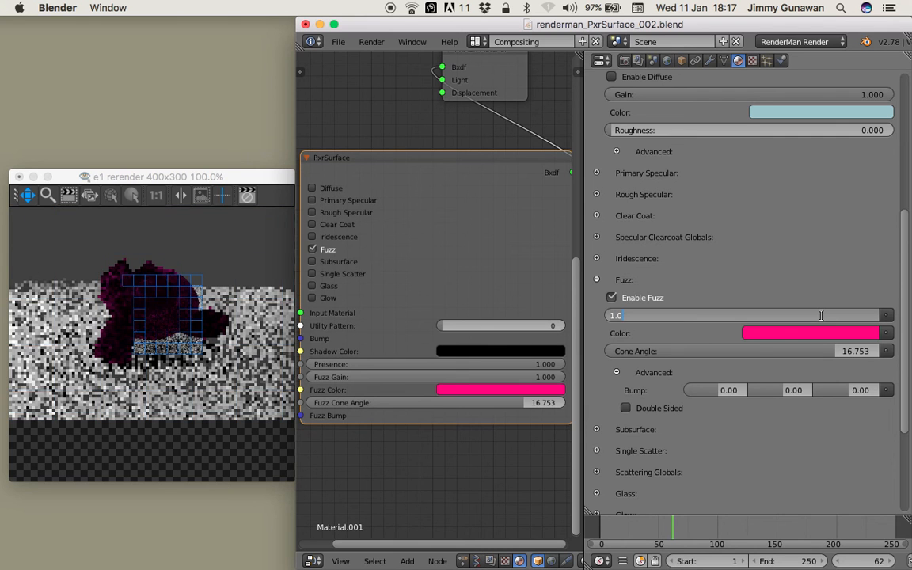
text(3)
key(Return)
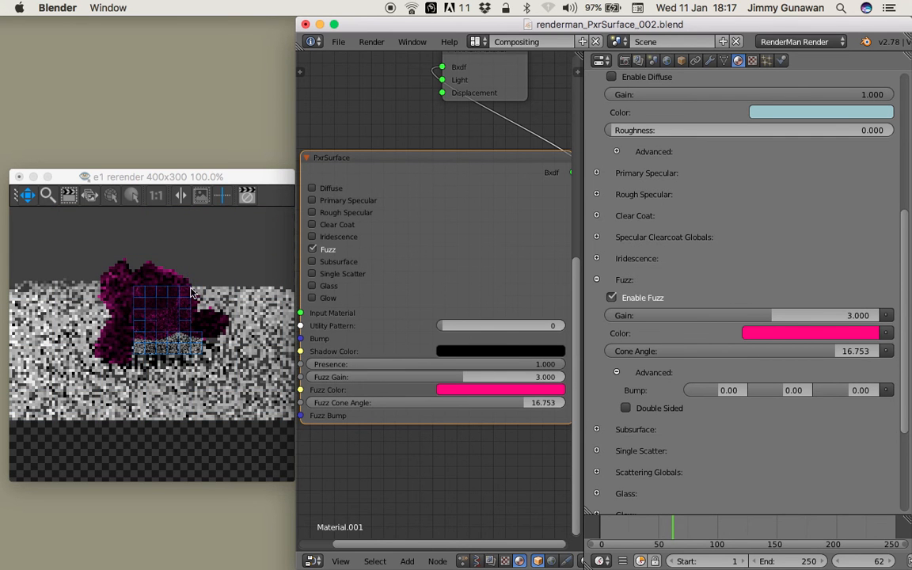
Lighten the Fuzz color from hot pink to a soft light pink.
click(775, 333)
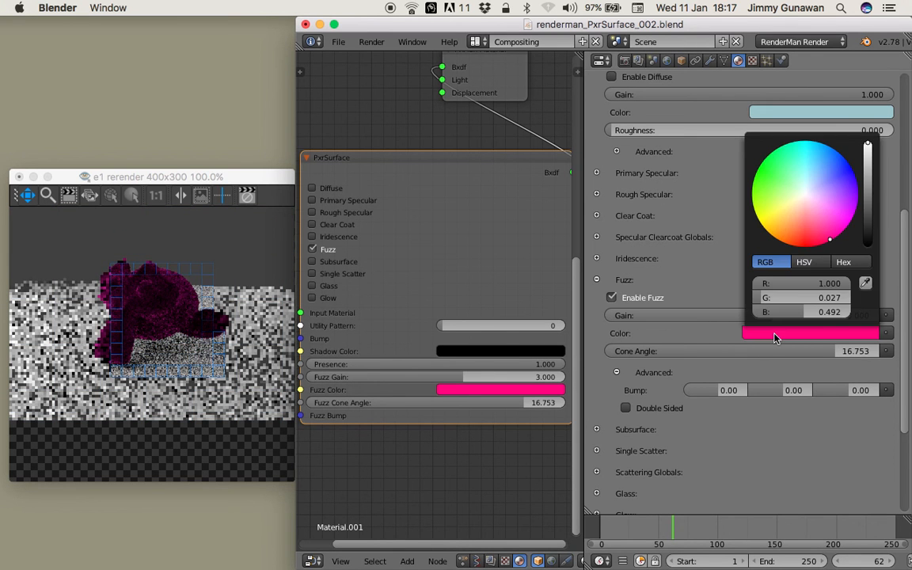
drag(818, 203, 819, 212)
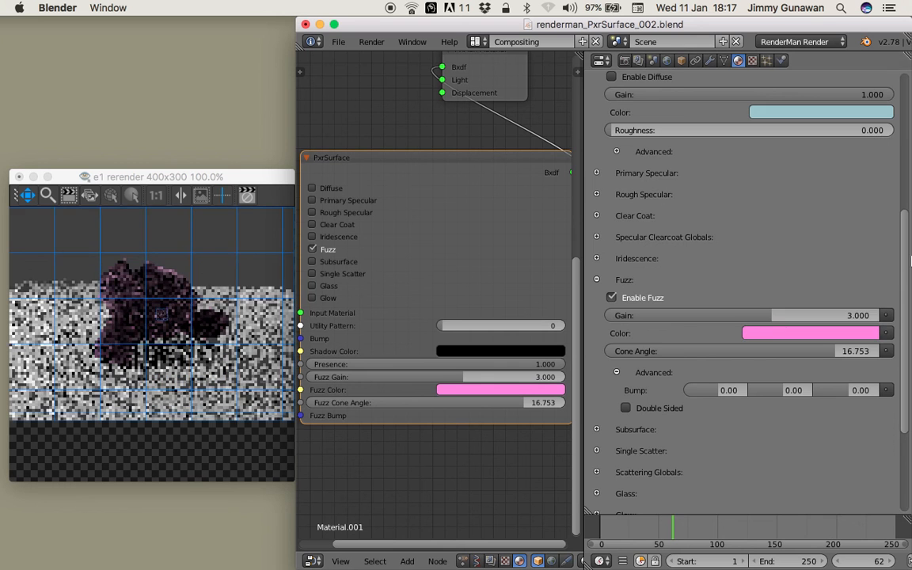
Enable the Diffuse lobe and set its color to peach (R 1.000, G 0.779, B 0.675).
scroll(791, 238, up, 3)
click(791, 204)
click(809, 285)
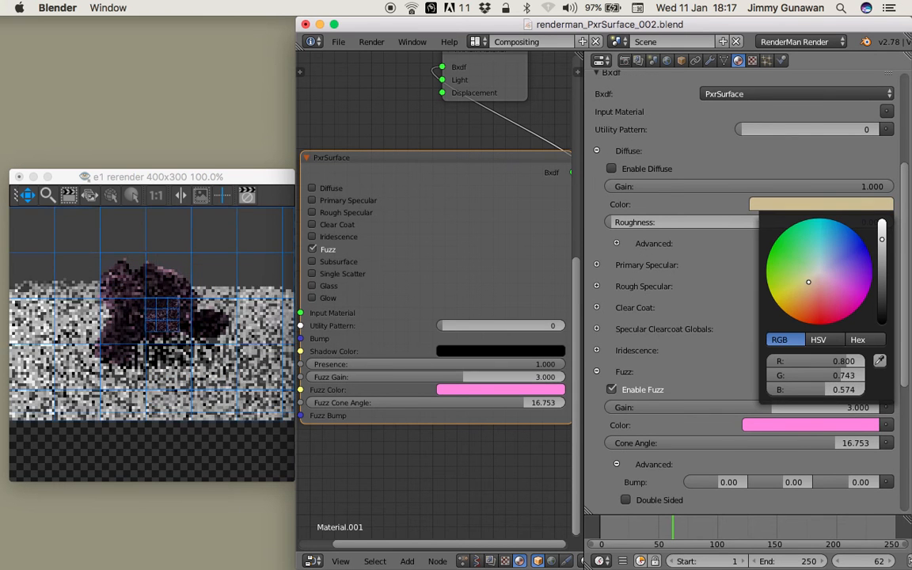
scroll(807, 284, up, 4)
click(800, 284)
click(610, 169)
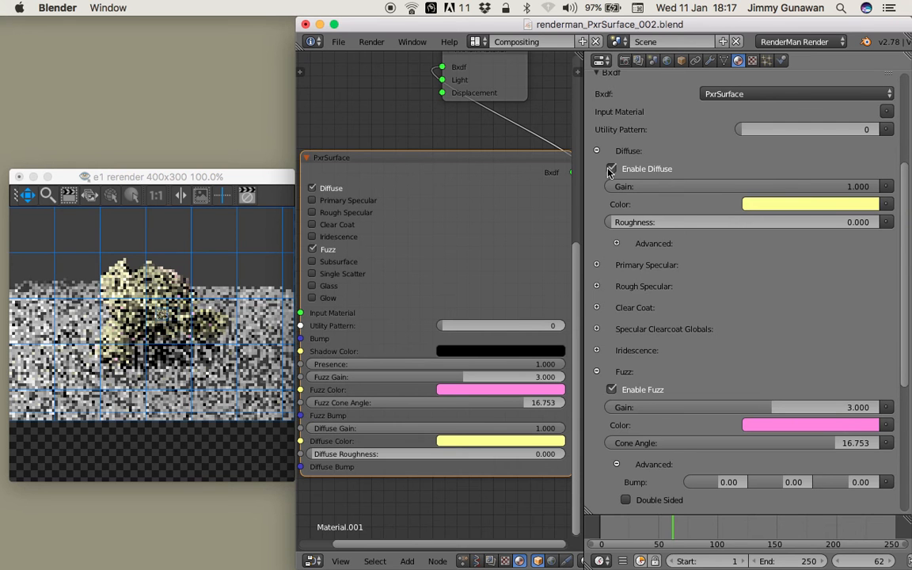
click(777, 204)
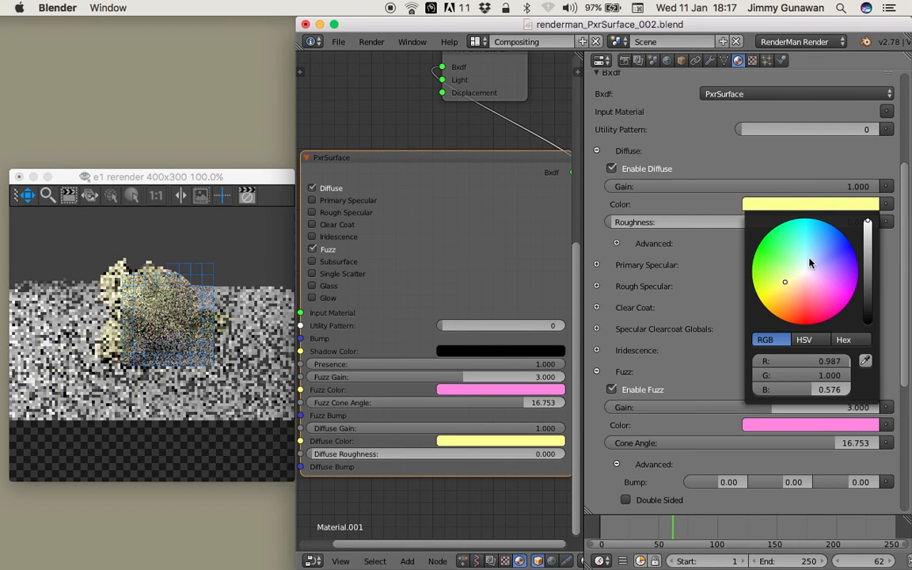
click(800, 276)
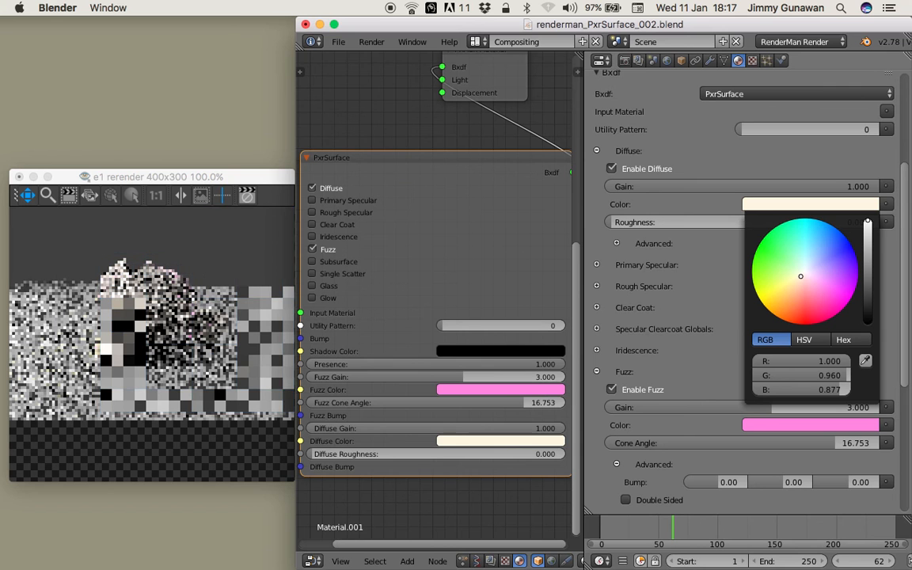
drag(800, 276, 800, 288)
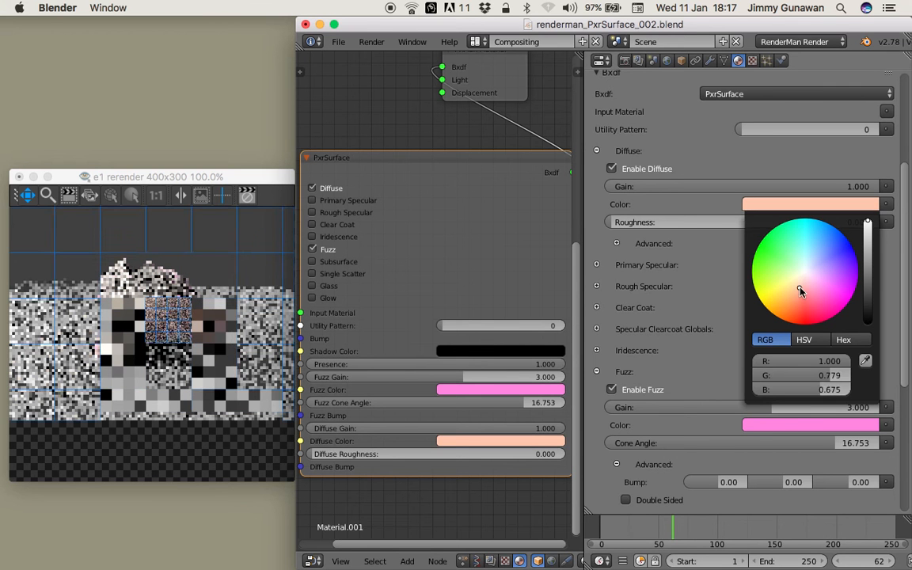
Save the scene as a new incremented version, renderman_PxrSurface_003.blend.
click(338, 41)
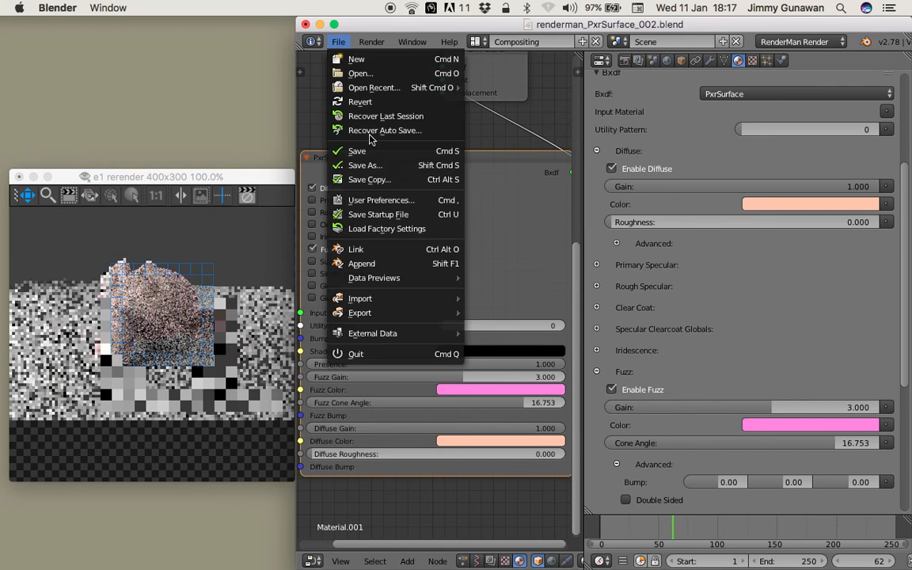
click(375, 167)
key(KP_Add)
key(Return)
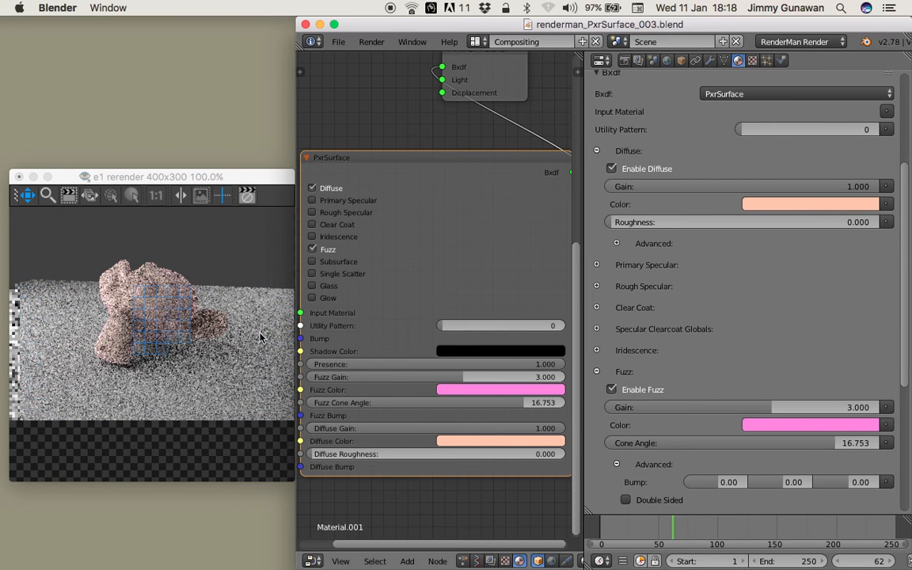
Collapse the Fuzz settings and enable the Subsurface lobe, moving the PxrSurface node up to show all its parameters.
scroll(906, 386, down, 1)
scroll(907, 386, down, 5)
click(597, 187)
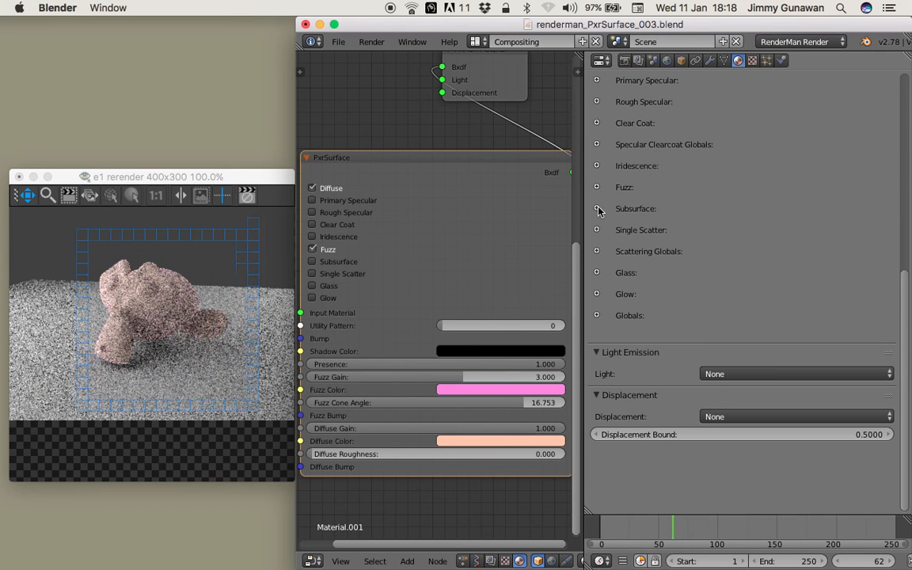
click(597, 209)
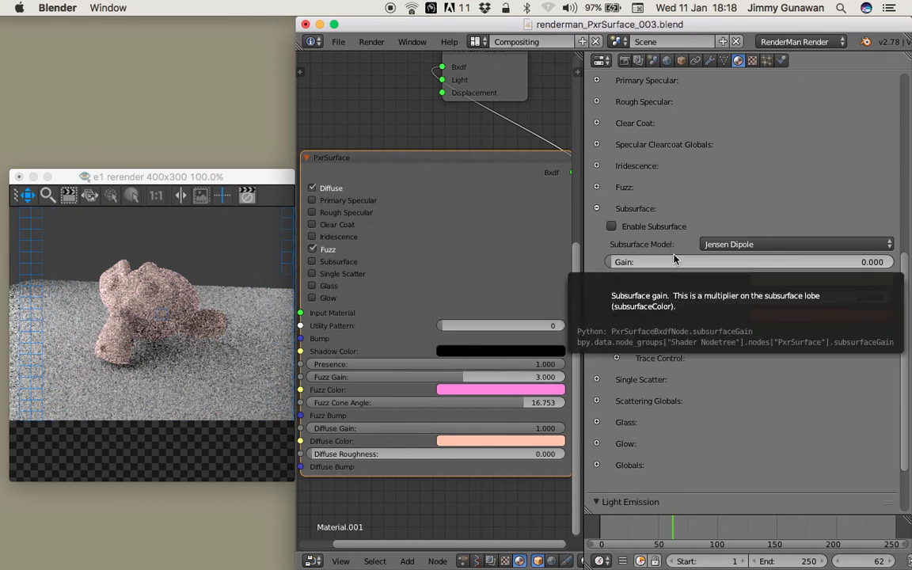
click(611, 227)
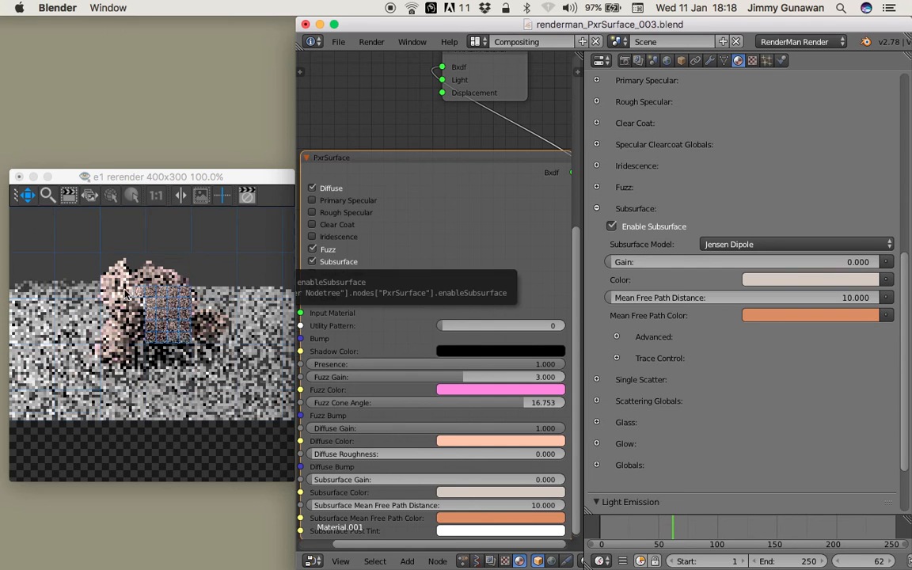
drag(345, 168, 347, 132)
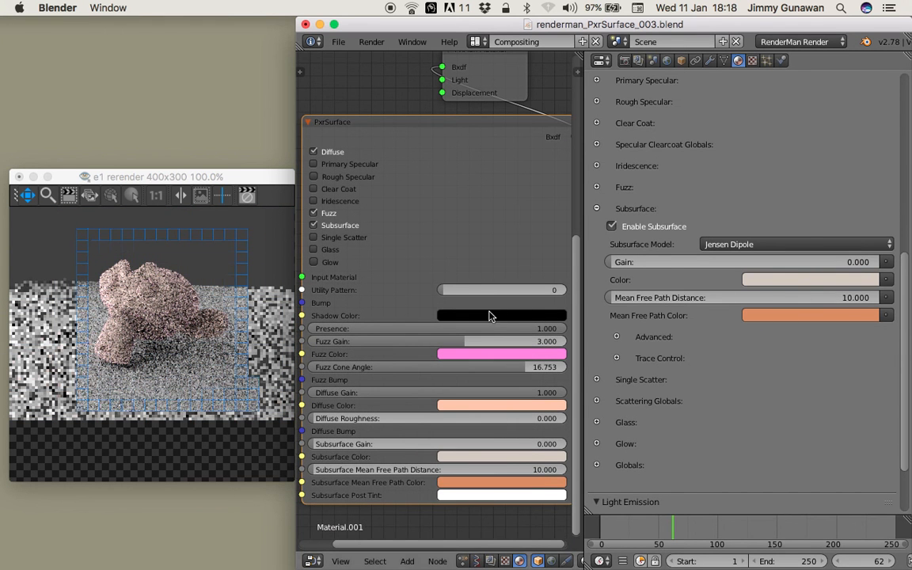
Set the Subsurface color to bright green and the mean free path color to blue (R 0.081, G 0.029, B 0.851).
click(772, 280)
drag(807, 188, 756, 127)
click(780, 316)
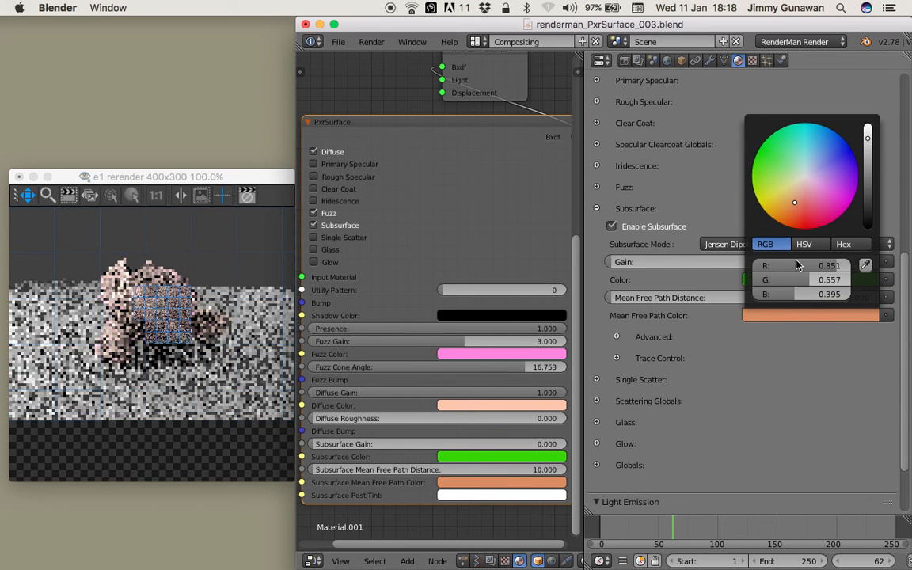
drag(794, 203, 851, 152)
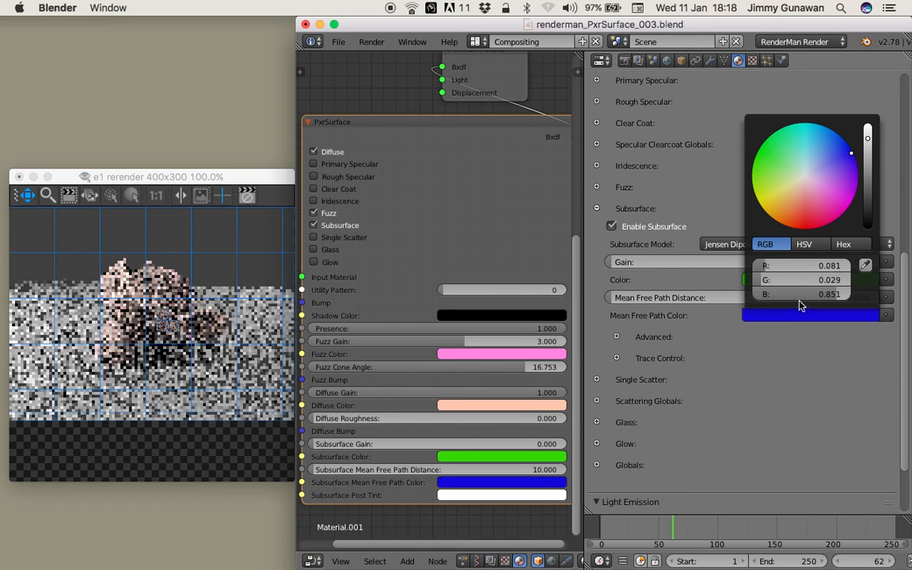
Try a Subsurface gain of 0.578 with the Jensen Dipole subsurface model.
scroll(817, 273, down, 1)
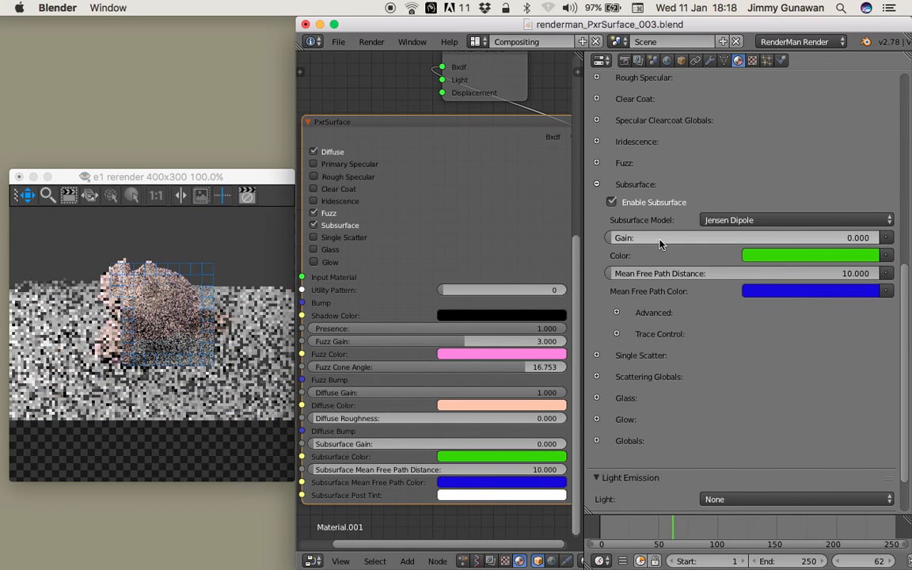
drag(662, 242, 685, 246)
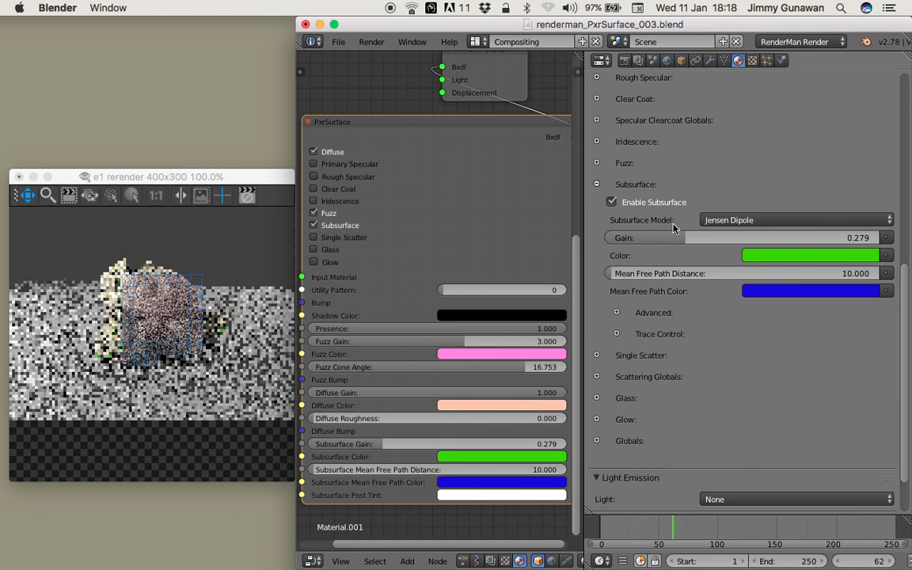
drag(686, 237, 765, 236)
click(768, 219)
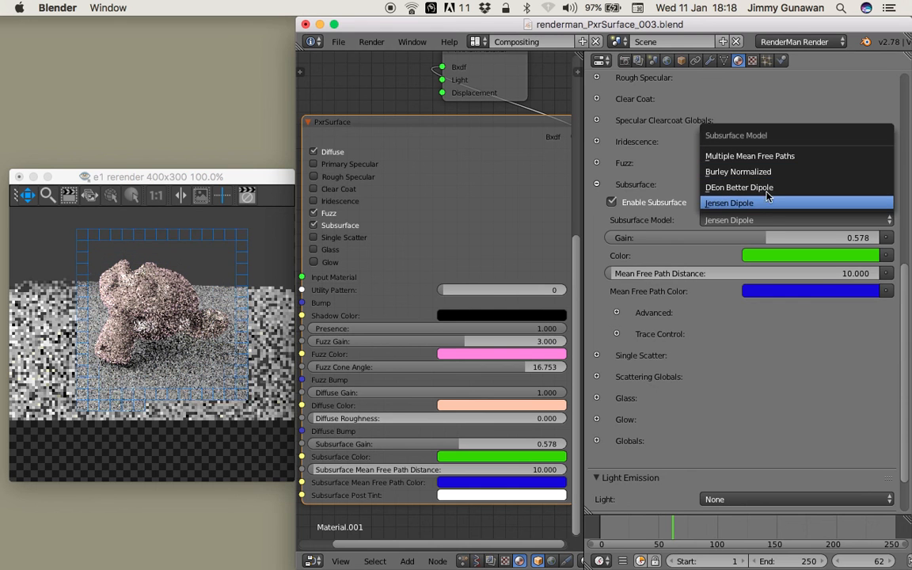
click(761, 203)
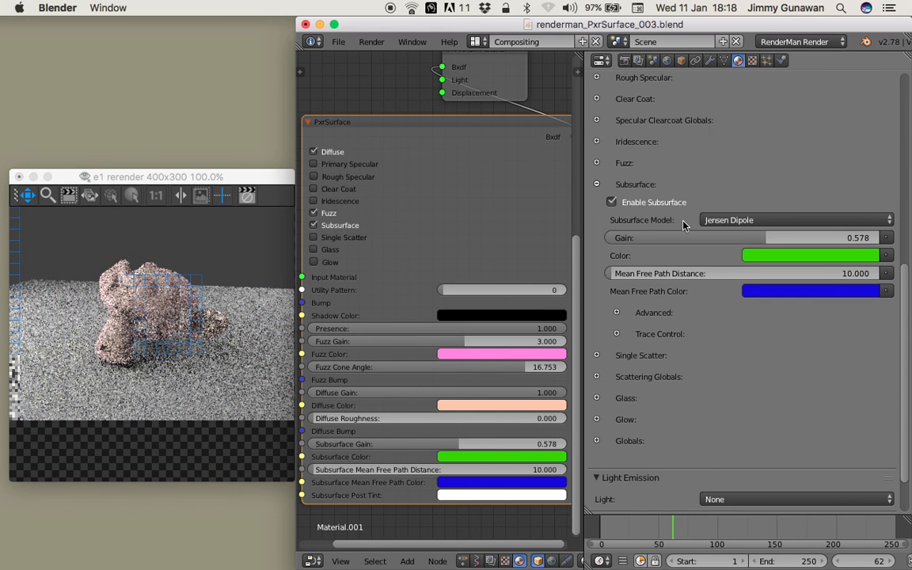
scroll(908, 231, up, 3)
scroll(907, 231, up, 10)
scroll(908, 261, down, 5)
scroll(907, 282, down, 6)
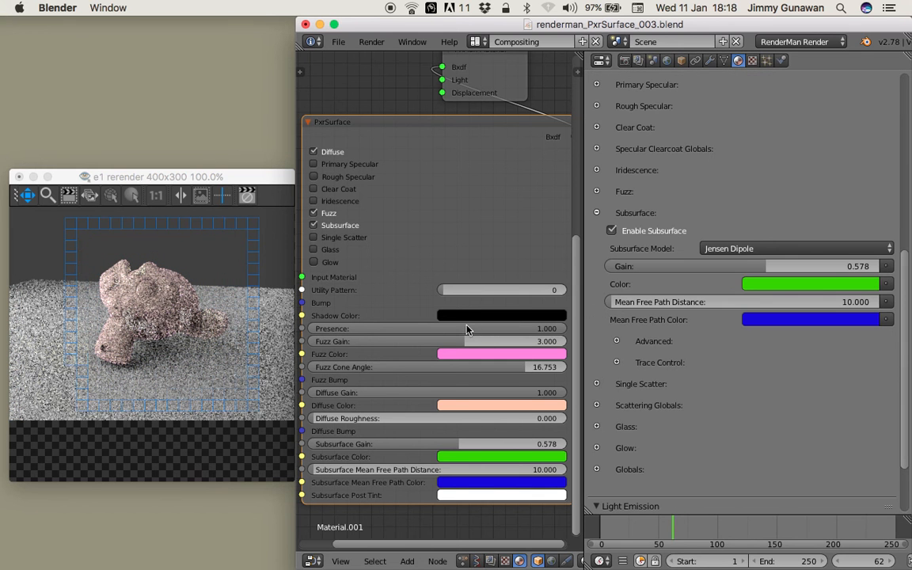
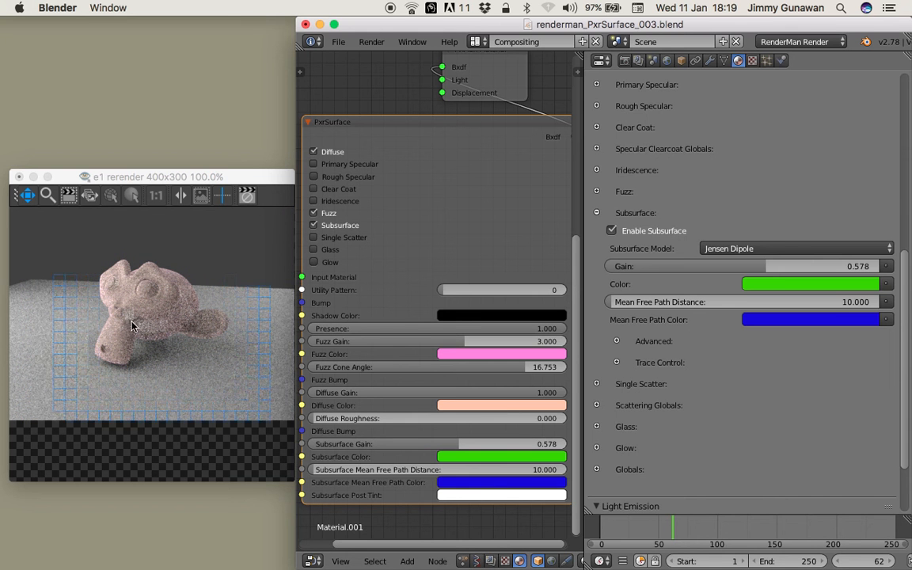
Disable the Fuzz lobe so that only Diffuse and Subsurface stay enabled.
drag(910, 299, 910, 218)
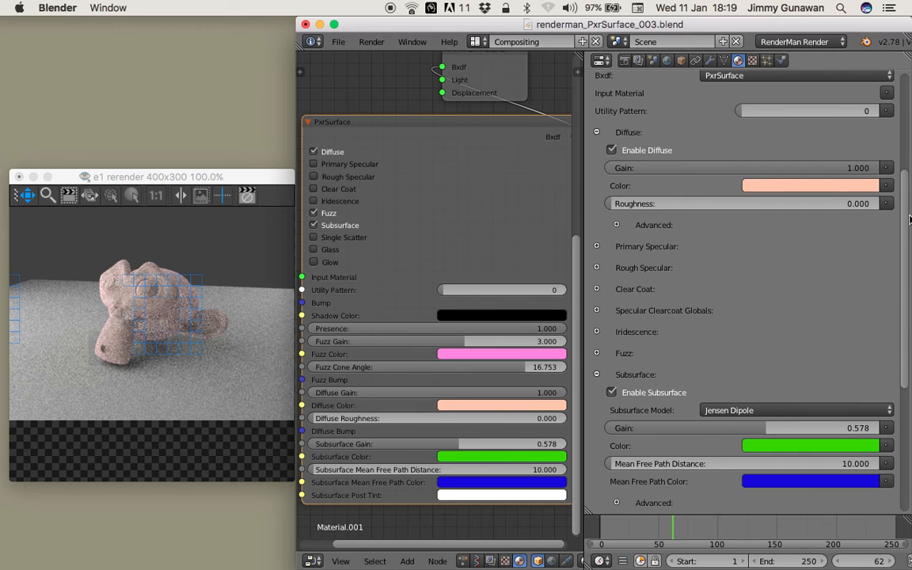
click(597, 353)
click(611, 371)
click(597, 352)
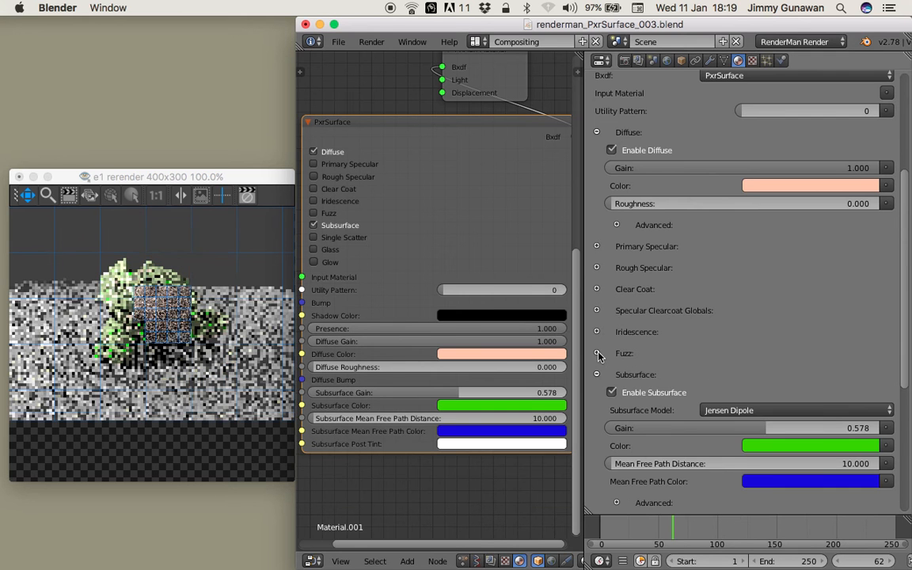
Switch the Diffuse lobe off and on again, and try a near-white Diffuse color (R 0.919, G 0.987, B 1.000).
click(611, 149)
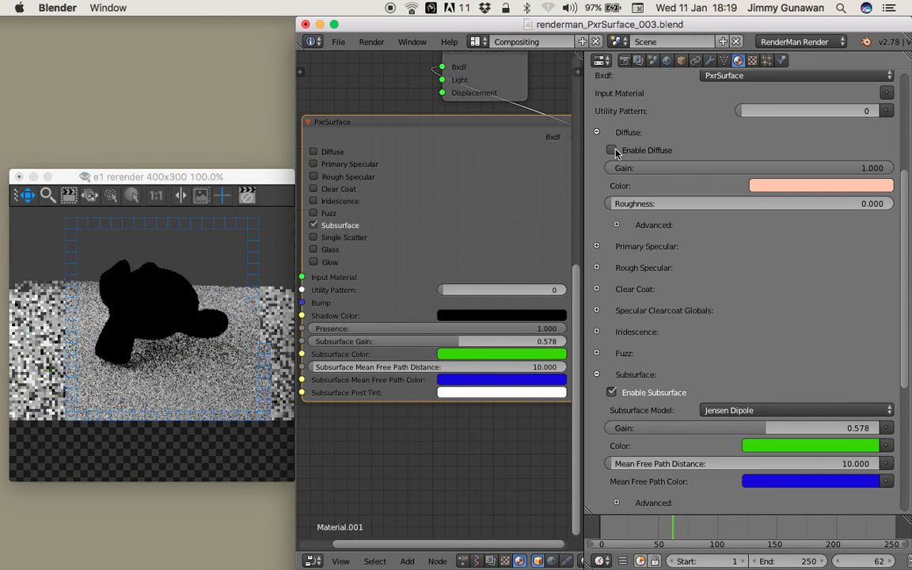
click(621, 152)
click(775, 186)
drag(788, 250, 804, 253)
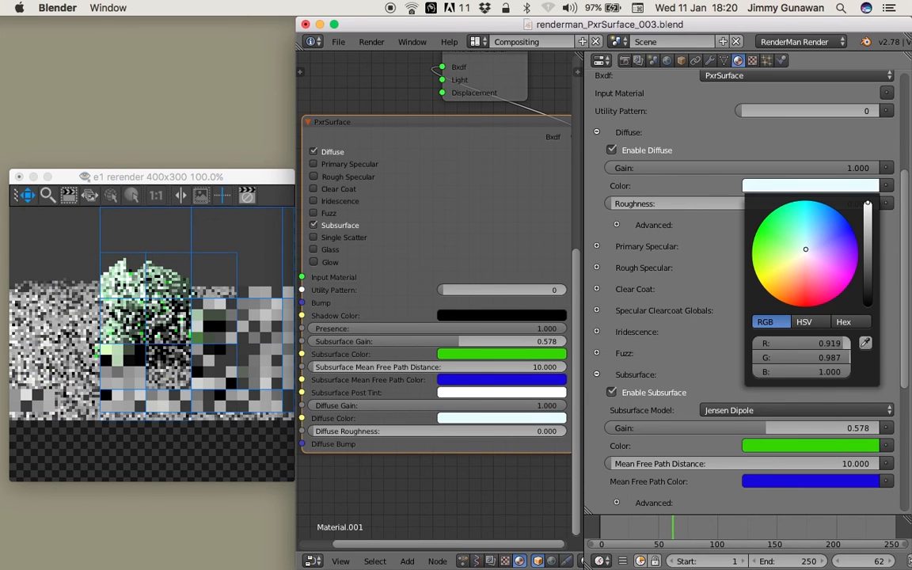
Try a red Subsurface color (R 0.830, G 0.000, B 0.155).
scroll(907, 273, down, 1)
drag(907, 273, 907, 330)
click(812, 310)
drag(820, 192, 816, 219)
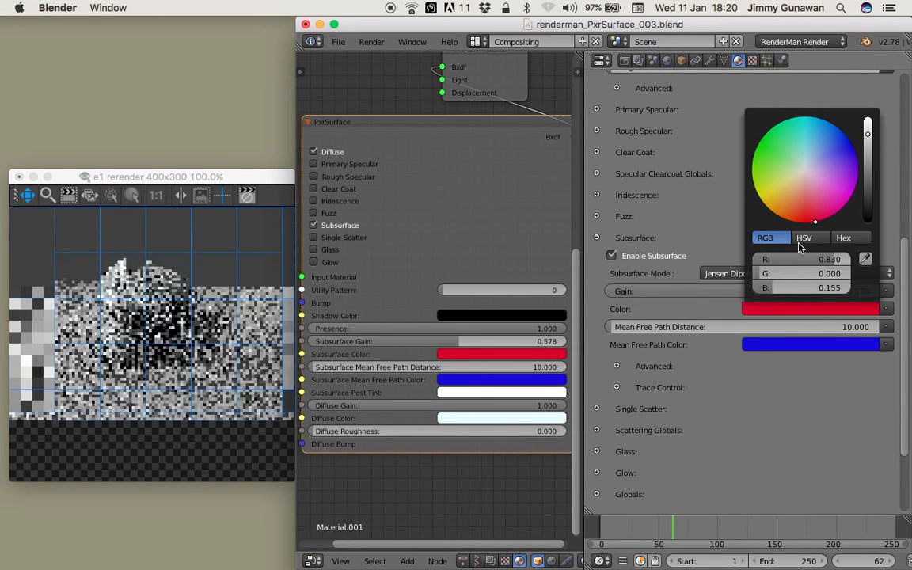
Try a much larger Subsurface mean free path distance of 1283.210.
drag(655, 336, 622, 331)
drag(687, 329, 910, 329)
drag(849, 329, 680, 326)
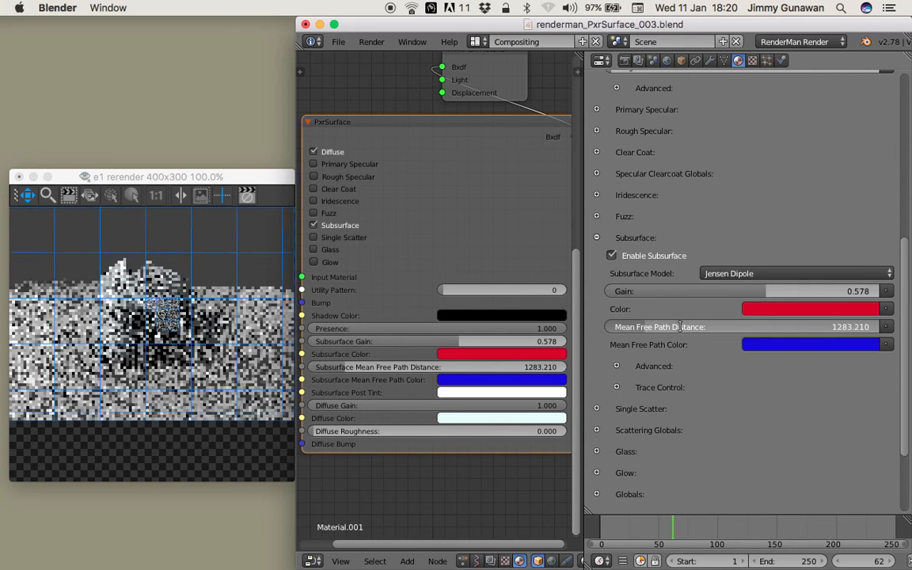
Set the Subsurface mean free path distance to 0.020 and raise the Subsurface gain to 0.942.
double_click(679, 326)
text(0.2)
key(Return)
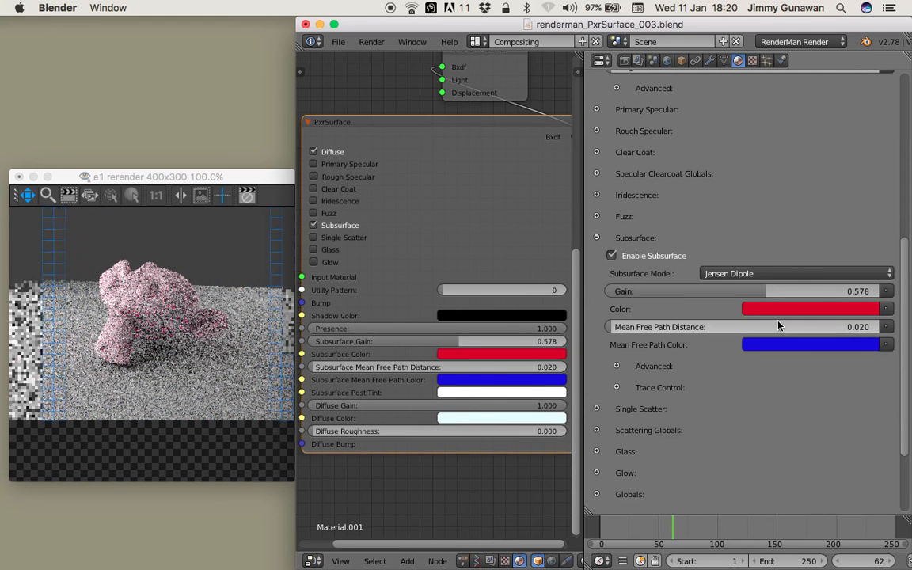
drag(758, 297, 904, 293)
scroll(870, 295, down, 2)
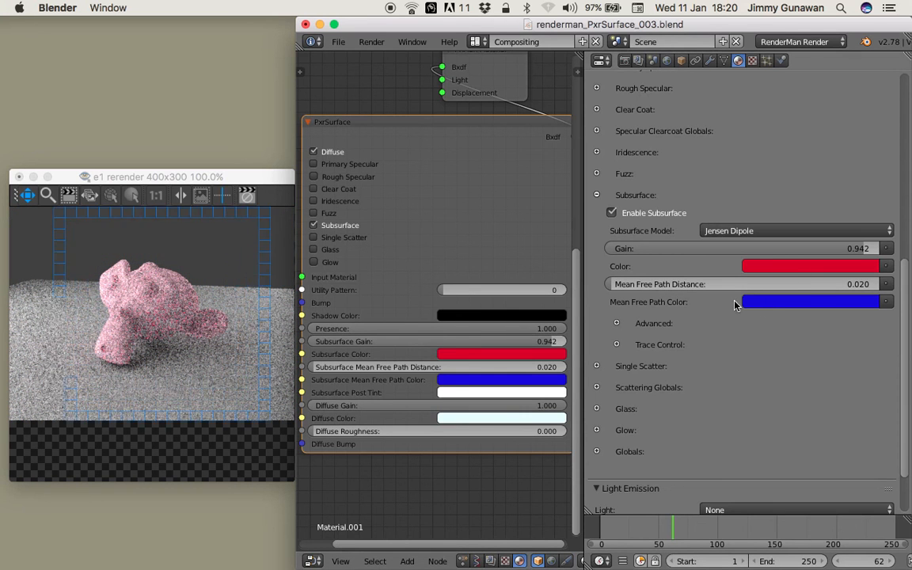
Change the Diffuse color to a pale cream yellow.
drag(903, 287, 909, 166)
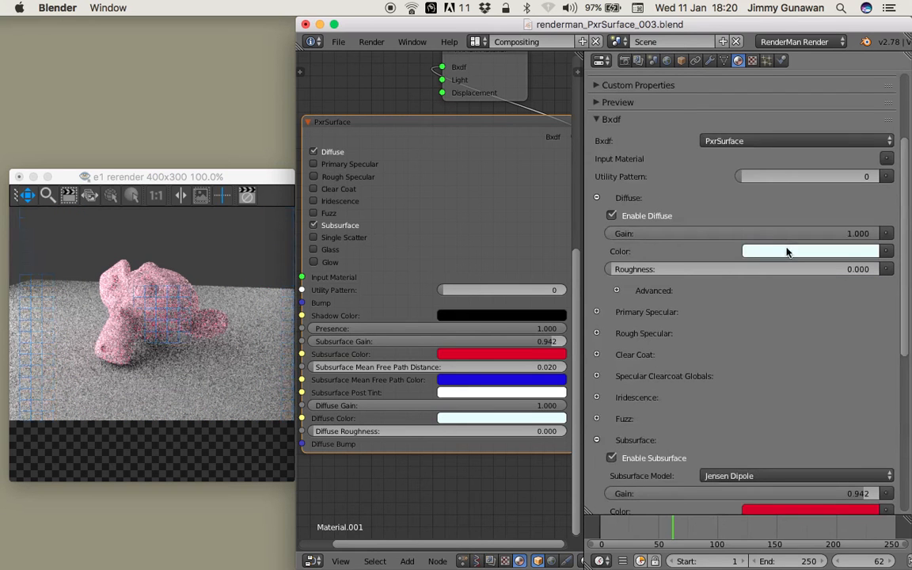
drag(908, 253, 910, 314)
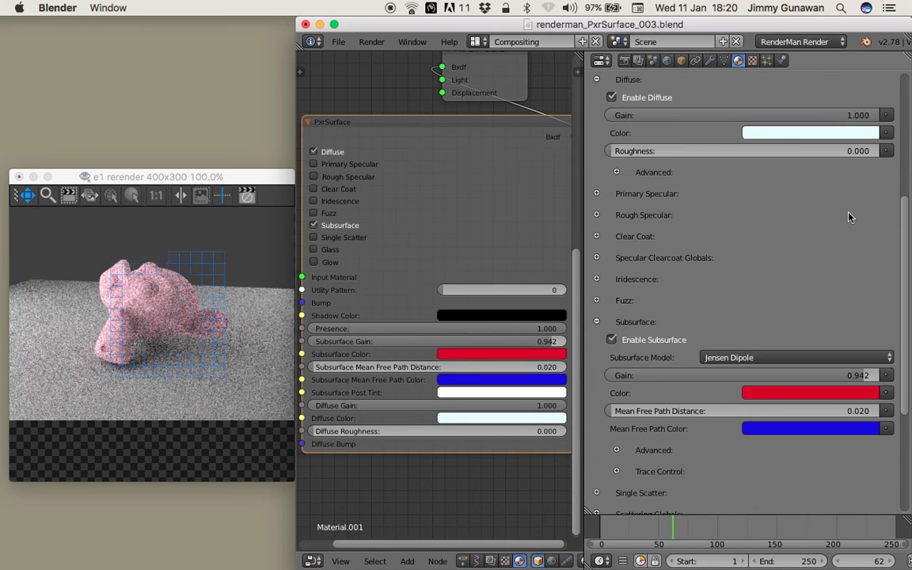
click(807, 134)
click(800, 206)
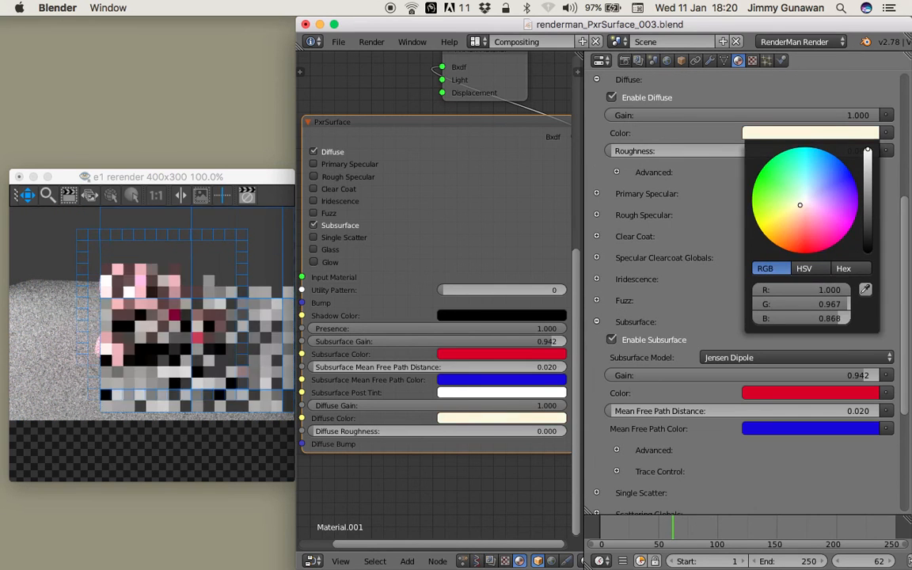
click(785, 134)
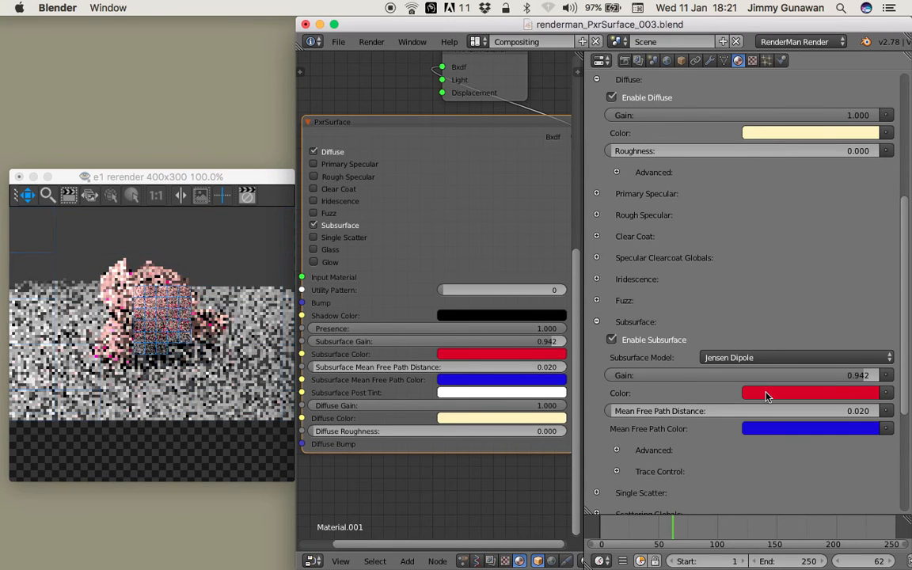
Change the Subsurface color to a pale green.
scroll(689, 352, down, 4)
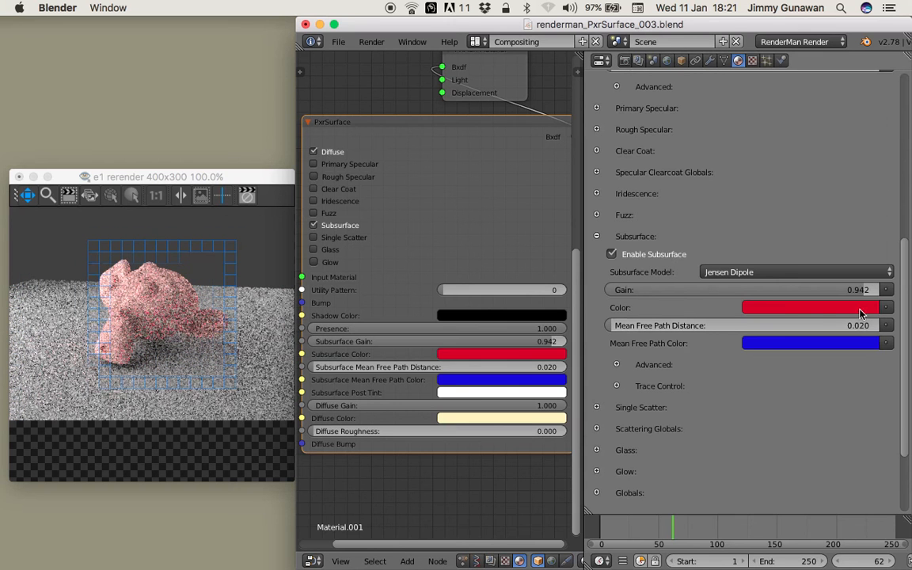
click(773, 310)
click(808, 174)
mouse_move(808, 174)
mouse_down()
mouse_move(799, 193)
mouse_move(789, 167)
mouse_up()
scroll(792, 300, down, 3)
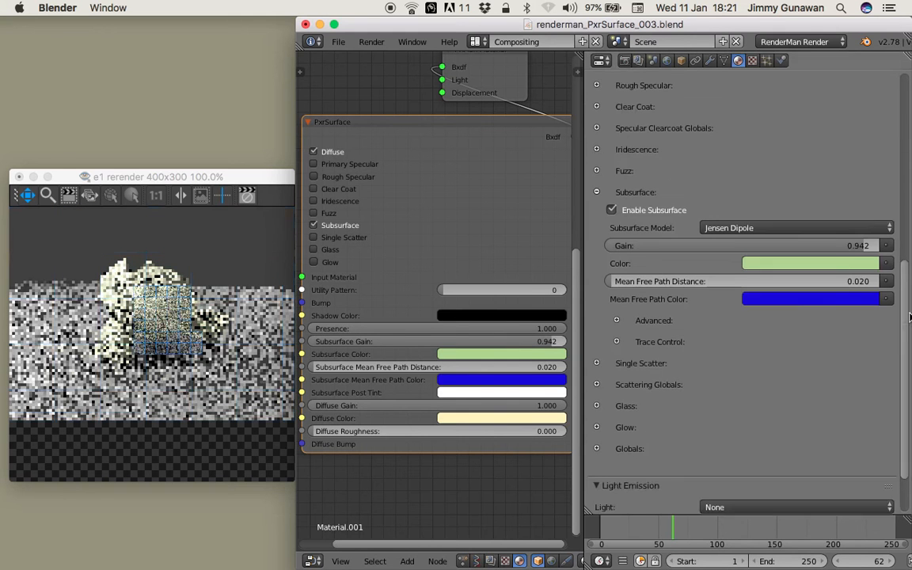
Look through the Subsurface Advanced and Trace Control settings and collapse both groups again.
click(617, 331)
click(616, 308)
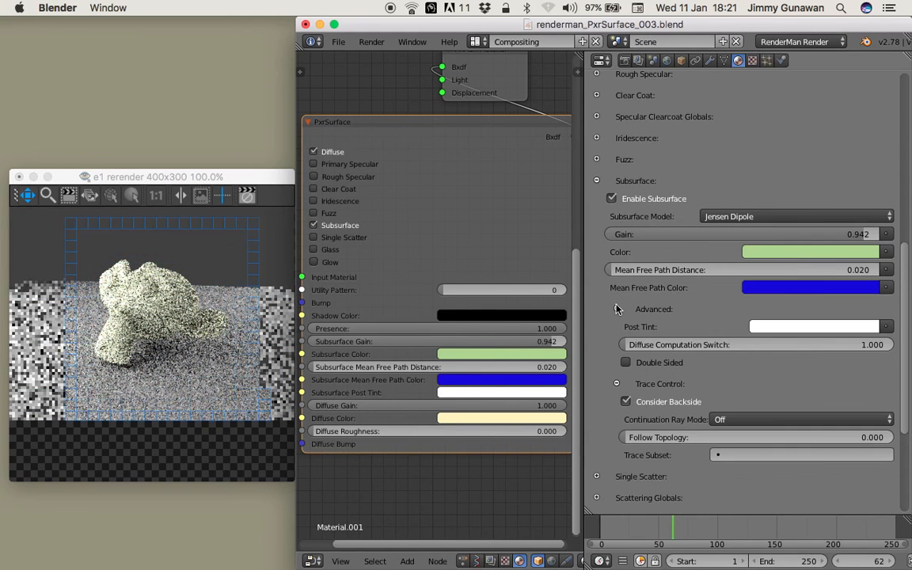
click(616, 309)
click(616, 330)
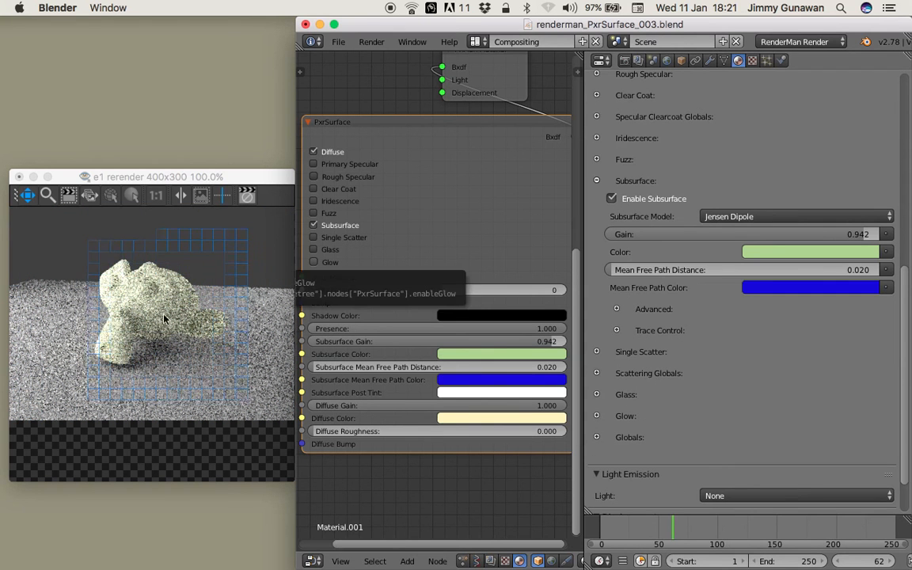
Disable the Subsurface lobe, expand the Single Scatter settings and enable Single Scatter.
click(613, 199)
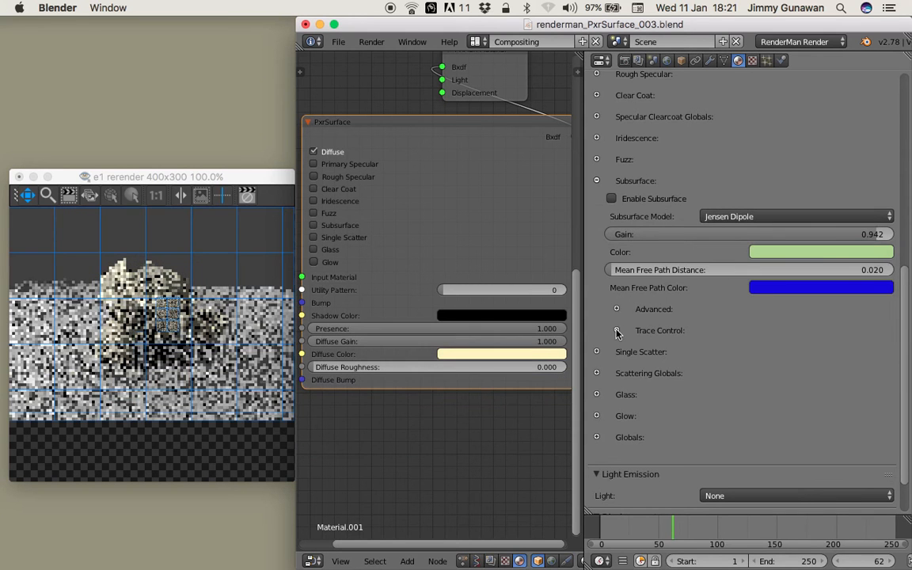
click(596, 352)
scroll(616, 372, down, 3)
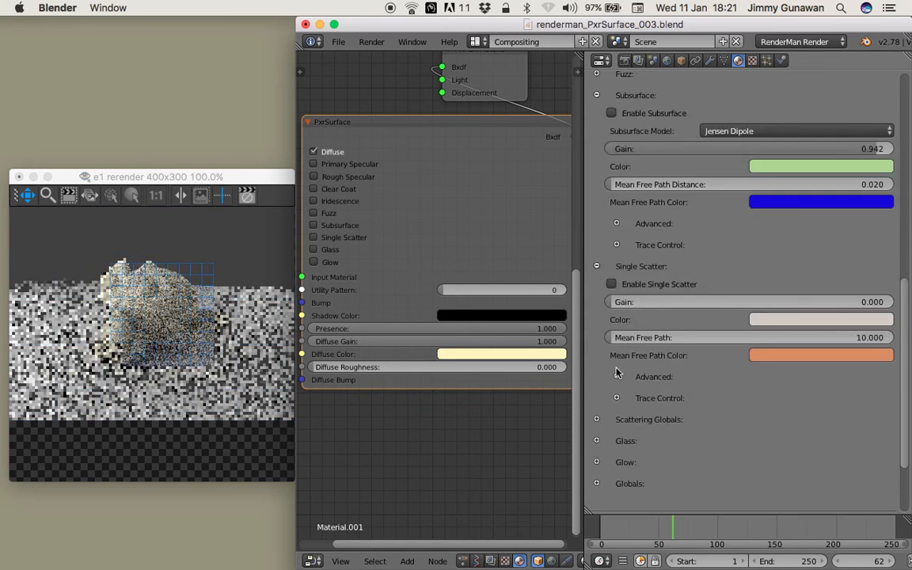
click(617, 285)
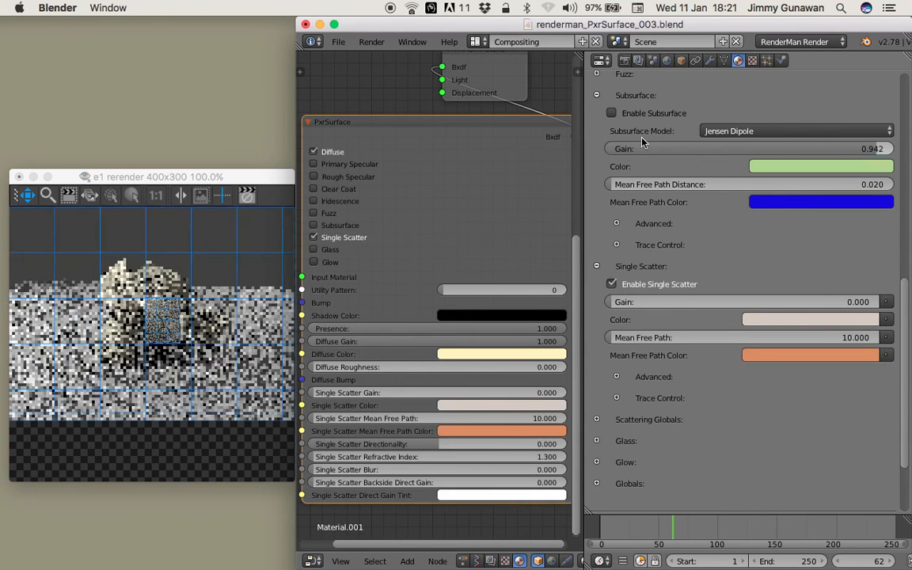
Change the Single Scatter color to magenta and its mean free path color to a mint green.
click(772, 321)
mouse_move(798, 204)
mouse_down()
mouse_move(791, 209)
mouse_move(827, 210)
mouse_up()
click(809, 319)
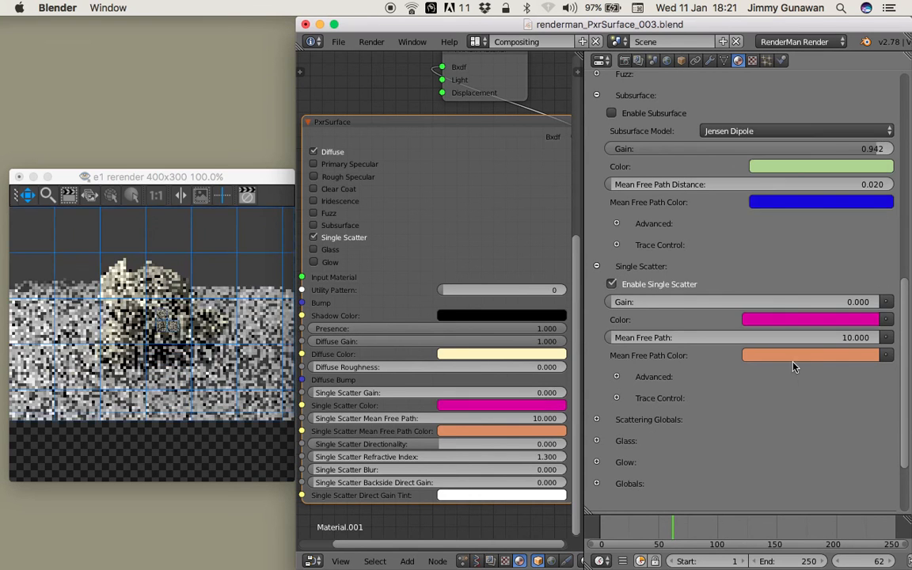
click(810, 355)
drag(794, 242, 789, 182)
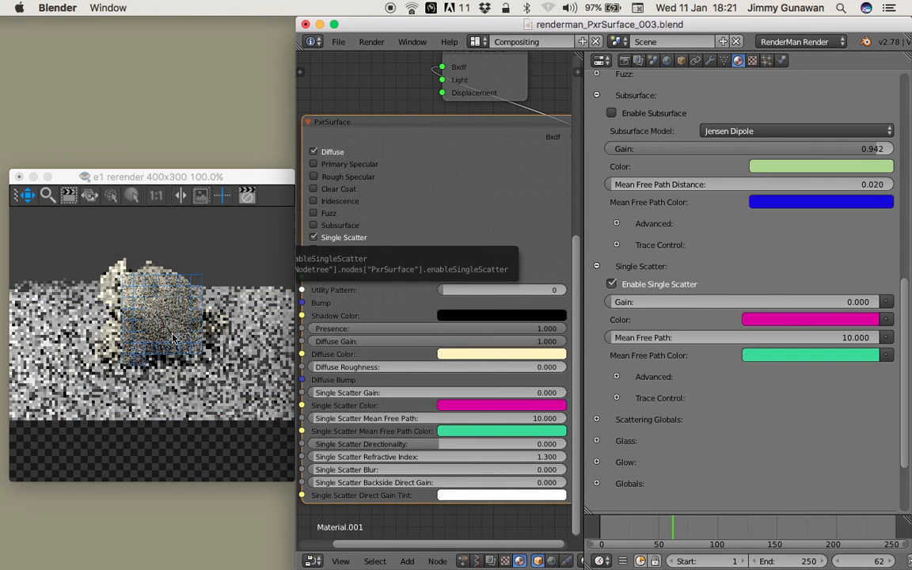
Collapse the Subsurface settings and raise the Single Scatter gain to 0.926.
scroll(752, 277, up, 2)
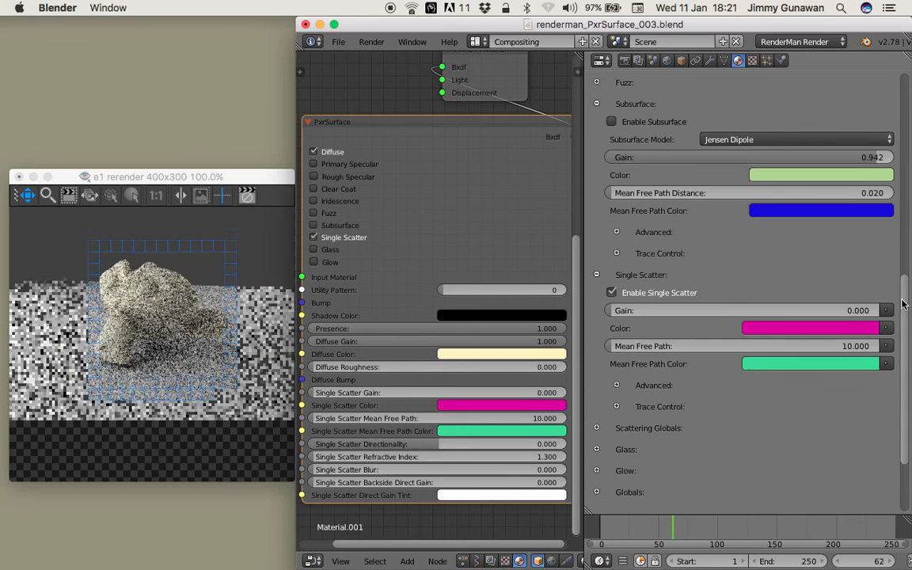
click(599, 118)
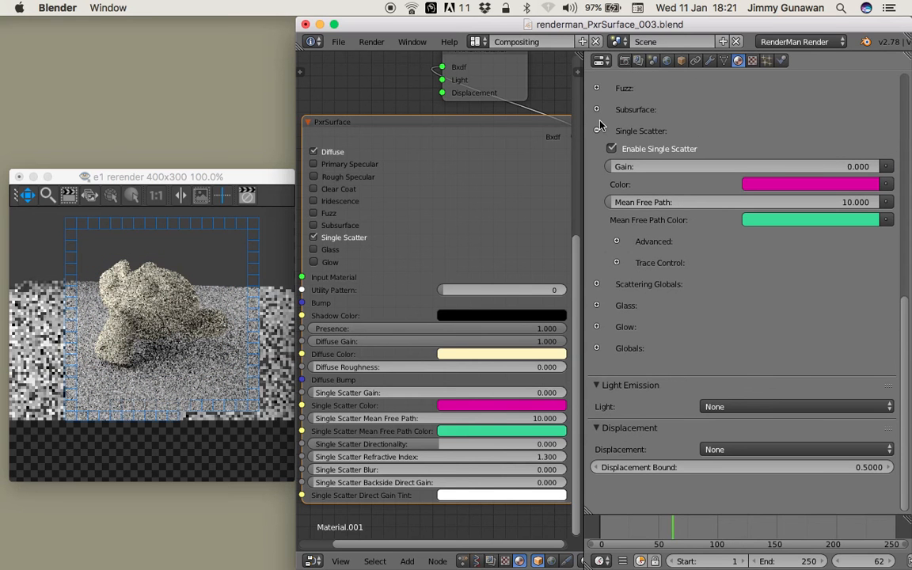
drag(659, 167, 888, 167)
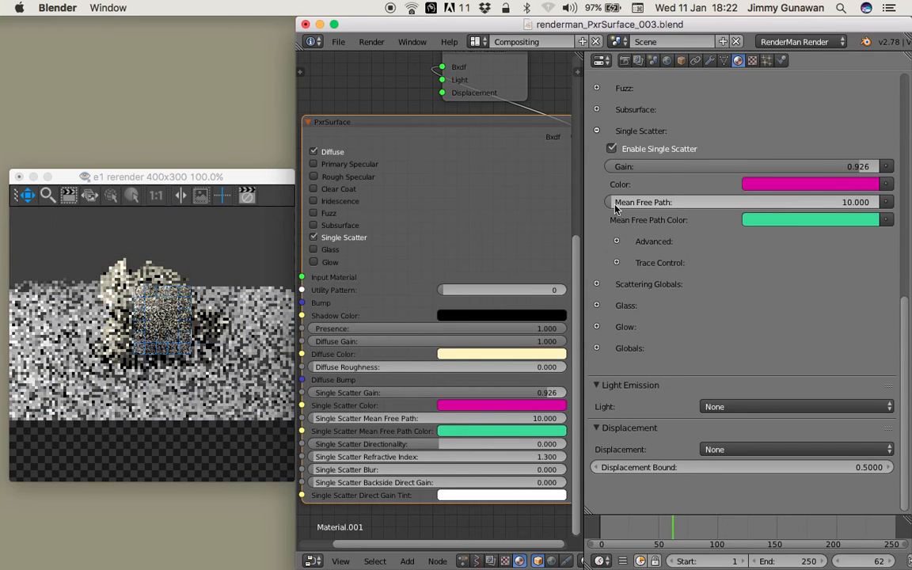
Try Single Scatter mean free path values of 4 and 1.
click(825, 202)
text(4)
key(Return)
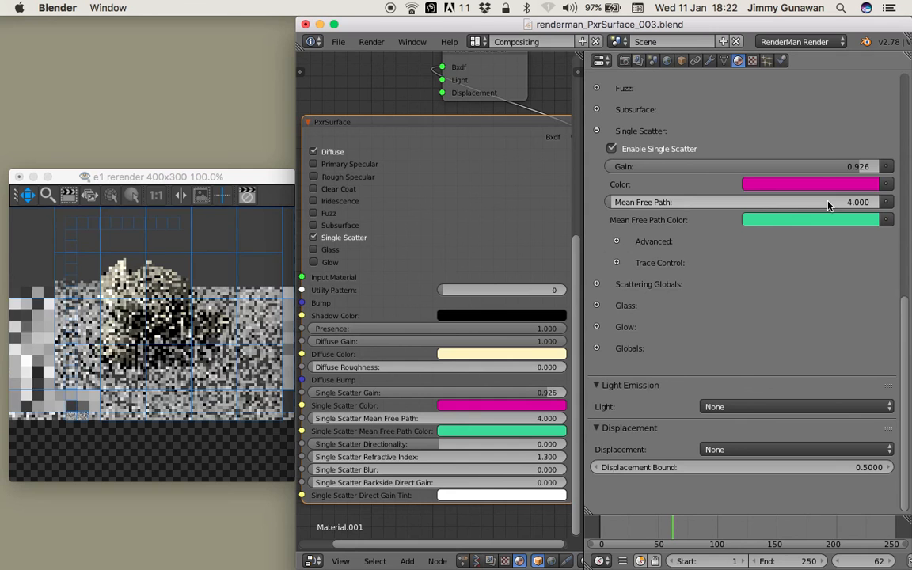
click(777, 207)
text(1)
key(Return)
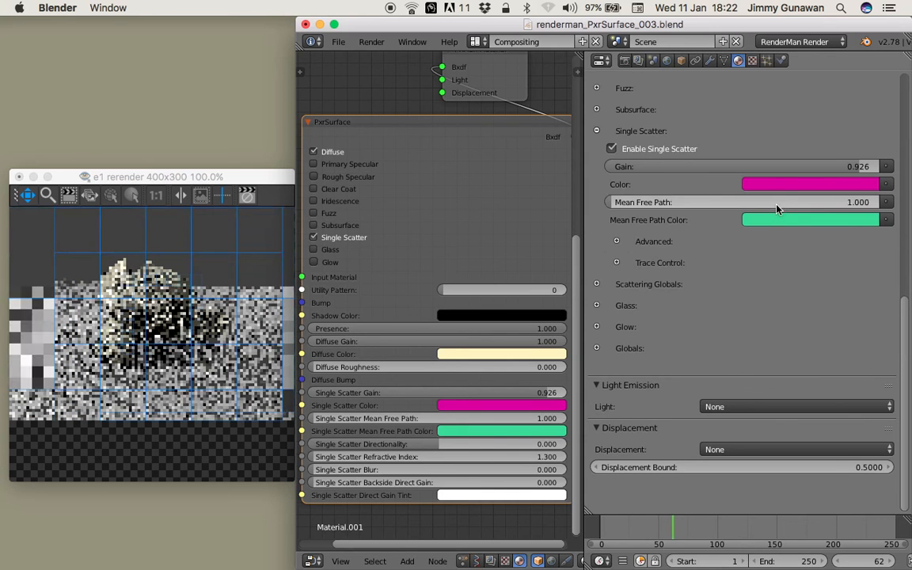
Set the Single Scatter mean free path to 0.04.
click(778, 207)
text(0.04)
key(Return)
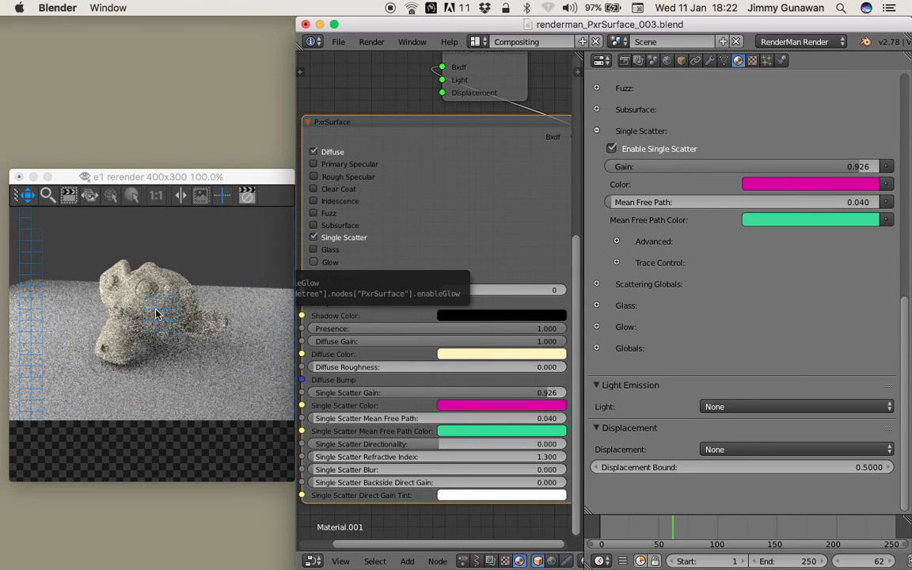
Disable and collapse the Single Scatter lobe, and enable Glass with its settings expanded.
click(614, 150)
click(596, 130)
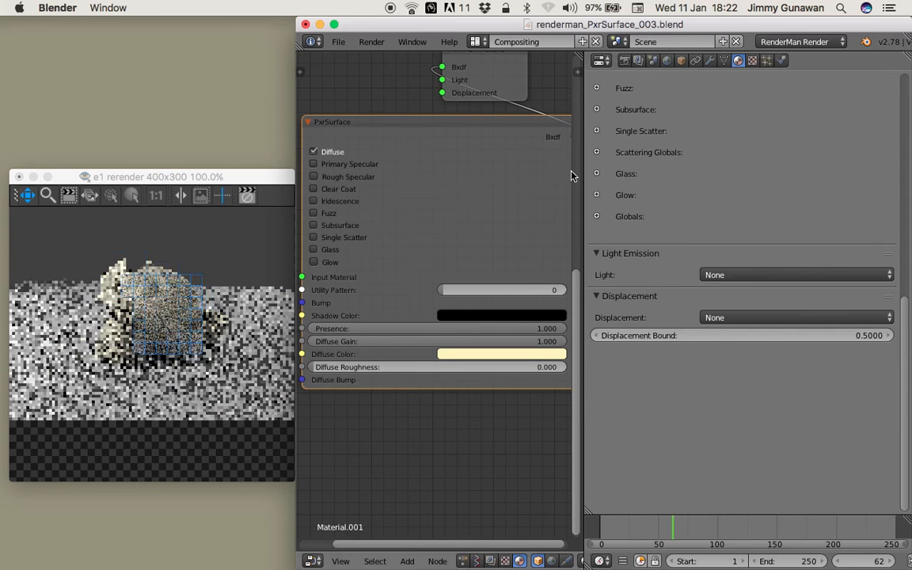
click(597, 152)
click(597, 152)
click(597, 174)
click(611, 191)
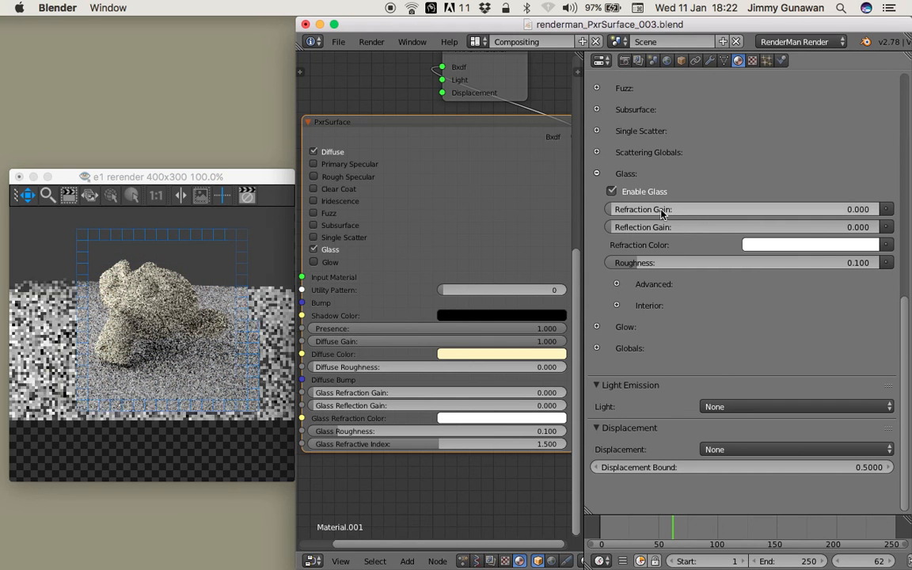
Raise the Glass refraction gain to 0.851, leaving the refraction color white.
click(785, 247)
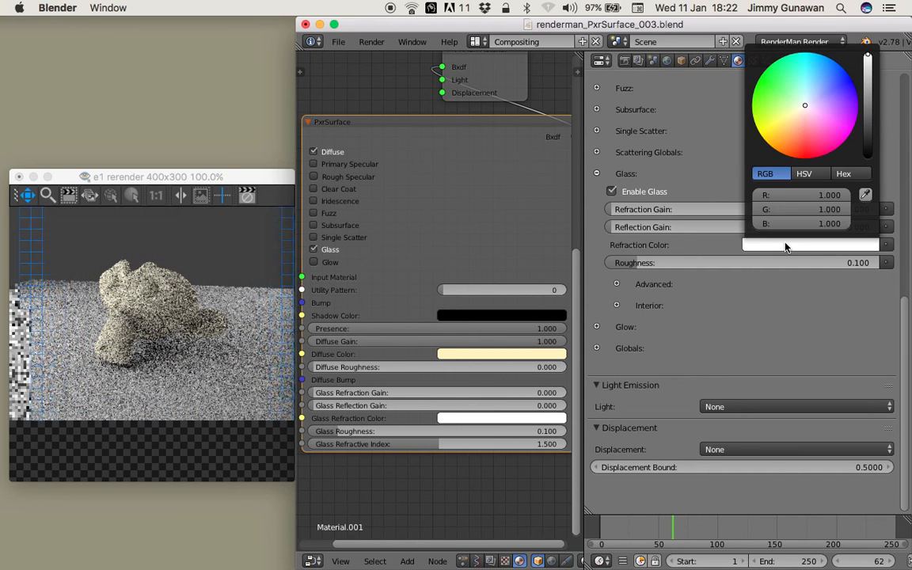
drag(712, 211, 823, 211)
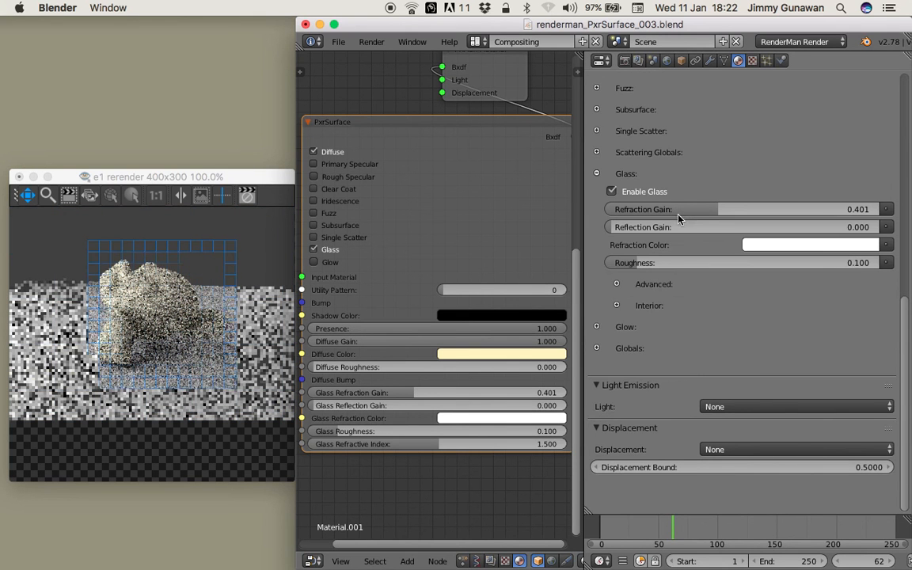
drag(702, 210, 837, 210)
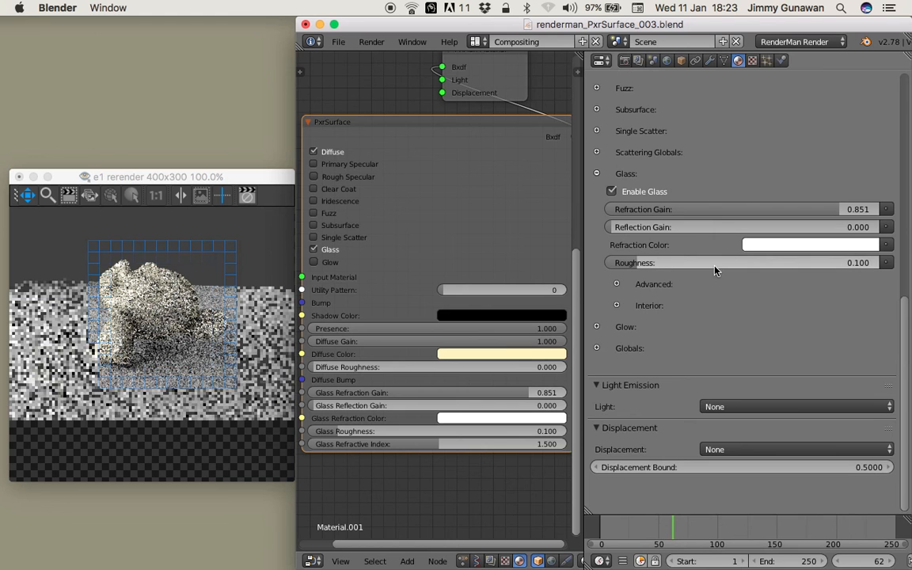
Expand the Advanced and Interior settings of the Glass lobe to examine them.
click(616, 284)
click(617, 285)
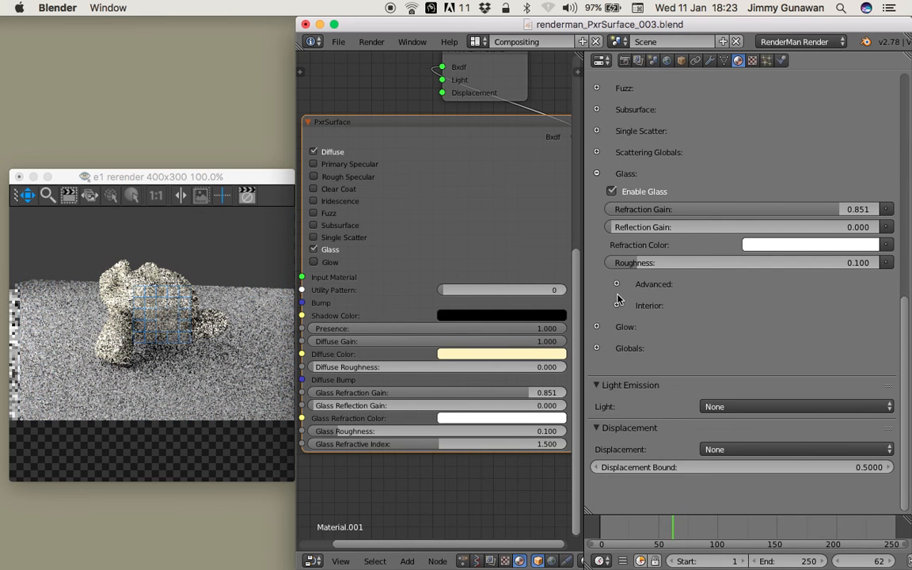
click(617, 285)
click(617, 341)
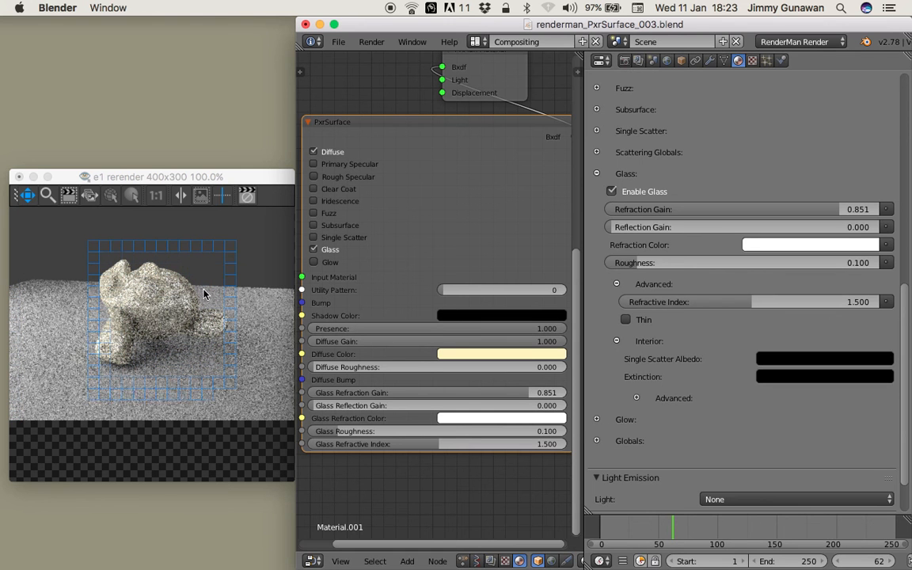
Set the Glass reflection gain to 0.265 and change the refraction color to a pinkish red.
drag(676, 228, 718, 228)
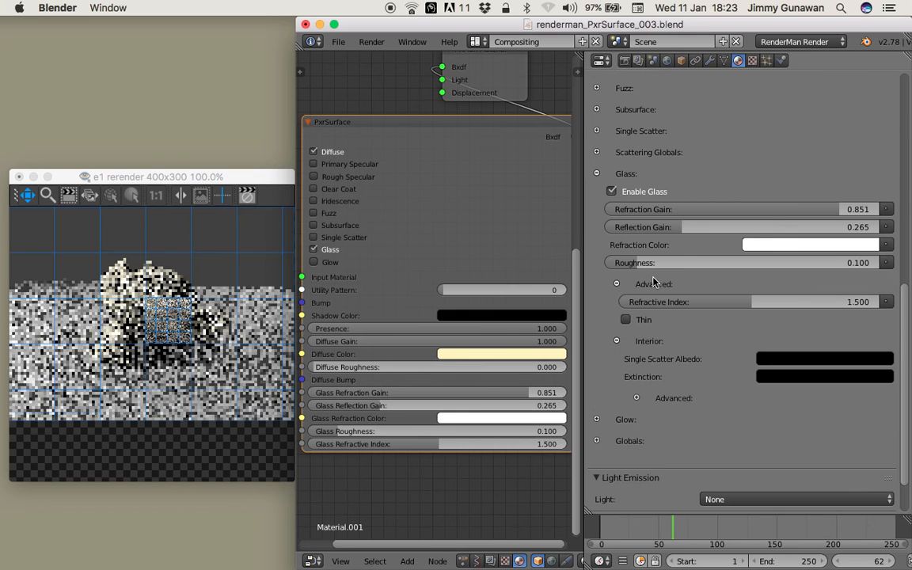
click(816, 244)
click(815, 139)
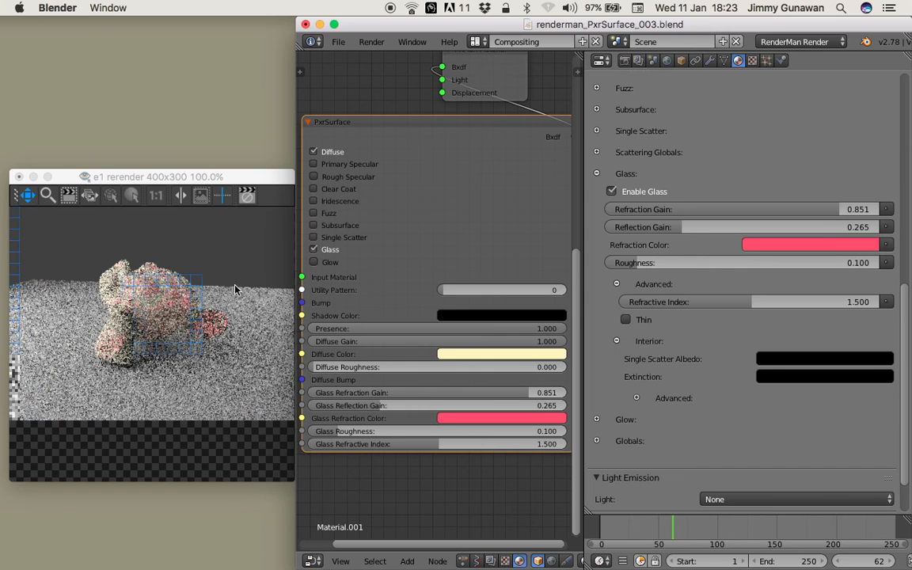
Enable the Thin option in the Glass Advanced settings.
scroll(909, 304, up, 1)
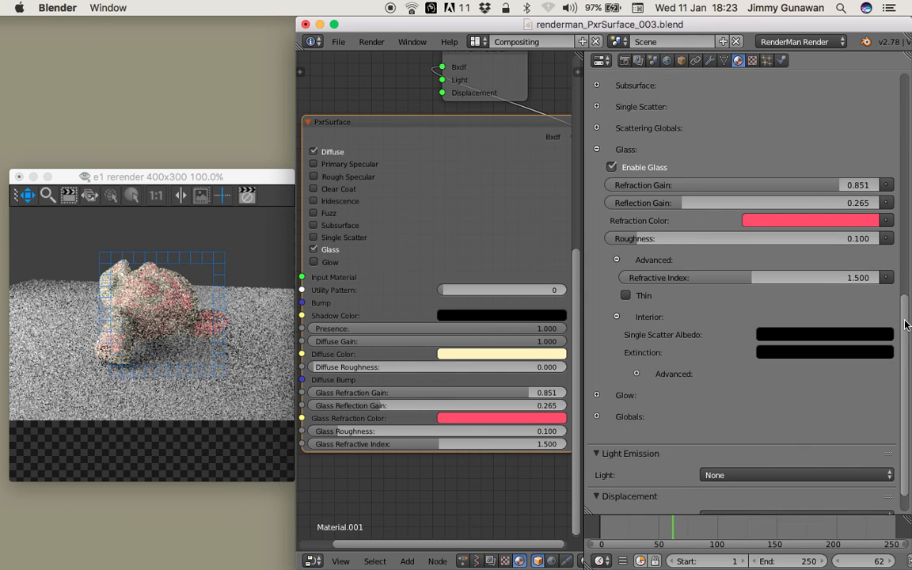
scroll(907, 285, up, 8)
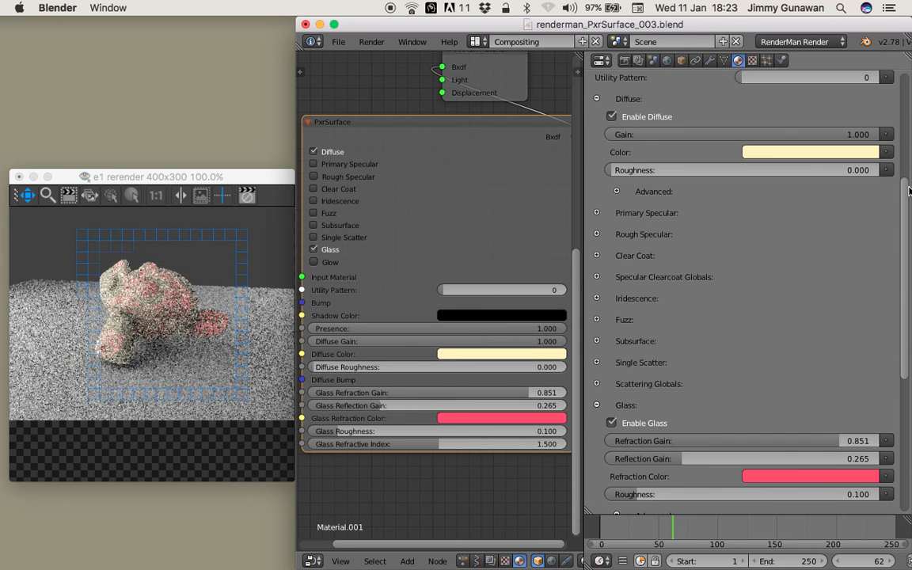
scroll(906, 315, down, 10)
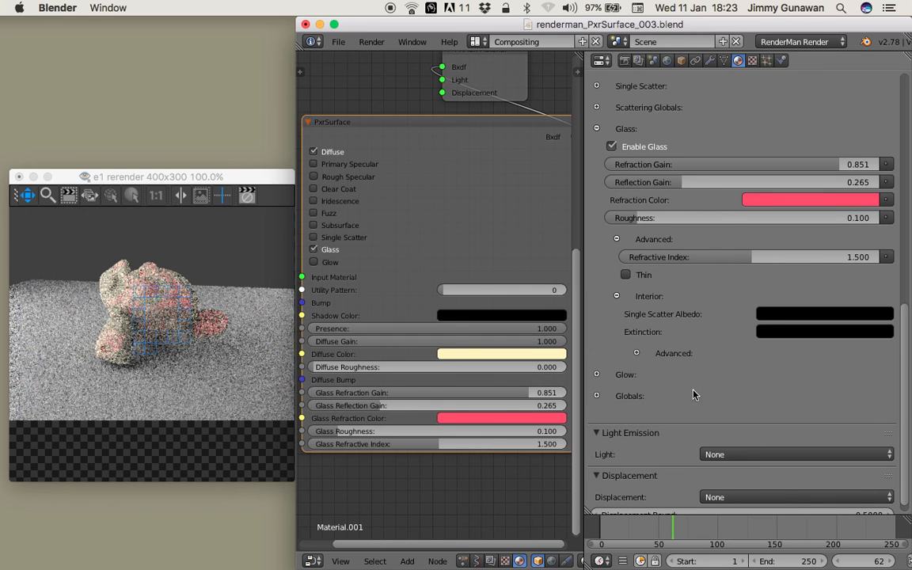
click(633, 279)
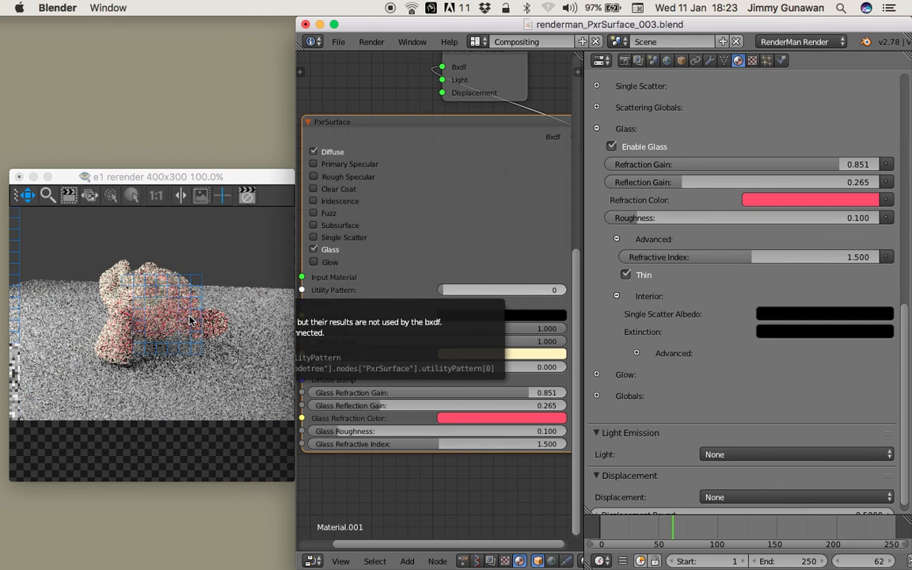
Lower the Diffuse gain to 0.000 and disable the Diffuse lobe.
scroll(704, 306, up, 10)
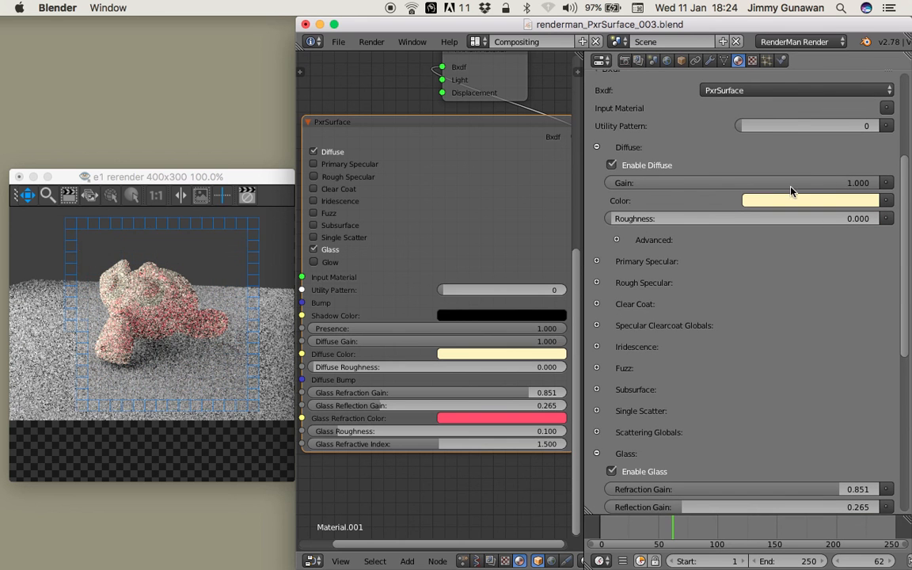
drag(740, 182, 482, 183)
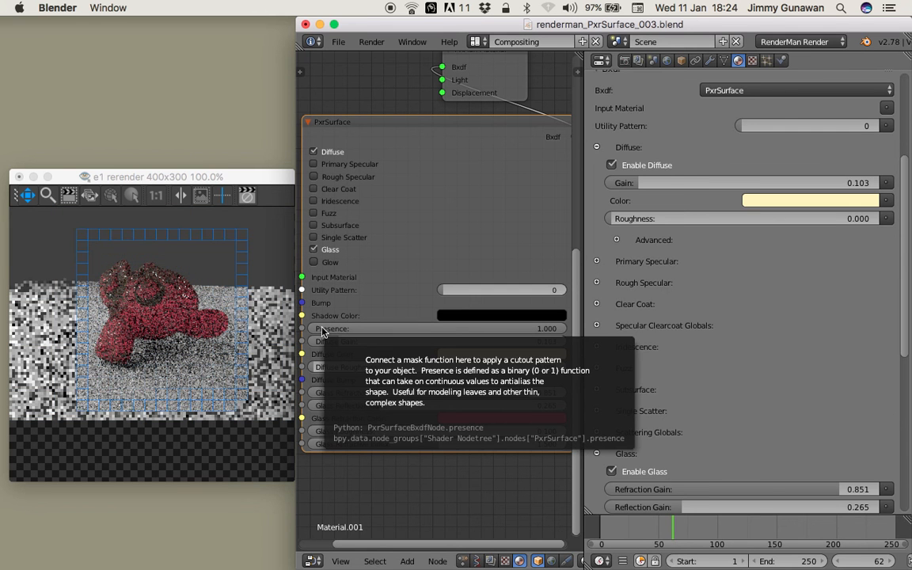
drag(652, 183, 612, 182)
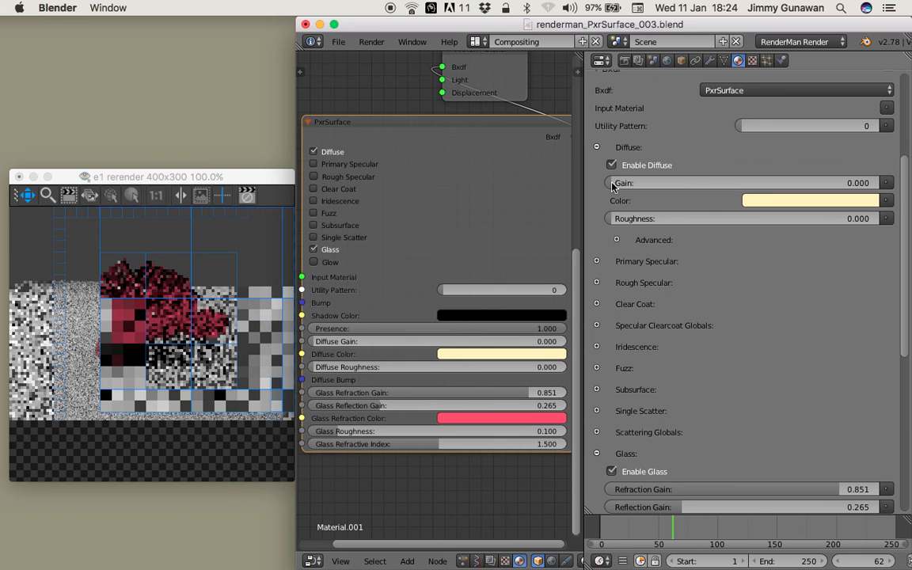
click(611, 165)
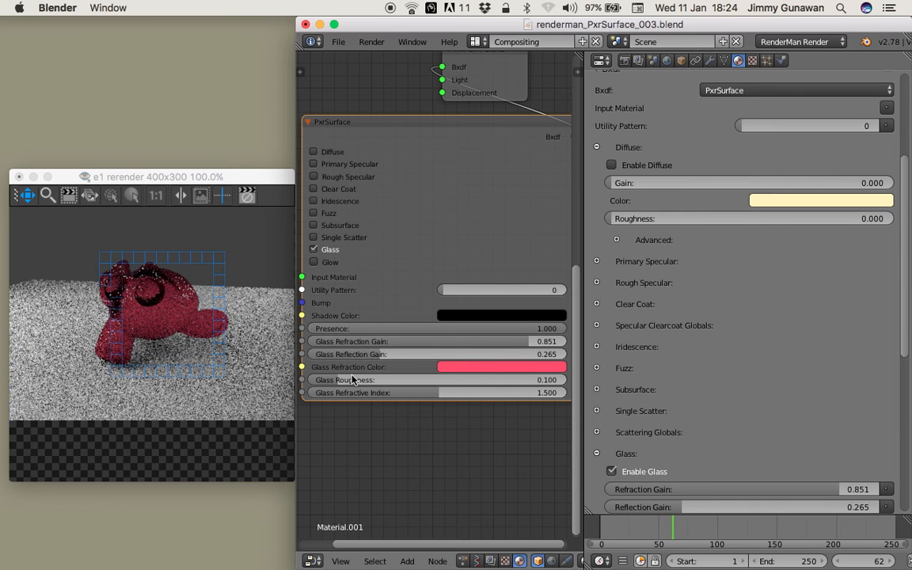
Split the node editor into two stacked areas and switch the lower one to the 3D View.
scroll(411, 431, down, 1)
scroll(433, 407, down, 1)
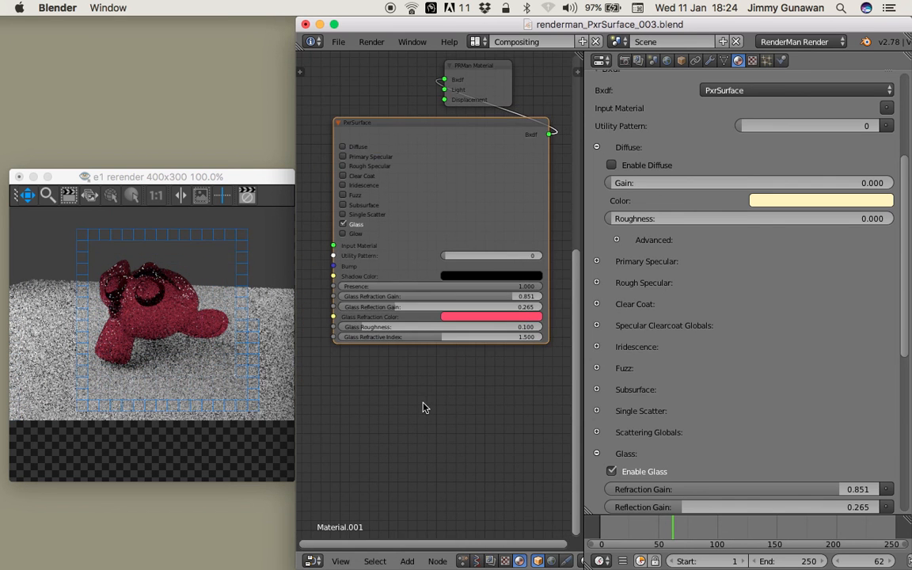
scroll(452, 391, down, 1)
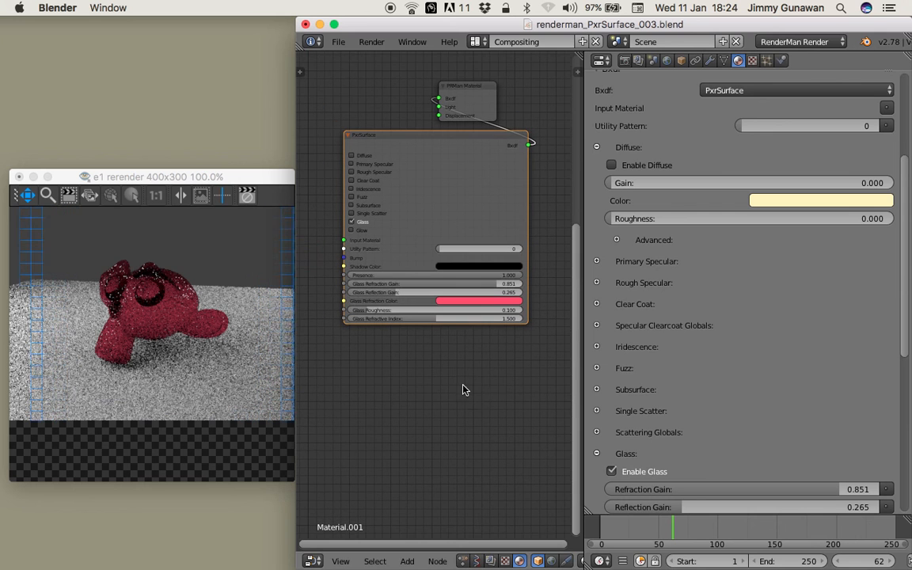
drag(579, 55, 580, 280)
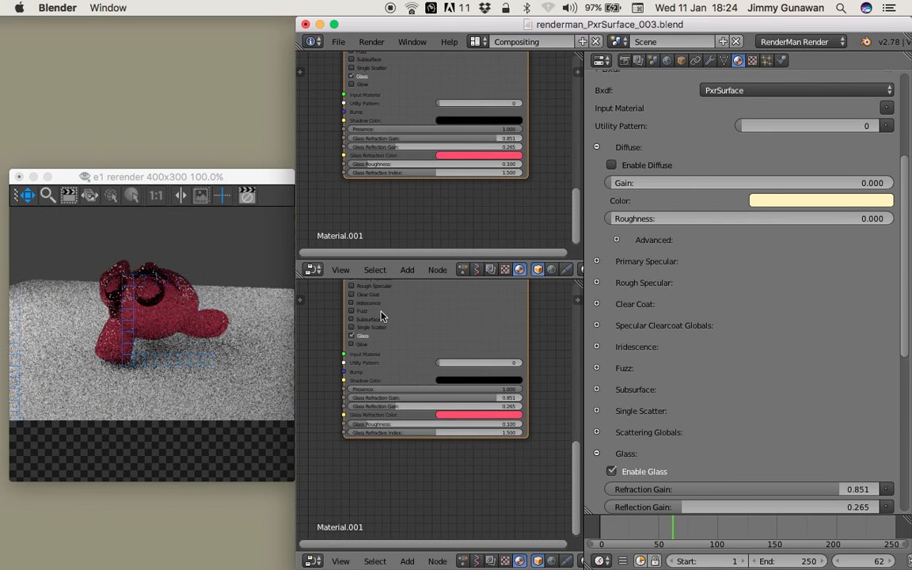
click(313, 560)
click(332, 542)
Save the scene on the Desktop over the existing file renderman_PxrSurface_003.blend.
click(338, 41)
click(348, 163)
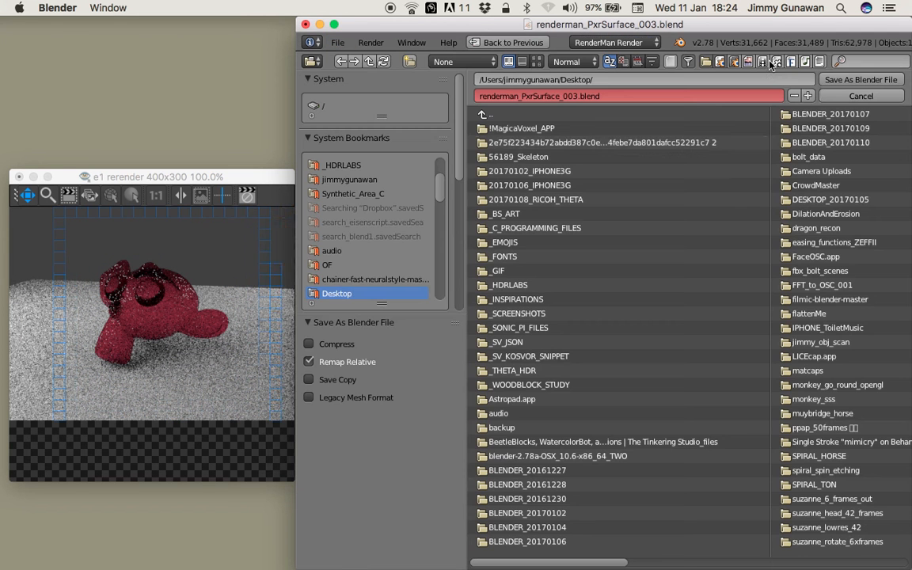
click(831, 80)
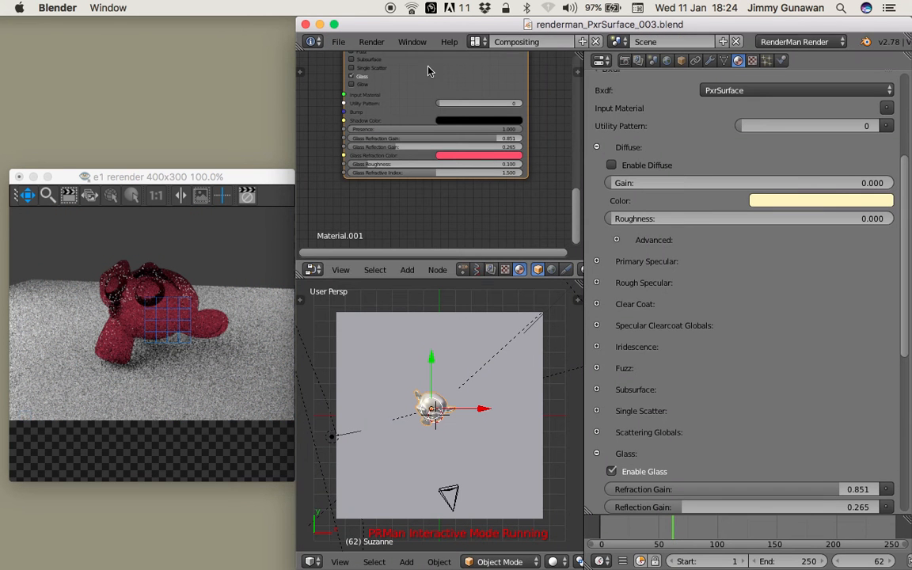
Save the scene as a new incremented file named renderman_PxrSurface_004.blend.
click(345, 45)
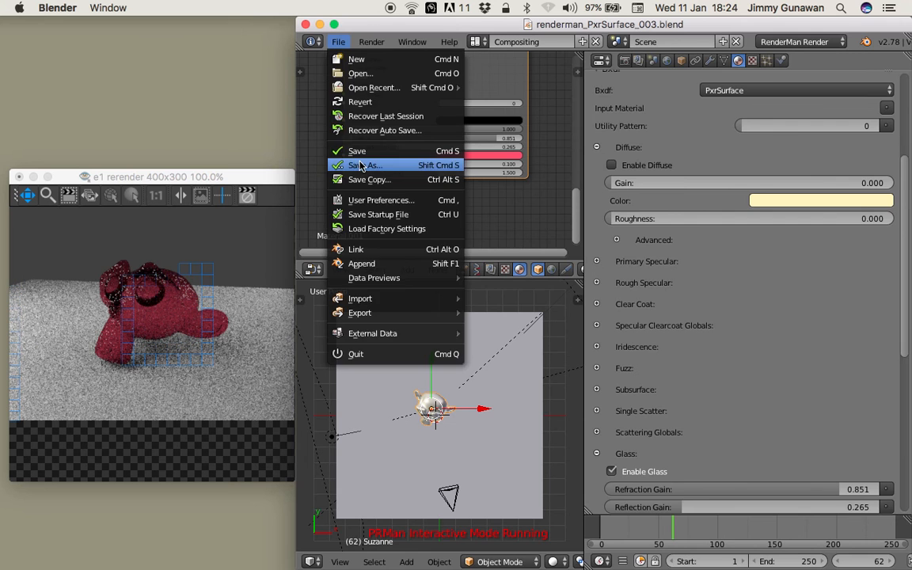
click(360, 165)
key(KP_Add)
key(Return)
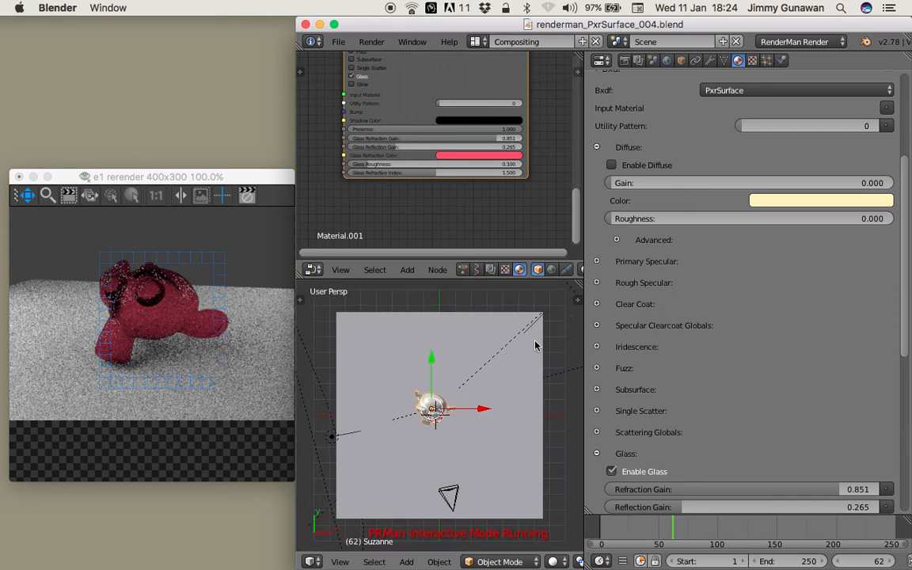
Select the ground plane and set the Diffuse Color on its PxrSurface node to light blue.
middle_drag(534, 345, 467, 393)
scroll(482, 402, down, 1)
right_click(501, 410)
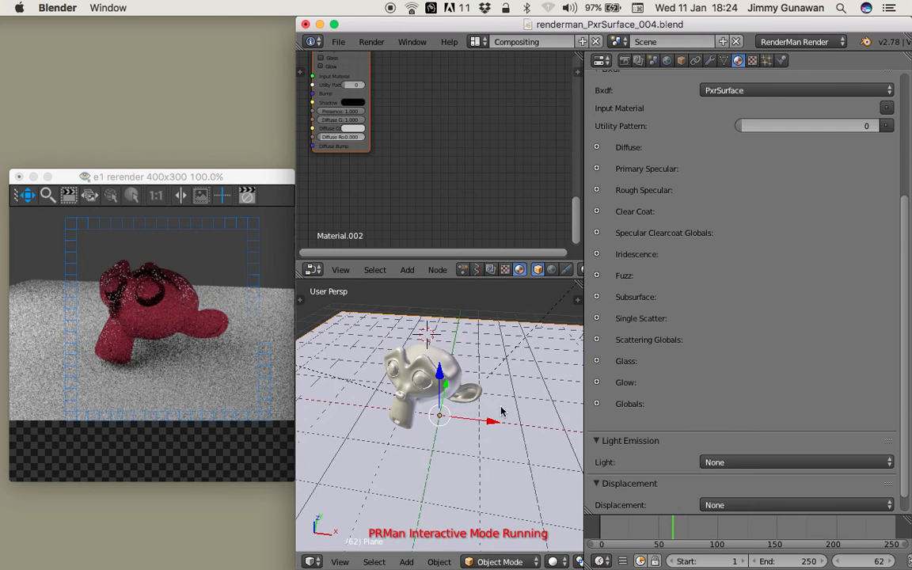
middle_drag(393, 113, 493, 149)
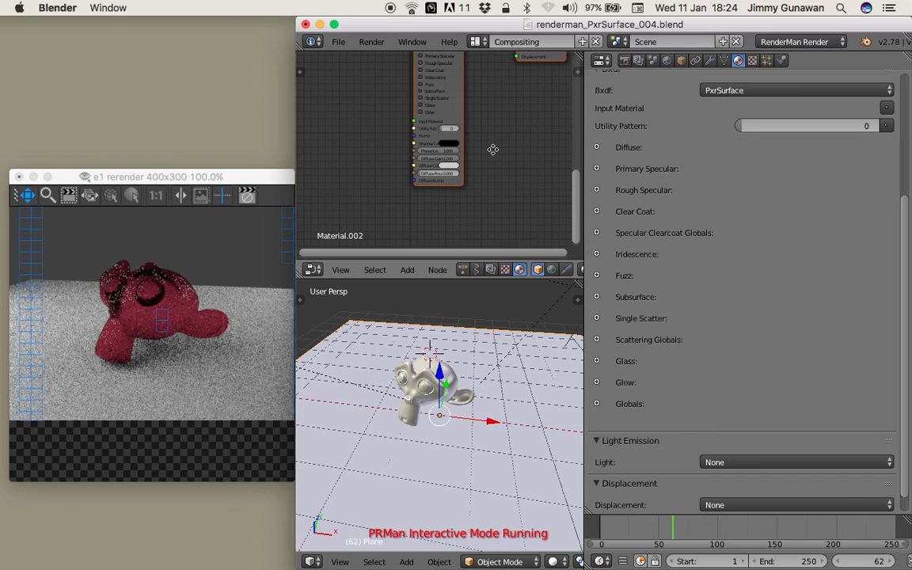
scroll(489, 142, up, 3)
middle_drag(489, 136, 491, 159)
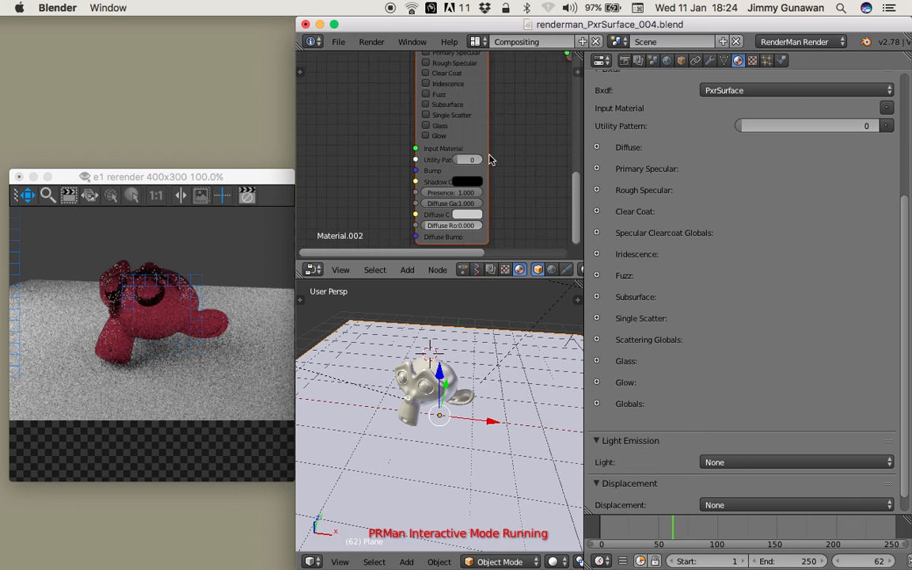
scroll(489, 162, down, 1)
click(468, 225)
click(501, 129)
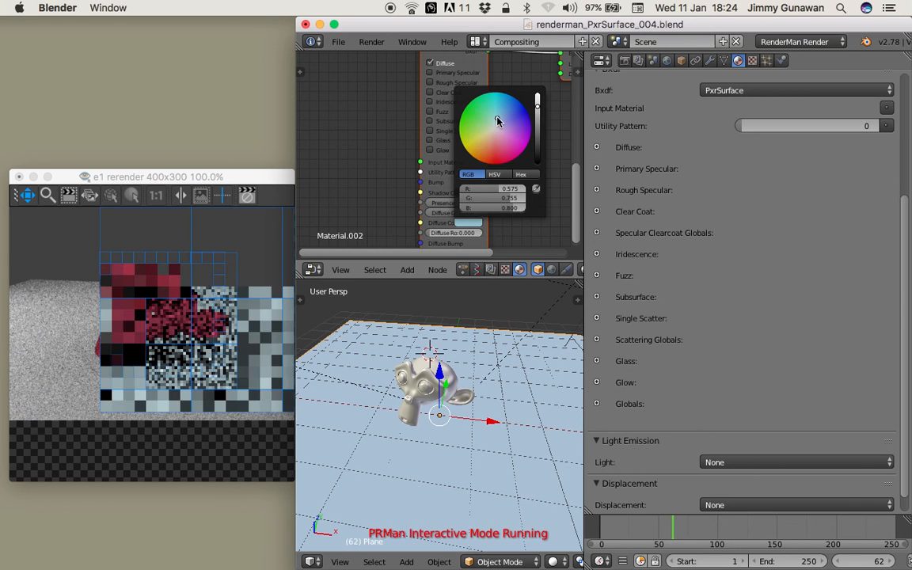
Add a PxrVoronoise texture node and connect its resultRGB output to the plane's Diffuse Color.
scroll(407, 141, left, 5)
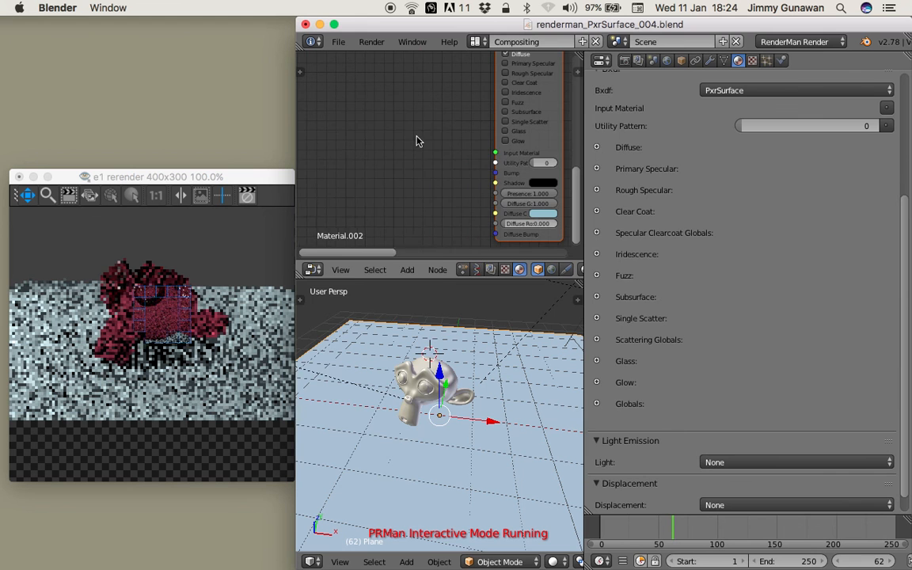
key(shift+a)
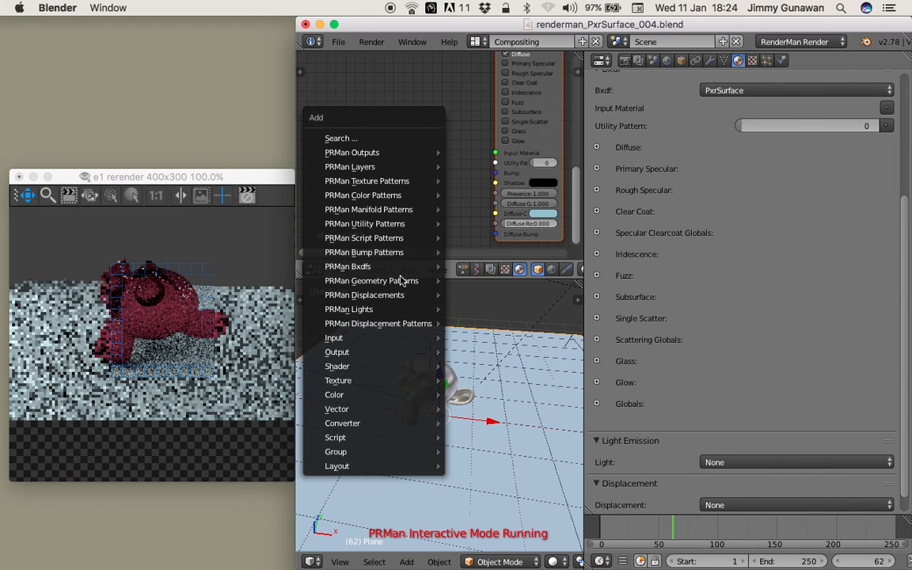
mouse_move(405, 184)
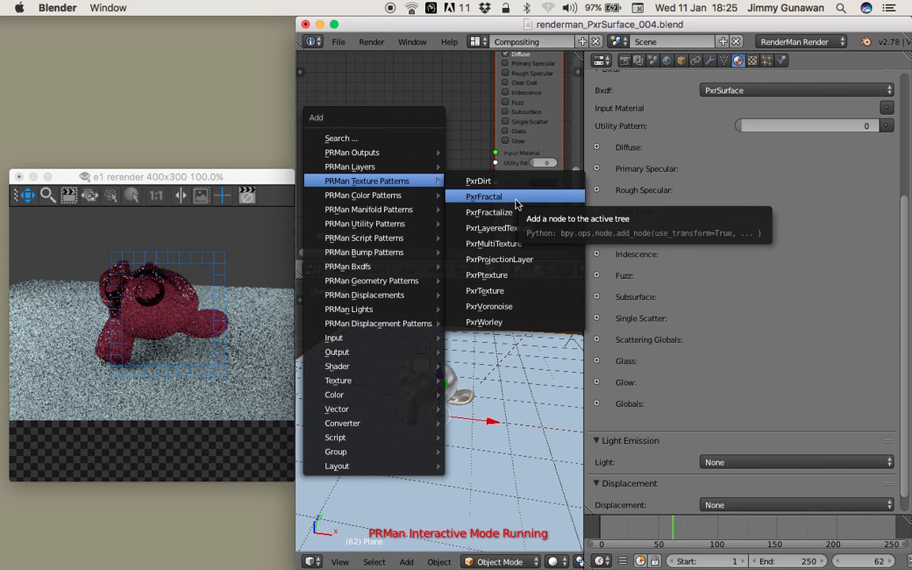
click(498, 305)
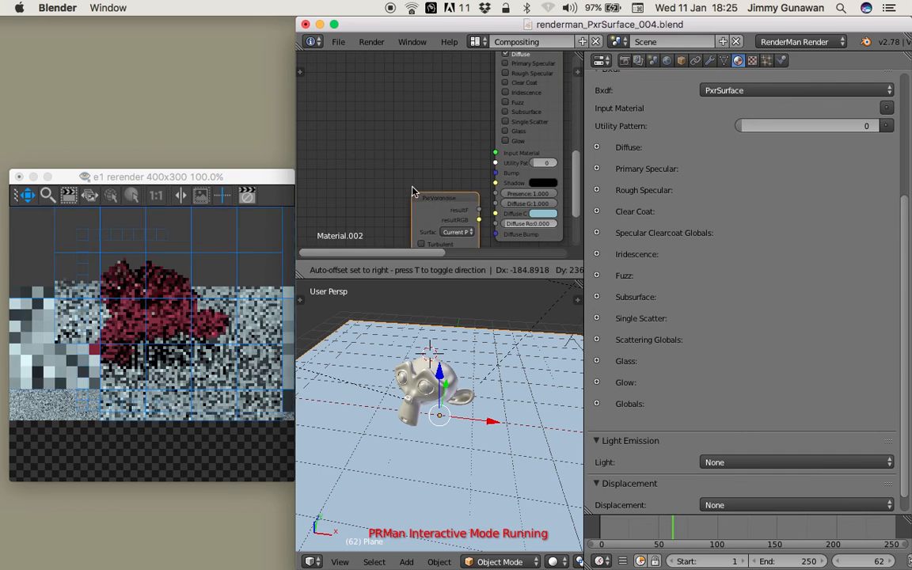
click(374, 149)
middle_drag(373, 149, 357, 96)
drag(425, 117, 479, 162)
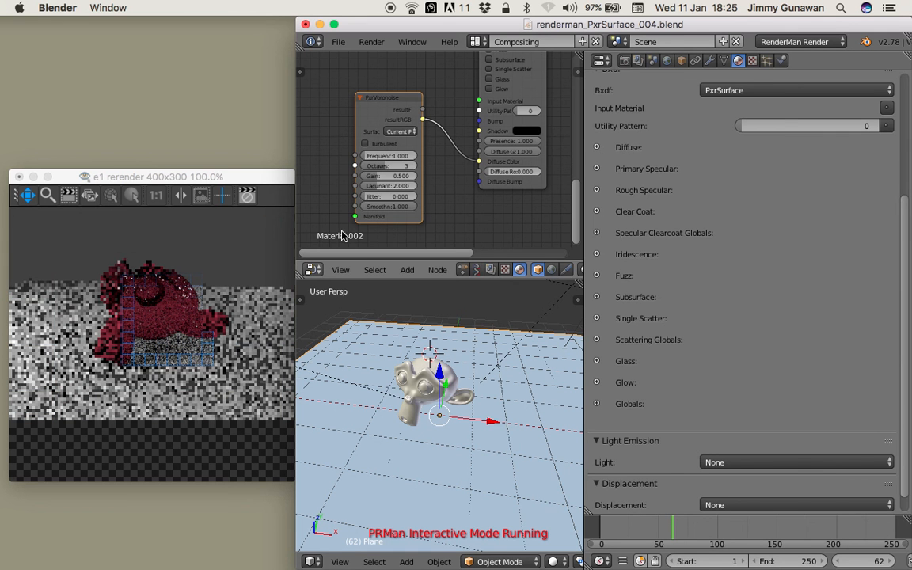
Replace the PxrVoronoise node with a PxrFractal node and link its resultRGB output to Diffuse Color.
key(x)
key(shift+a)
mouse_move(396, 117)
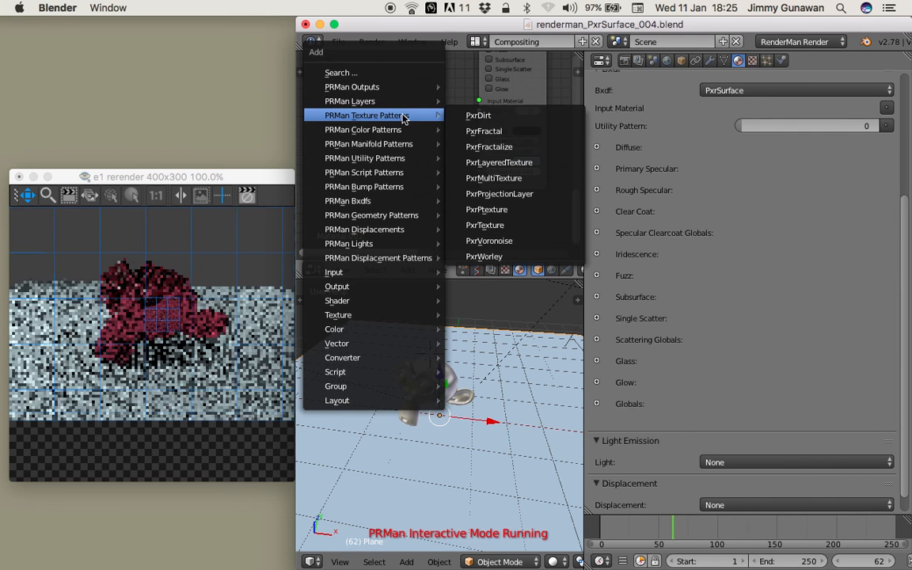
click(478, 132)
drag(430, 142, 478, 162)
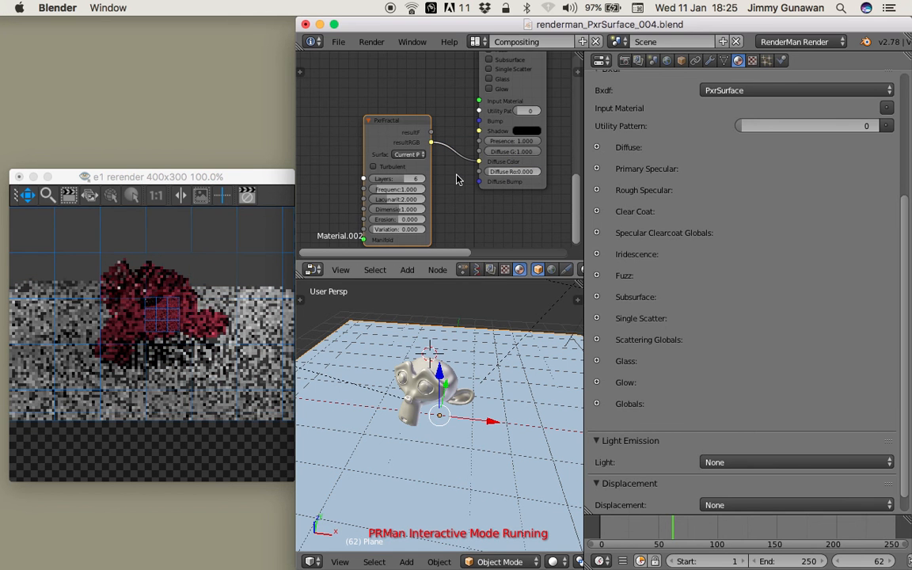
Enable Turbulent on the PxrFractal node and set its Frequency to 20.
scroll(440, 182, up, 2)
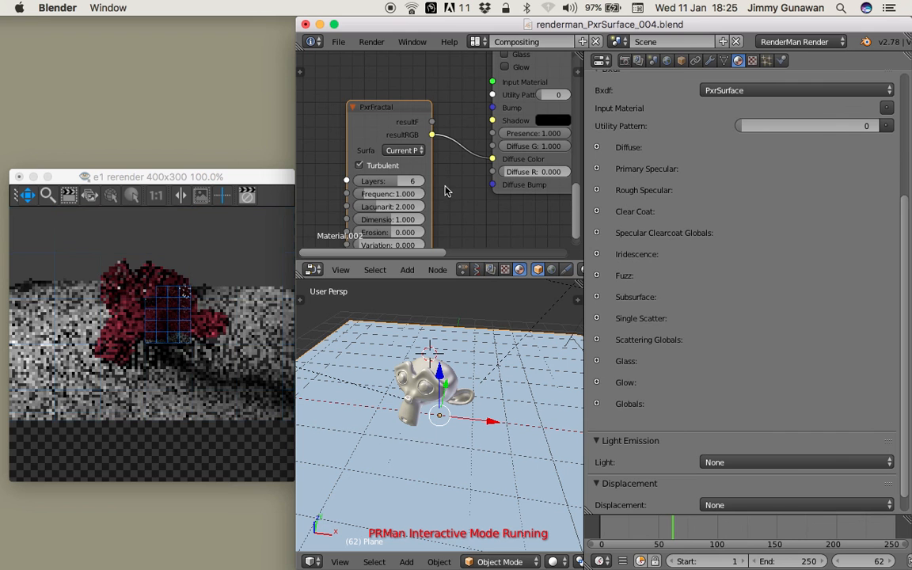
scroll(443, 186, down, 1)
scroll(443, 186, down, 1)
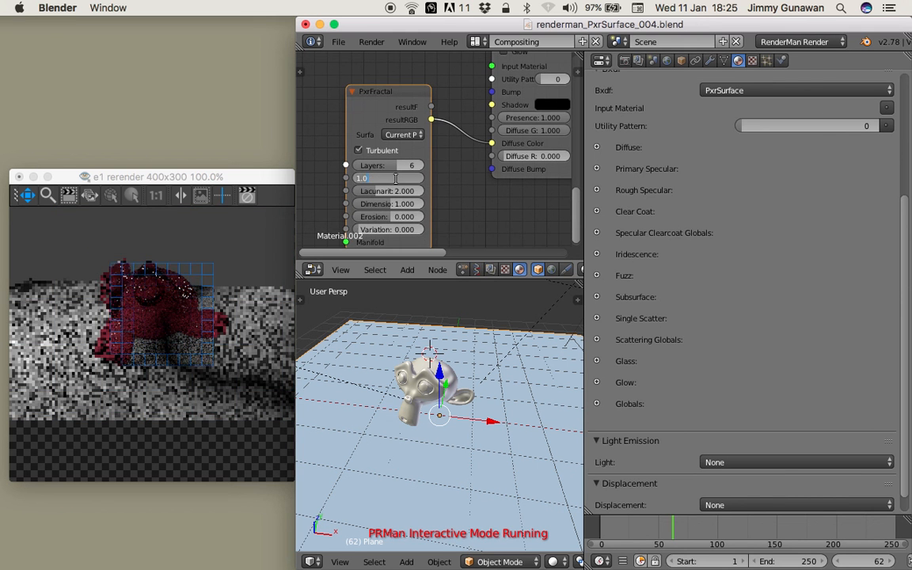
scroll(399, 180, down, 1)
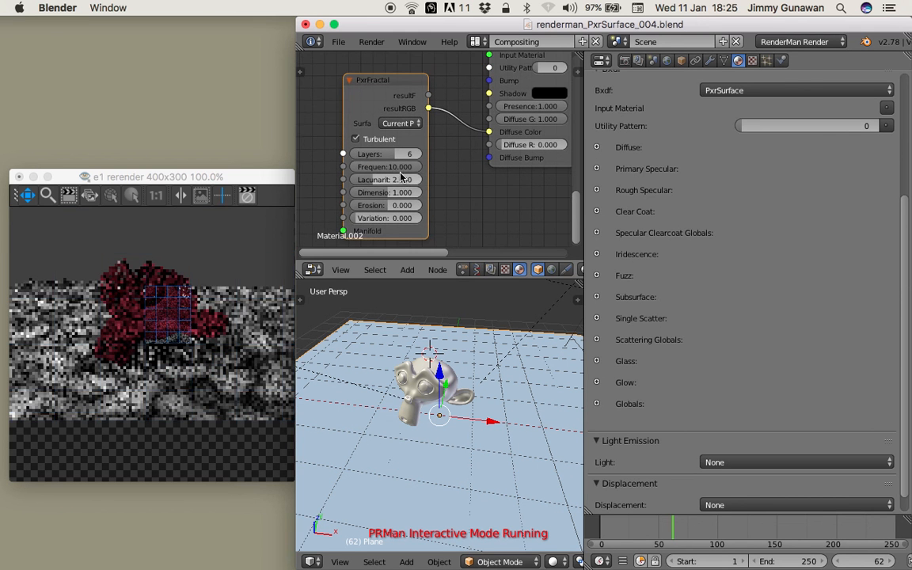
click(395, 168)
text(20)
key(Return)
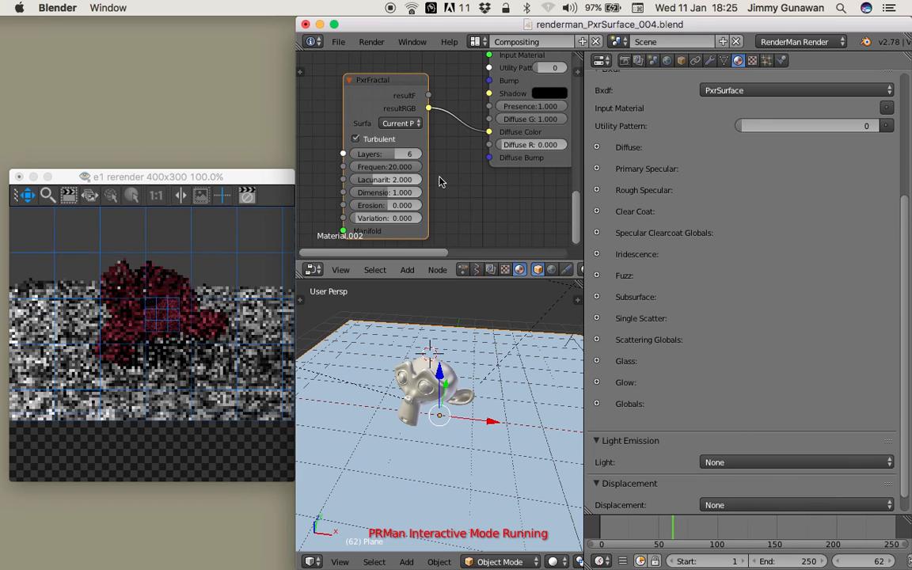
Widen the plane's PxrSurface node and move the PxrFractal node farther from it.
scroll(441, 168, down, 1)
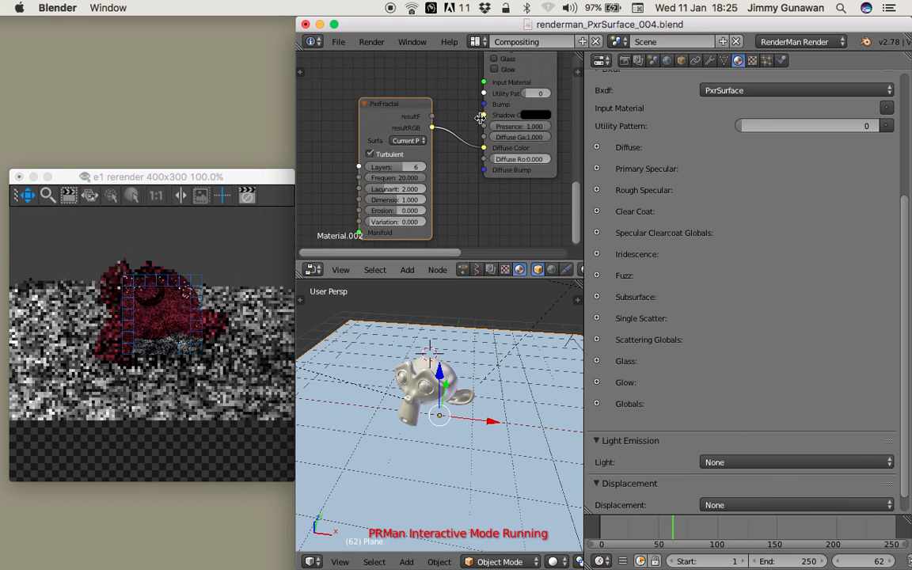
drag(483, 73, 447, 65)
drag(409, 102, 383, 88)
scroll(374, 151, up, 1)
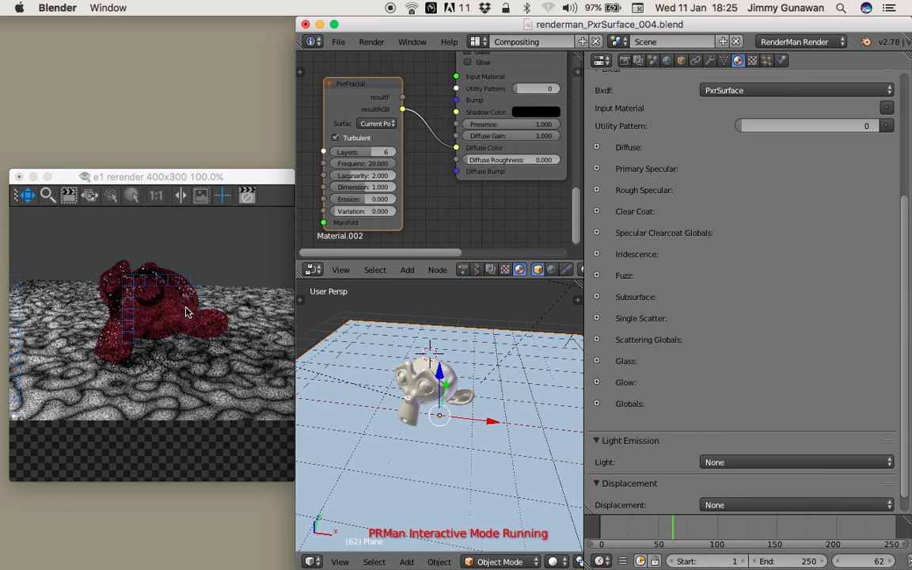
Select the monkey head and raise the Reflection Gain of its Glass lobe to 0.873.
right_click(450, 381)
middle_drag(407, 344, 525, 301)
scroll(844, 361, down, 3)
scroll(723, 250, up, 5)
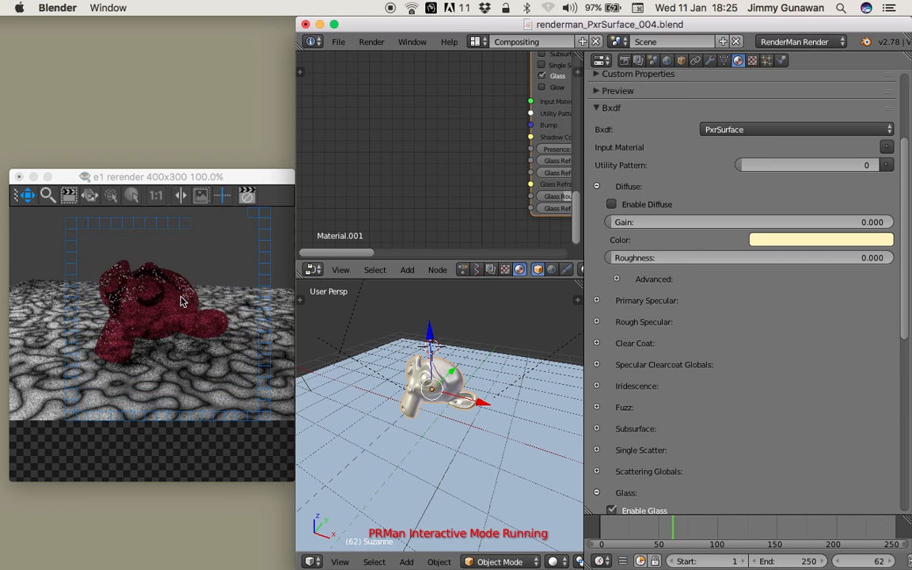
scroll(708, 317, down, 10)
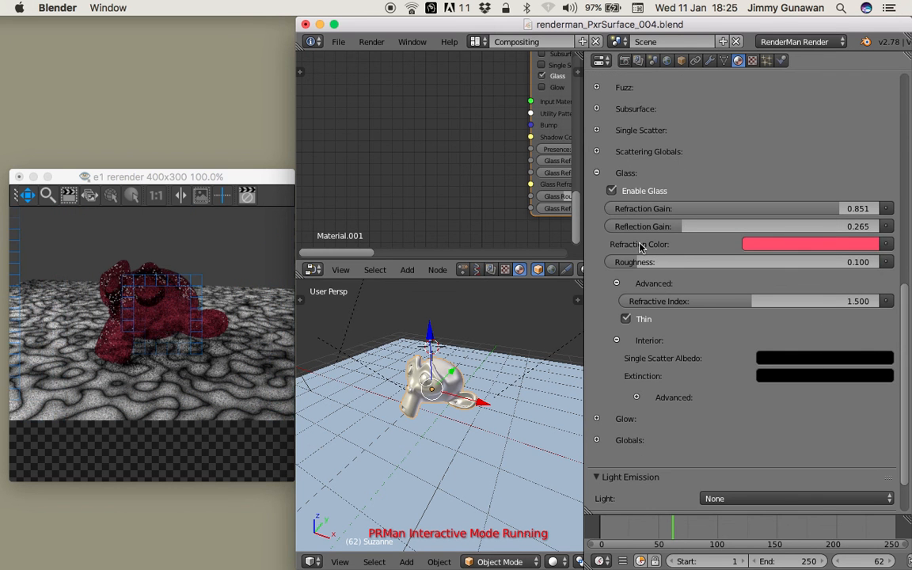
drag(685, 230, 824, 229)
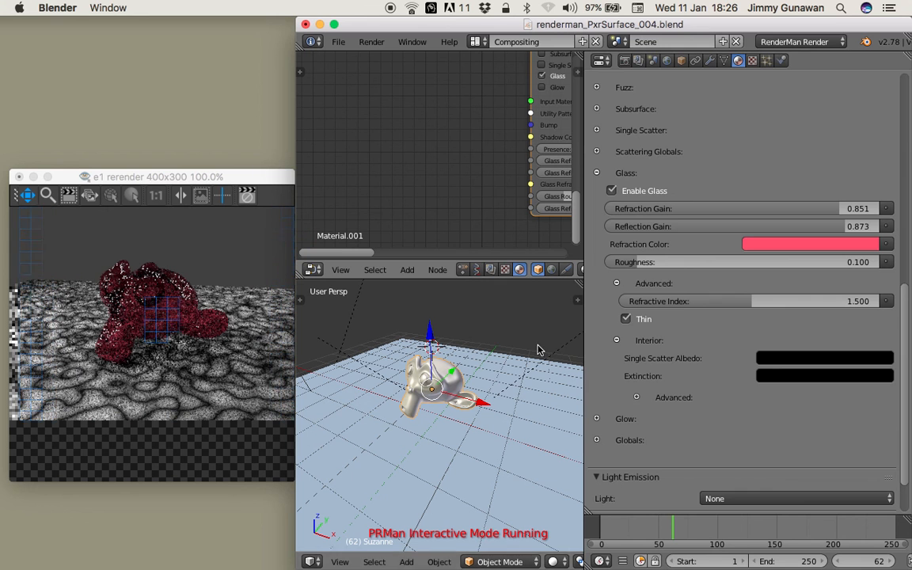
Disable Thin in the Glass Advanced settings and lower the Refractive Index to 1.340.
click(631, 324)
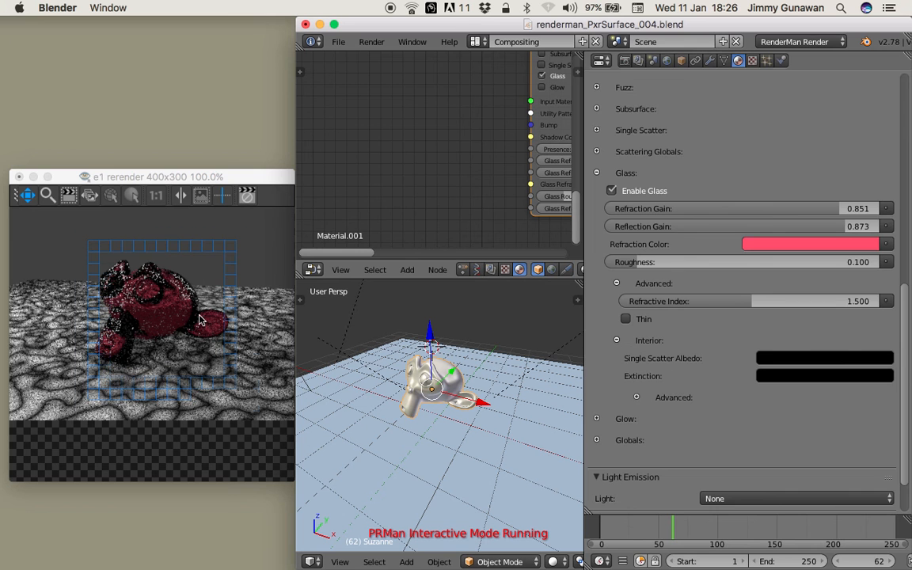
drag(666, 300, 630, 301)
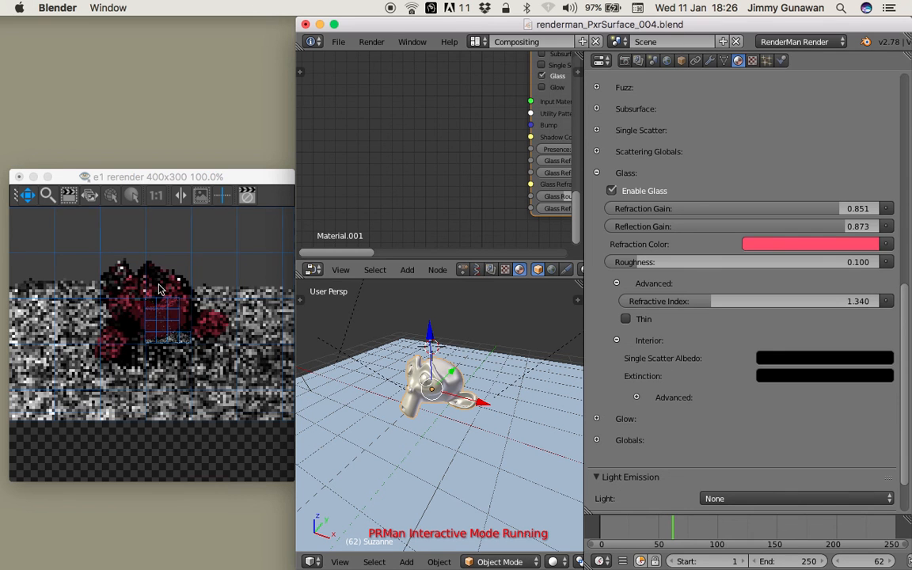
Change the Glass Refraction Color to a bright light blue.
click(786, 245)
click(810, 96)
drag(811, 96, 814, 91)
drag(867, 66, 867, 53)
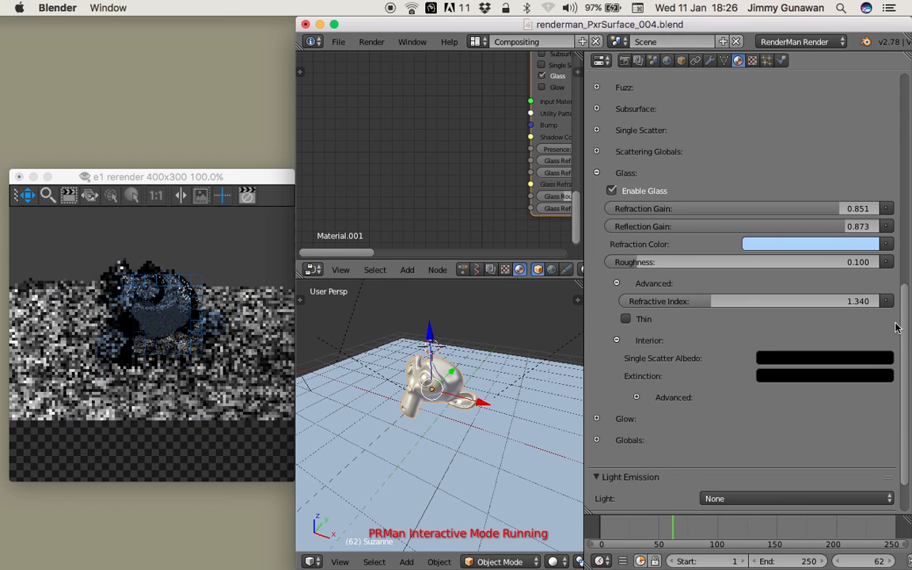
Set the Glass Interior's Single Scatter Albedo to magenta and expand the Interior's Advanced settings.
scroll(622, 324, down, 3)
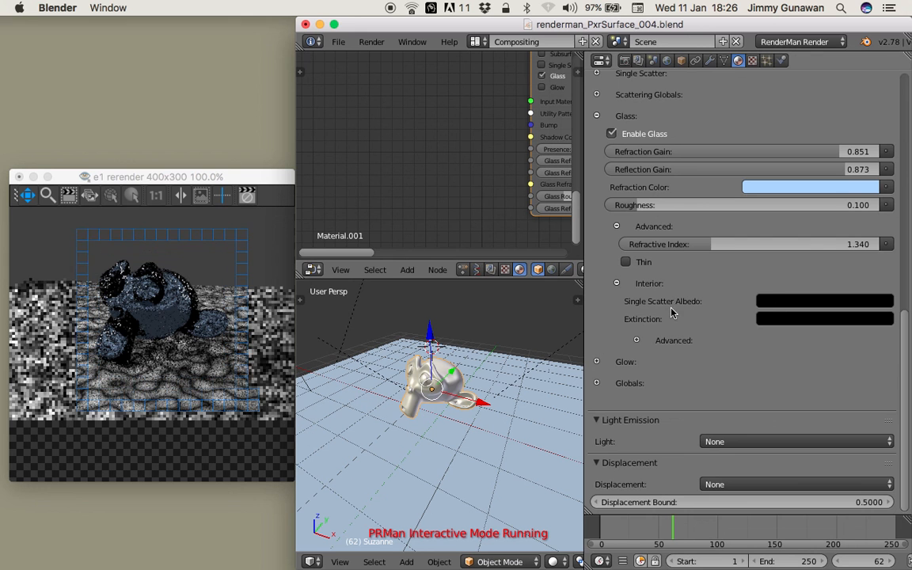
click(779, 308)
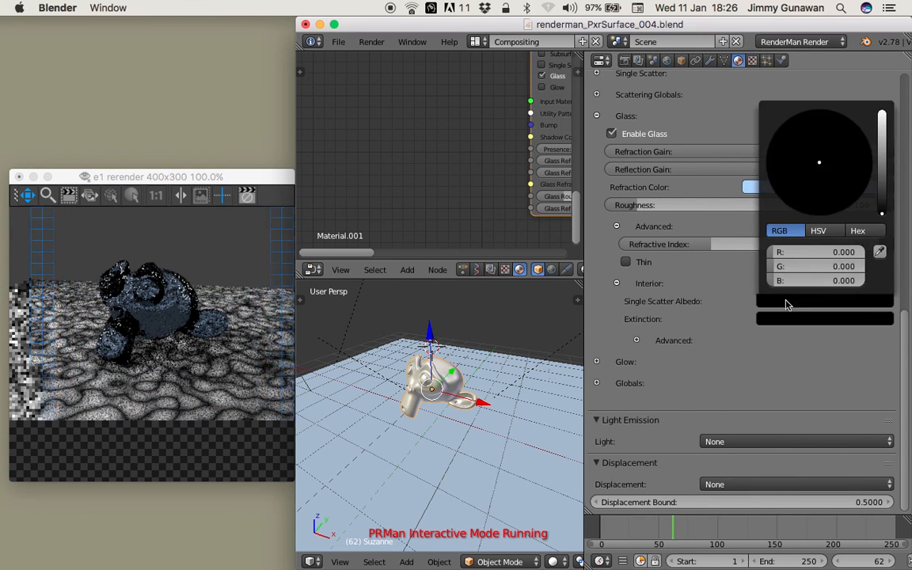
drag(838, 164, 839, 195)
click(665, 341)
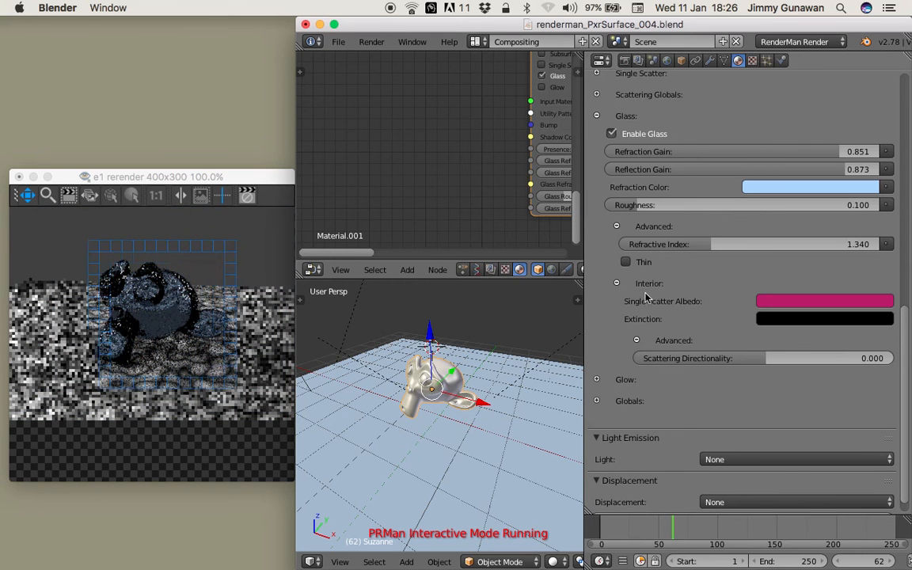
Enable the monkey's Diffuse lobe with a gain of 0.095 and a red color.
drag(906, 306, 877, 117)
click(611, 335)
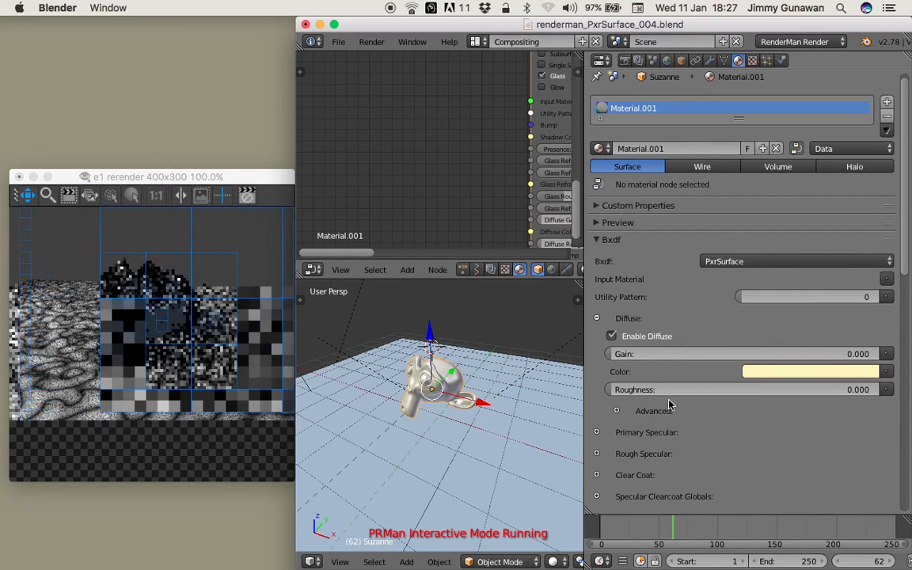
drag(697, 359, 742, 359)
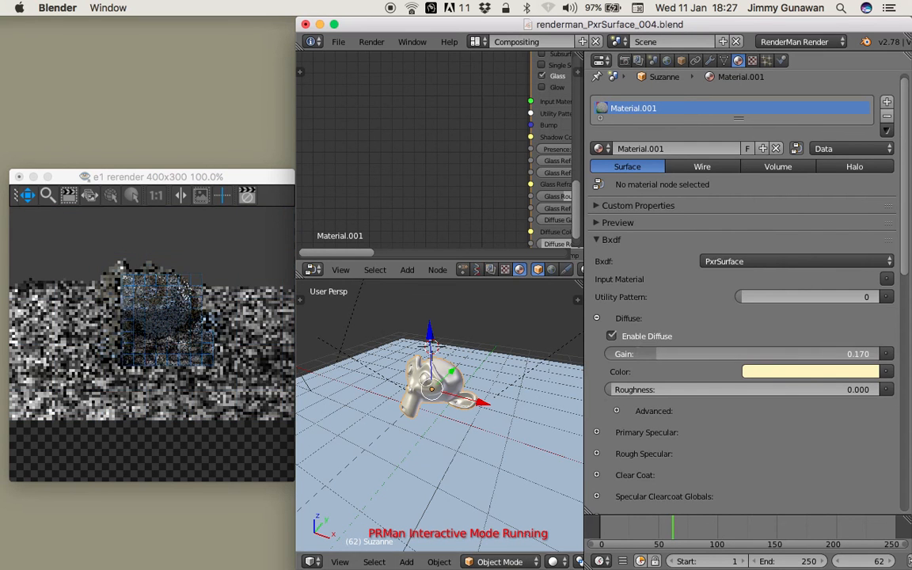
click(769, 371)
mouse_move(821, 195)
mouse_down()
mouse_move(810, 214)
mouse_move(820, 248)
mouse_move(804, 279)
mouse_up()
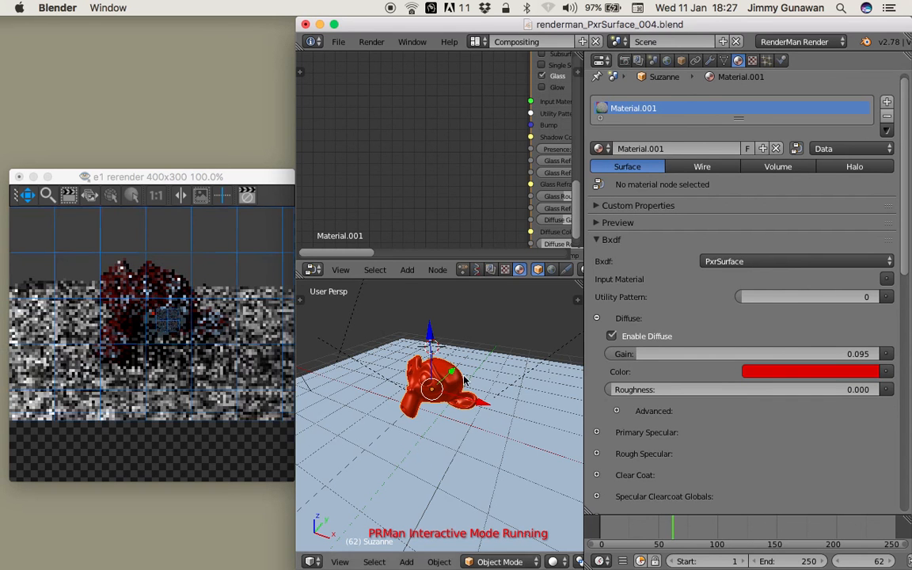
Inspect the monkey in the render at 138.2% zoom and turn the Glass lobe's Thin option back on.
scroll(159, 339, up, 3)
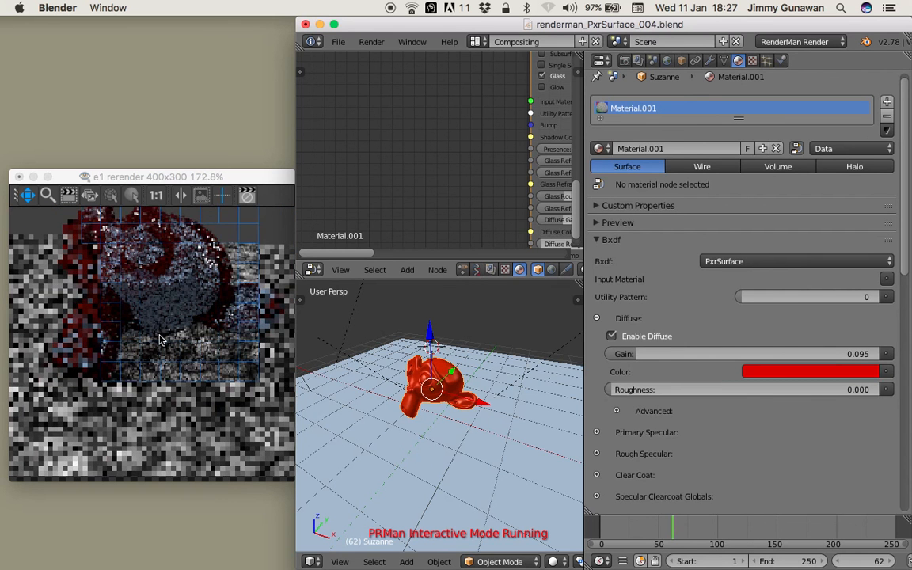
scroll(159, 338, down, 1)
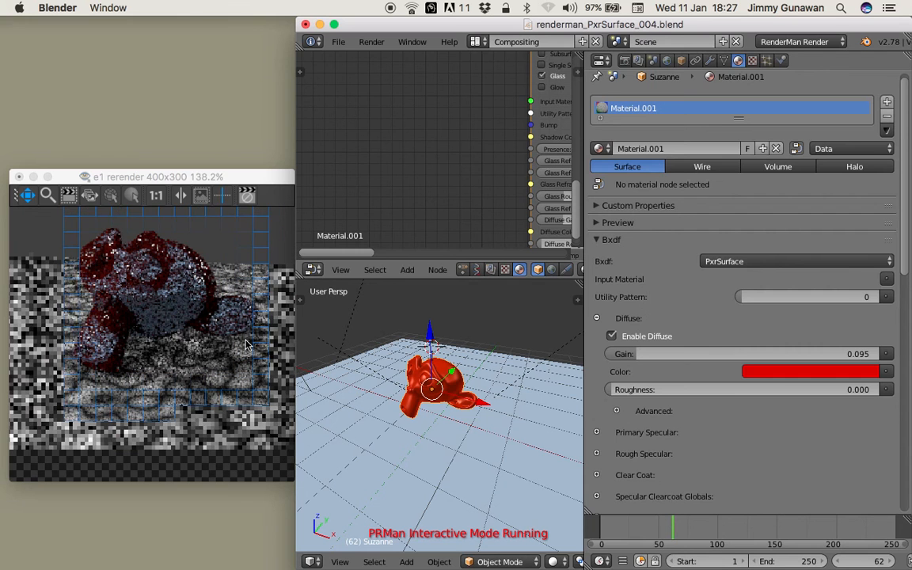
scroll(909, 298, down, 12)
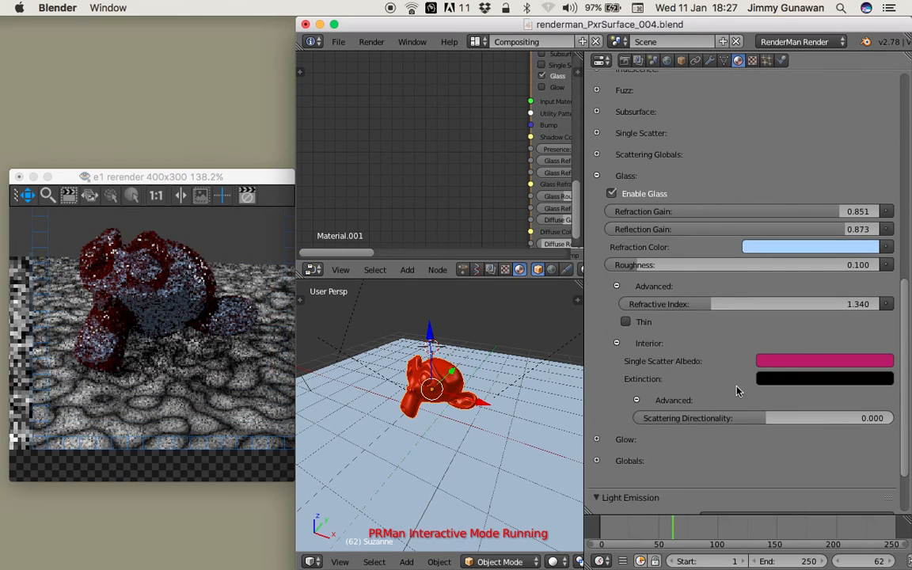
click(626, 322)
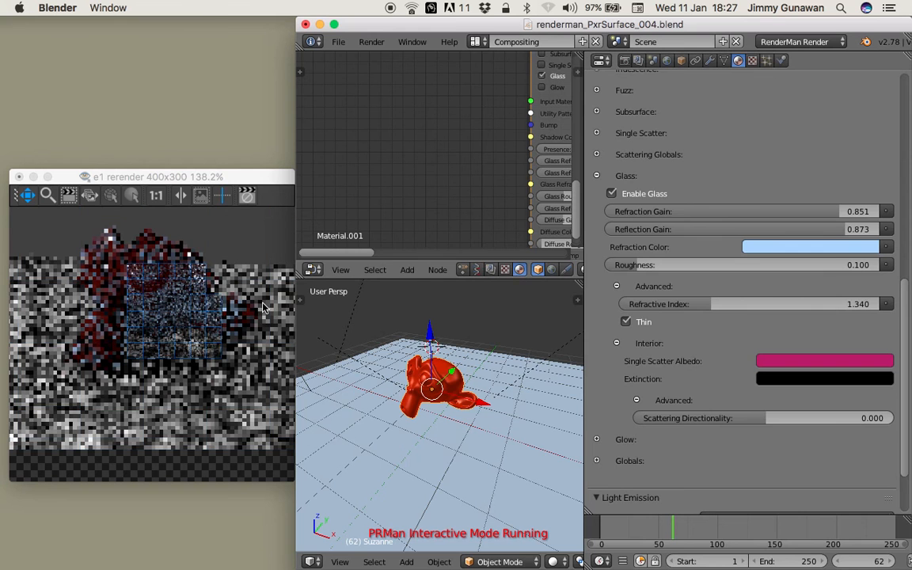
Set the monkey's Diffuse gain to 0.040 and its Glass Refraction Gain to 0.836.
scroll(908, 261, up, 6)
scroll(909, 250, up, 3)
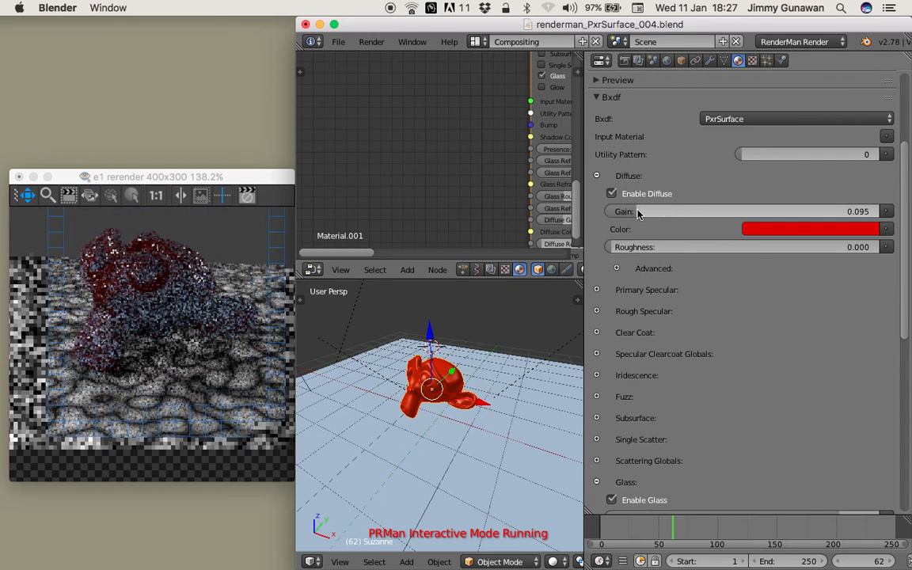
scroll(826, 315, down, 5)
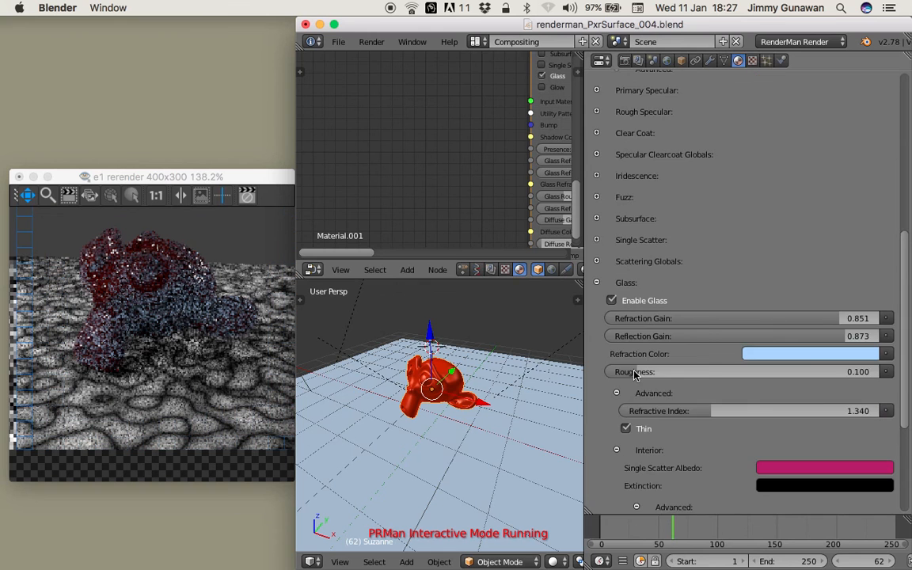
scroll(641, 348, down, 1)
scroll(721, 296, up, 3)
scroll(748, 301, up, 4)
drag(651, 185, 575, 183)
scroll(787, 405, down, 3)
mouse_move(826, 406)
mouse_down()
mouse_move(810, 406)
mouse_move(831, 406)
mouse_up()
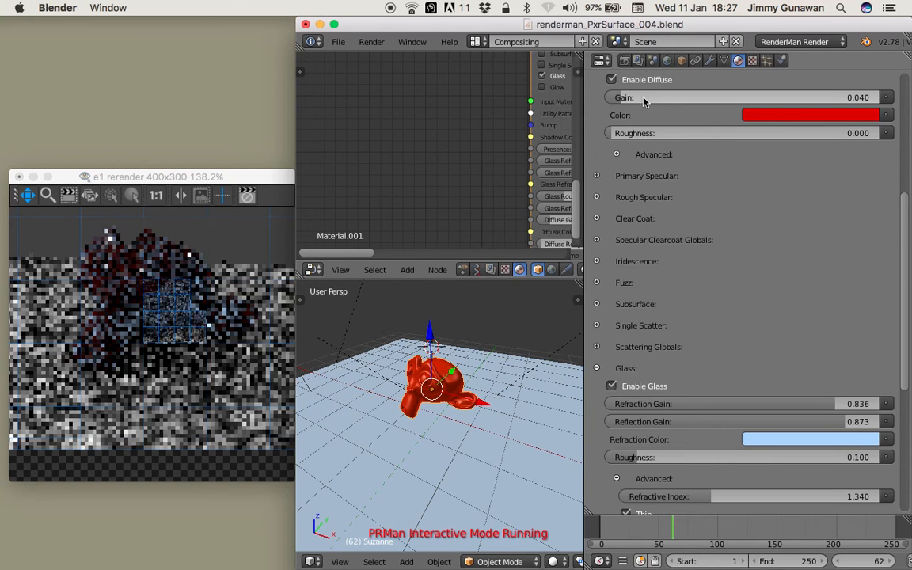
scroll(643, 100, up, 1)
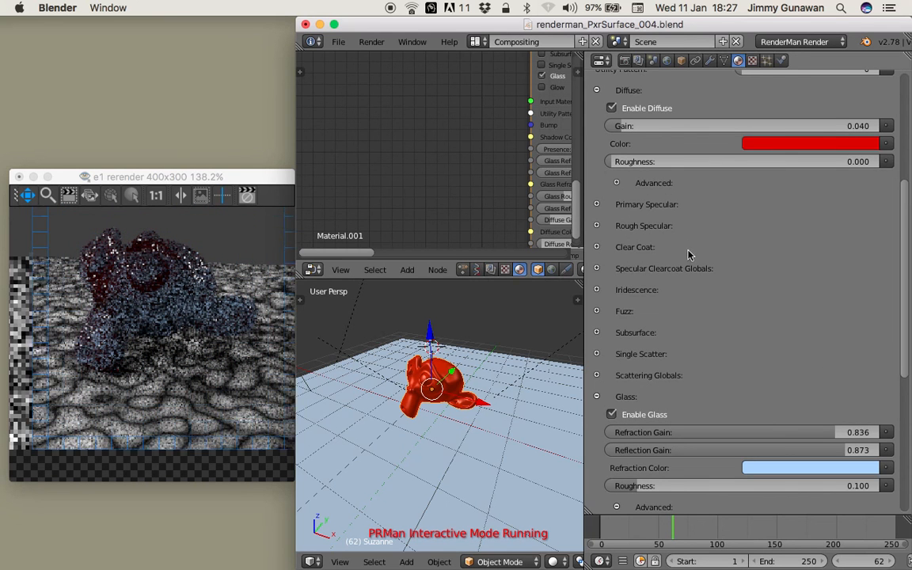
Enable the monkey's Glow lobe, try its gain at 1.000 and 0.088, and settle on 0.066.
scroll(755, 394, down, 10)
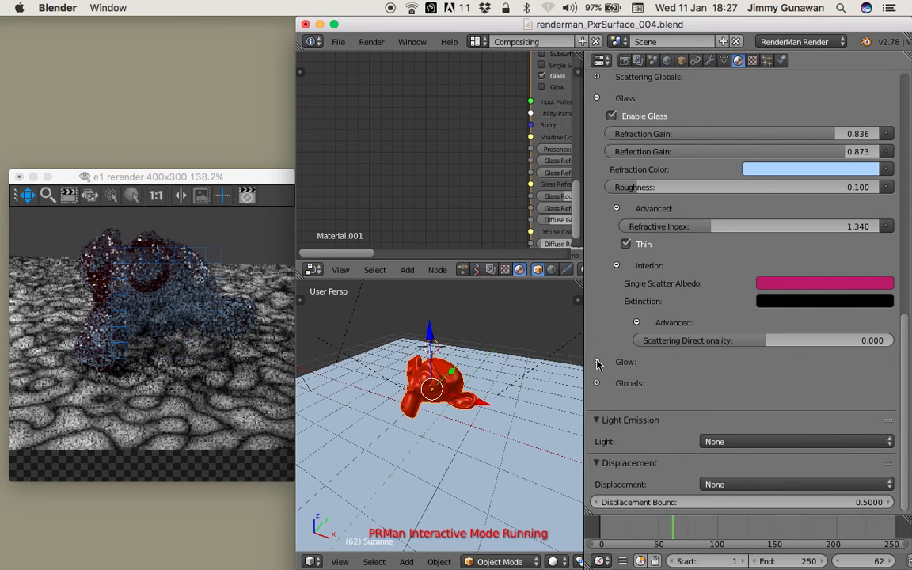
click(597, 363)
click(611, 379)
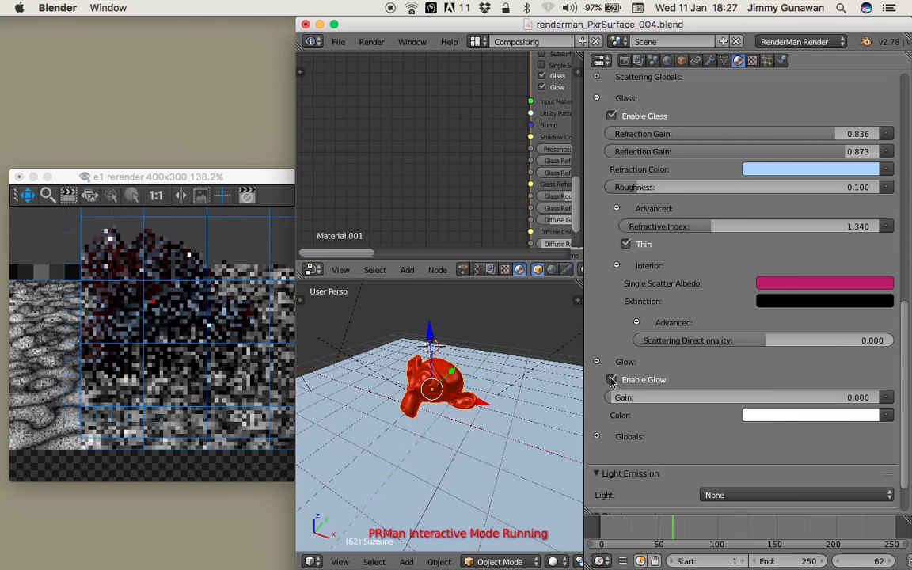
drag(626, 398, 879, 397)
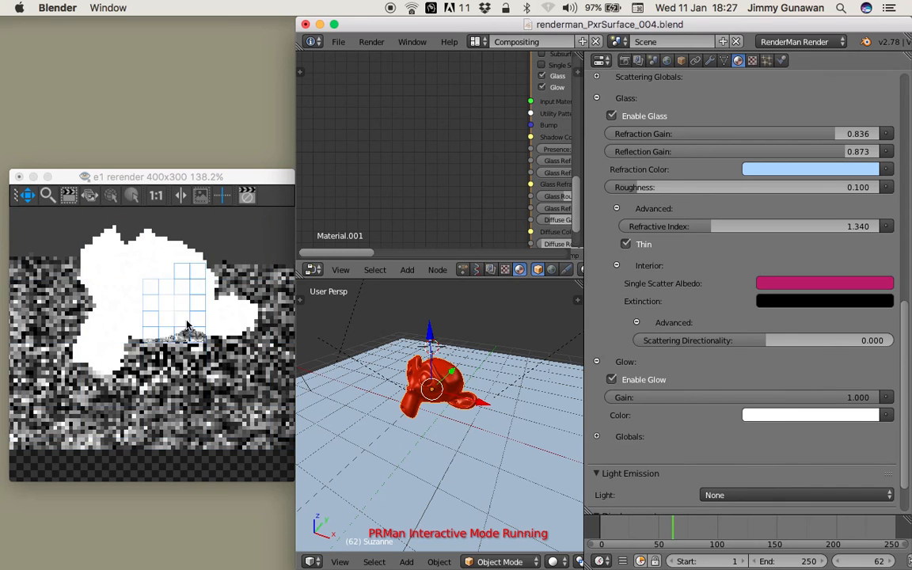
drag(835, 398, 632, 397)
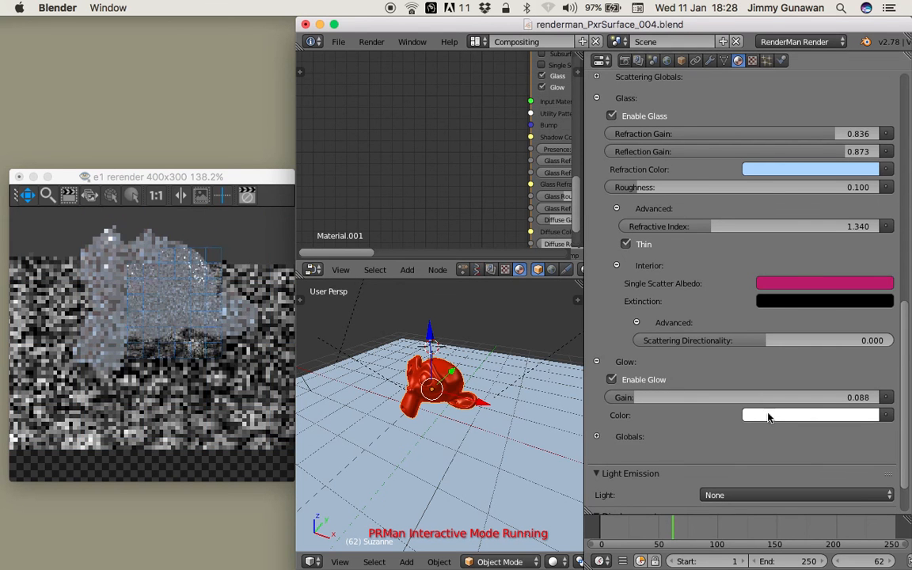
drag(766, 398, 743, 401)
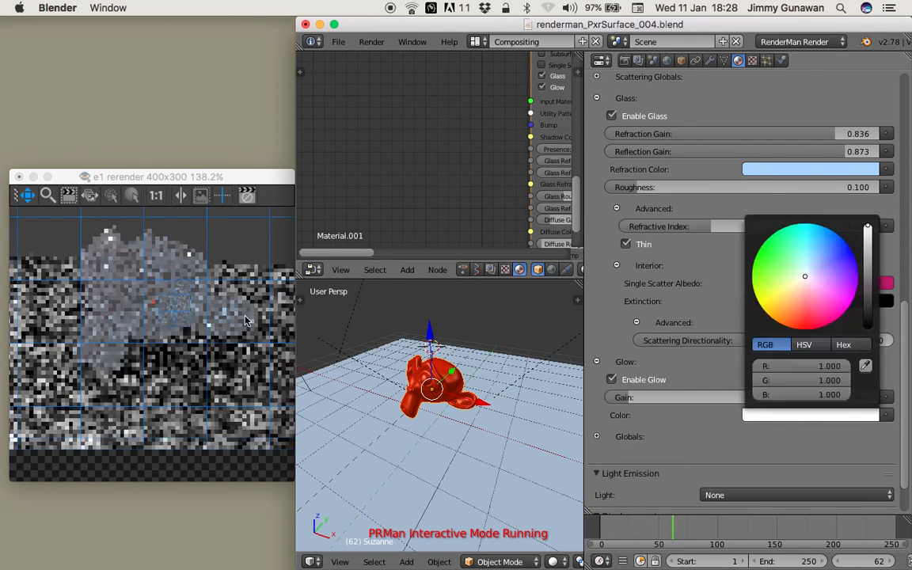
Change the Glow lobe's color to a pale green.
click(747, 417)
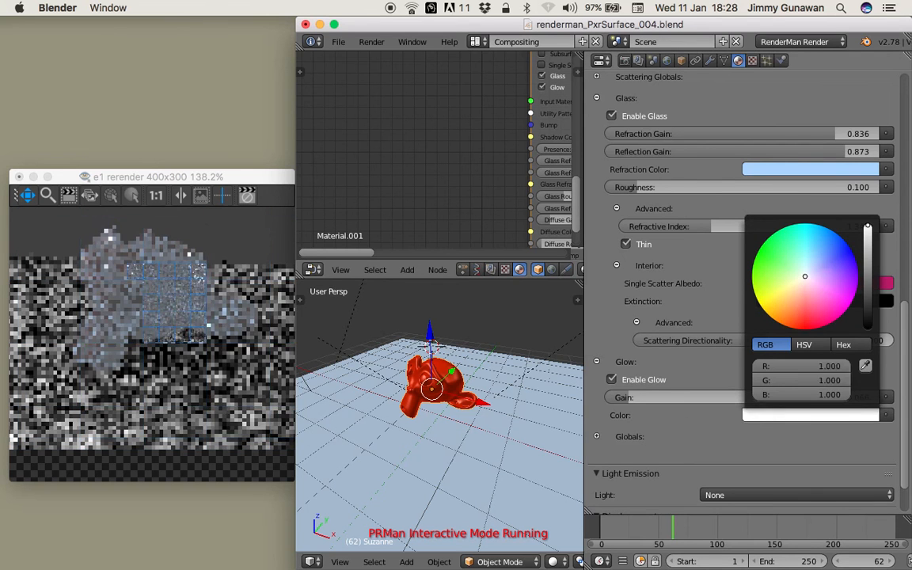
click(825, 266)
drag(825, 266, 798, 272)
Review the Globals settings and the available Light Emission types, and save the blend file under its existing name.
click(596, 437)
scroll(625, 380, down, 5)
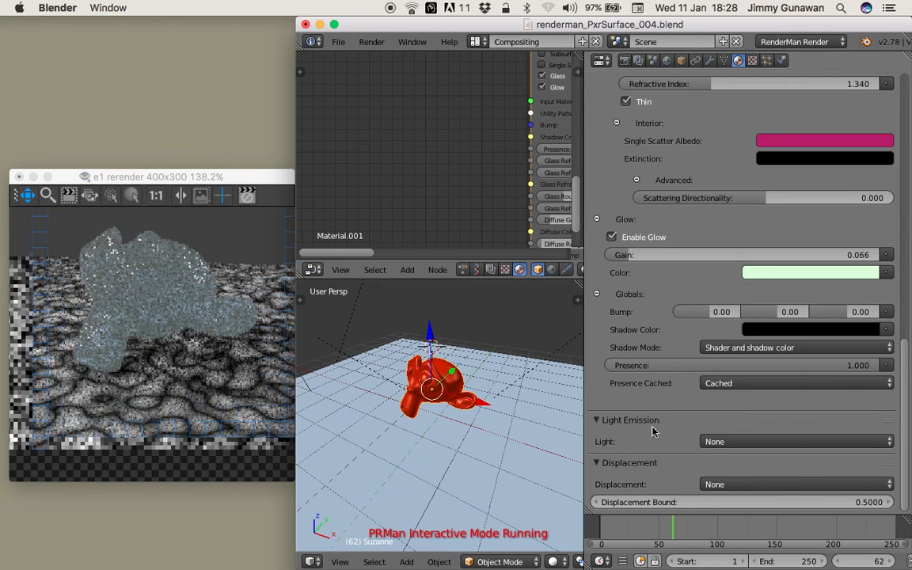
click(724, 444)
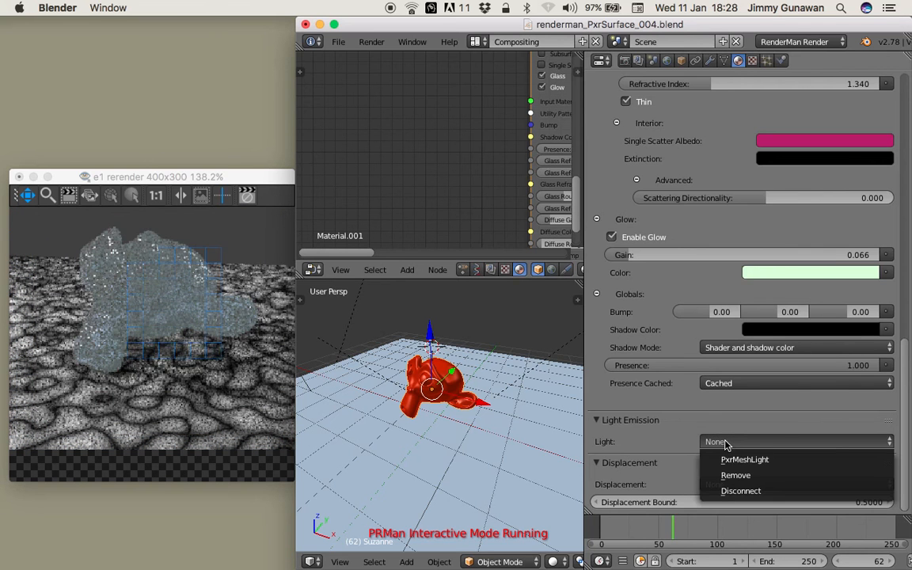
click(598, 294)
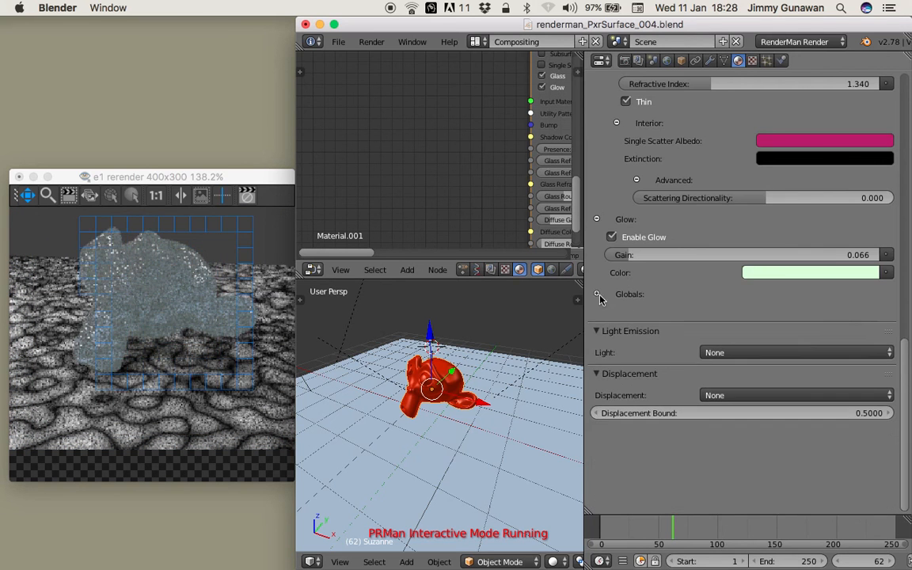
scroll(662, 313, up, 10)
middle_drag(554, 150, 464, 175)
middle_drag(390, 97, 309, 87)
middle_drag(373, 178, 319, 197)
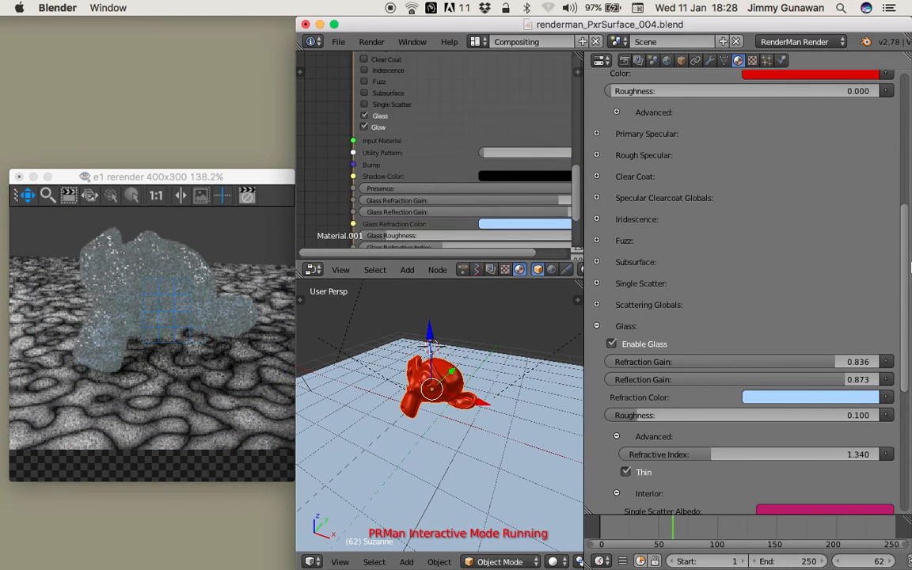
drag(906, 284, 906, 211)
scroll(659, 335, down, 2)
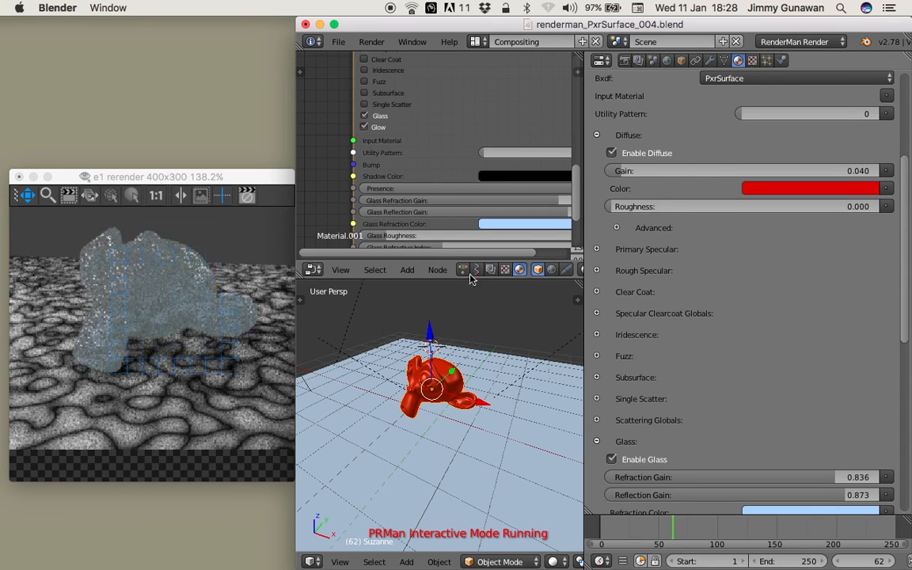
click(338, 42)
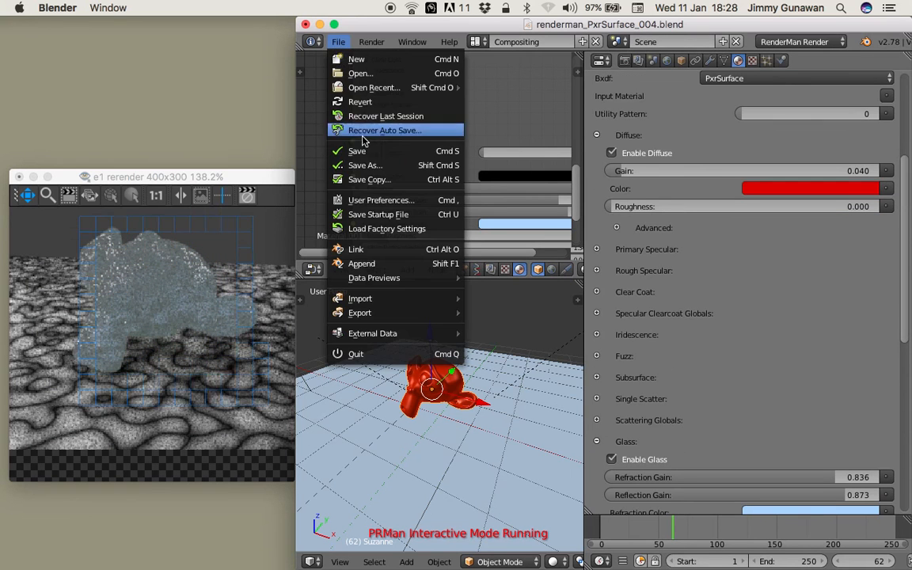
click(356, 149)
Enable the monkey's Primary Specular lobe and look over the Rough Specular settings without enabling them.
click(597, 250)
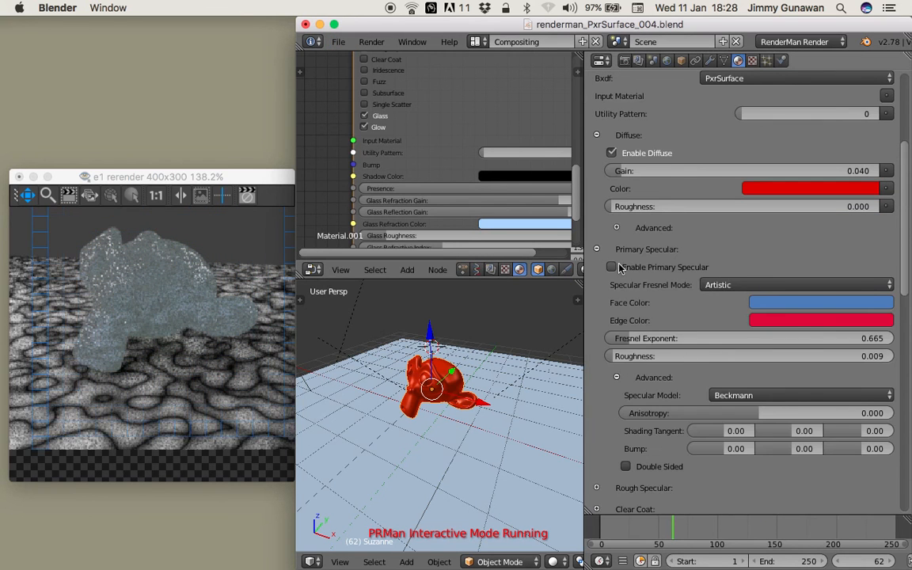
click(612, 268)
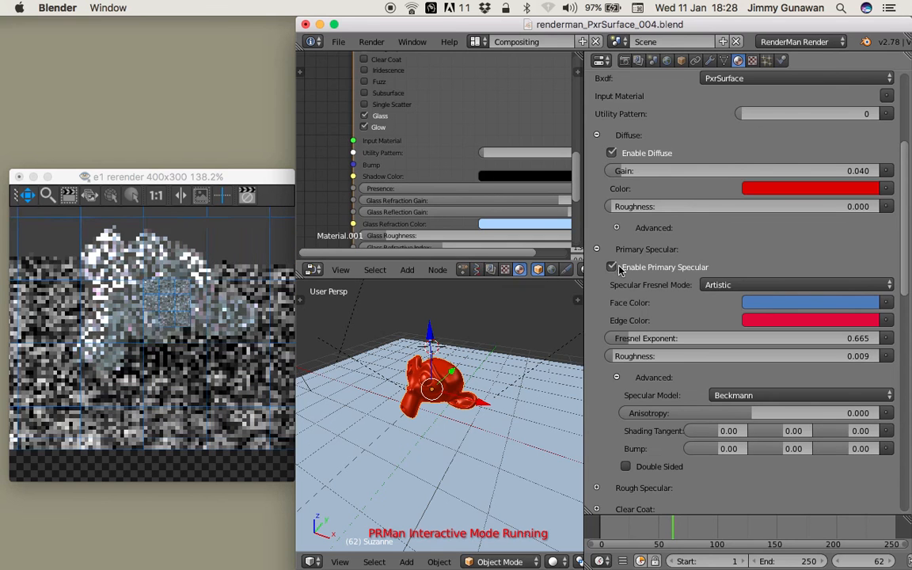
click(609, 249)
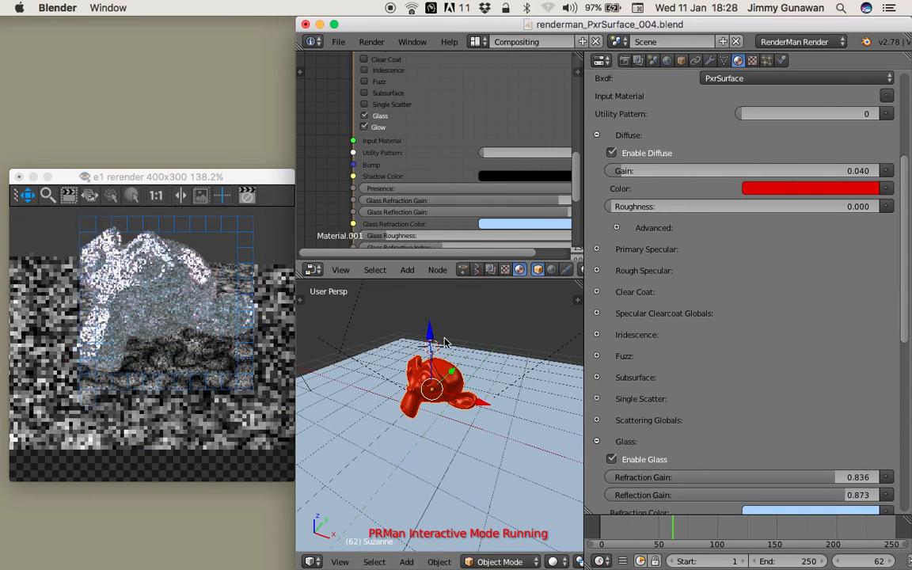
scroll(606, 281, down, 1)
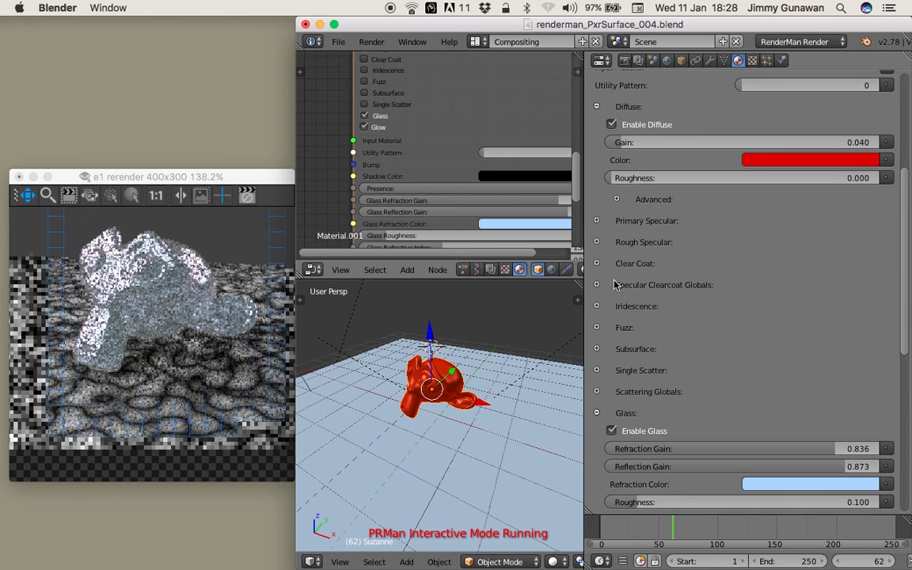
click(597, 243)
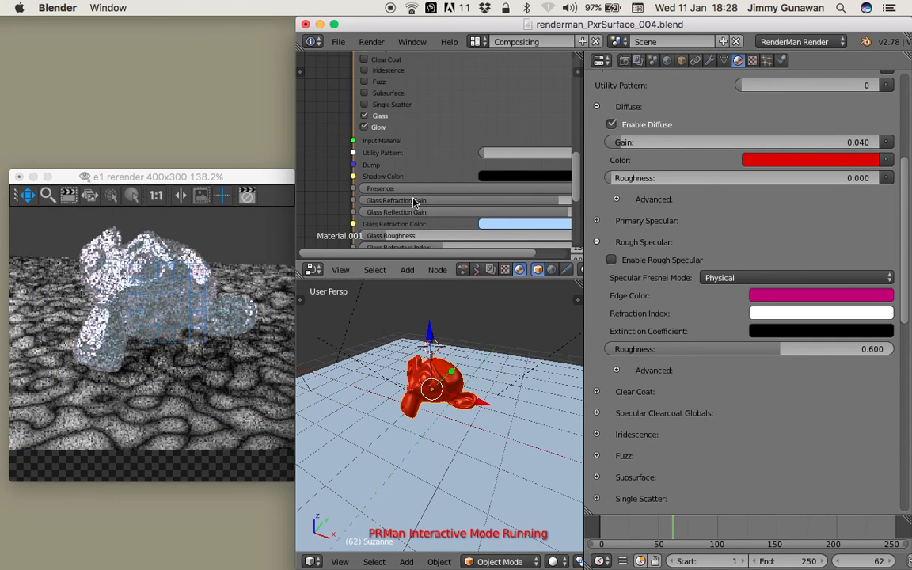
click(597, 243)
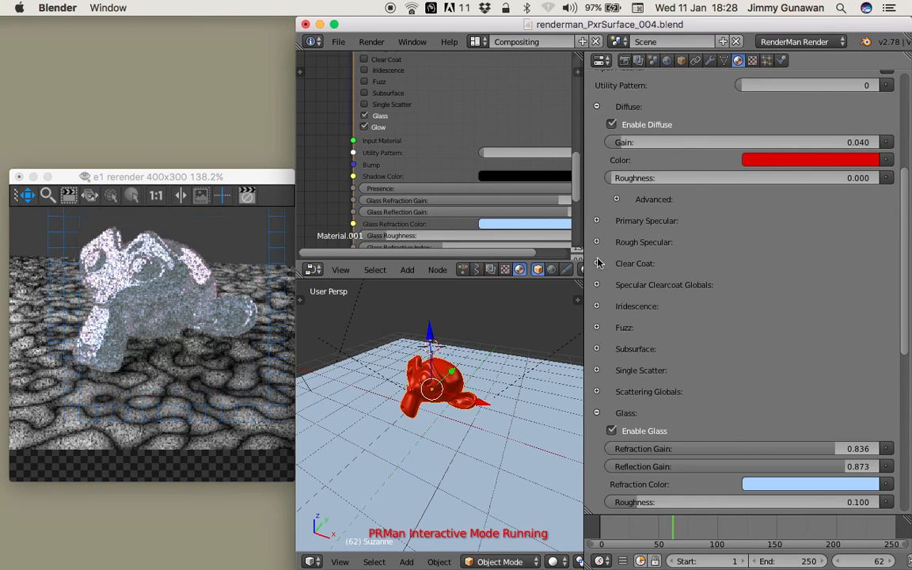
Enable the Clear Coat lobe, give it a bright yellow Face Color, and collapse its settings.
click(598, 264)
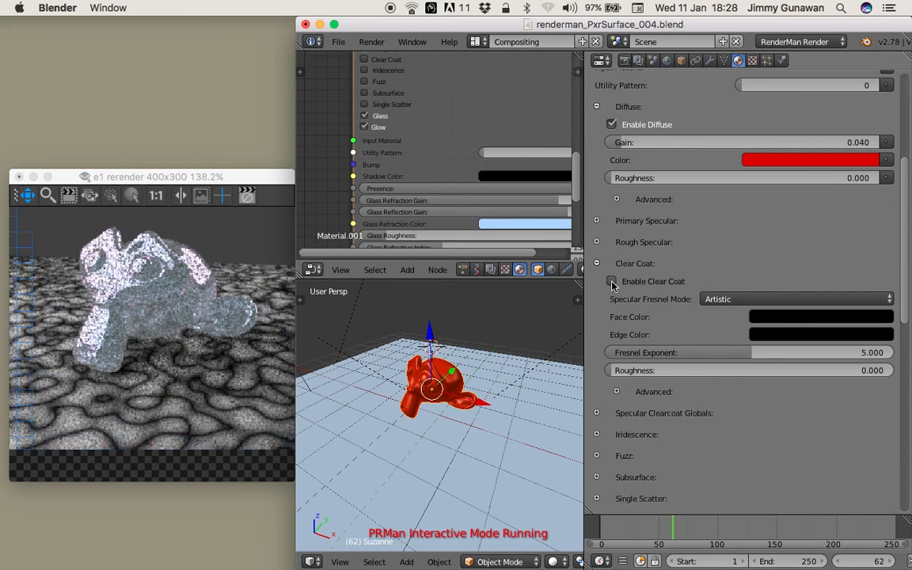
click(611, 282)
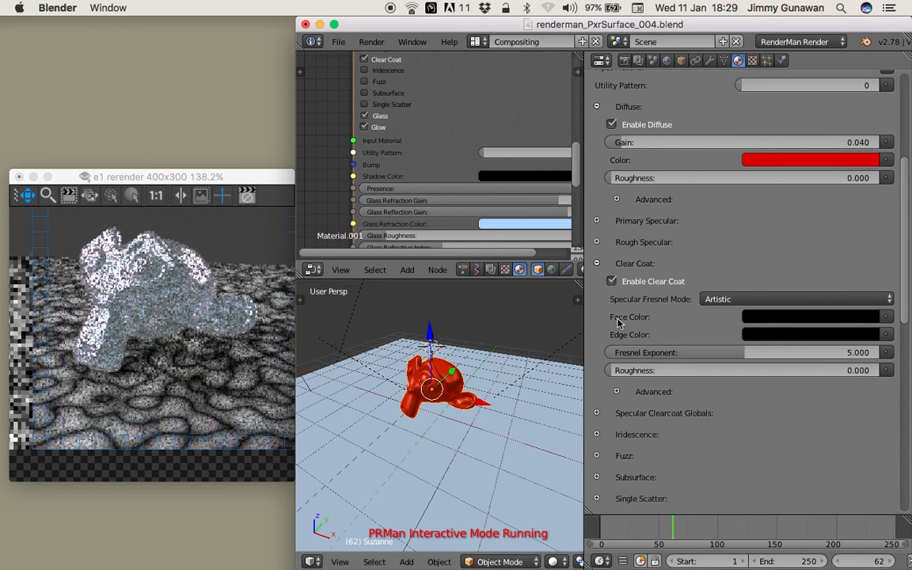
scroll(633, 249, down, 3)
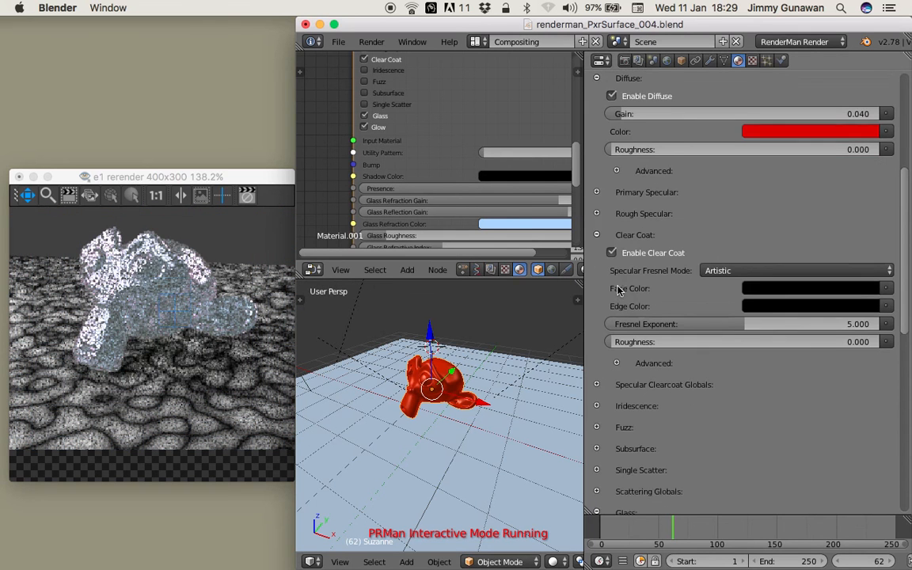
click(765, 259)
drag(869, 104, 867, 80)
drag(815, 137, 781, 138)
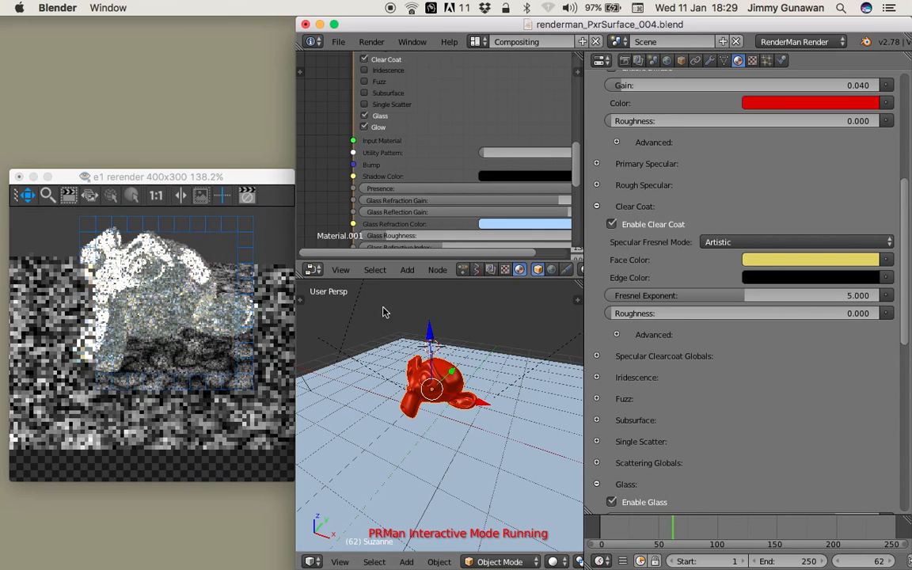
click(641, 206)
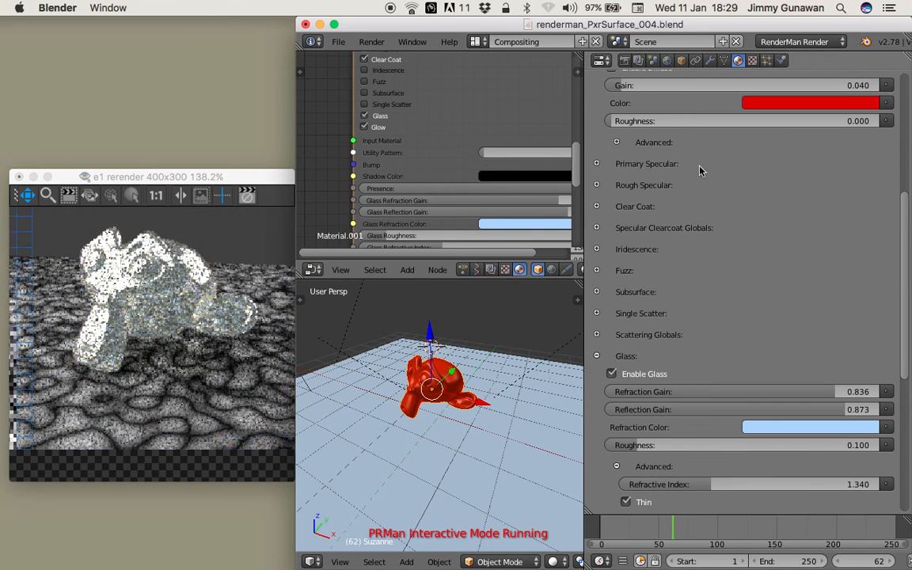
Enable the Iridescence lobe with a Face gain of 0.273 and an Edge gain of 0.650.
click(596, 249)
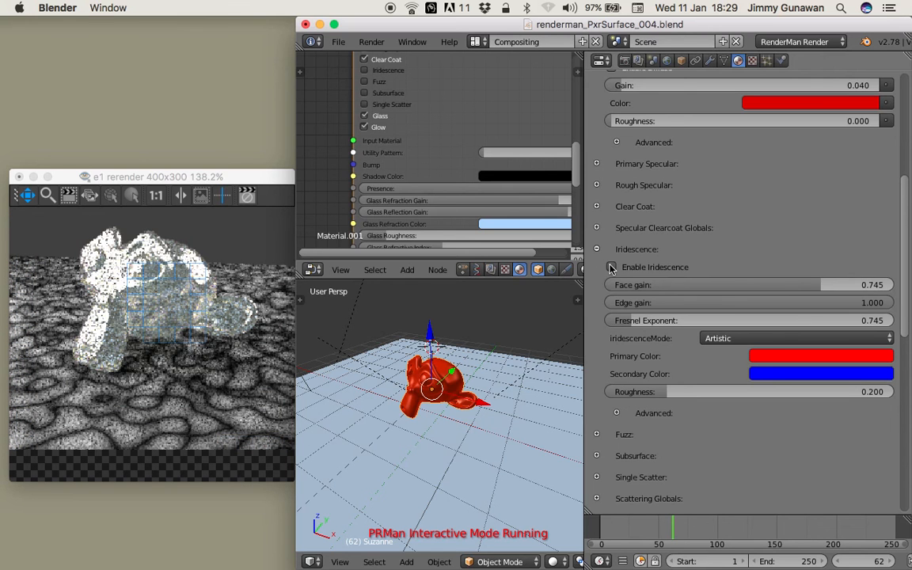
click(611, 267)
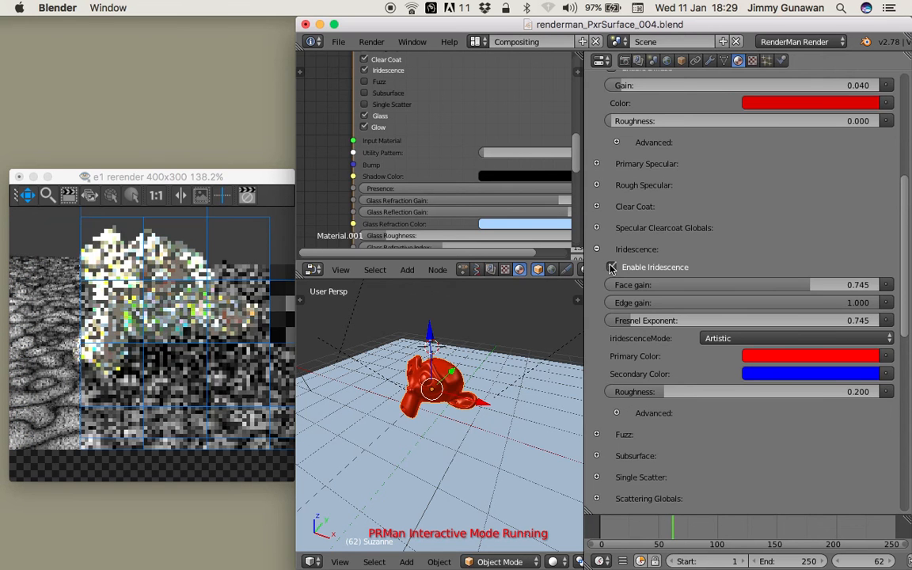
drag(810, 285, 683, 285)
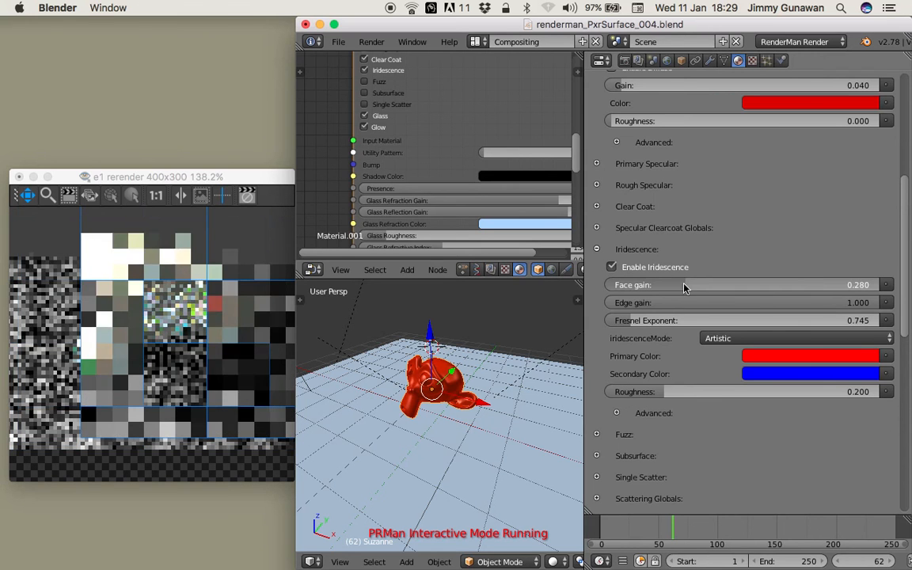
drag(767, 304, 669, 304)
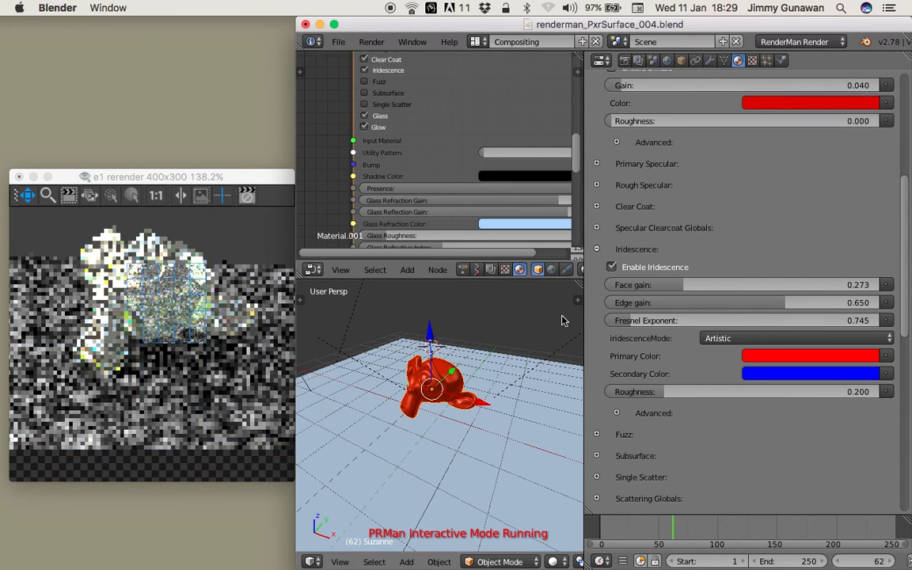
Expand the monkey's Primary Specular settings and set its Roughness to 0.184.
drag(240, 180, 240, 141)
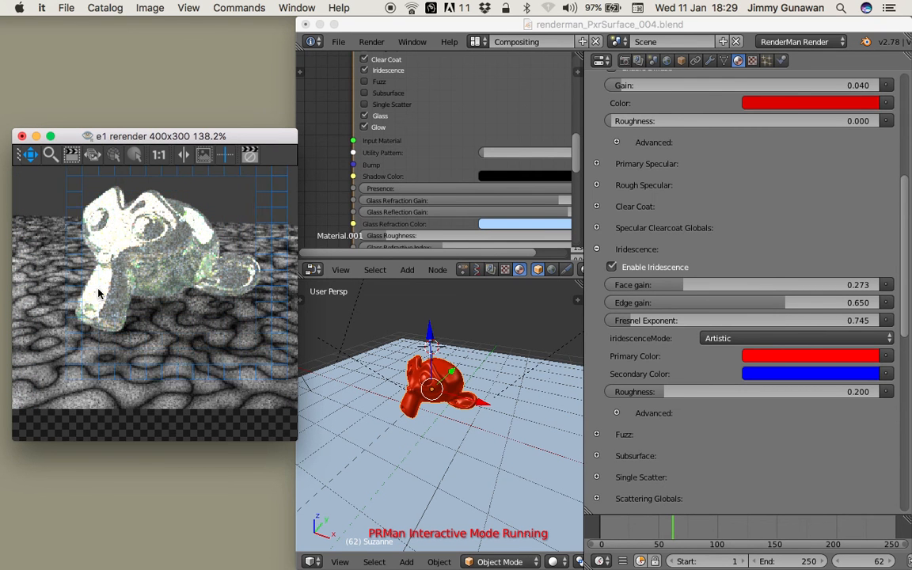
click(910, 320)
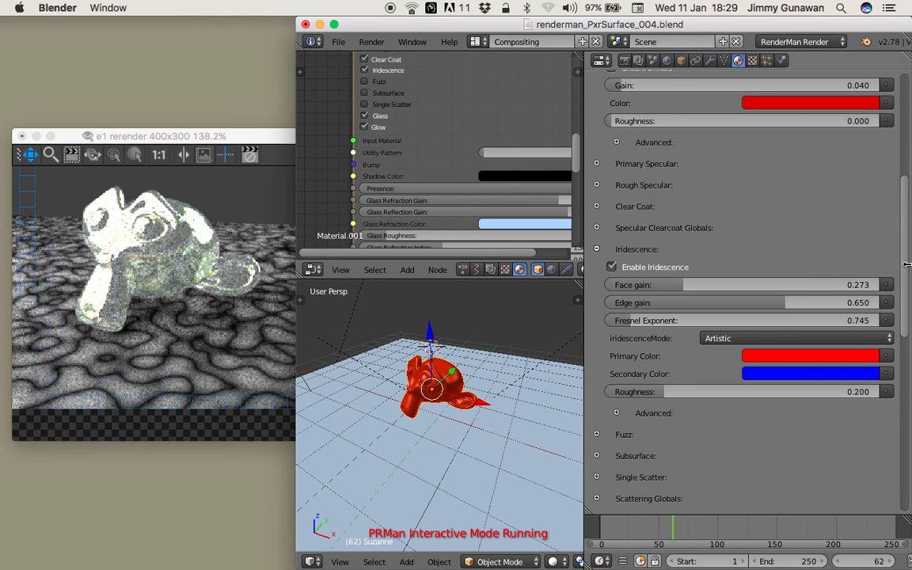
scroll(908, 232, up, 3)
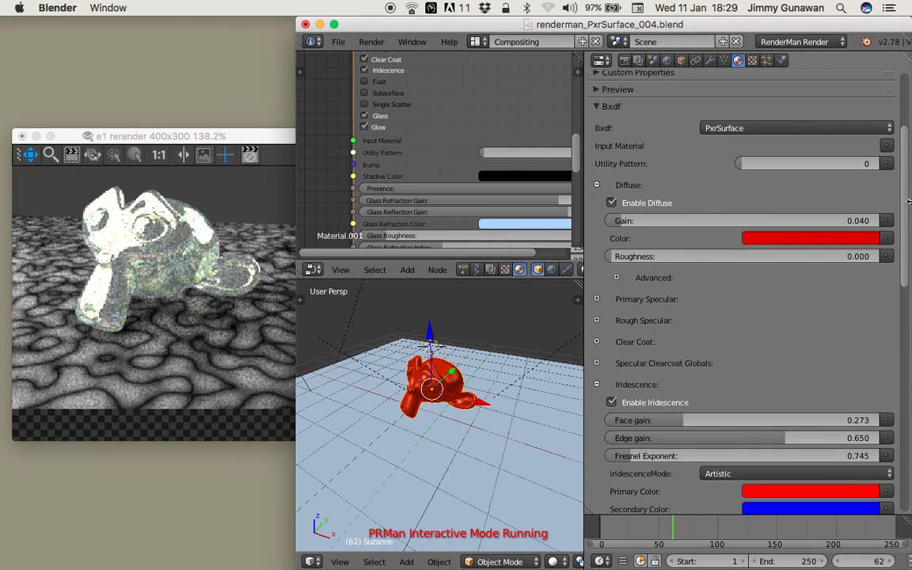
scroll(610, 271, up, 1)
click(603, 320)
scroll(712, 377, down, 3)
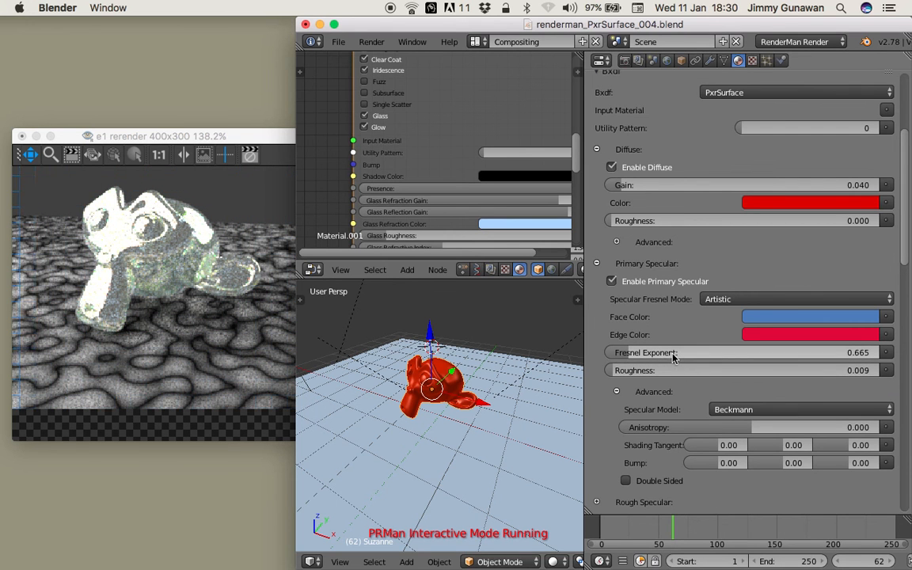
drag(654, 370, 702, 370)
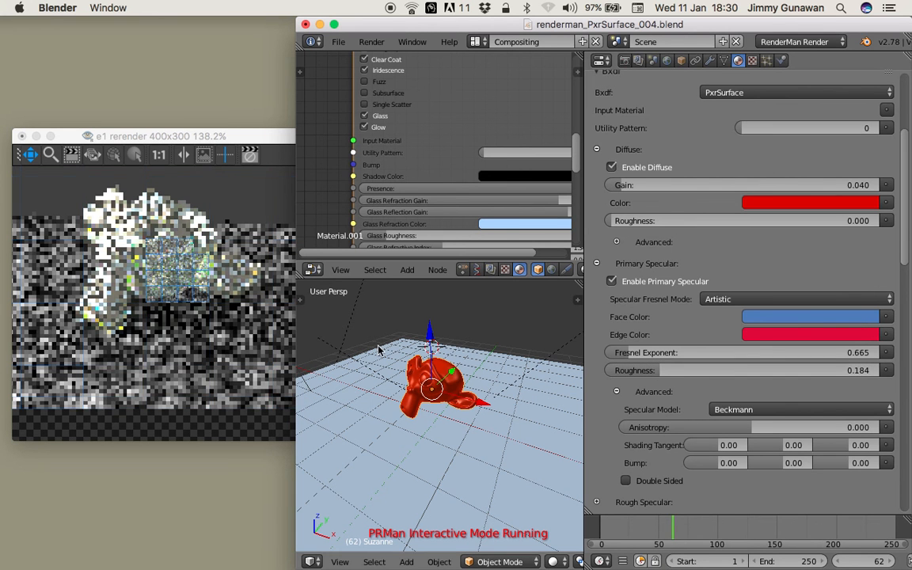
click(162, 138)
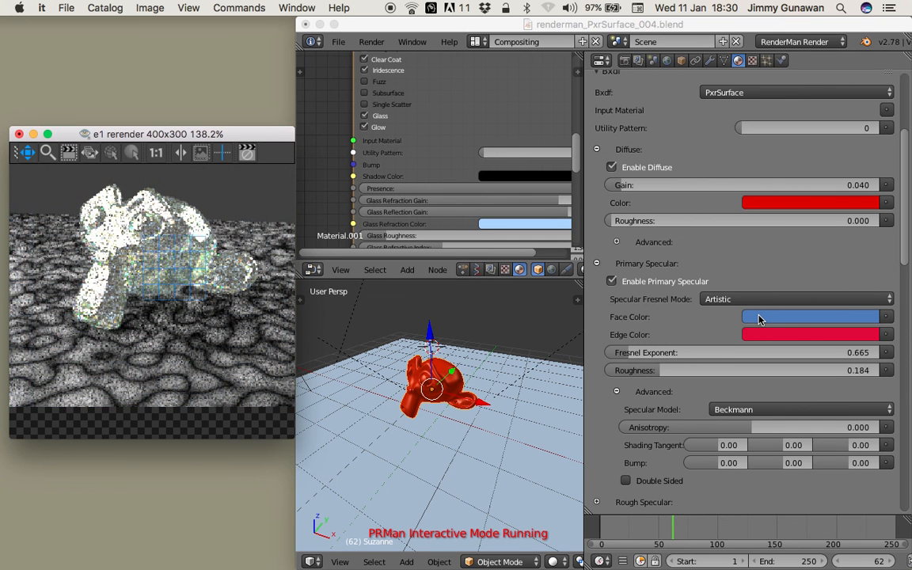
Expand the Rough Specular settings without enabling the lobe, and switch the Primary Specular Fresnel mode to Physical.
click(597, 445)
scroll(667, 381, down, 5)
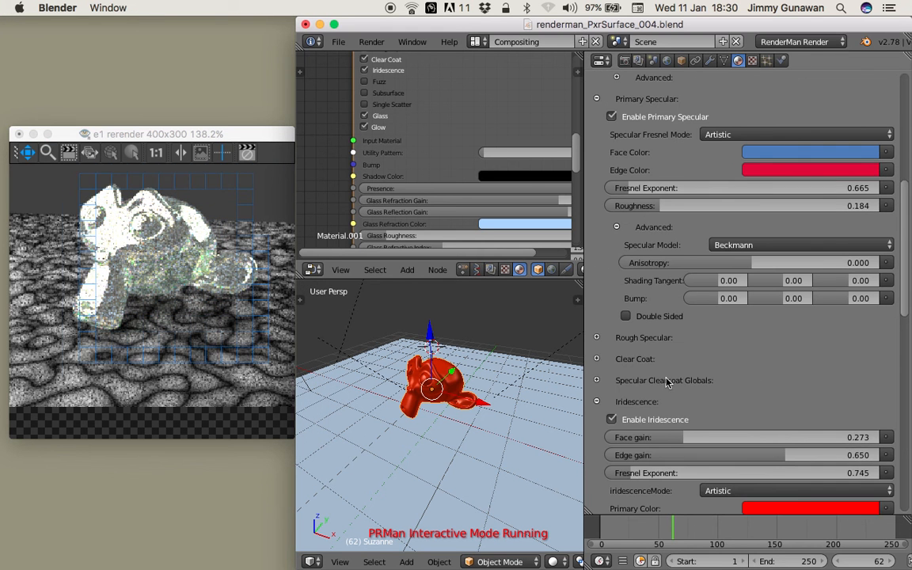
click(625, 338)
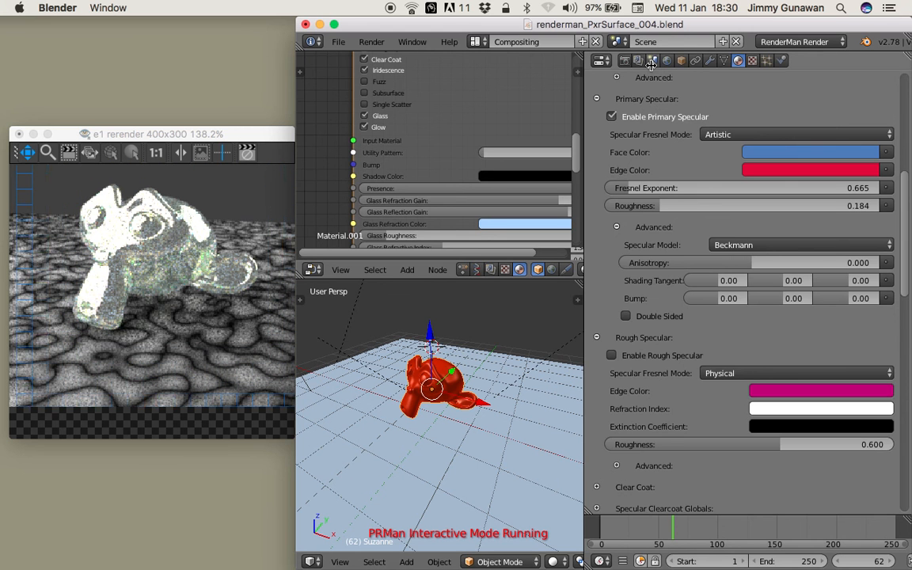
drag(187, 139, 183, 134)
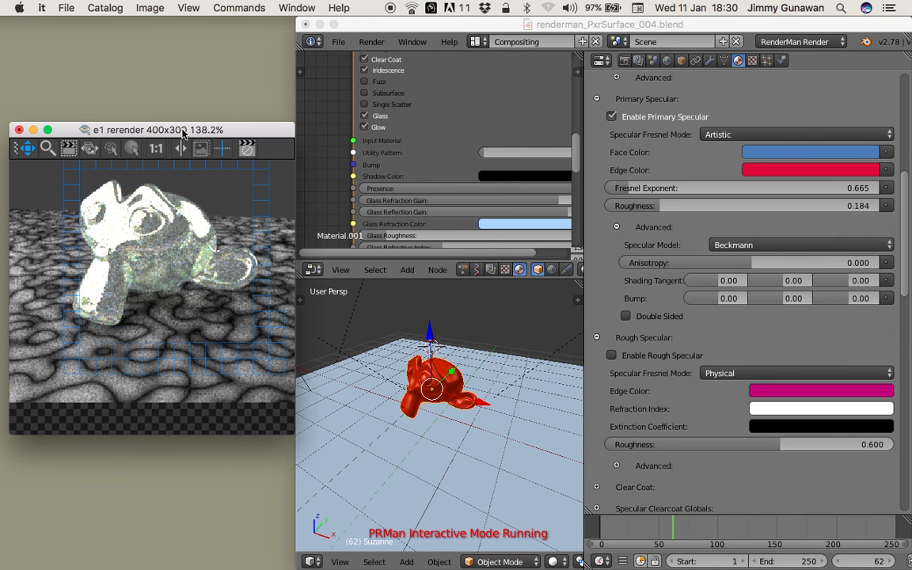
drag(199, 132, 207, 139)
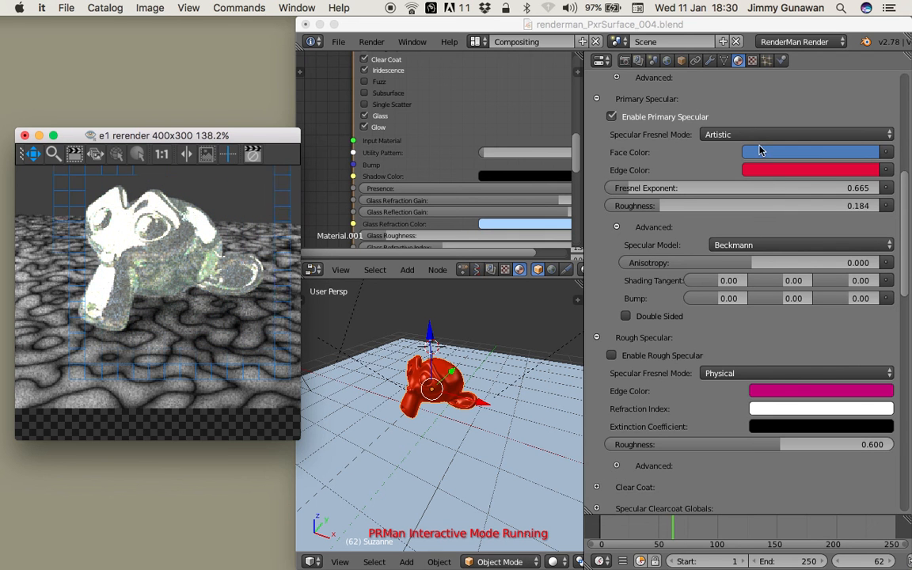
click(753, 138)
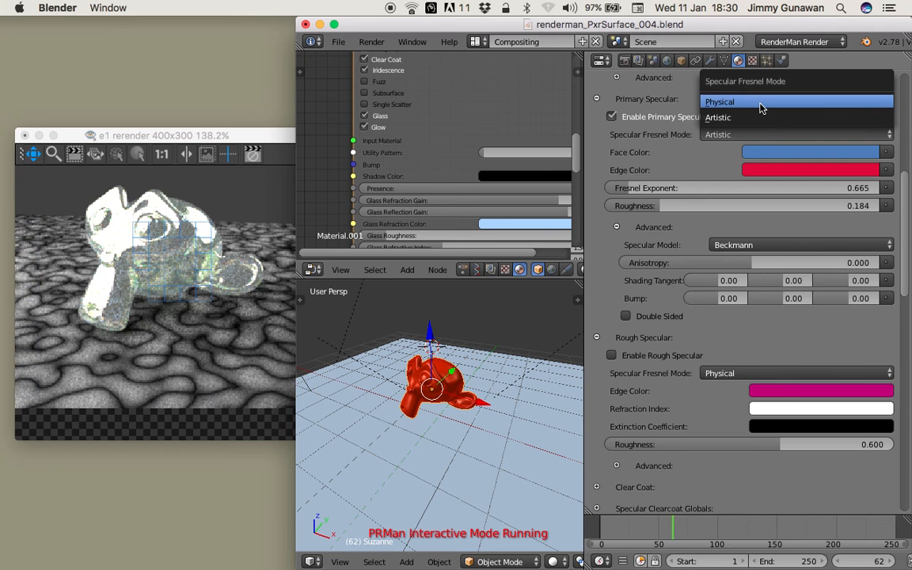
click(762, 101)
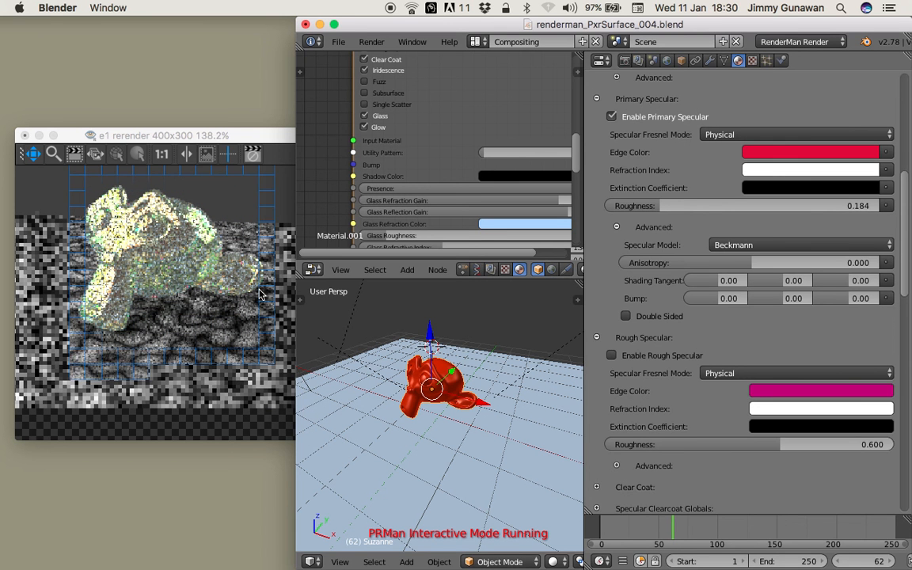
Expand the Clear Coat settings to review them, then return to the Primary Specular settings.
scroll(908, 248, down, 2)
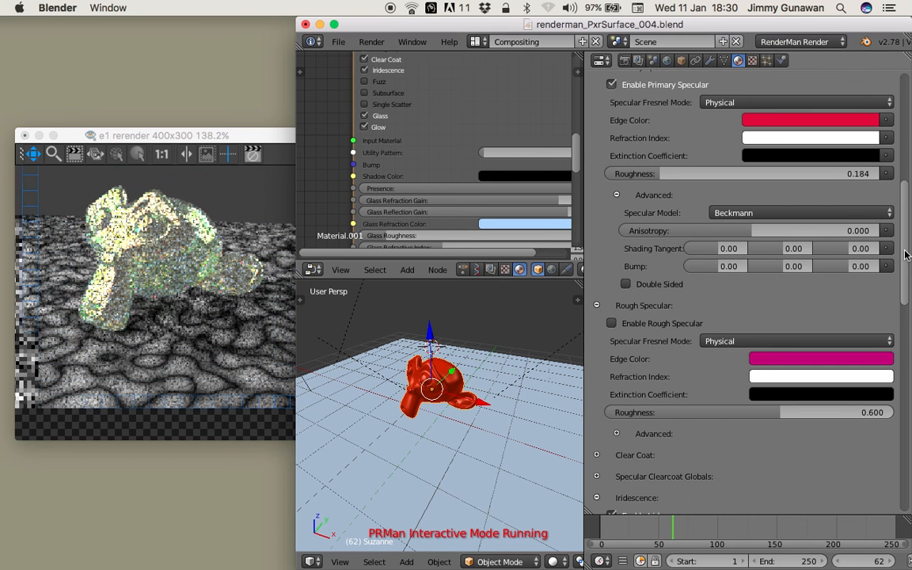
scroll(907, 255, down, 5)
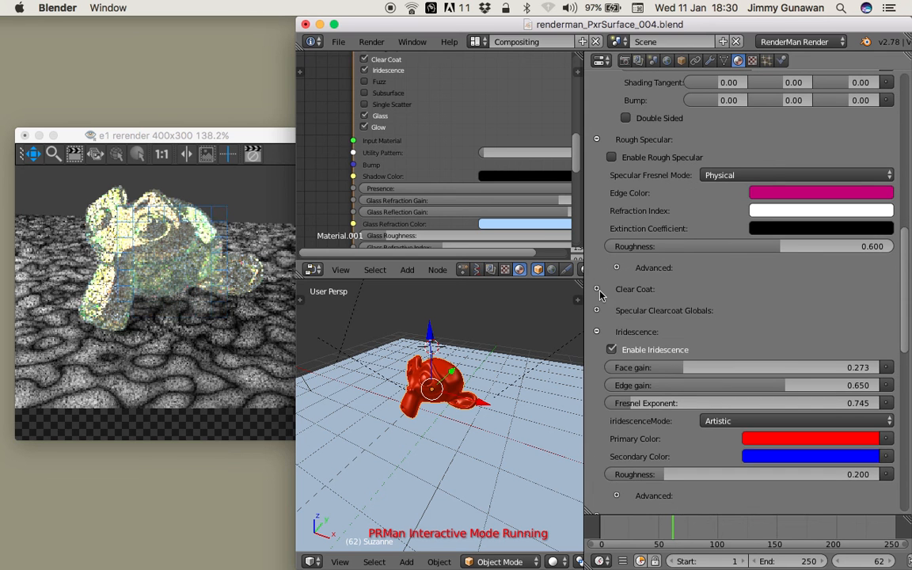
click(597, 289)
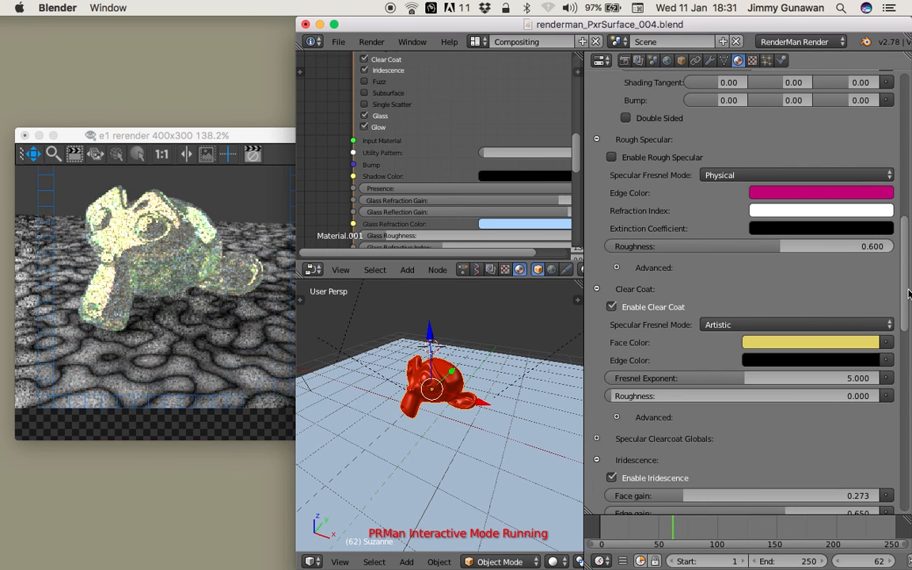
drag(909, 293, 908, 249)
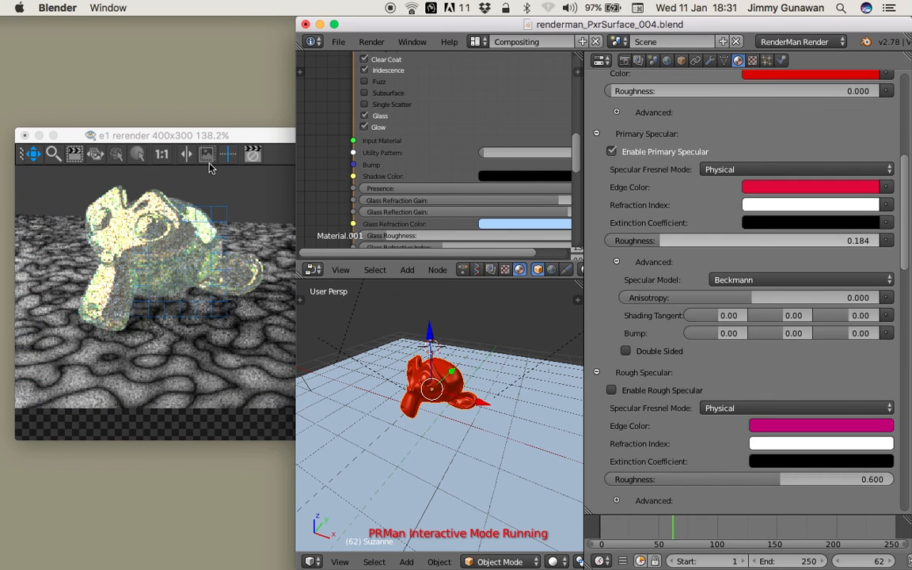
Examine the re-rendered monkey head up close in the render window, then zoom back out to the whole head.
drag(180, 136, 276, 146)
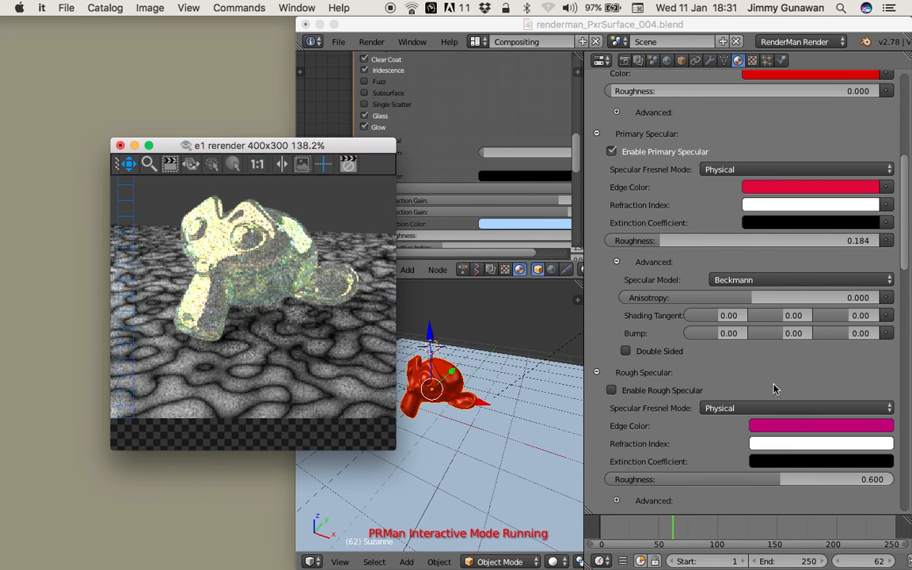
click(906, 266)
drag(228, 143, 212, 145)
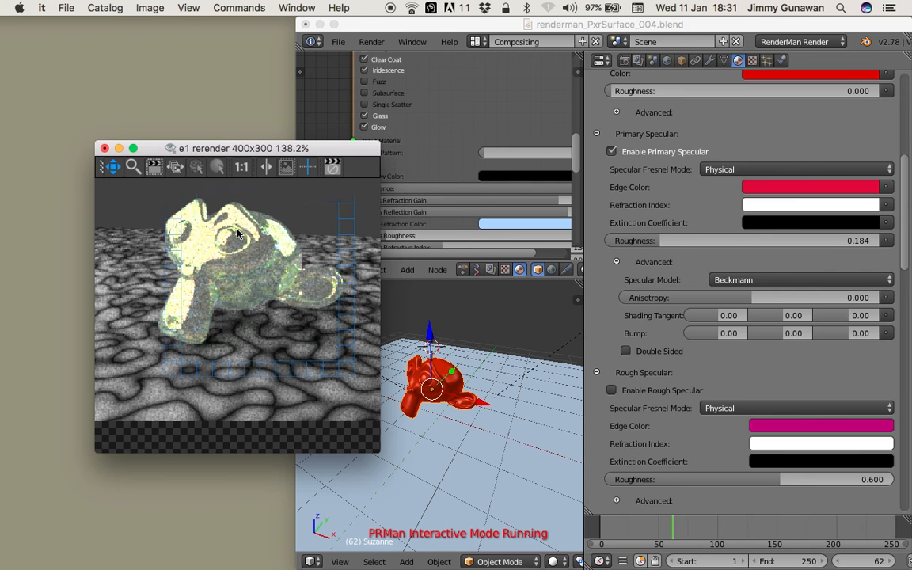
drag(258, 146, 326, 145)
scroll(323, 279, up, 4)
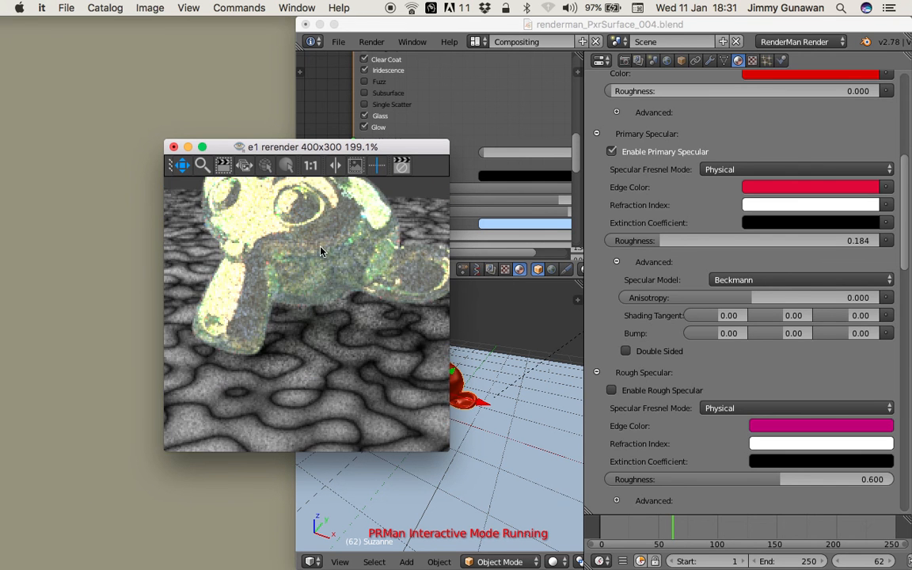
scroll(220, 260, down, 1)
scroll(220, 263, down, 1)
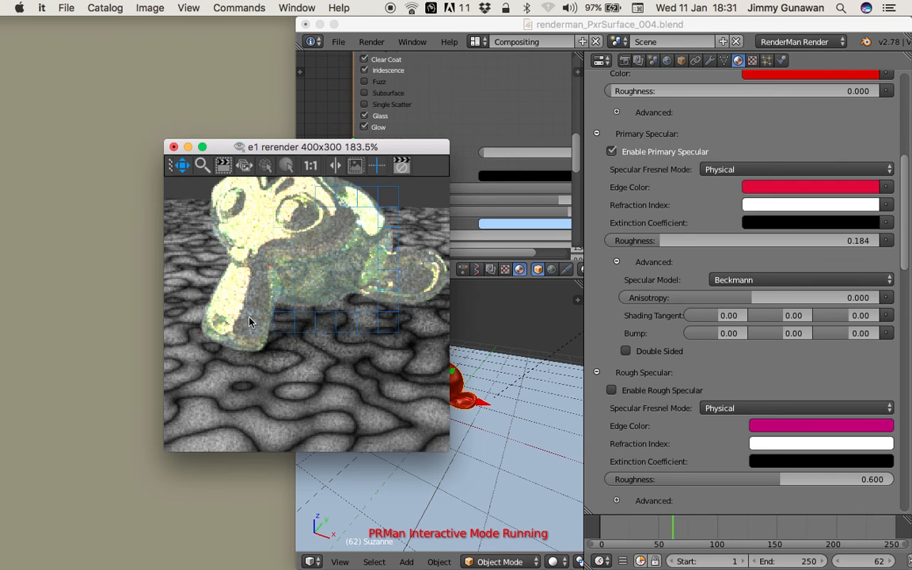
scroll(210, 271, down, 1)
drag(345, 147, 348, 162)
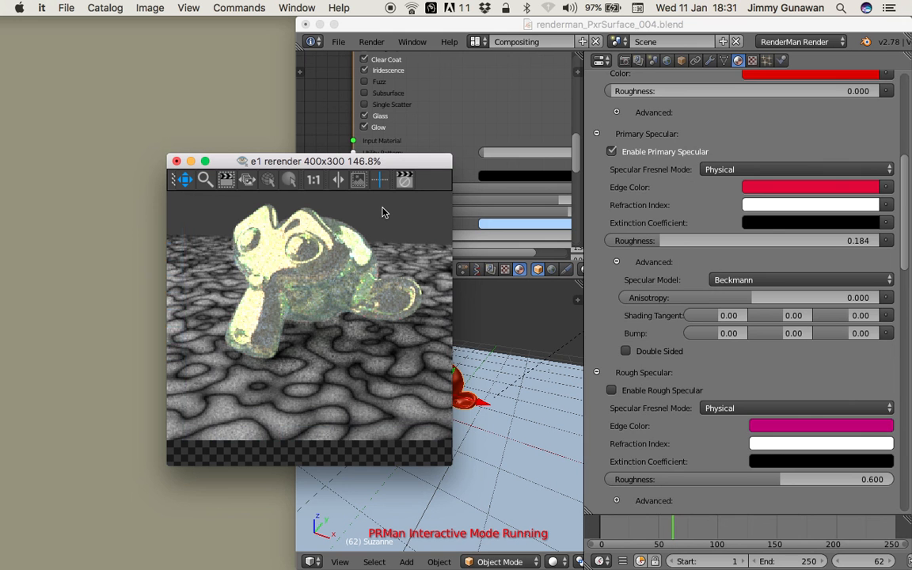
Move the render window clear of the node editor and frame the PxrSurface node's lobe checkboxes.
drag(333, 161, 184, 160)
click(317, 114)
middle_drag(338, 114, 351, 210)
scroll(415, 103, up, 4)
drag(446, 70, 426, 69)
scroll(441, 109, down, 5)
middle_drag(438, 119, 390, 87)
scroll(420, 124, down, 1)
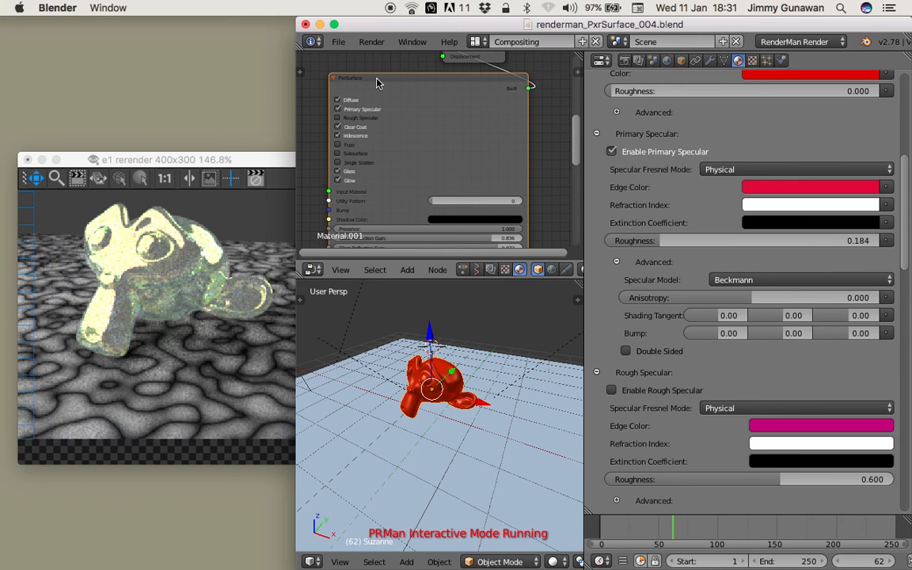
Review the available render engines while keeping RenderMan Render, and look over the PxrSurface node again.
click(777, 44)
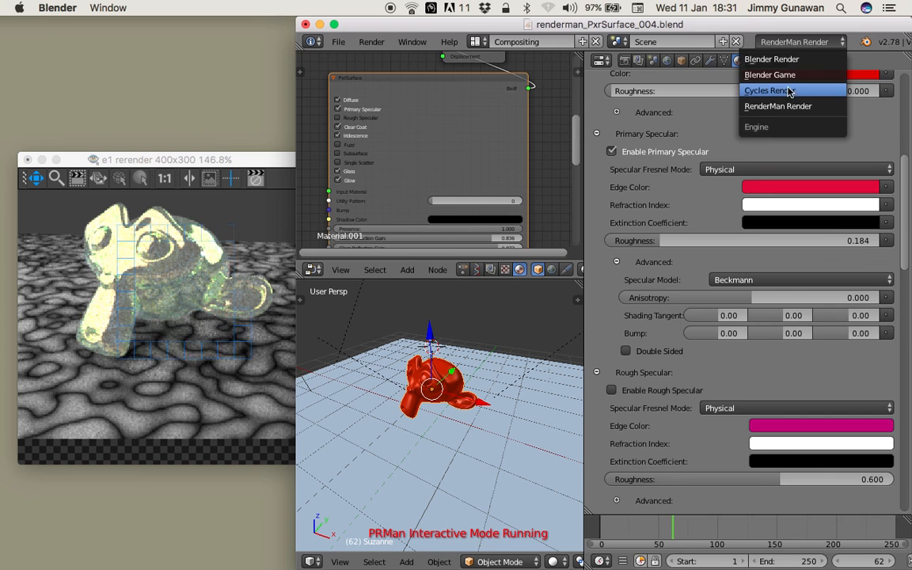
scroll(554, 131, up, 2)
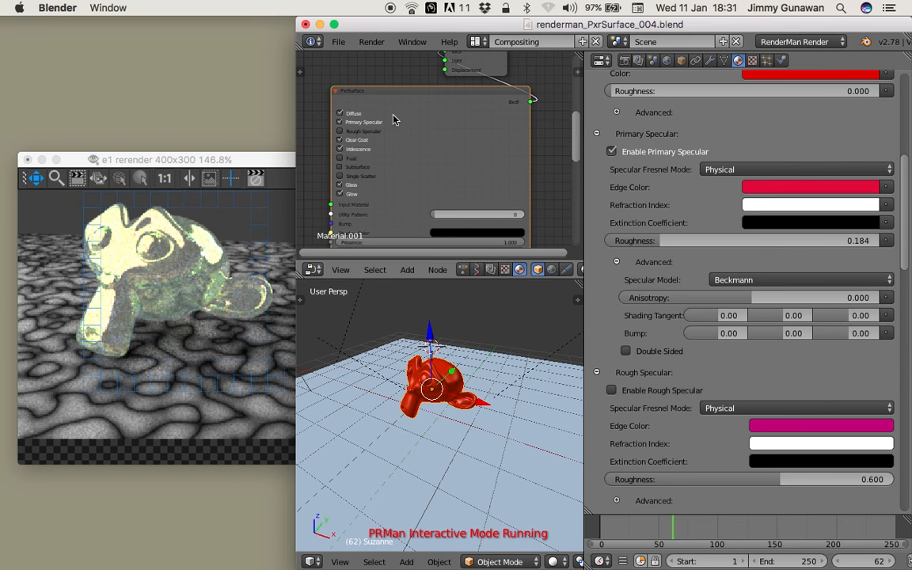
scroll(350, 101, down, 2)
scroll(344, 230, up, 3)
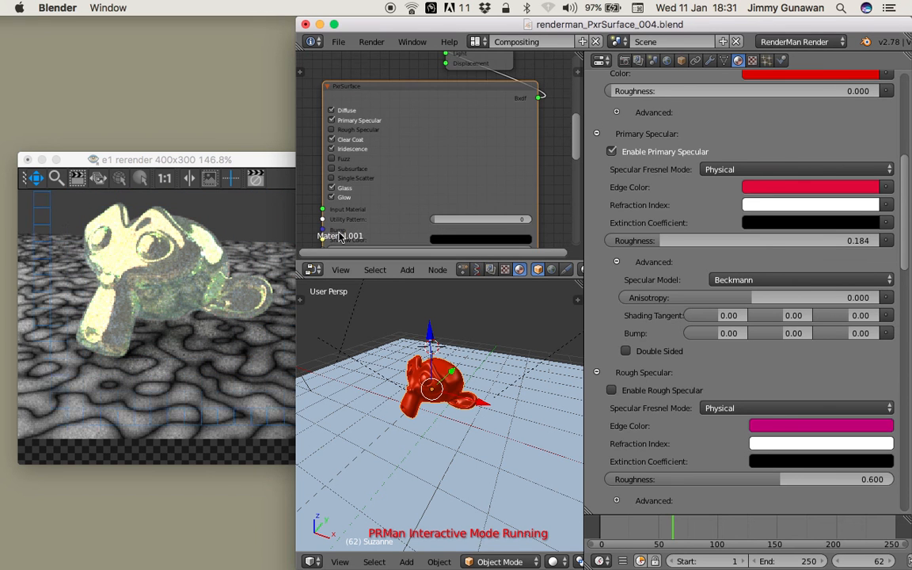
Enlarge the node editor area and frame the PxrSurface node with its lobe checkboxes and the Glass and Diffuse parameters.
drag(510, 295, 507, 333)
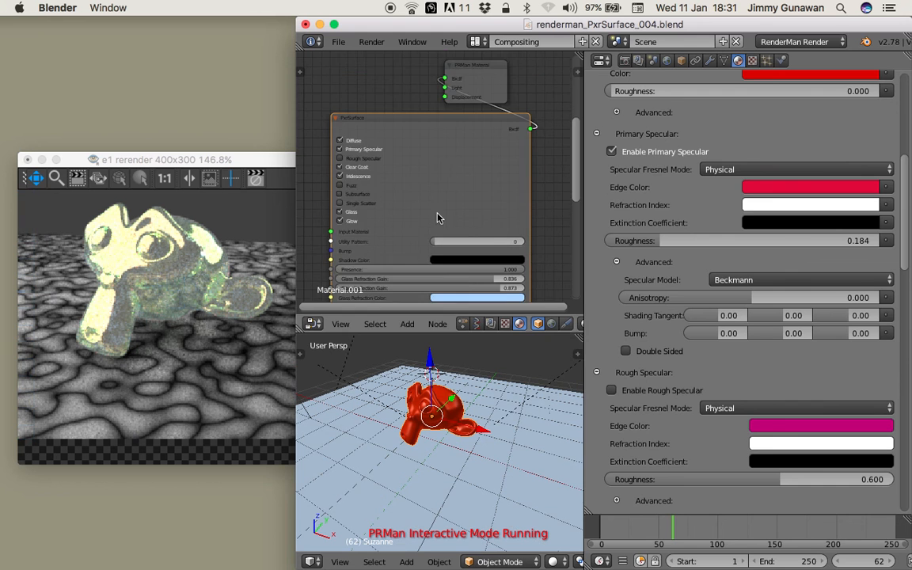
scroll(421, 150, down, 3)
drag(209, 165, 204, 156)
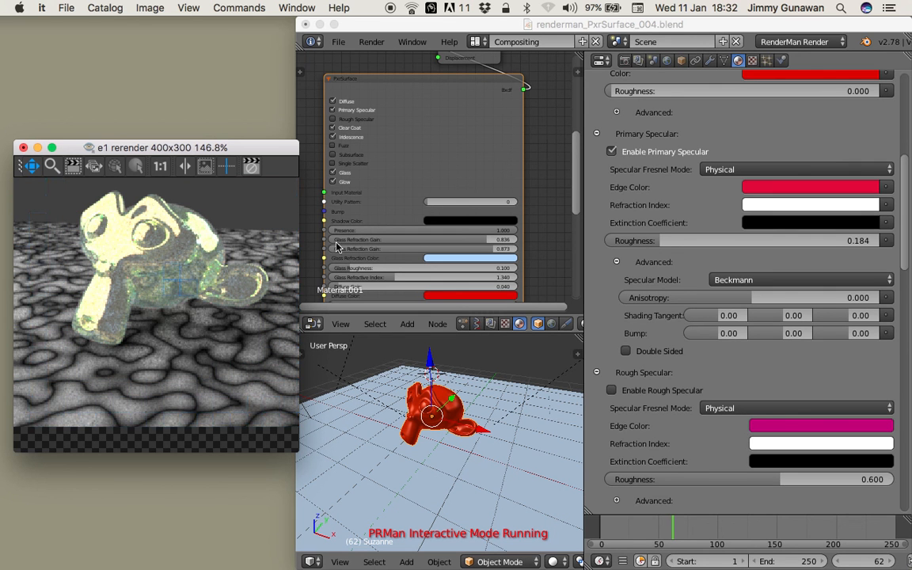
click(557, 200)
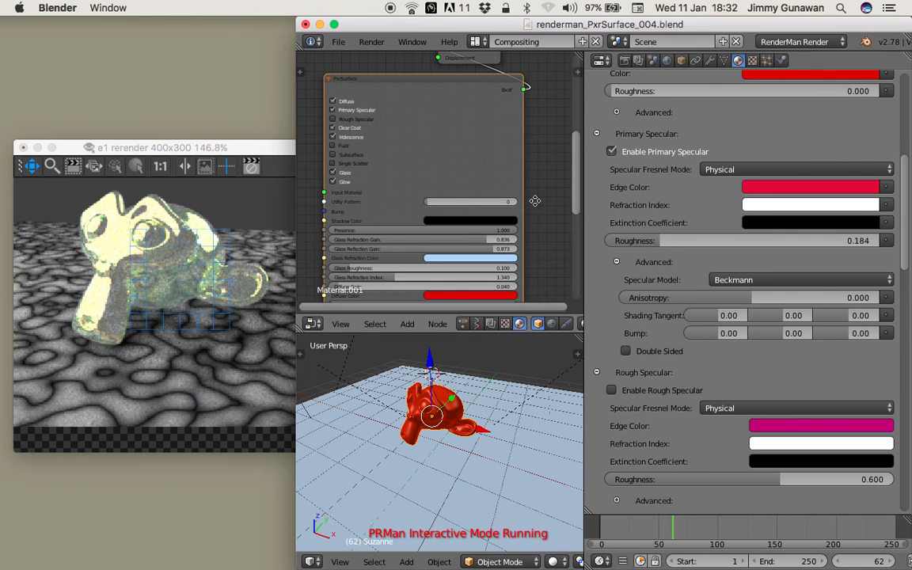
middle_drag(535, 200, 550, 188)
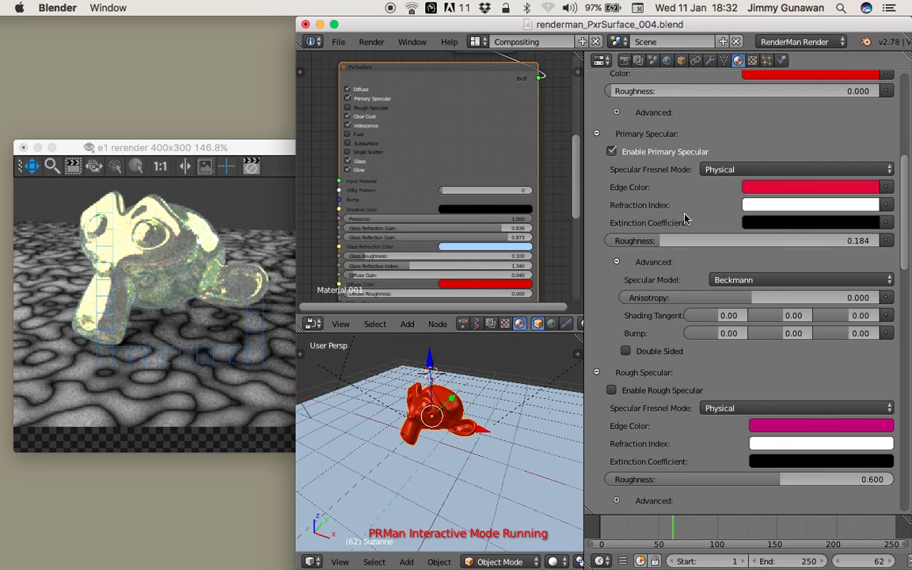
middle_drag(321, 118, 345, 112)
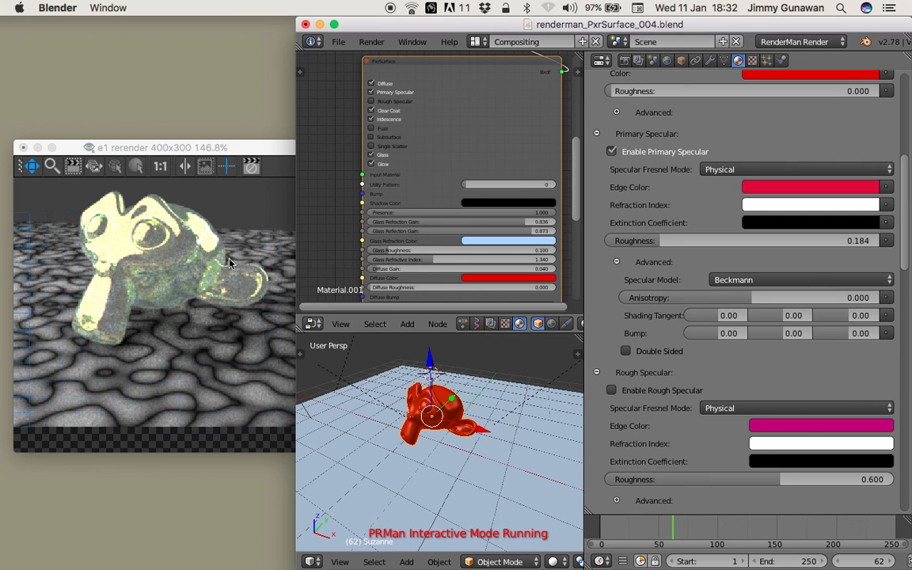
scroll(339, 202, down, 1)
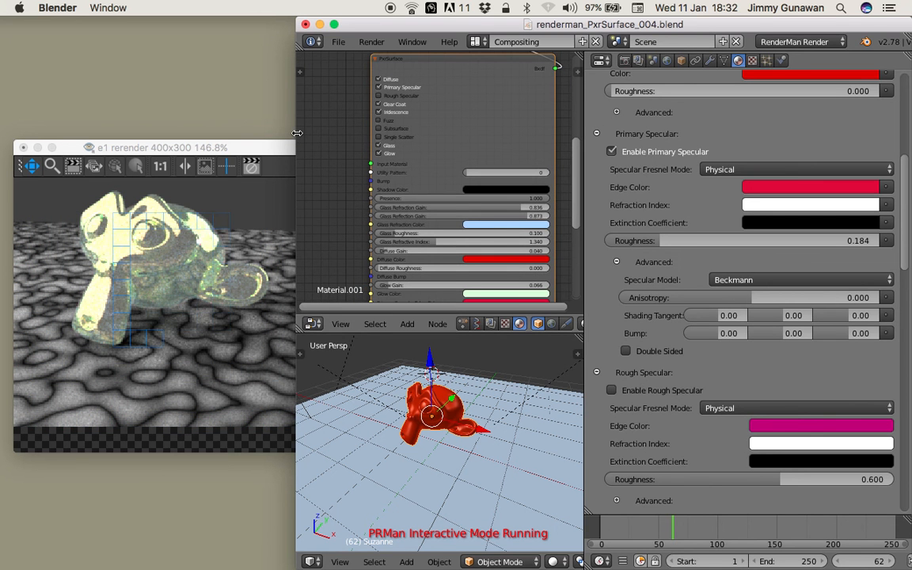
Narrow the Blender window and reposition the render window so the whole render sits beside it.
drag(297, 132, 356, 128)
drag(259, 150, 261, 141)
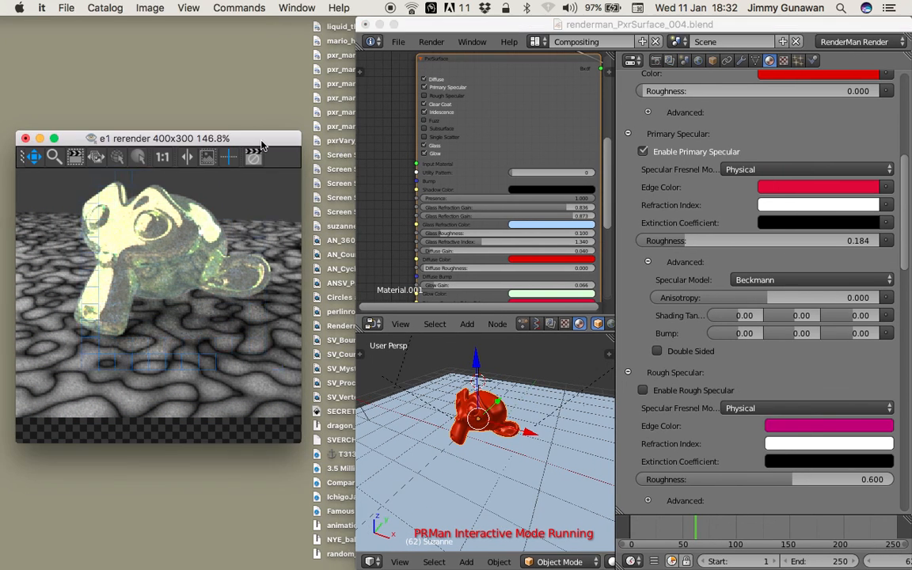
click(382, 156)
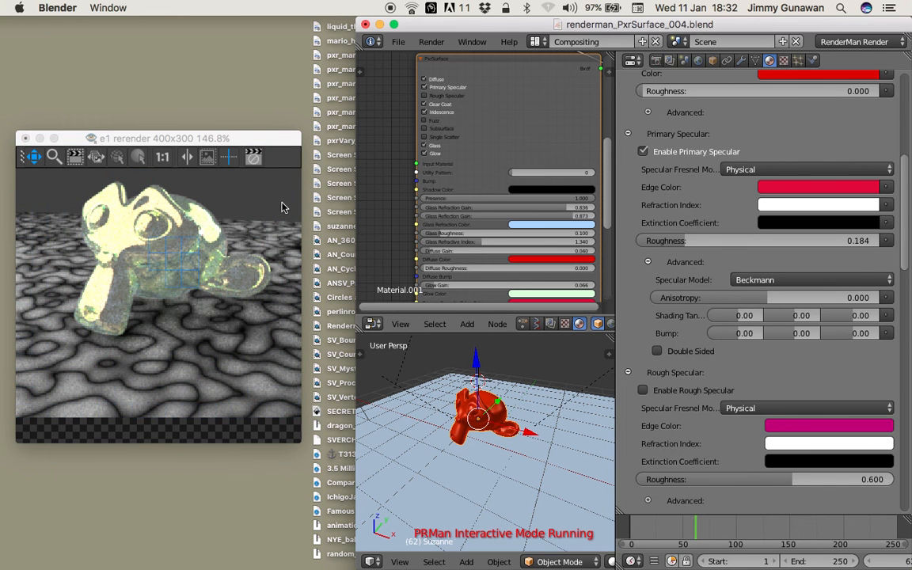